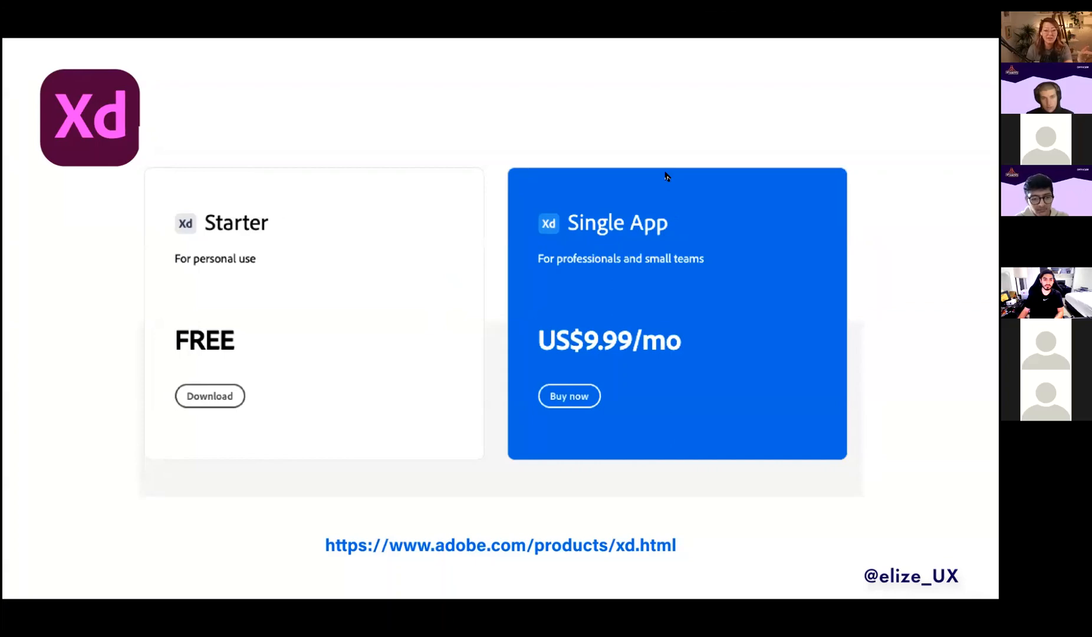
Step: Advance the presentation to the Discord slide, exit full screen and close the preview window
key("Right")
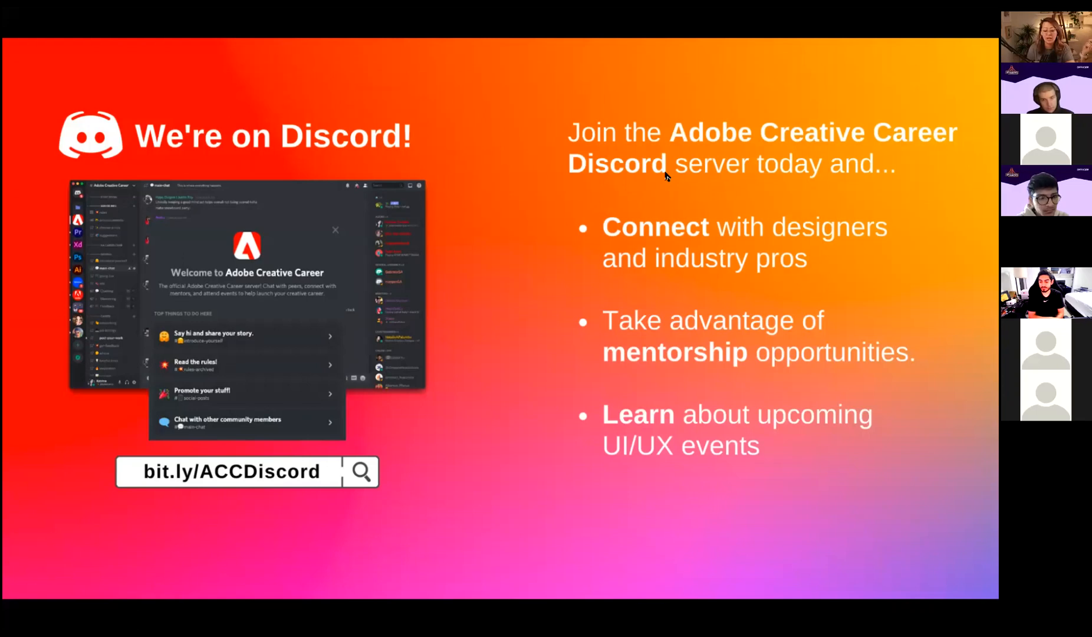
key("Escape")
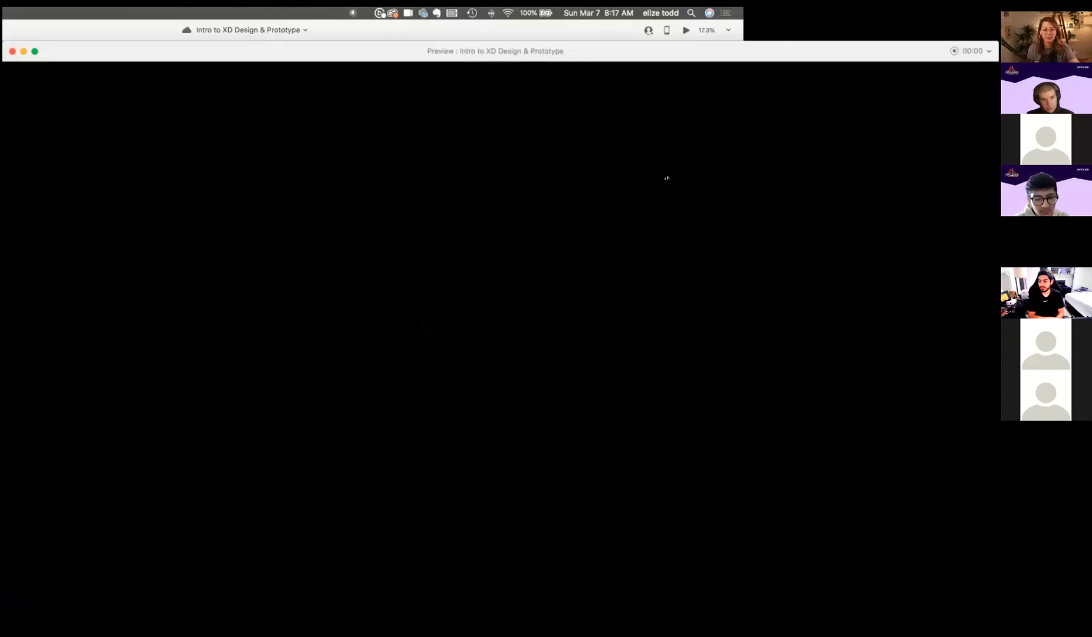
left_click(13, 59)
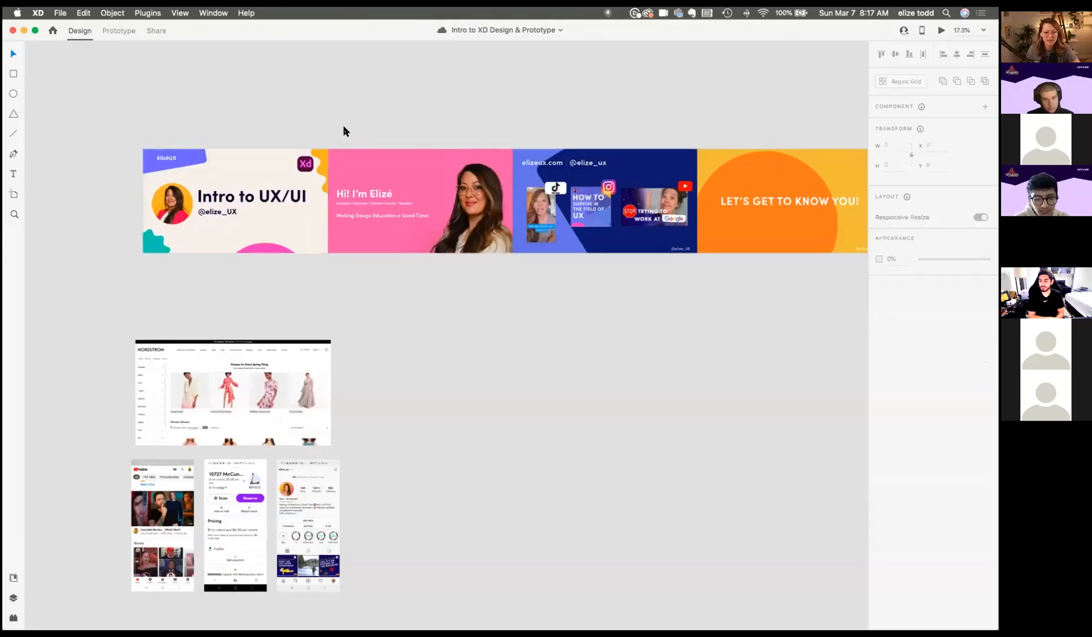
Step: Look over the slide artboards, the website and app screenshots, and the grocery app screens under Flow 1
scroll(343, 130, "down", 3)
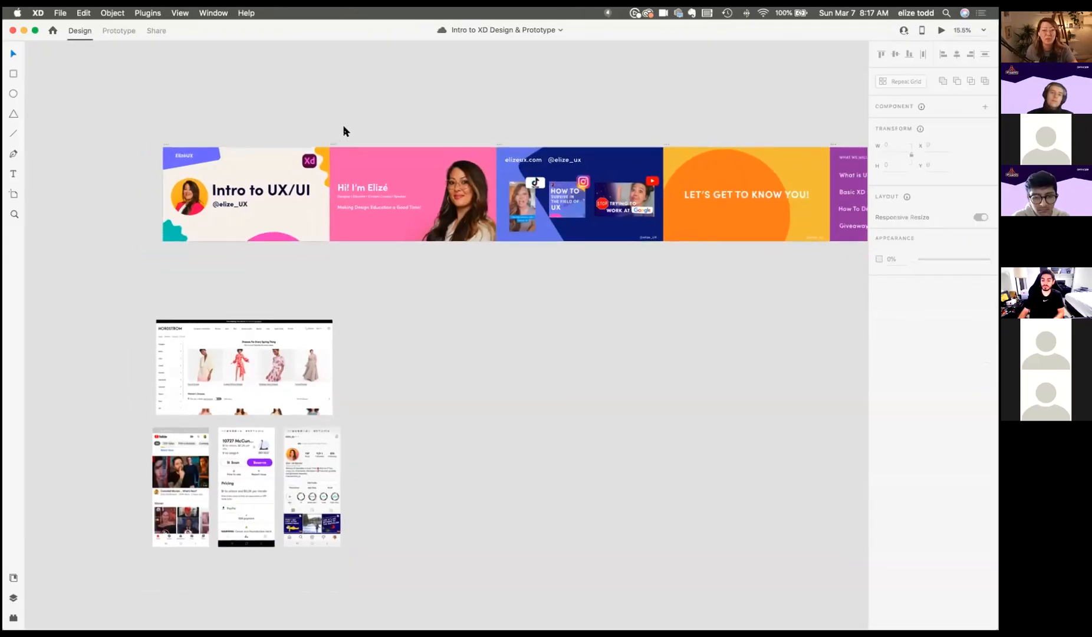
scroll(344, 125, "up", 5)
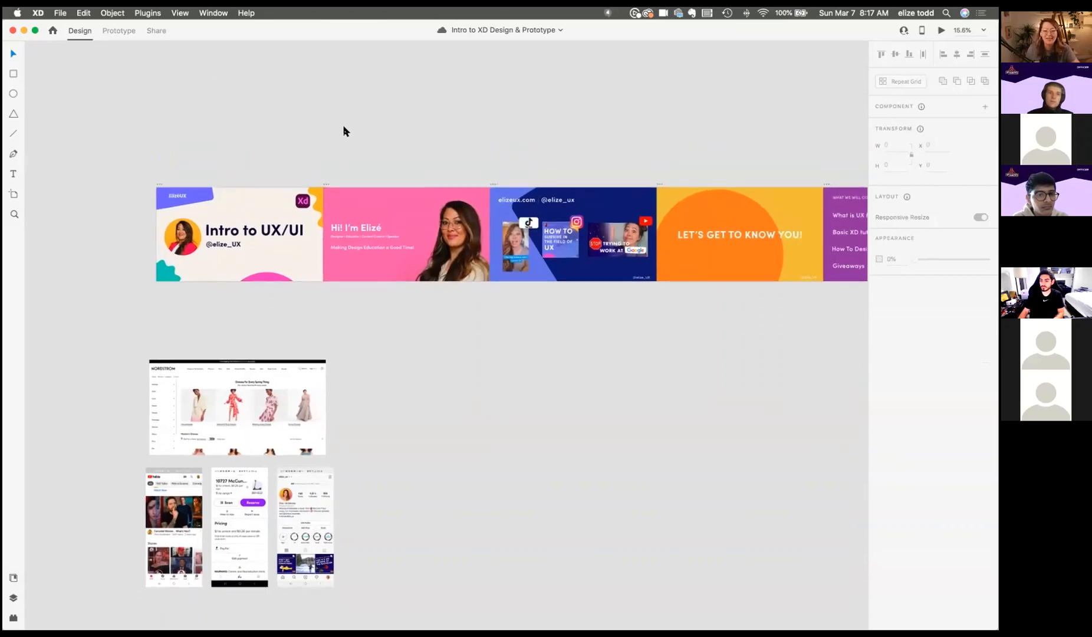
scroll(343, 125, "up", 5)
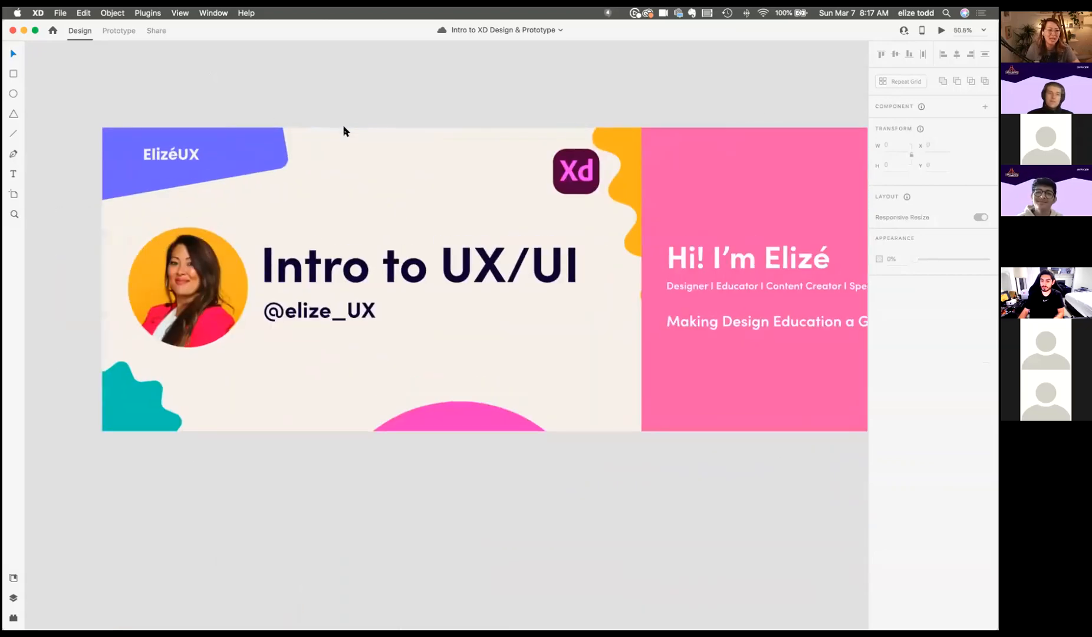
scroll(345, 120, "down", 10)
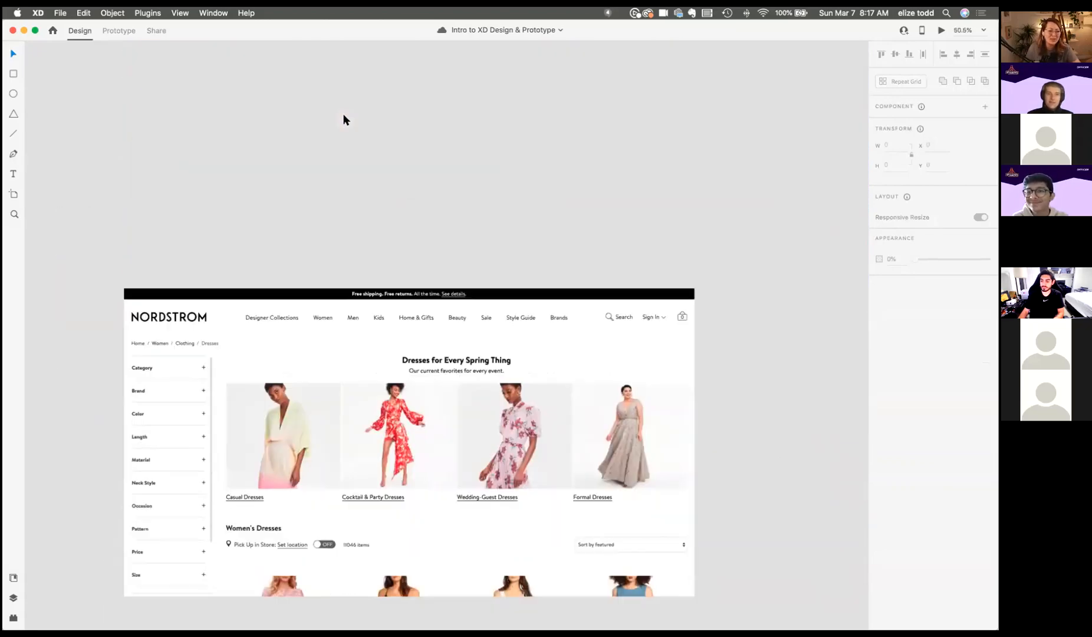
scroll(345, 118, "down", 4)
scroll(344, 119, "down", 10)
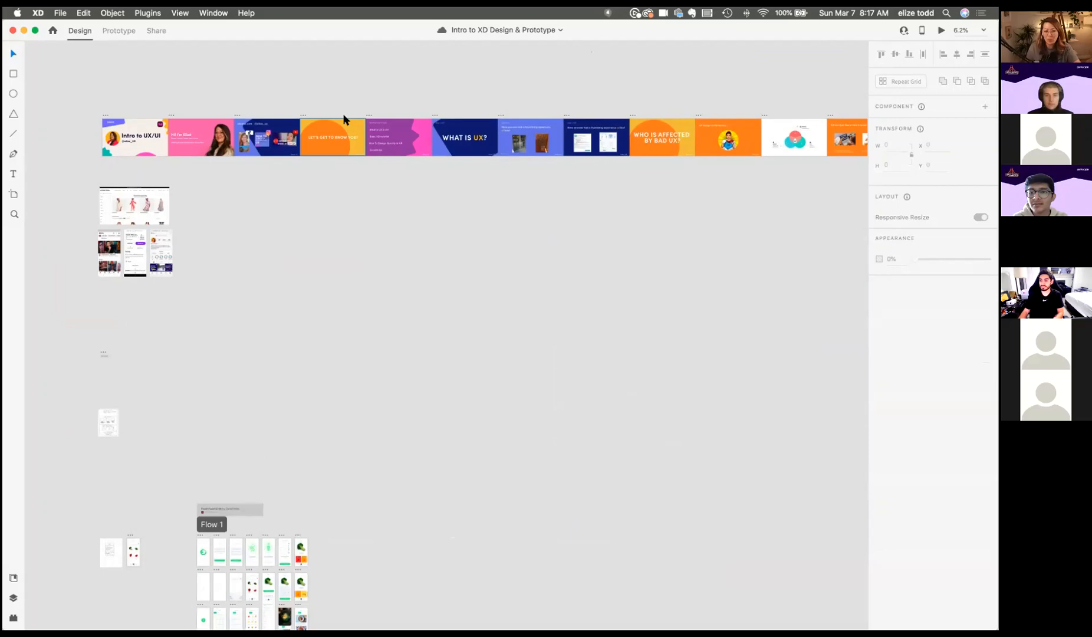
scroll(291, 240, "down", 6)
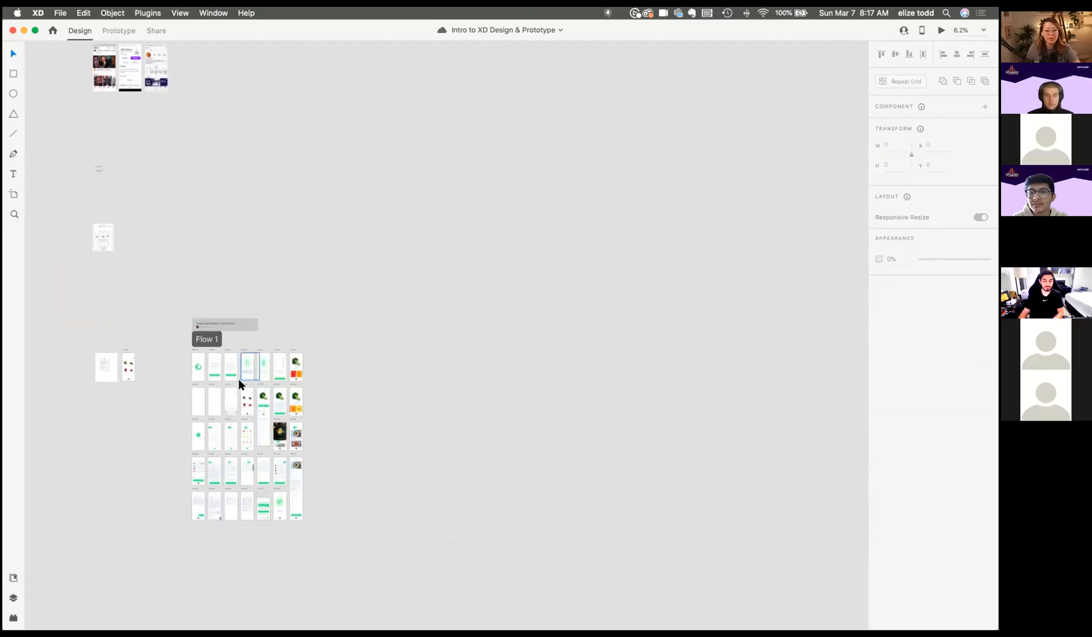
scroll(238, 378, "up", 6)
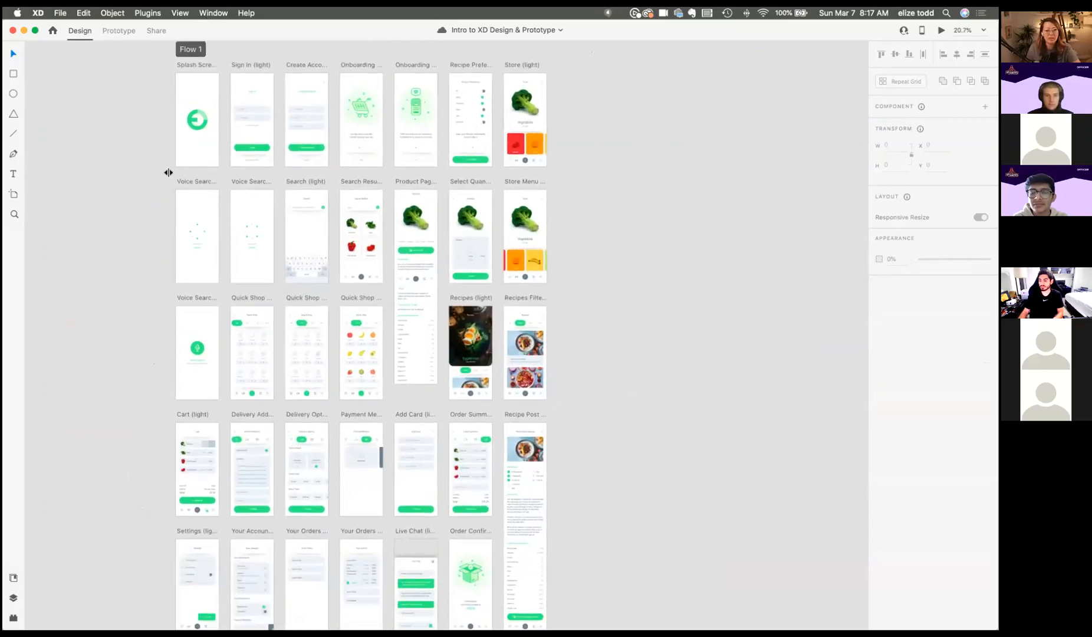
Step: Preview the prototype from the Splash Screen artboard and place its window beside the grid of app screens
left_click(186, 66)
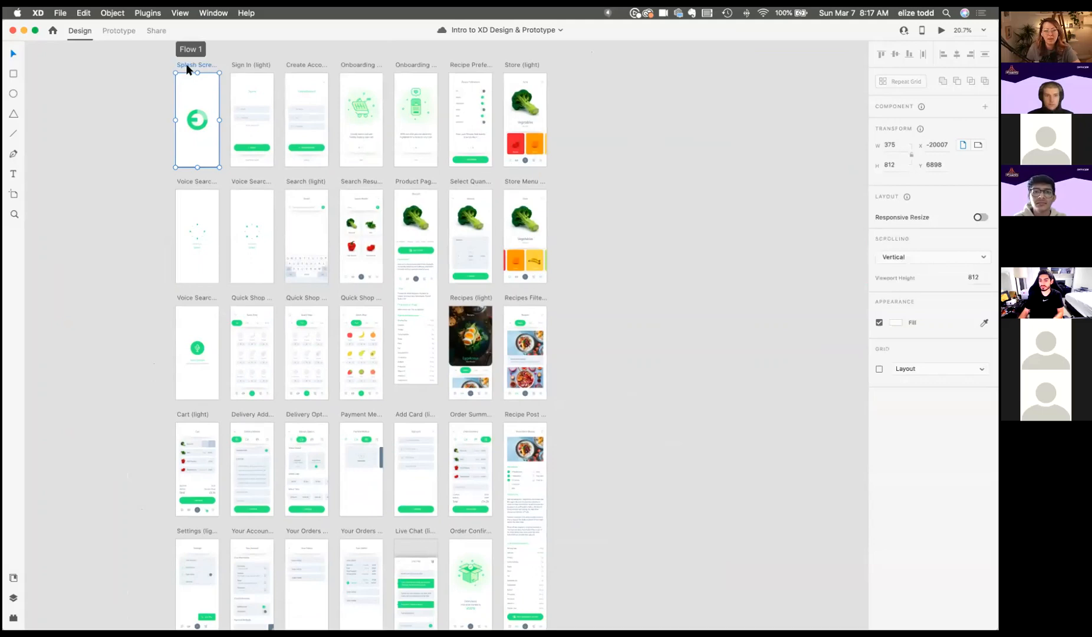
left_click(942, 31)
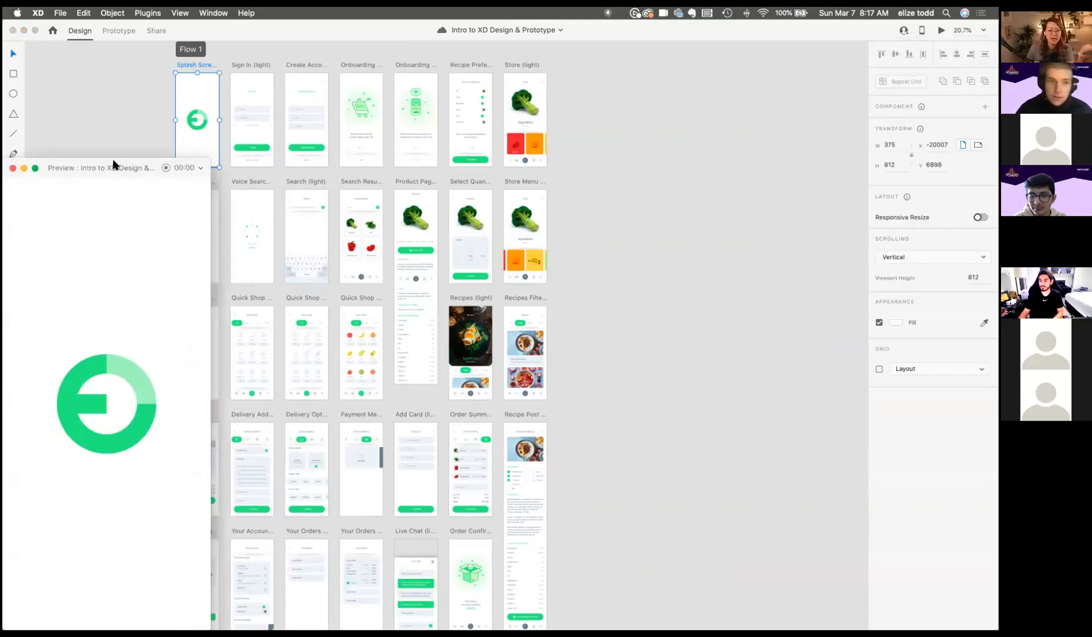
left_click_drag(114, 164, 658, 62)
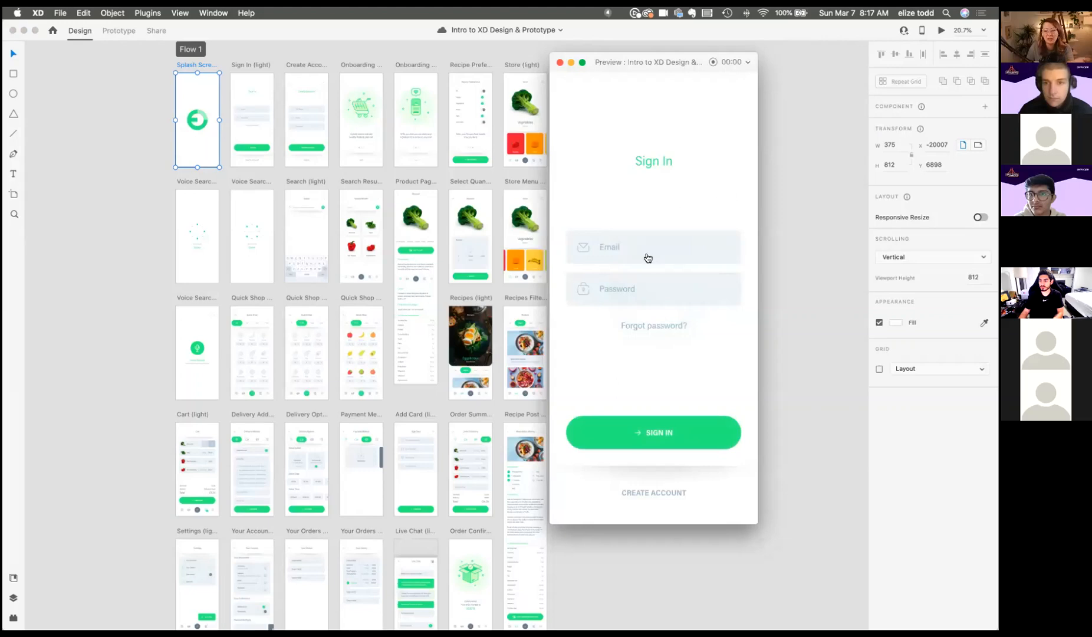
Step: Test the prototype's Create Account screen by filling in the name, email and password fields and creating the account
left_click(647, 494)
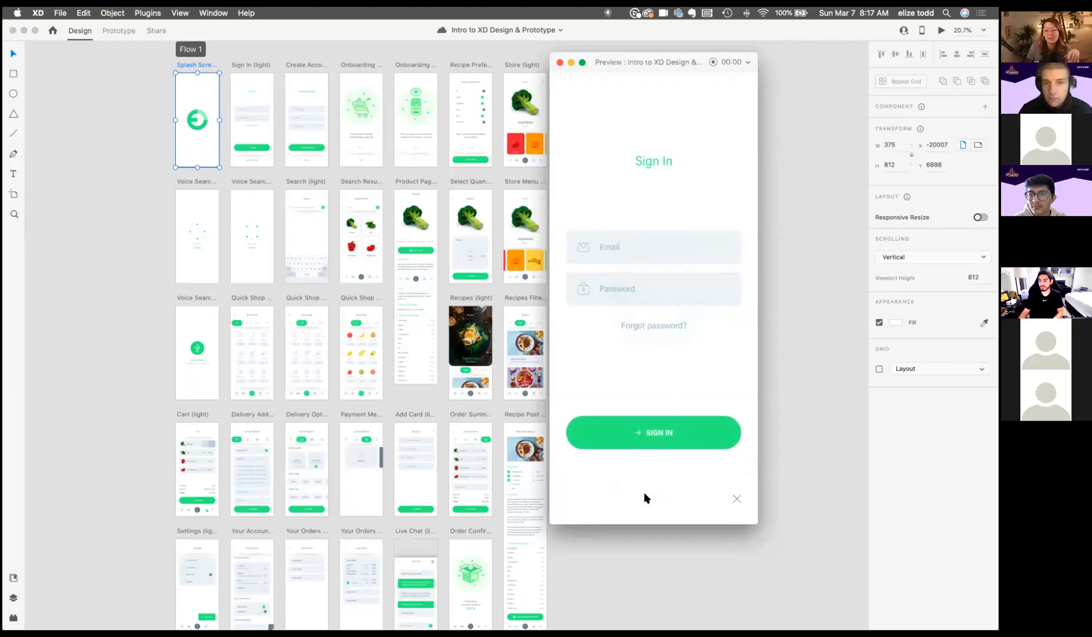
left_click(647, 247)
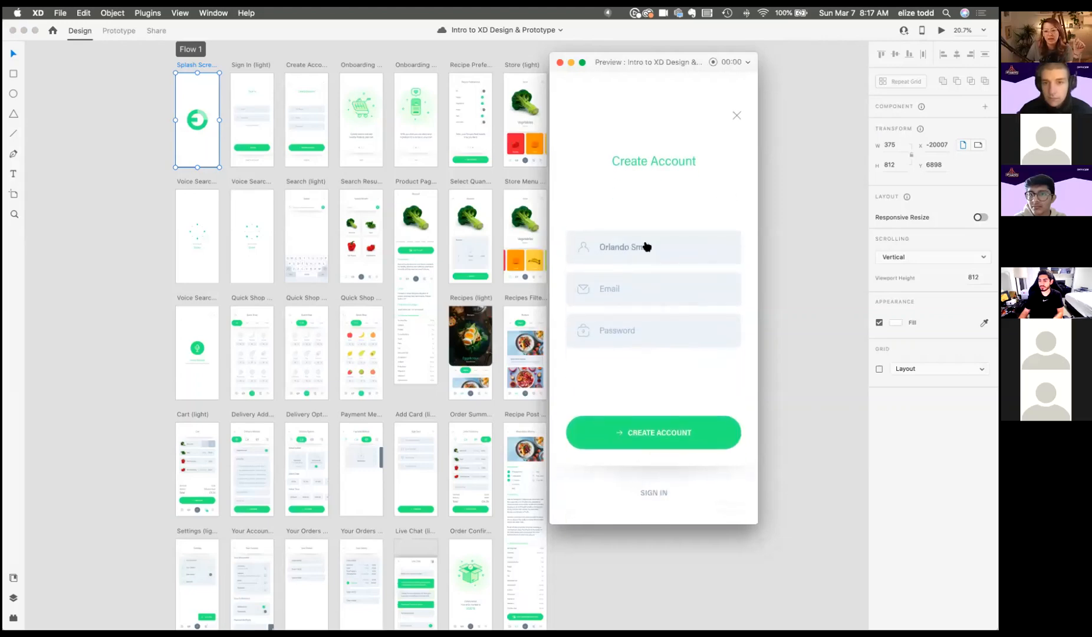
left_click(640, 292)
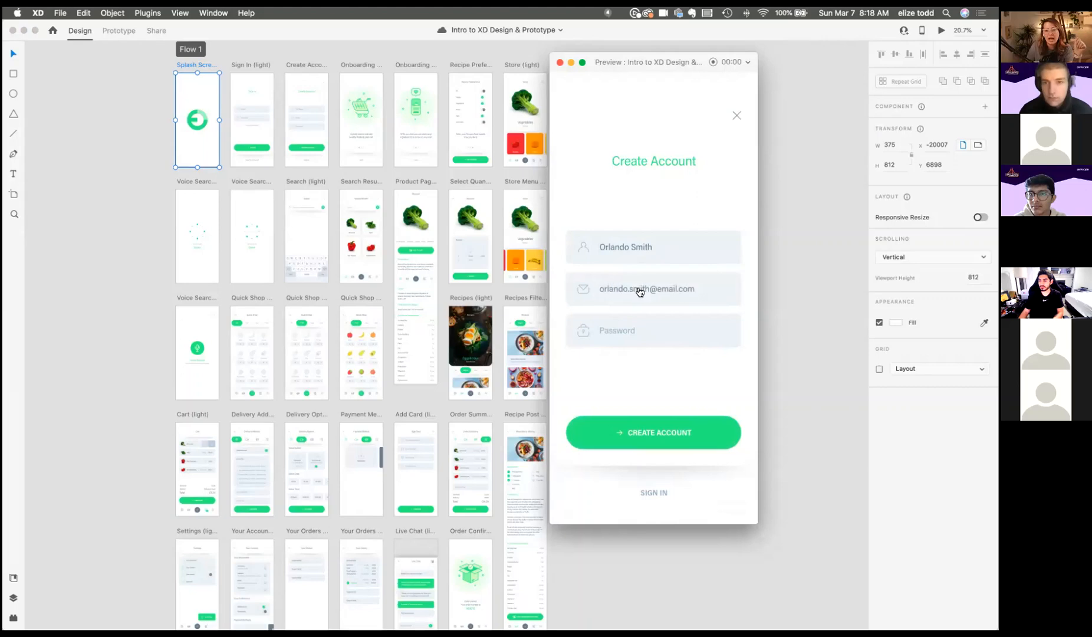
left_click(618, 335)
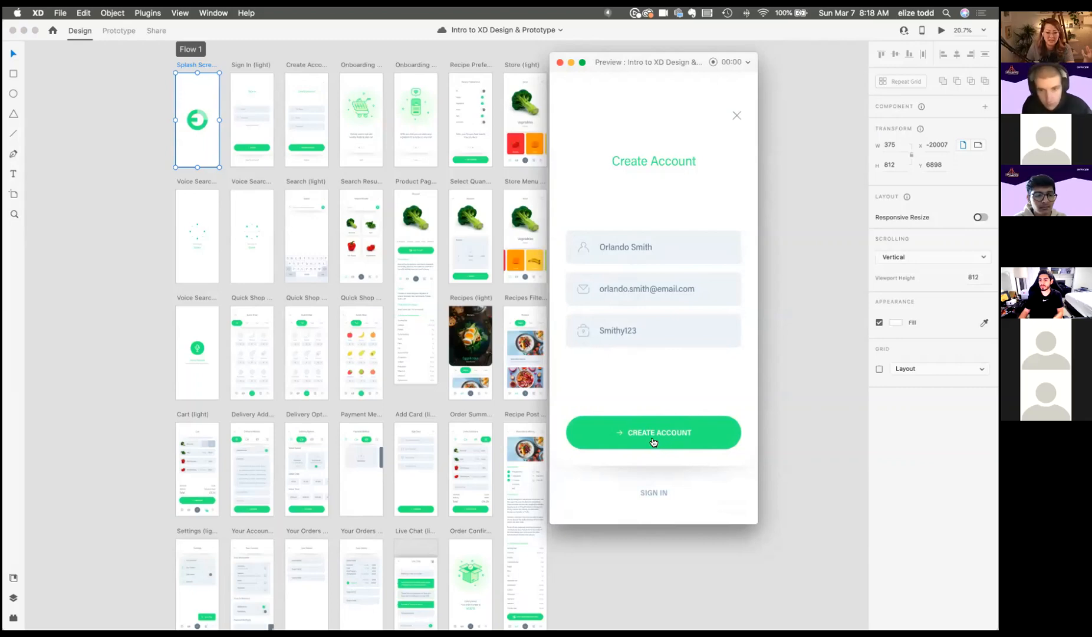
left_click(652, 439)
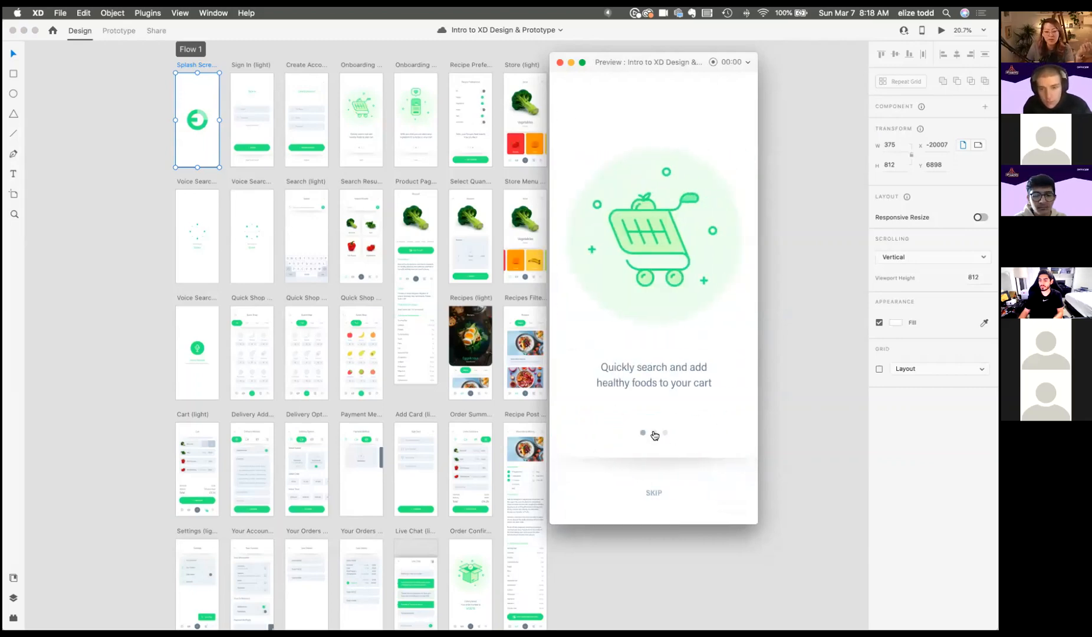
Step: Step through the onboarding to Recipe Preferences, try the Low Carb and Keto toggles, and get started
left_click(652, 434)
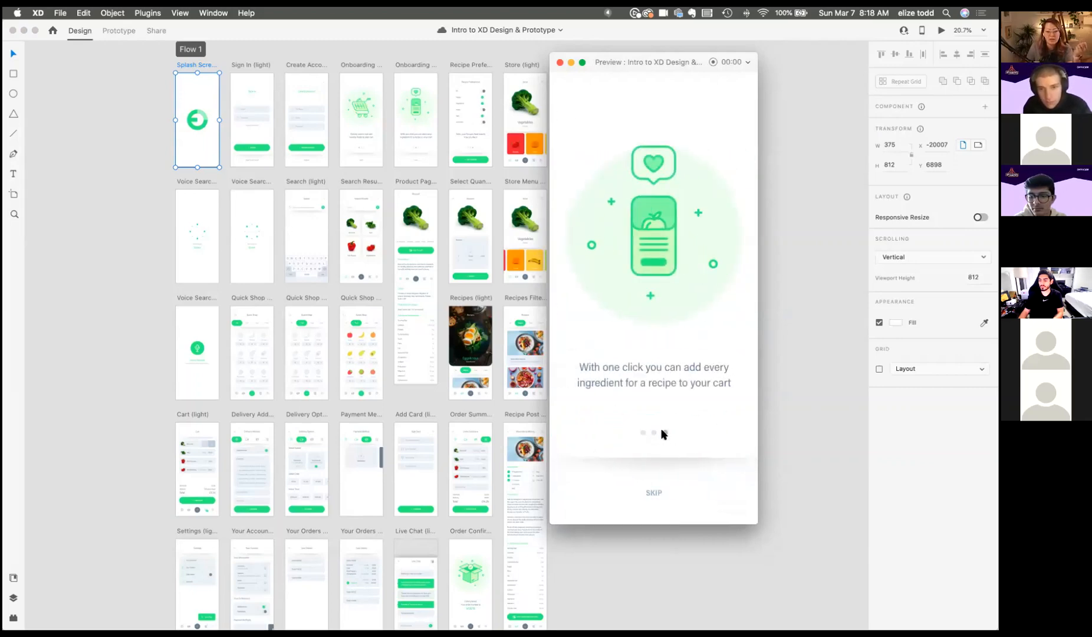
left_click(663, 431)
left_click(717, 310)
left_click(718, 310)
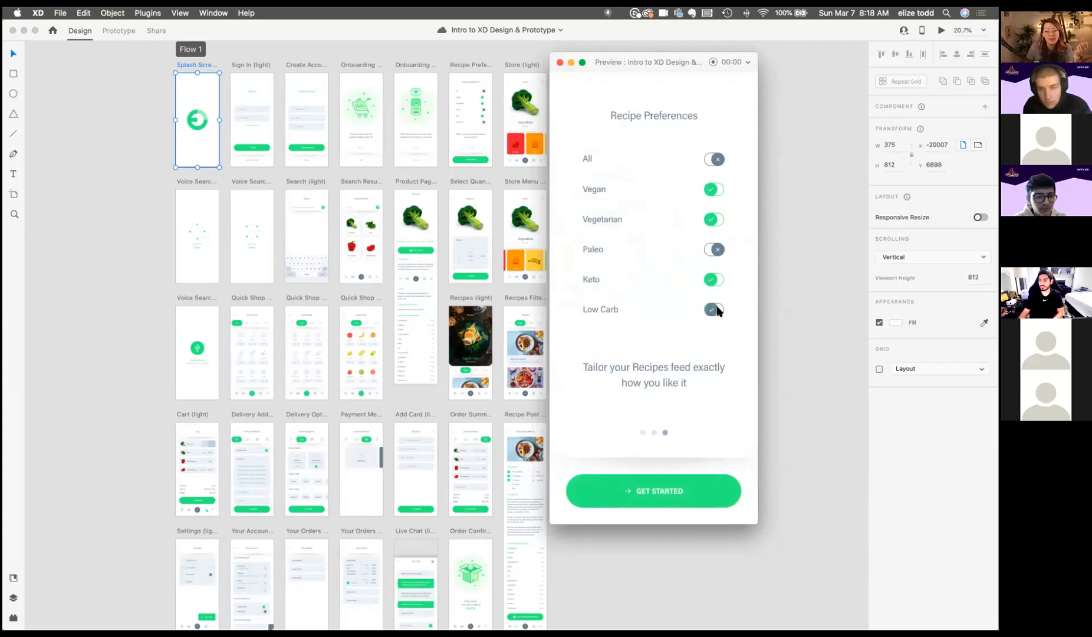
left_click(717, 280)
left_click(717, 281)
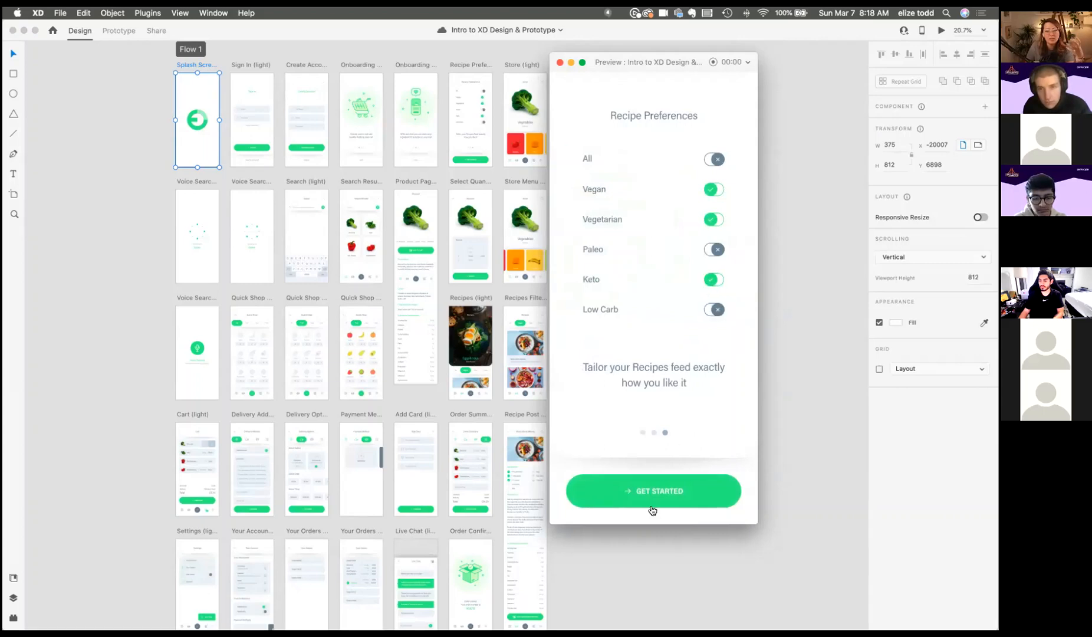
left_click(639, 500)
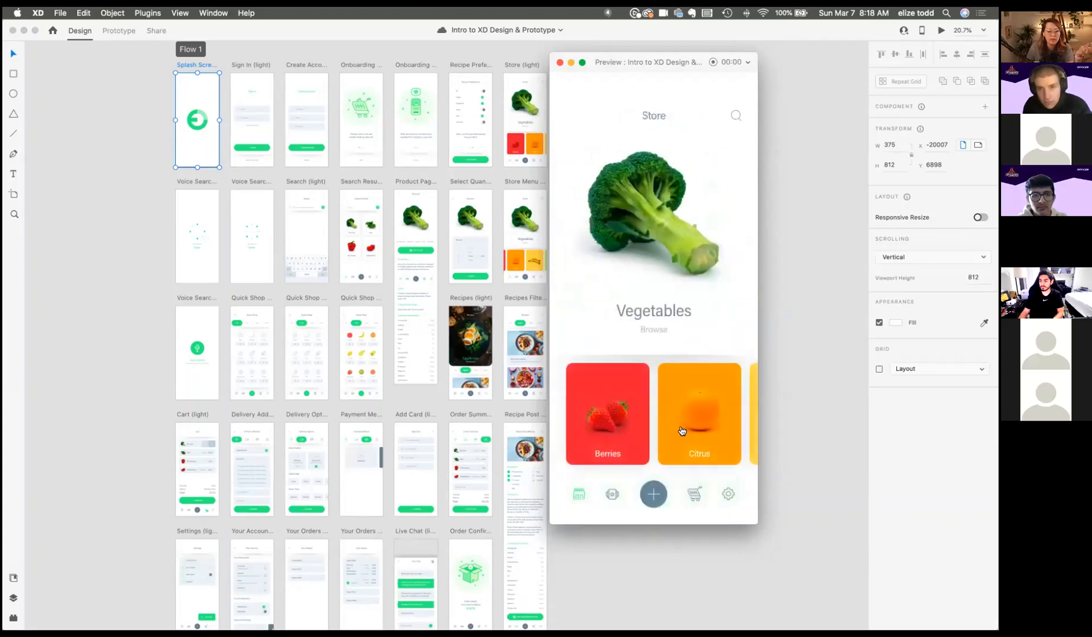
Step: Swipe through the Store categories and run a voice search for "Green" in the prototype
scroll(681, 431, "right", 2)
scroll(682, 427, "left", 2)
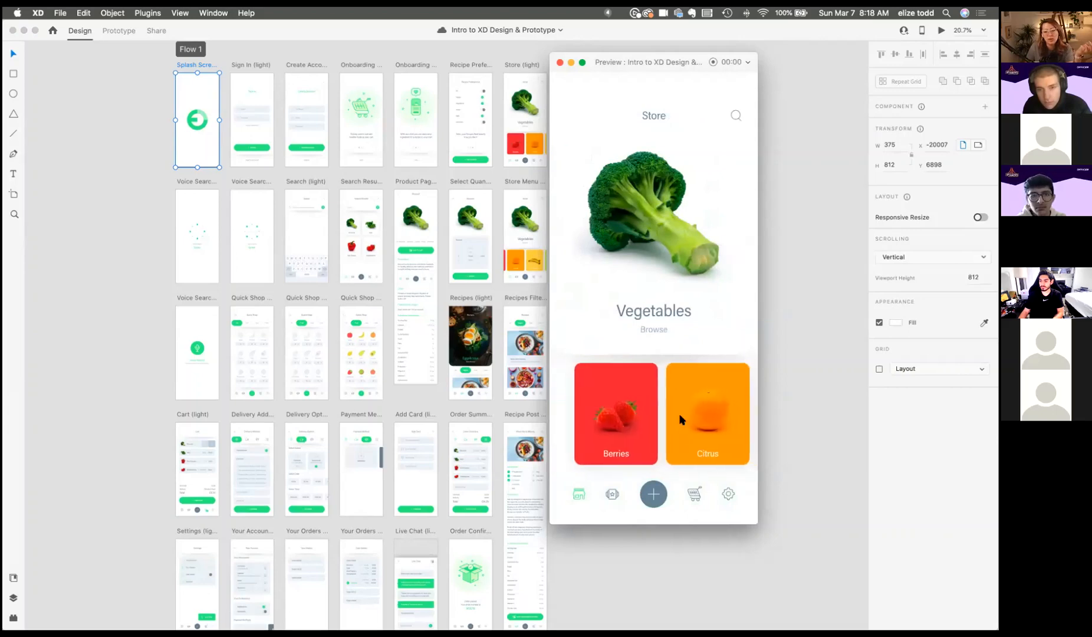
left_click(736, 115)
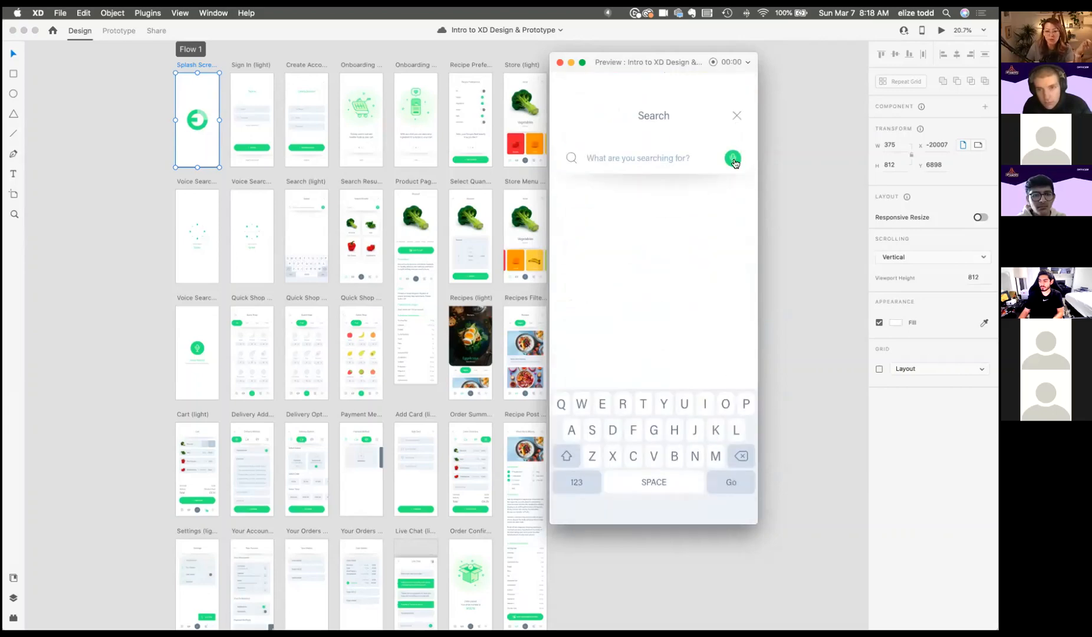
left_click(734, 158)
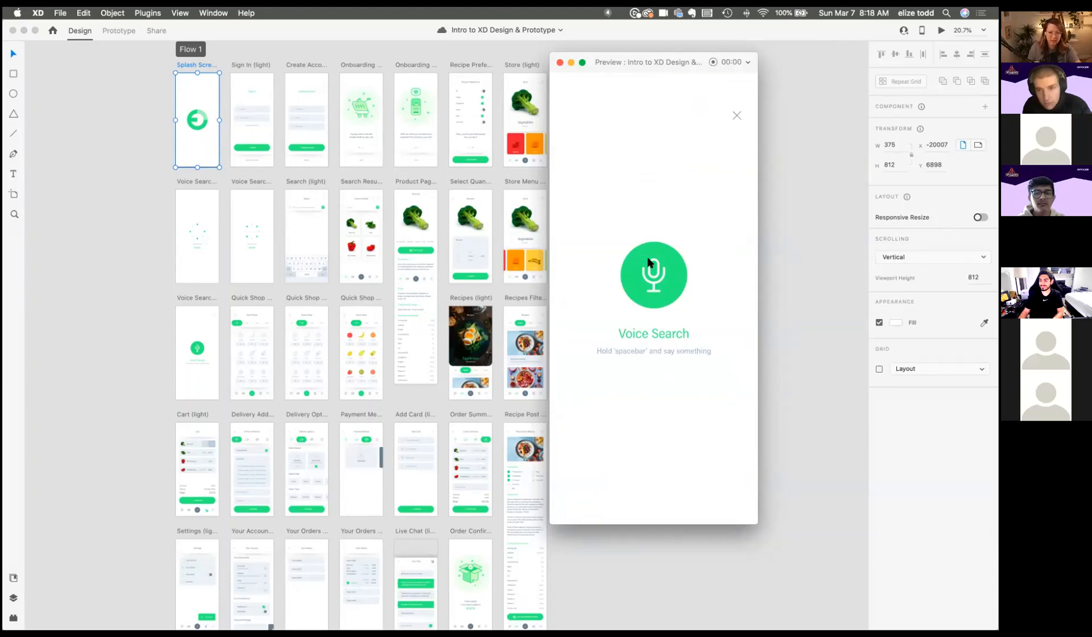
left_click(648, 262)
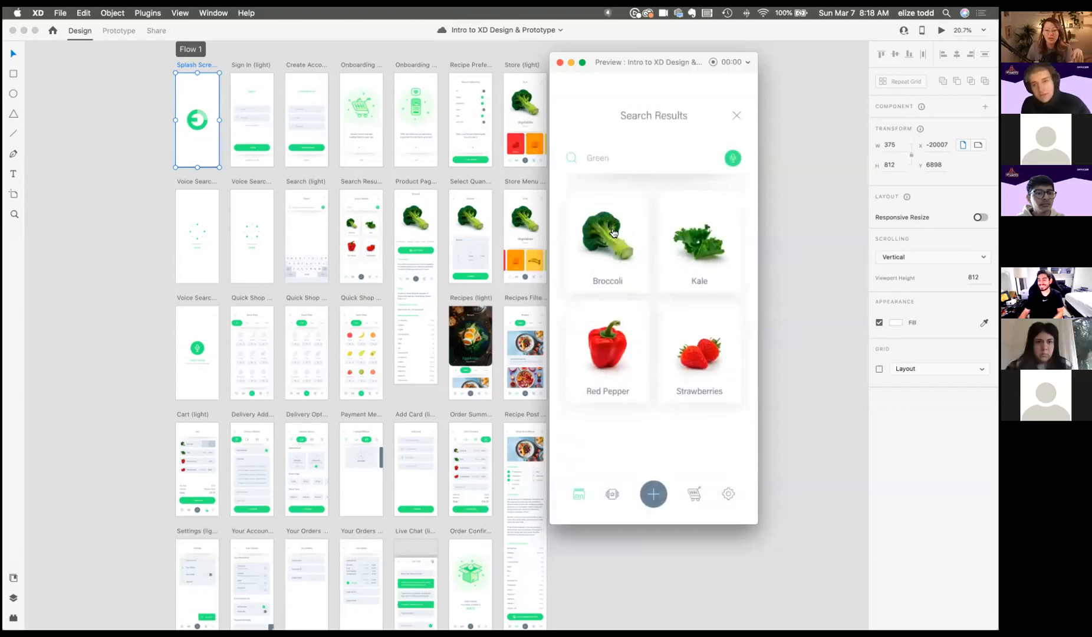
Step: Examine the Broccoli product page, including its preparation and nutritional information
left_click(613, 232)
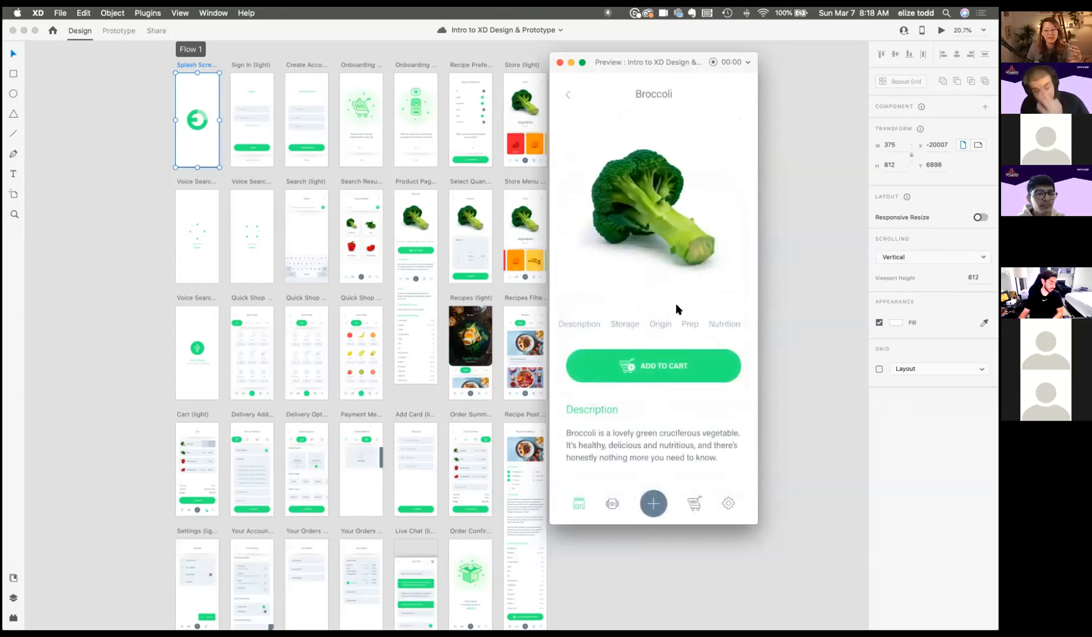
scroll(681, 310, "down", 2)
left_click(716, 282)
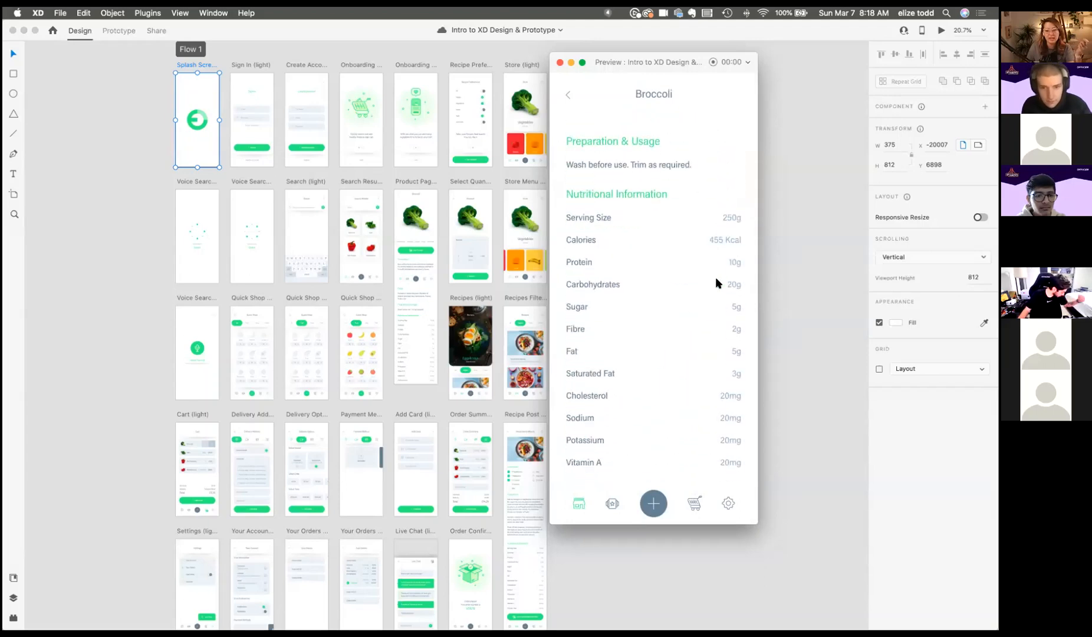
scroll(715, 277, "up", 10)
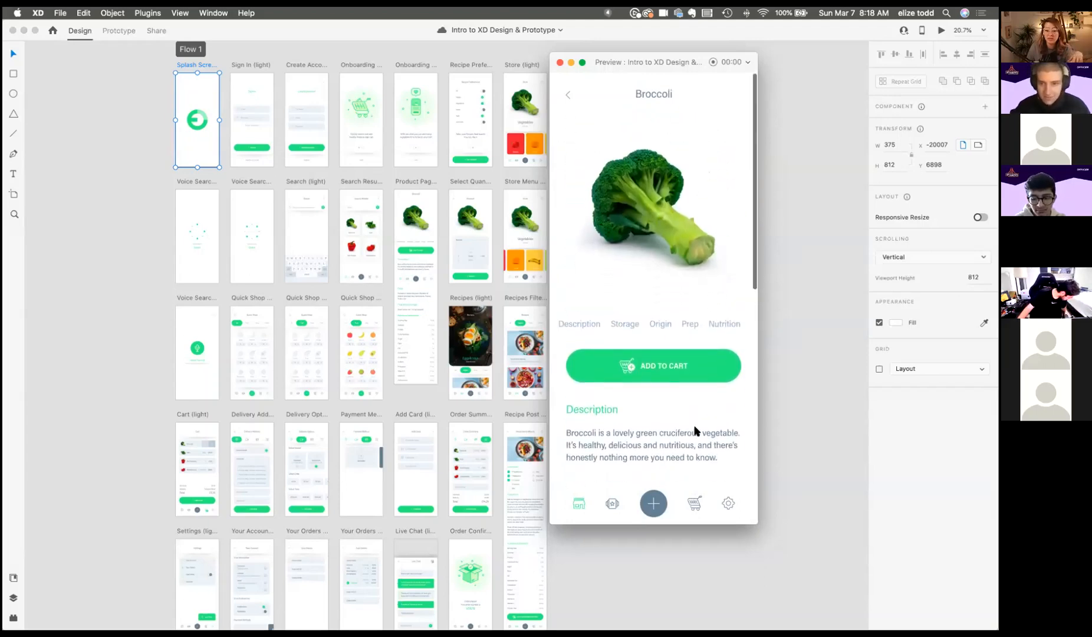
Step: View the Vegan recipes, Settings and Live Chat screens, then close the preview and deselect the Splash Screen artboard
left_click(612, 503)
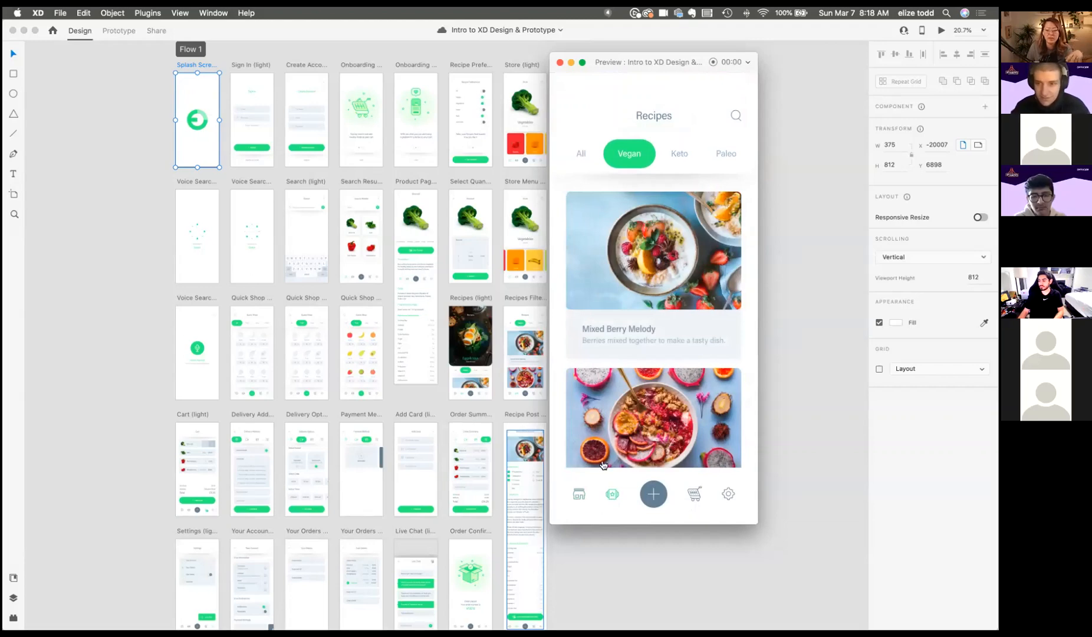
left_click(728, 493)
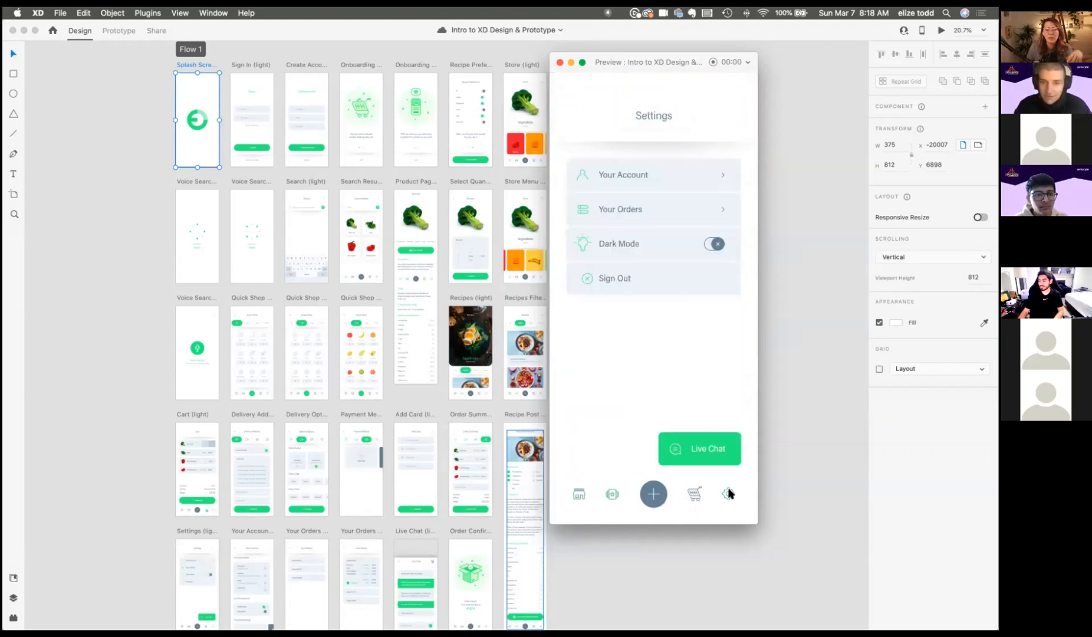
left_click(701, 447)
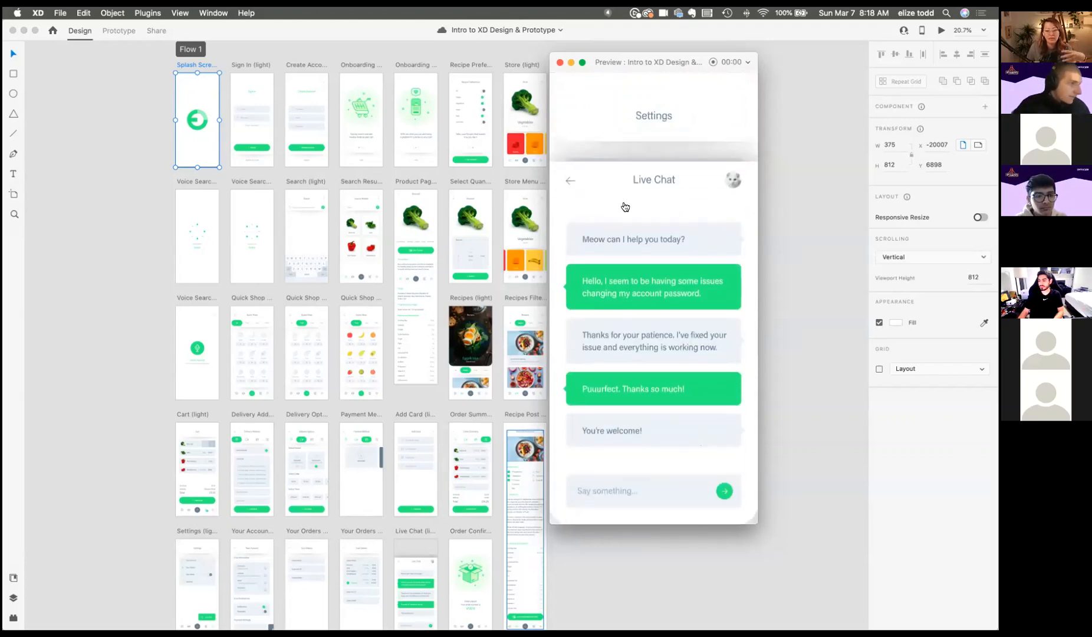
left_click(572, 181)
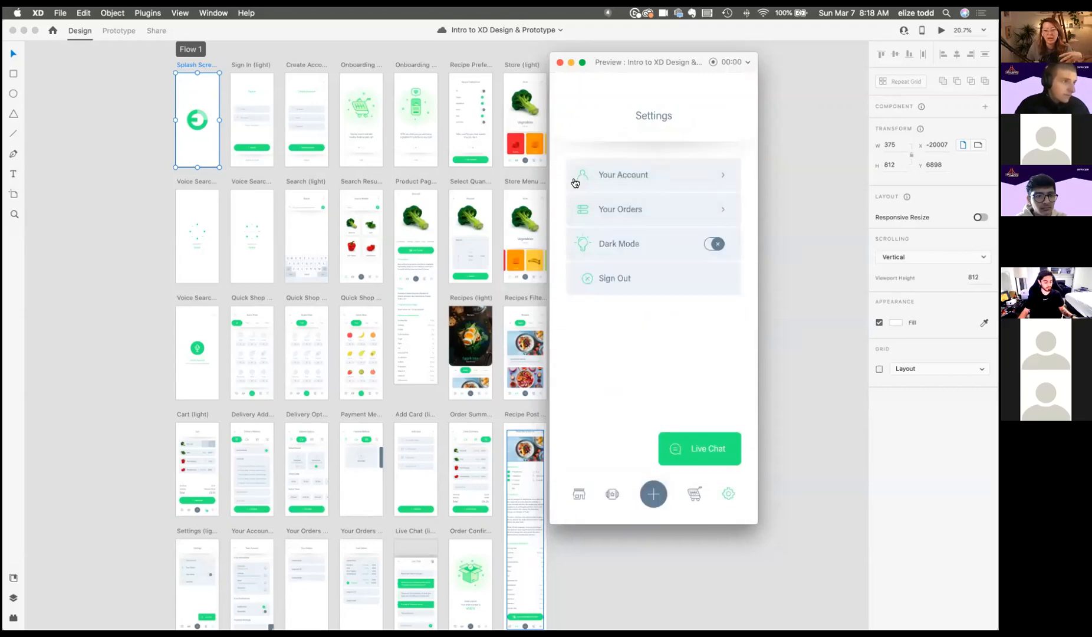
left_click(561, 62)
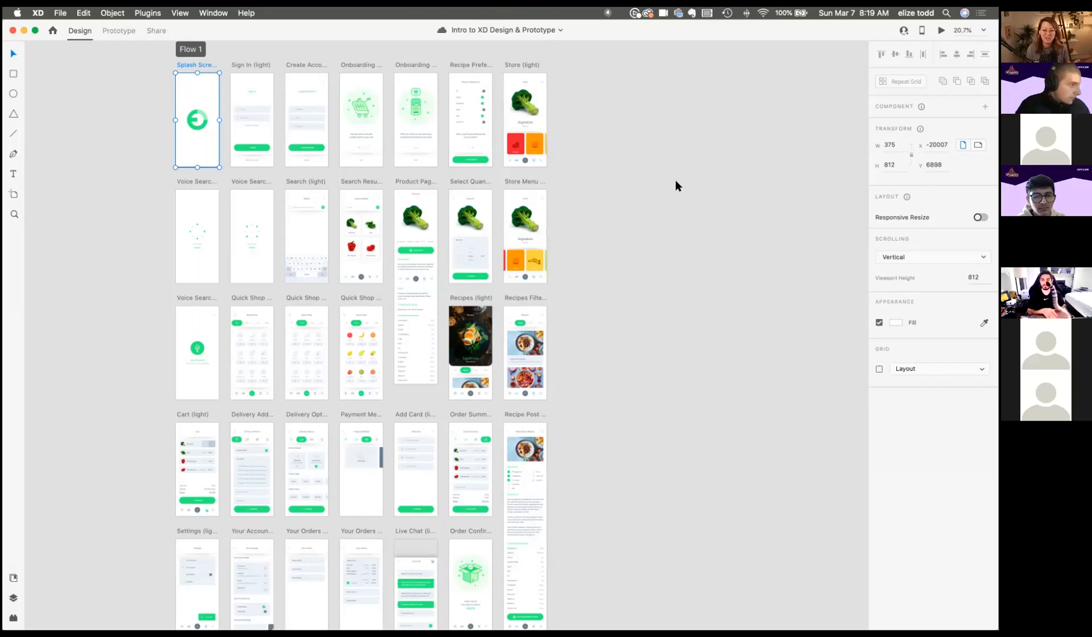
left_click(676, 182)
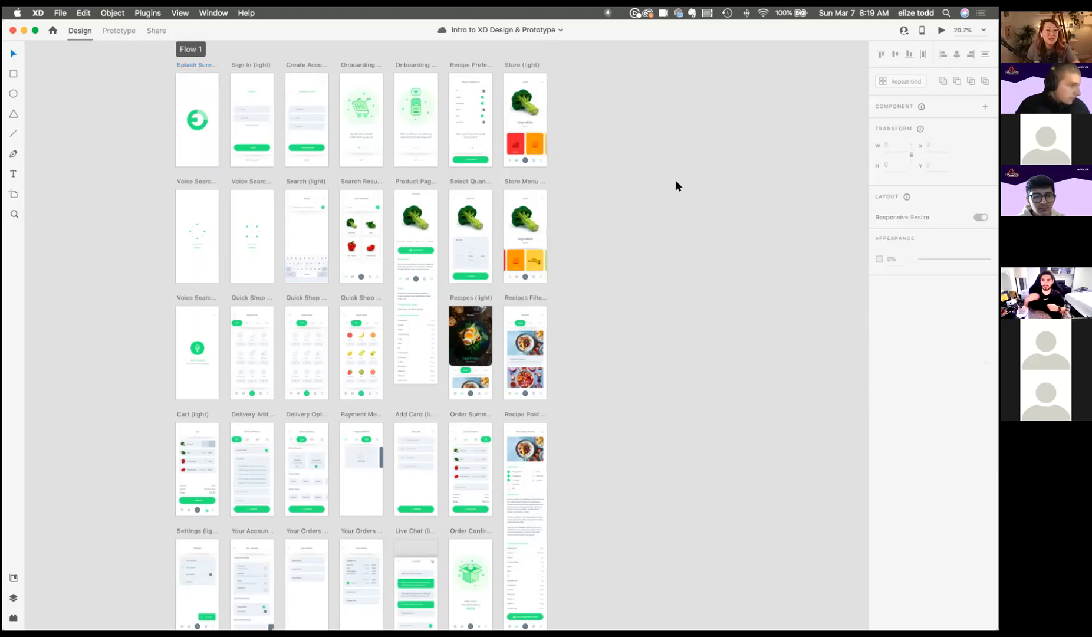
Step: View the full canvas, marquee-select the grocery app artboards under Flow 1, and clear the selection
key("super+0")
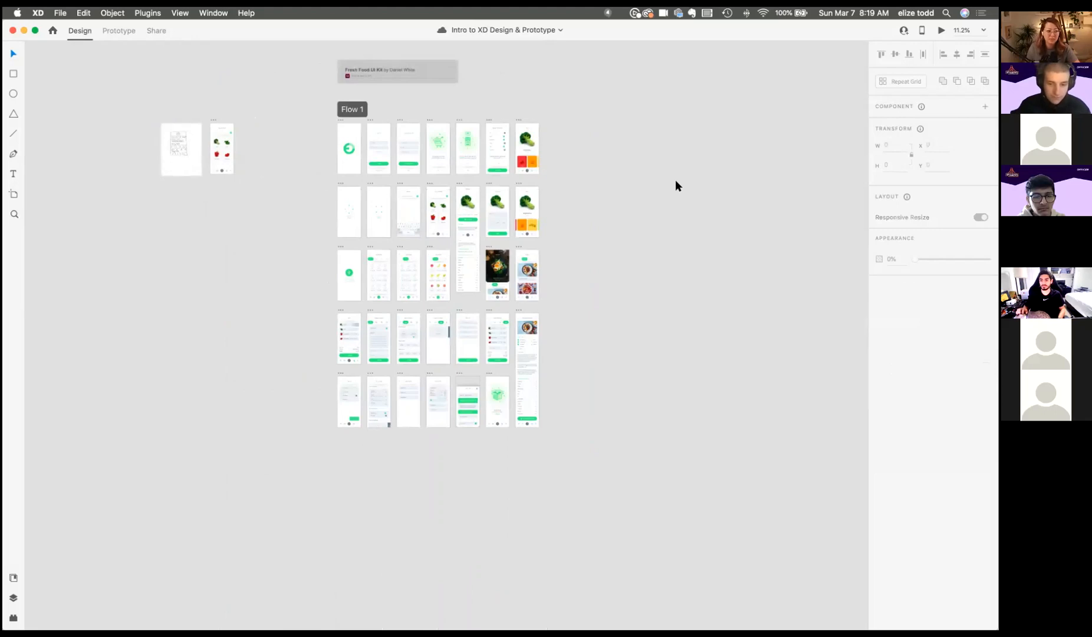
scroll(676, 185, "up", 2)
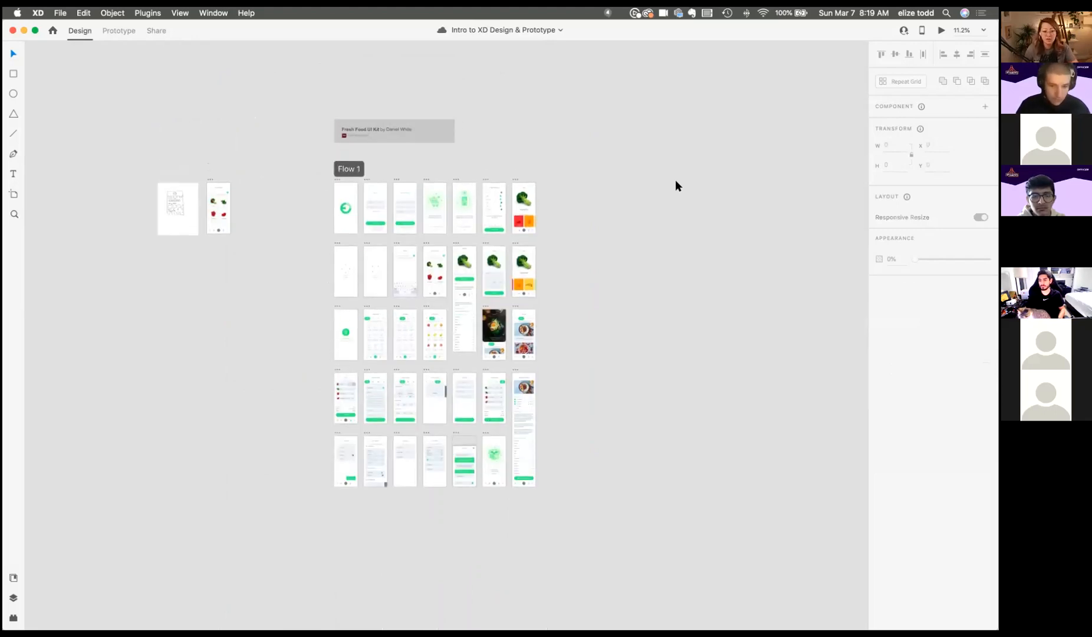
scroll(561, 196, "down", 2)
scroll(561, 195, "up", 4)
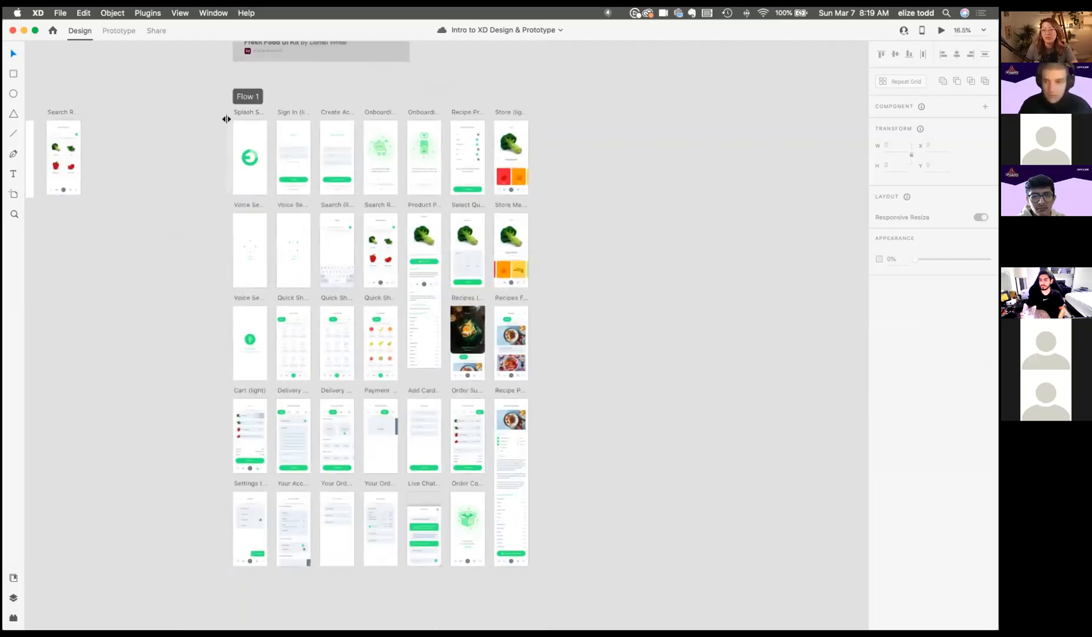
left_click_drag(211, 79, 569, 535)
left_click(573, 499)
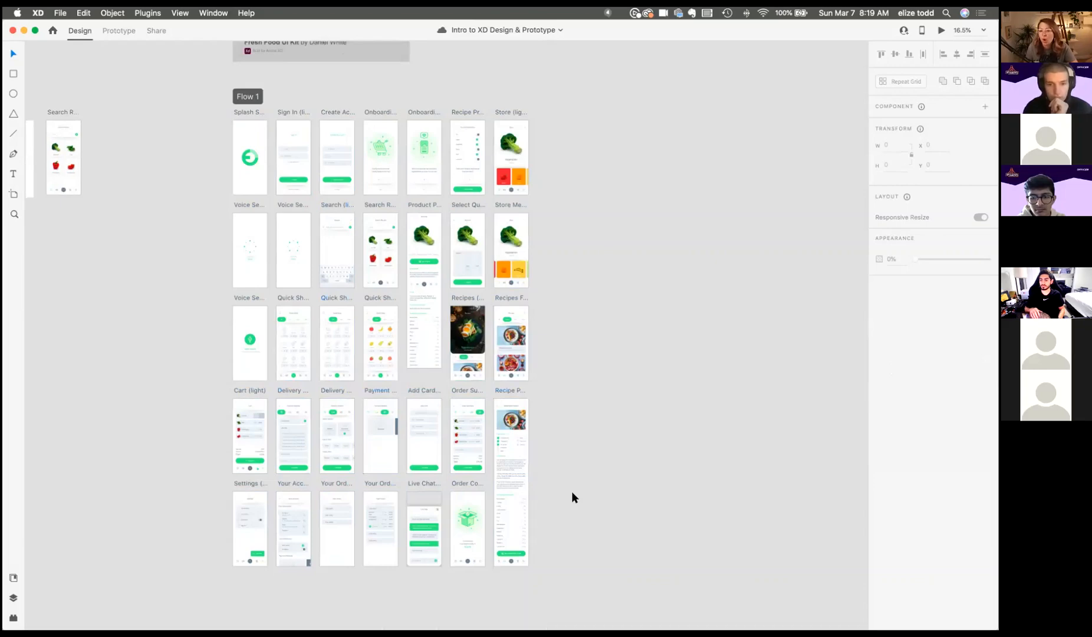
Step: Look over the canvas from the app artboards up to the reference screenshots and the Intro to UX/UI slide row
scroll(576, 410, "up", 3)
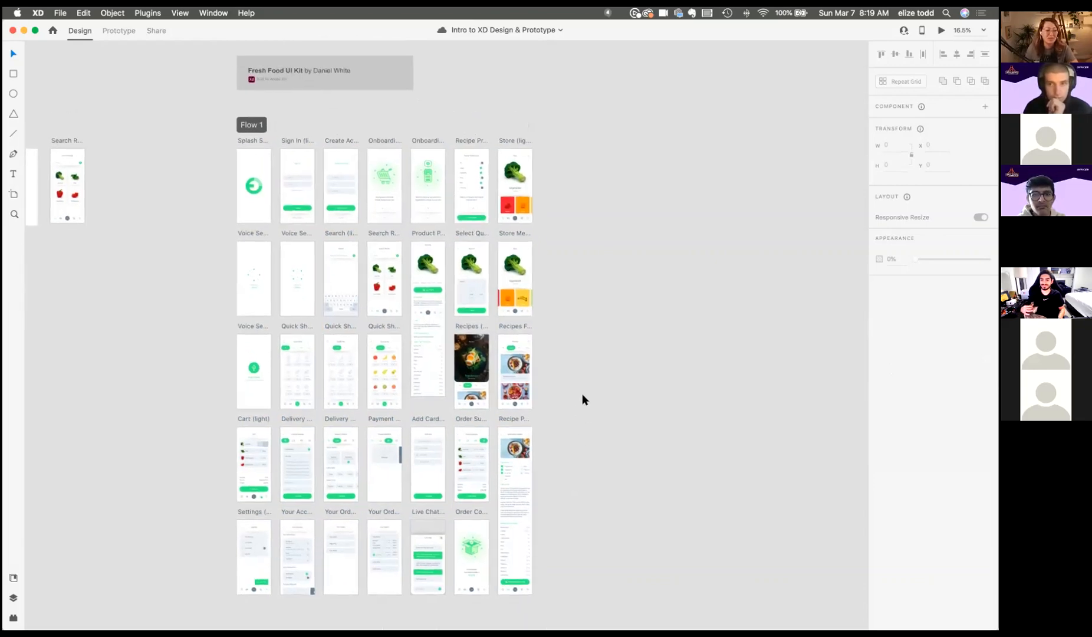
scroll(651, 262, "up", 10)
scroll(652, 262, "down", 3)
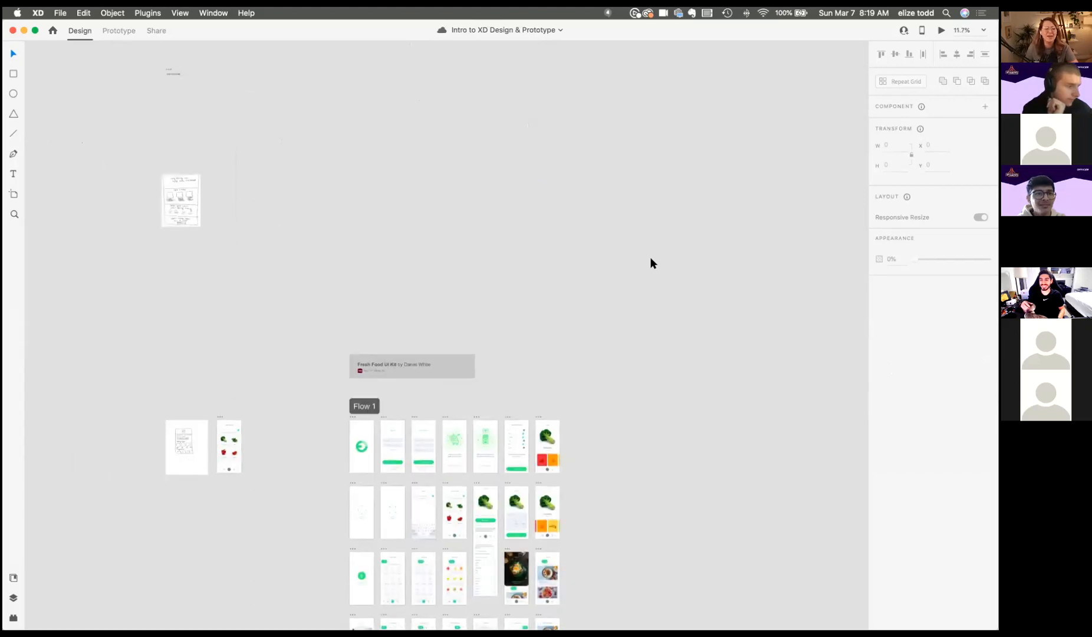
scroll(652, 262, "up", 1)
scroll(652, 262, "down", 3)
scroll(296, 172, "up", 8)
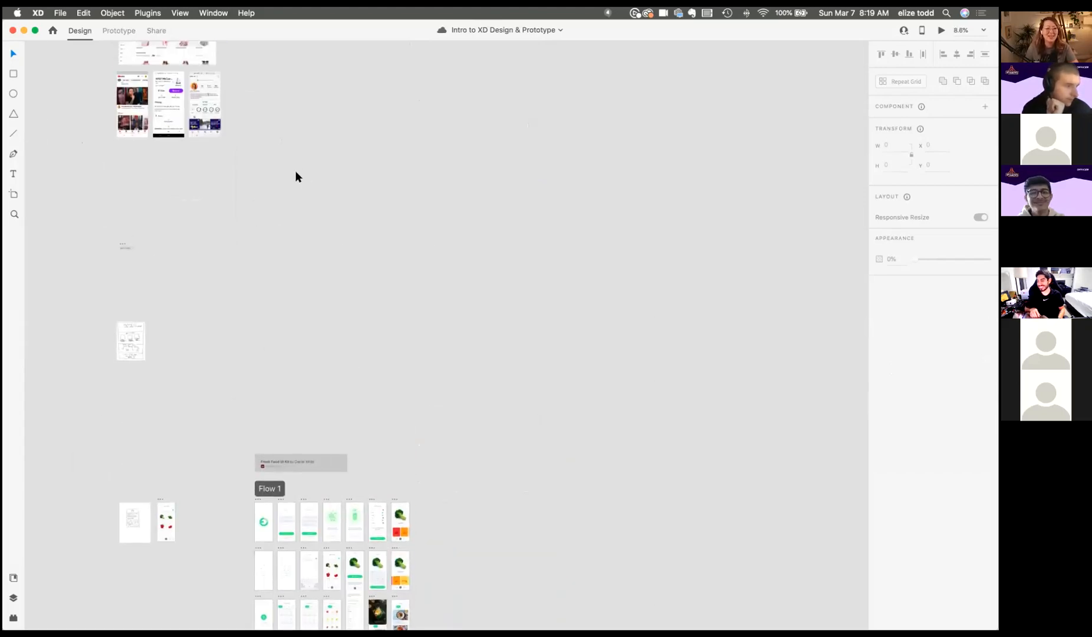
scroll(296, 172, "up", 2)
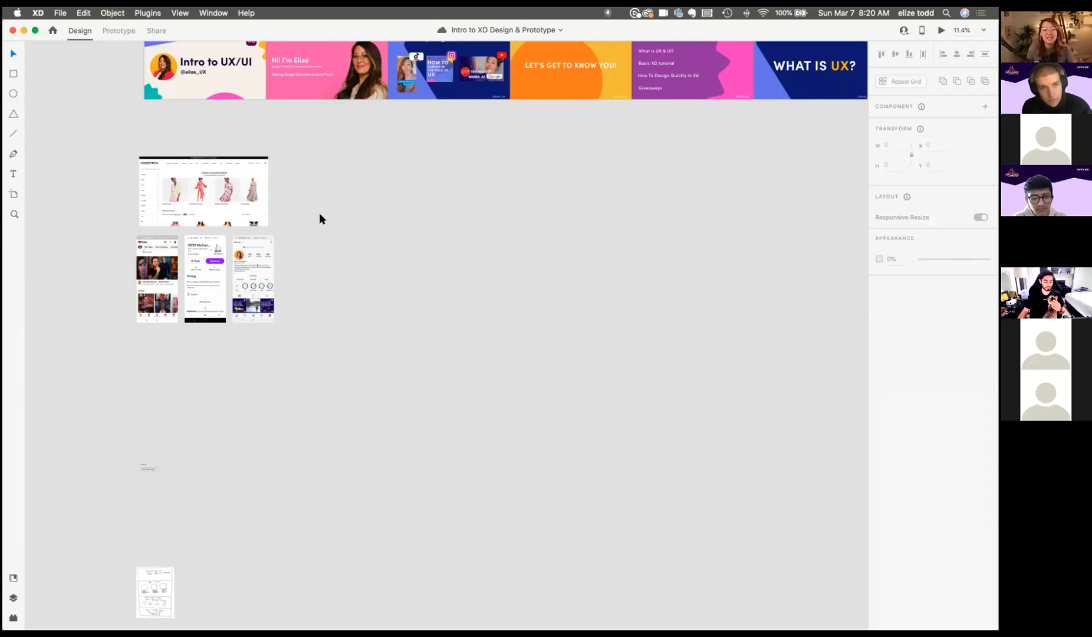
scroll(319, 214, "up", 1)
scroll(319, 214, "left", 1)
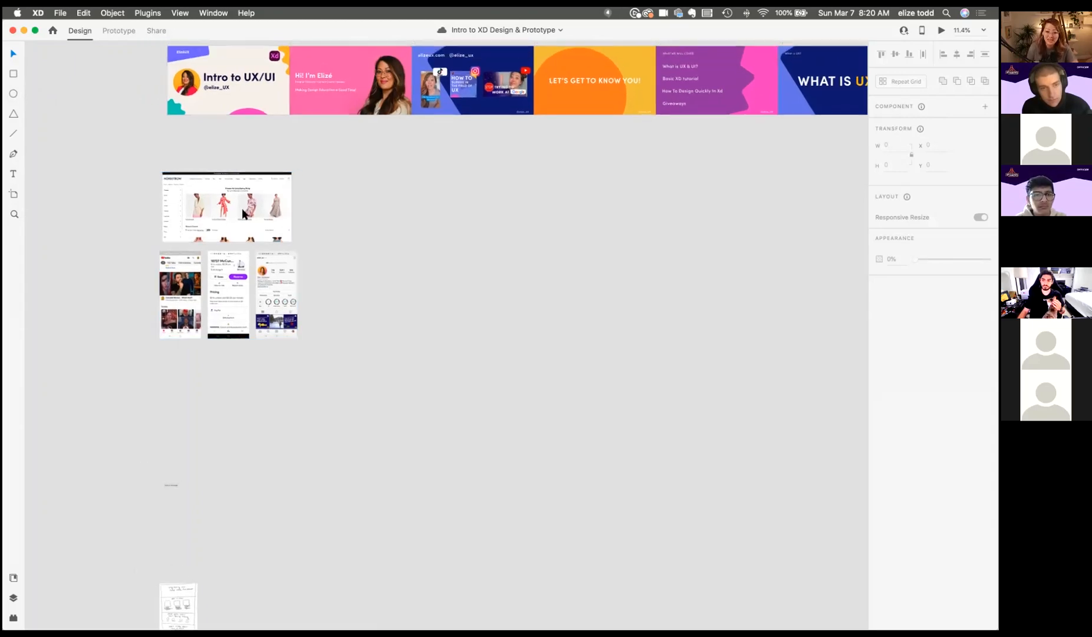
Step: Examine the Nordstrom dresses page and the YouTube, scooter rental and Instagram screenshots up close
scroll(241, 208, "up", 5)
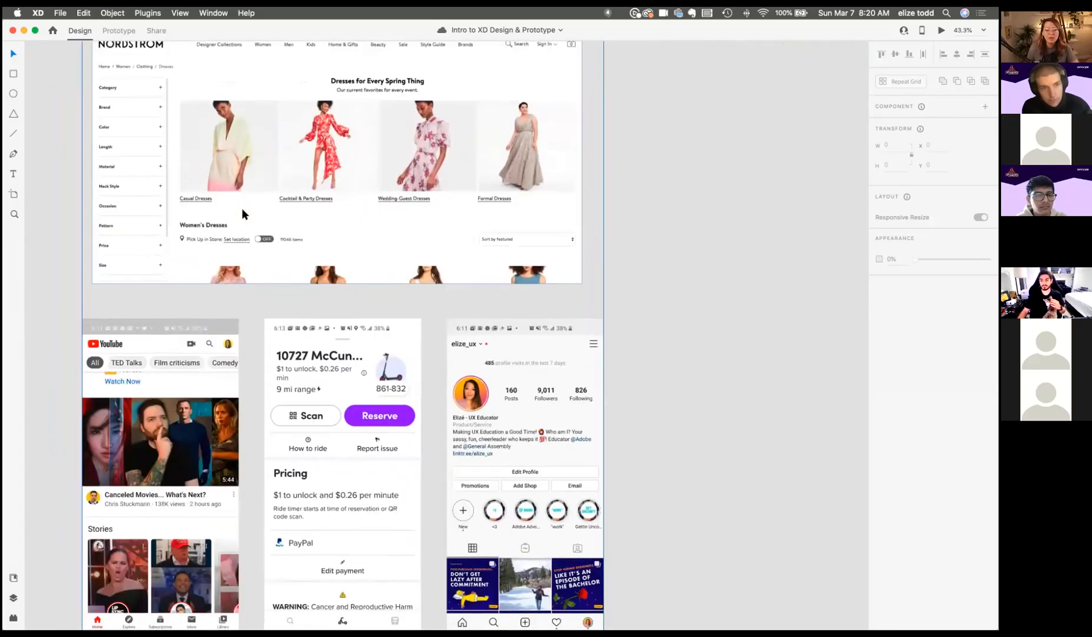
scroll(241, 208, "down", 2)
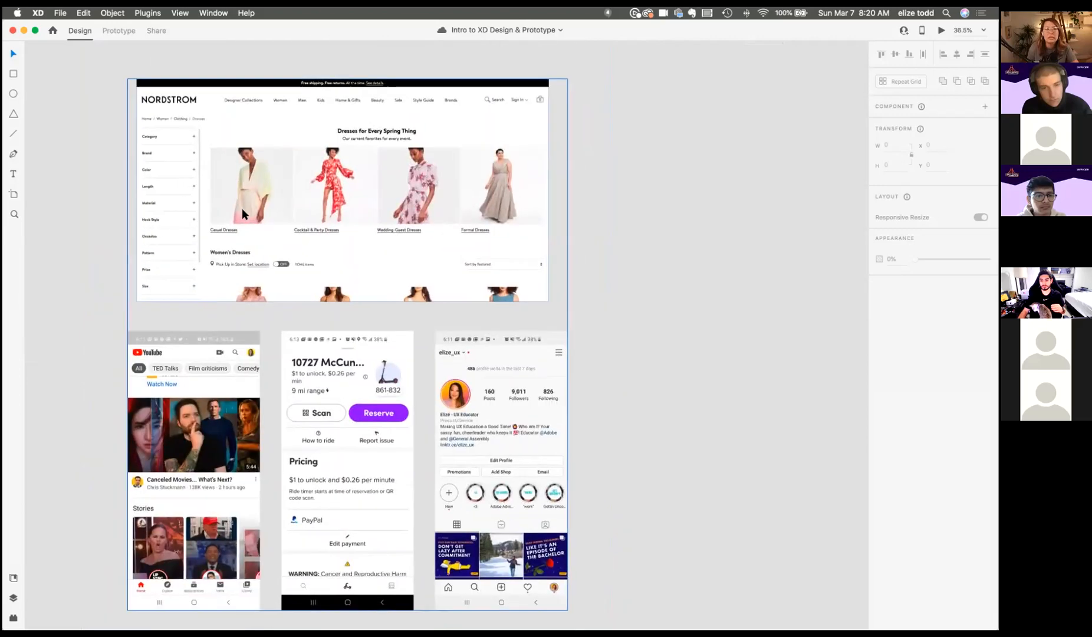
scroll(241, 208, "up", 4)
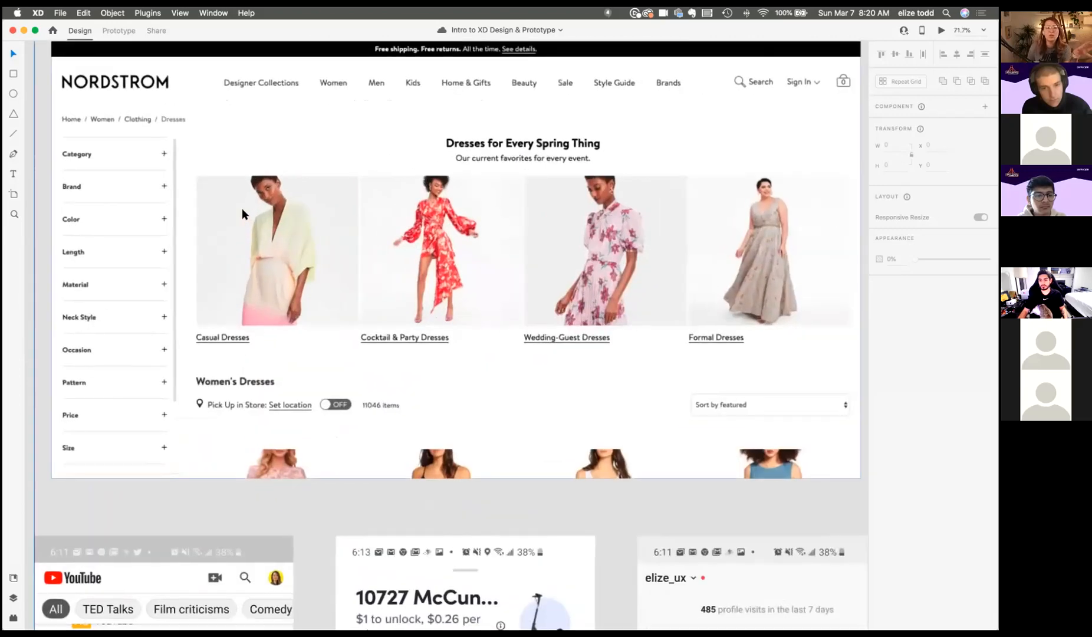
scroll(242, 208, "up", 1)
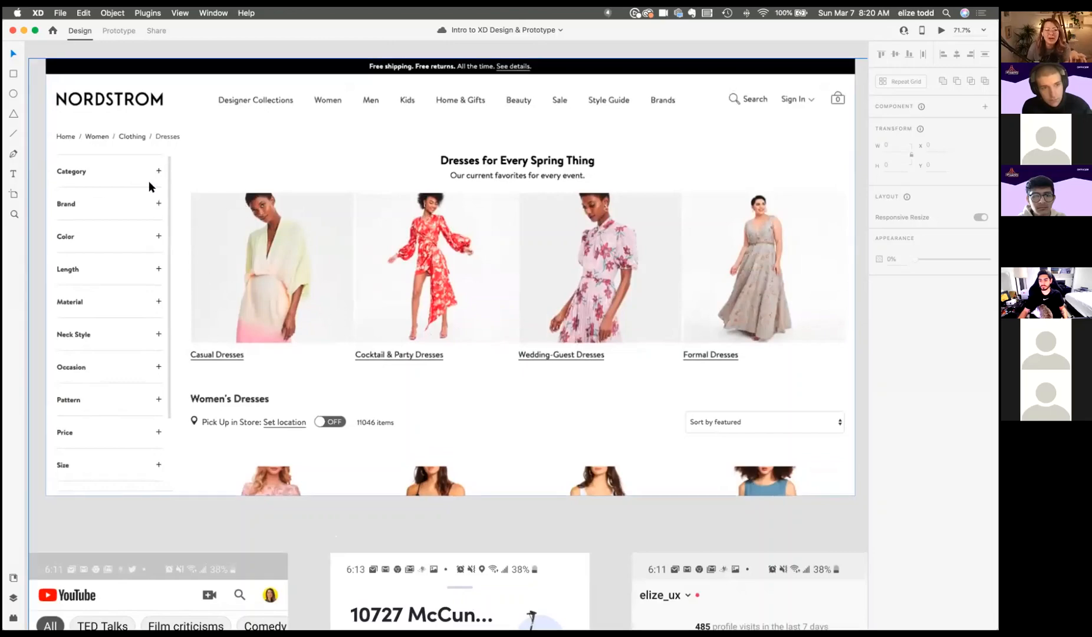
scroll(513, 154, "down", 10)
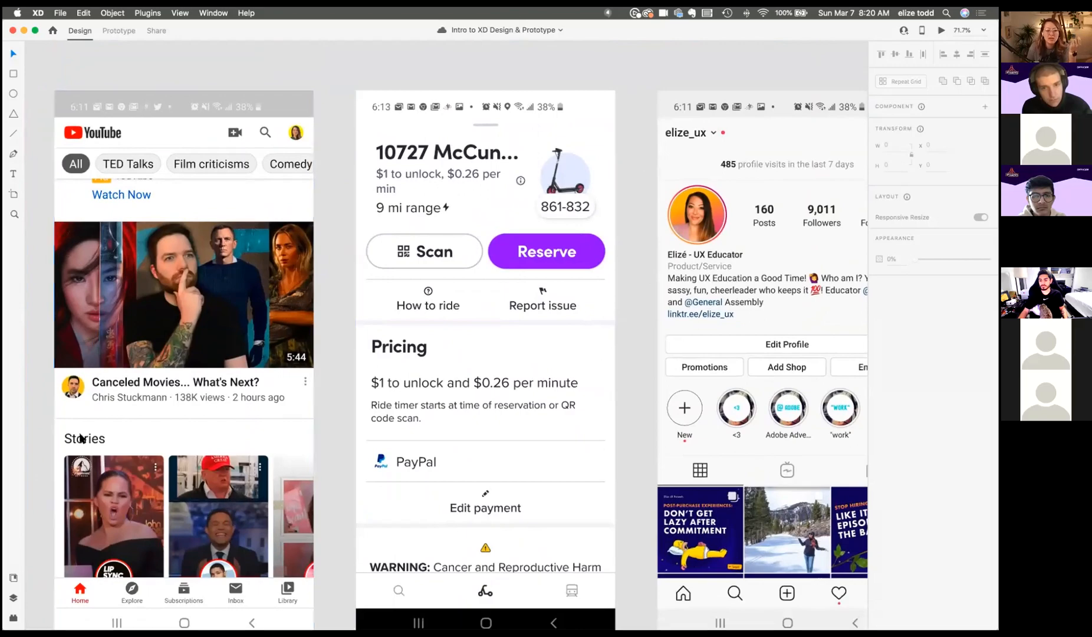
scroll(123, 430, "down", 3)
scroll(126, 436, "up", 2)
scroll(127, 436, "right", 2)
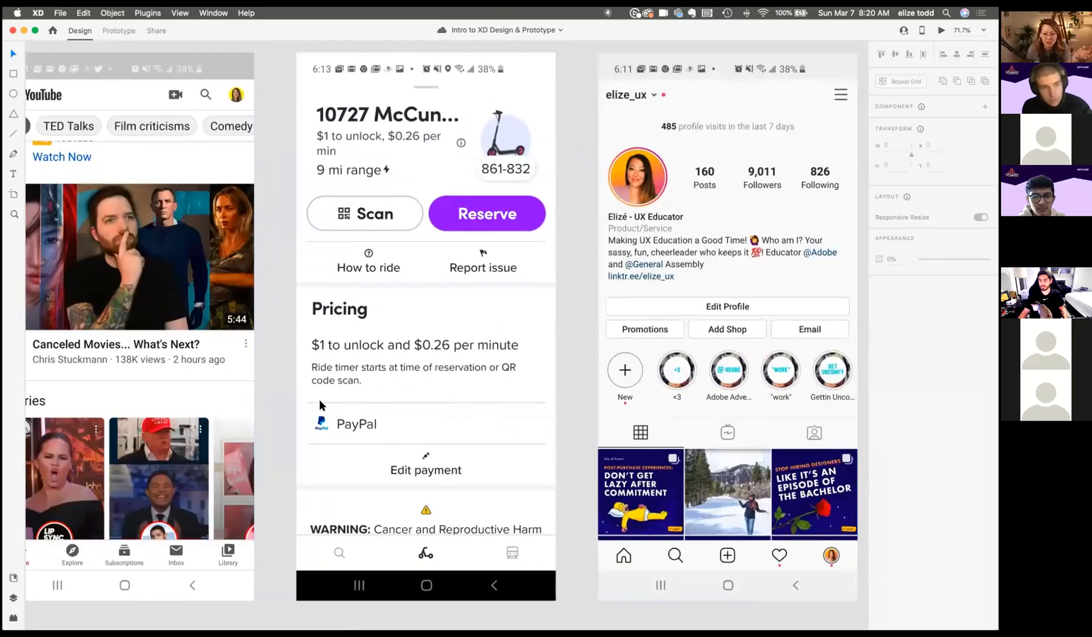
Step: Find the "Shapes, Text and Images" heading on the canvas below the reference screenshots
scroll(319, 399, "down", 10)
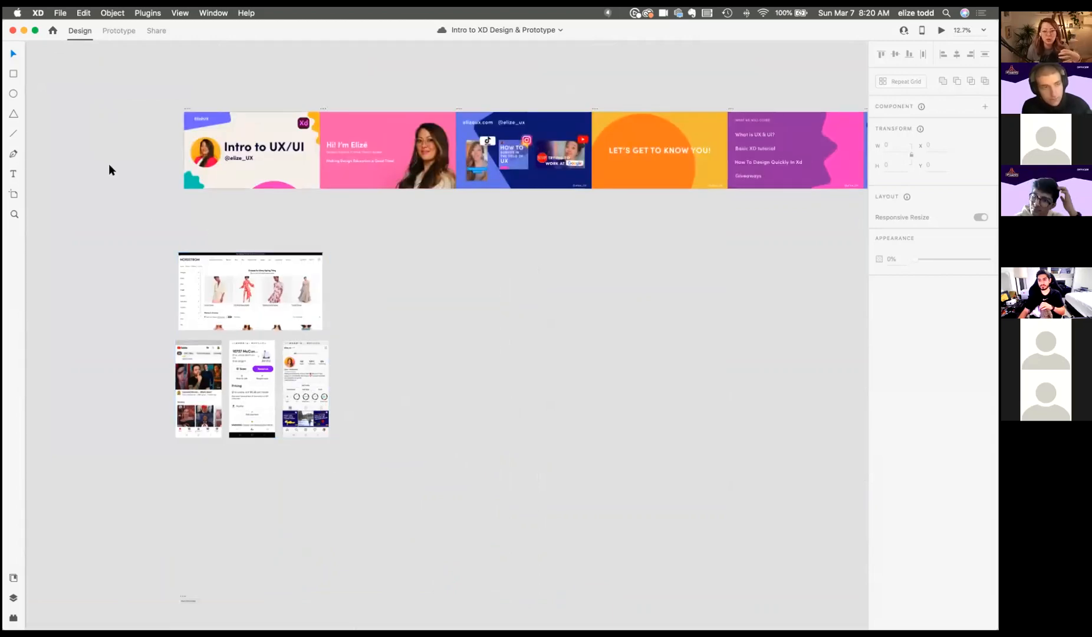
scroll(108, 169, "down", 15)
scroll(119, 169, "up", 4)
scroll(119, 168, "up", 8)
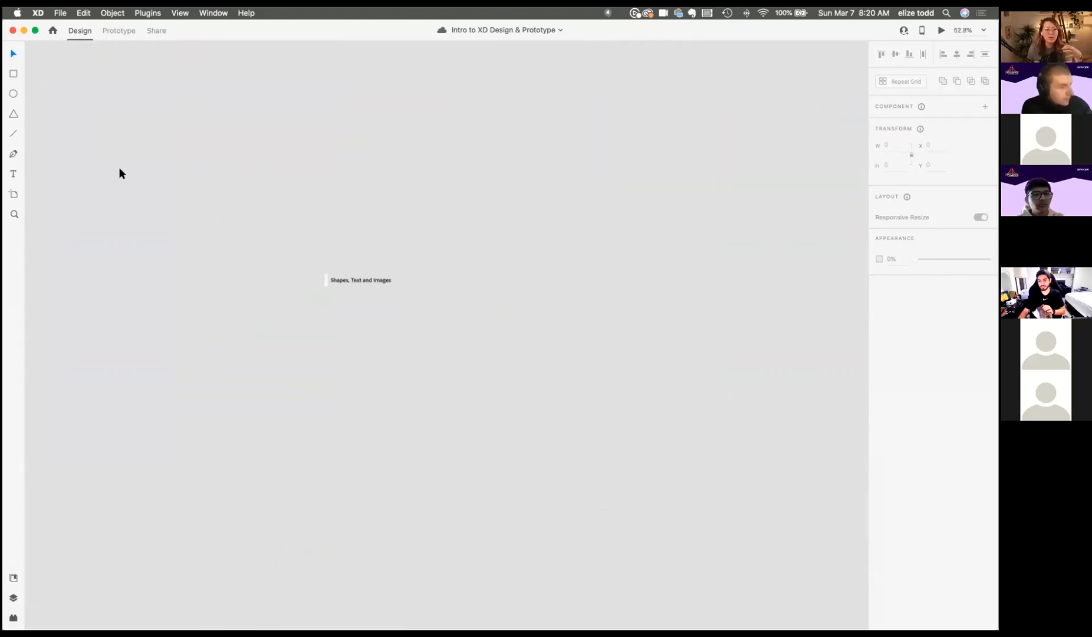
scroll(118, 168, "down", 3)
scroll(261, 168, "up", 5)
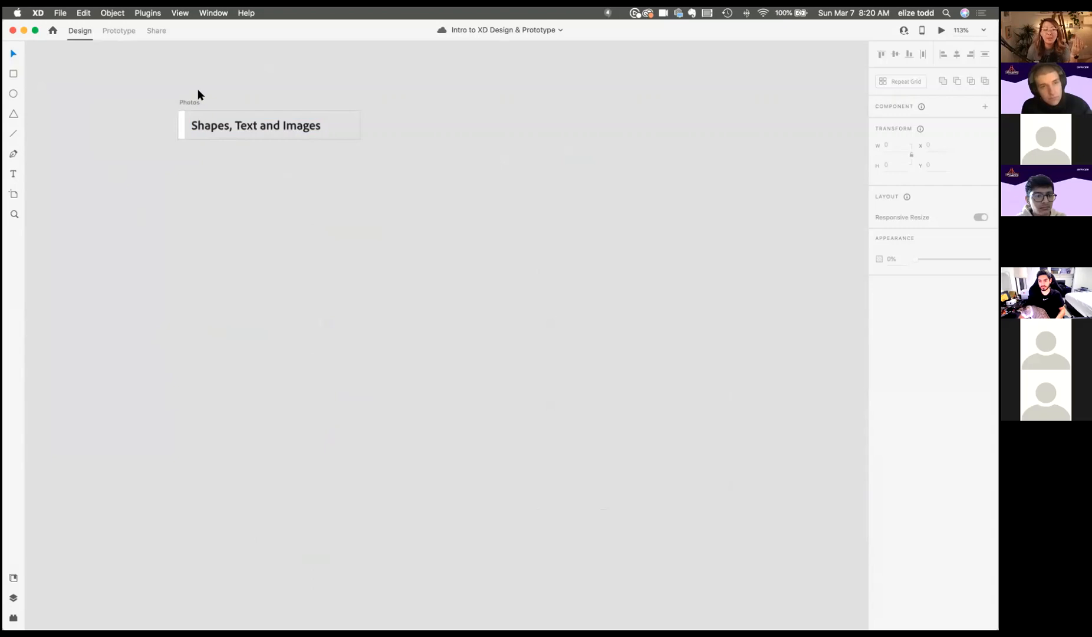
Step: Bring up the new document window to view its artboard size presets, and close it without creating a document
left_click(61, 13)
left_click(68, 27)
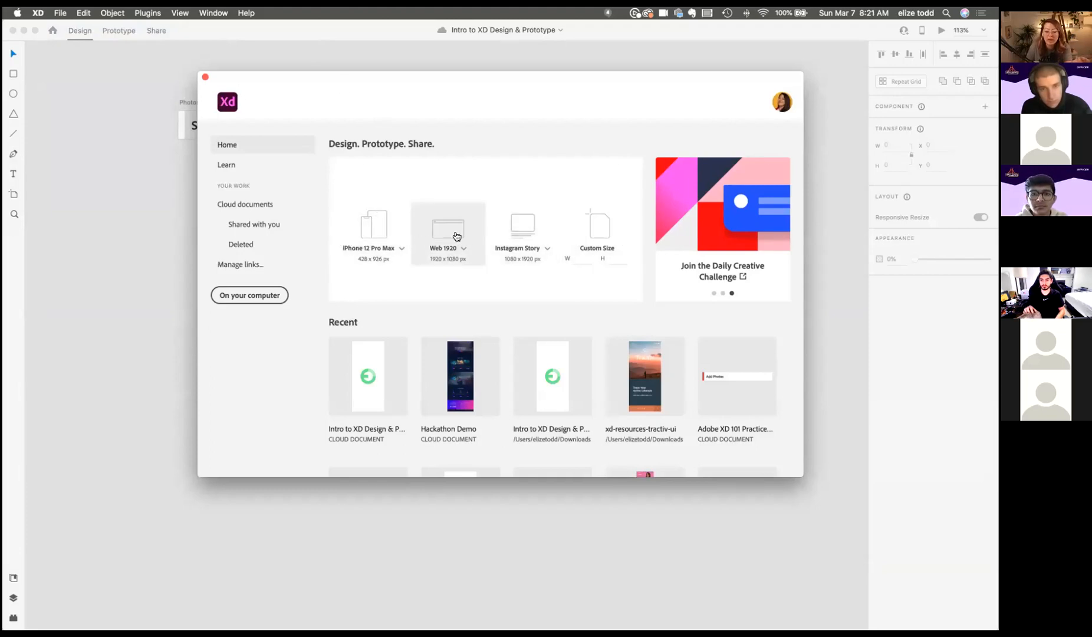
left_click(126, 121)
scroll(304, 218, "down", 3)
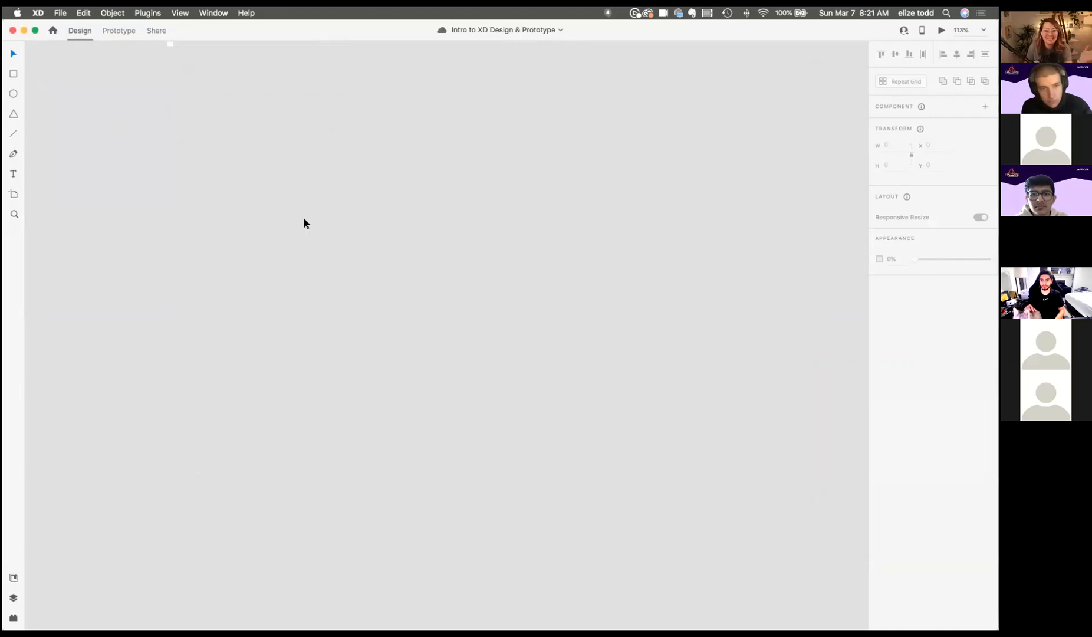
Step: Revisit the grocery app artboards, select the Splash Screen artboard as an example, and return to the "Shapes, Text and Images" heading
scroll(304, 217, "down", 2)
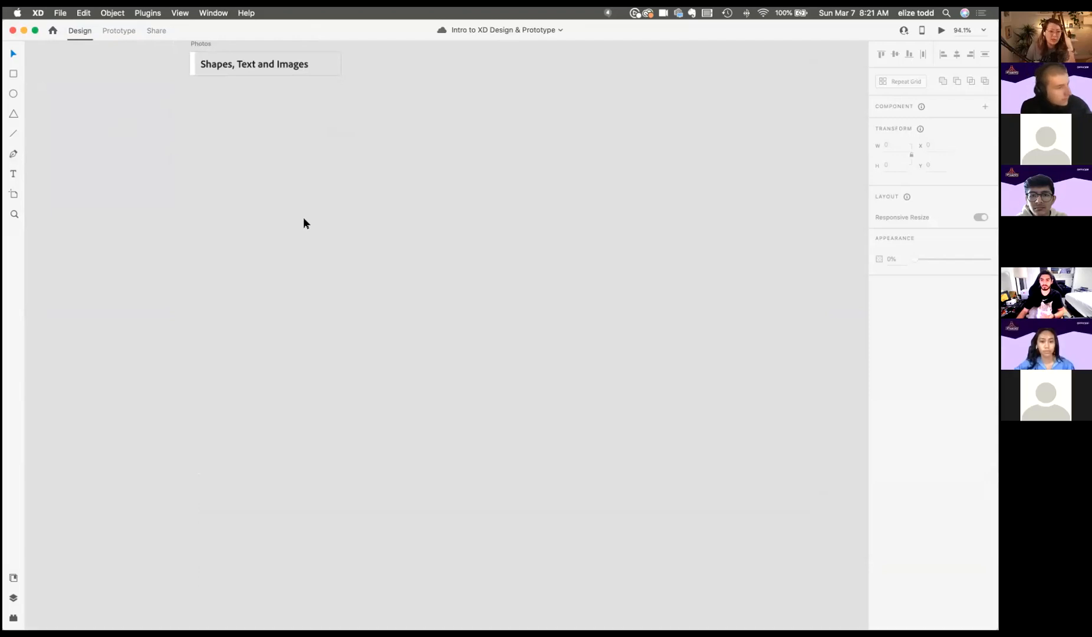
scroll(303, 223, "down", 10)
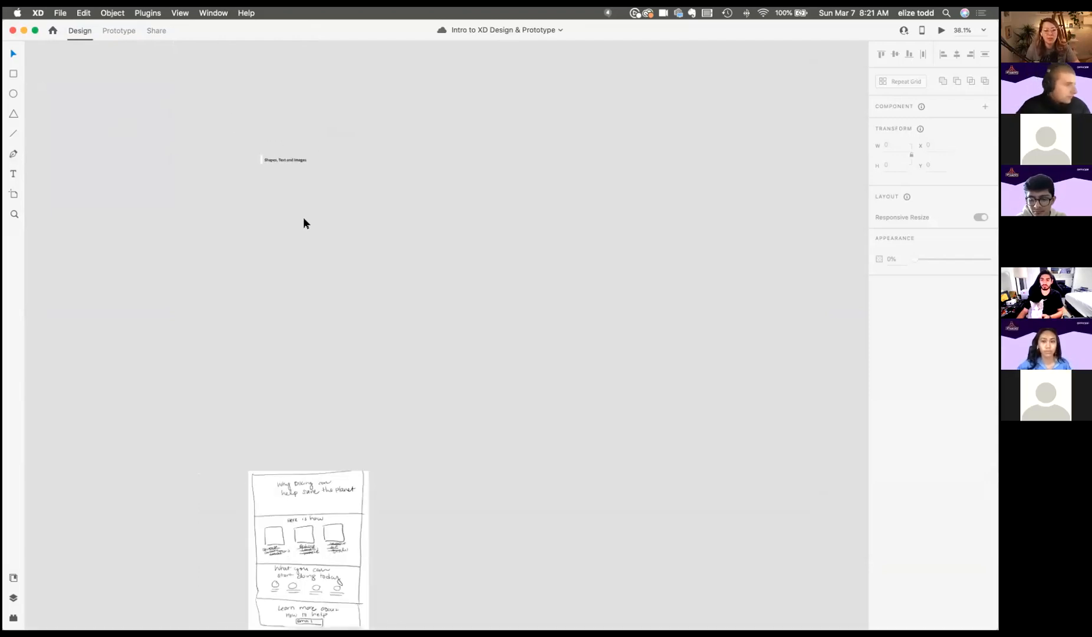
scroll(303, 223, "up", 10)
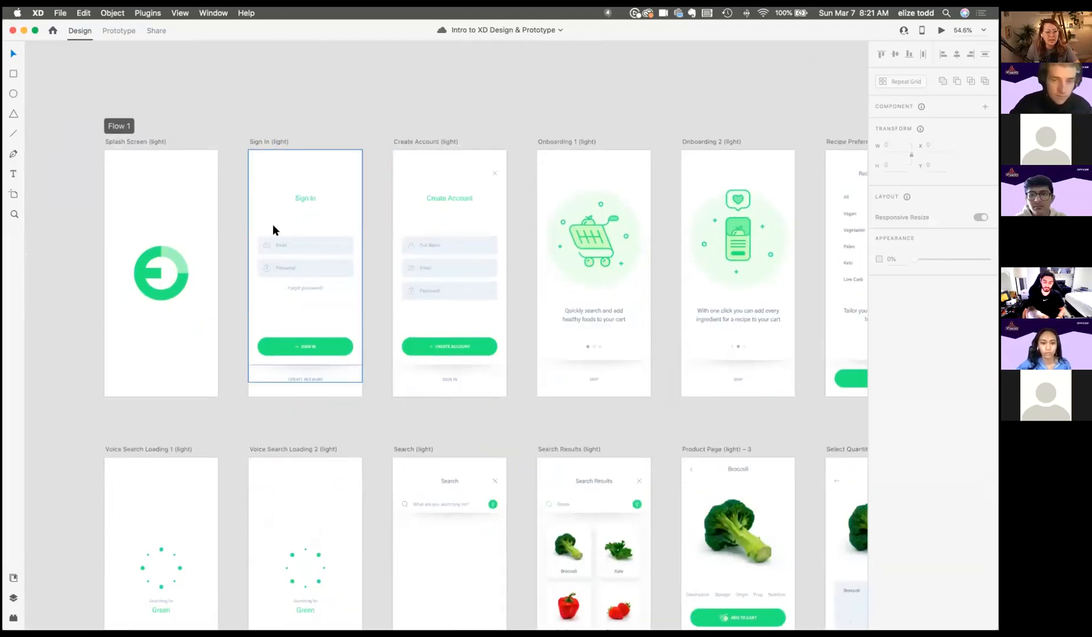
left_click(127, 139)
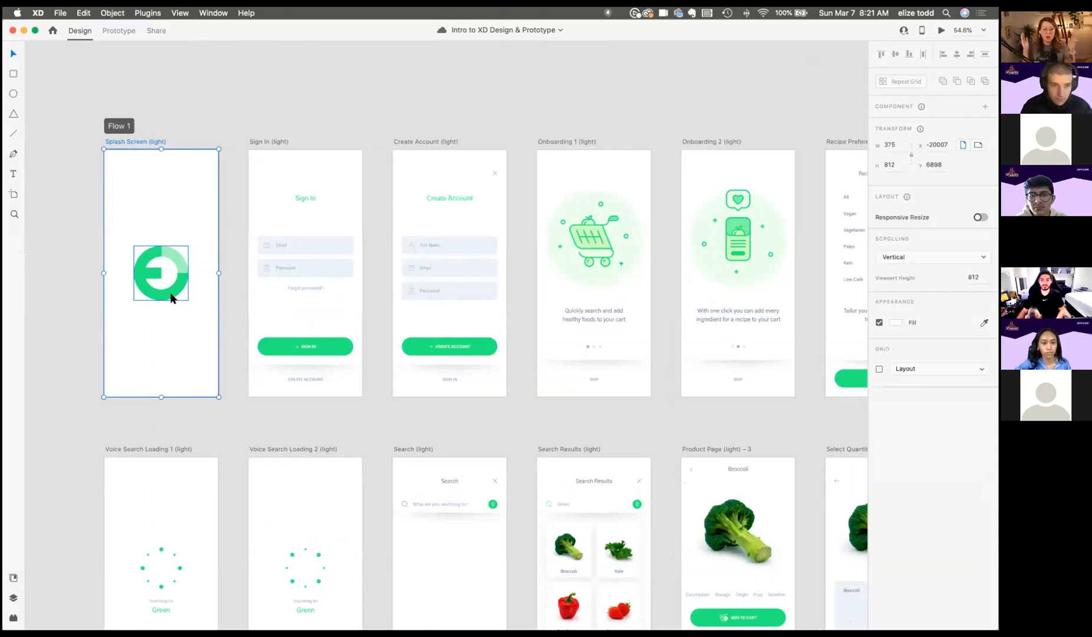
scroll(171, 294, "up", 6)
scroll(171, 293, "down", 5)
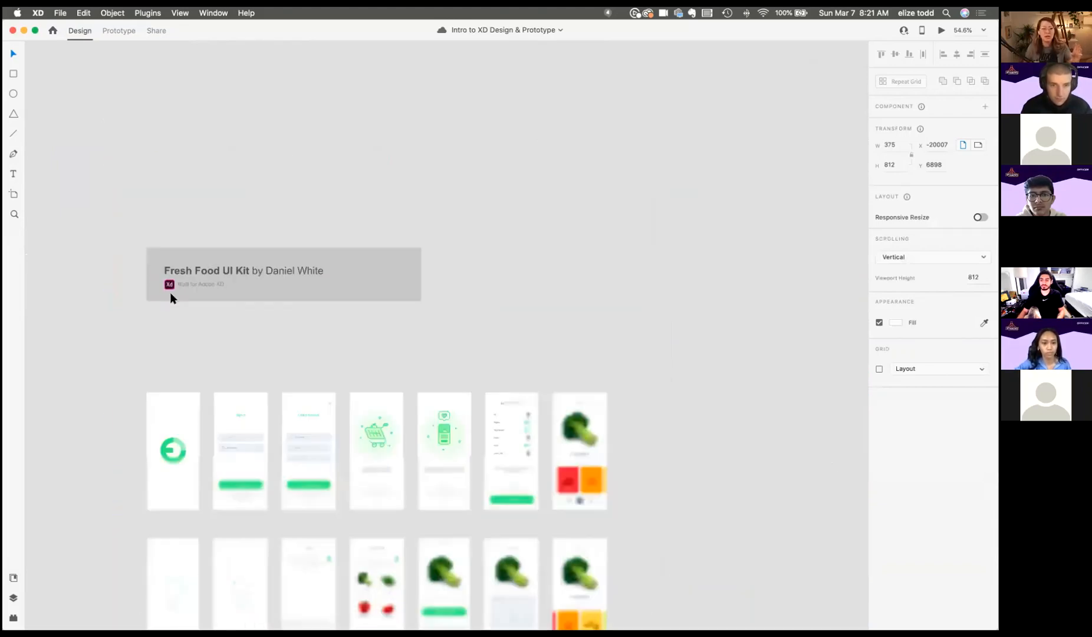
scroll(171, 294, "up", 3)
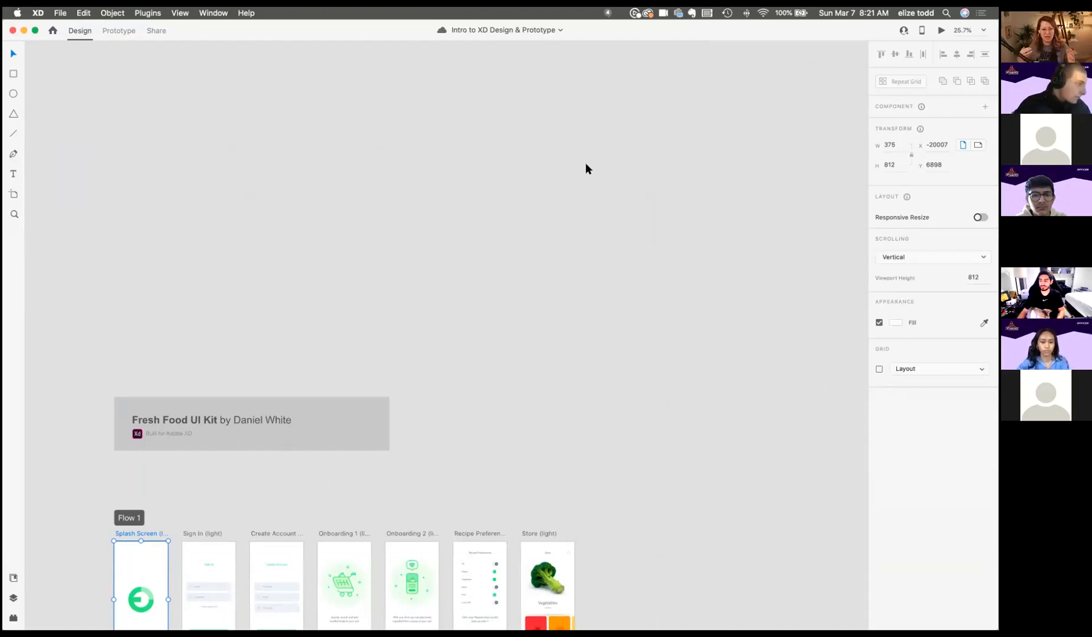
scroll(586, 162, "left", 6)
scroll(586, 162, "up", 5)
scroll(586, 163, "down", 3)
scroll(223, 78, "up", 5)
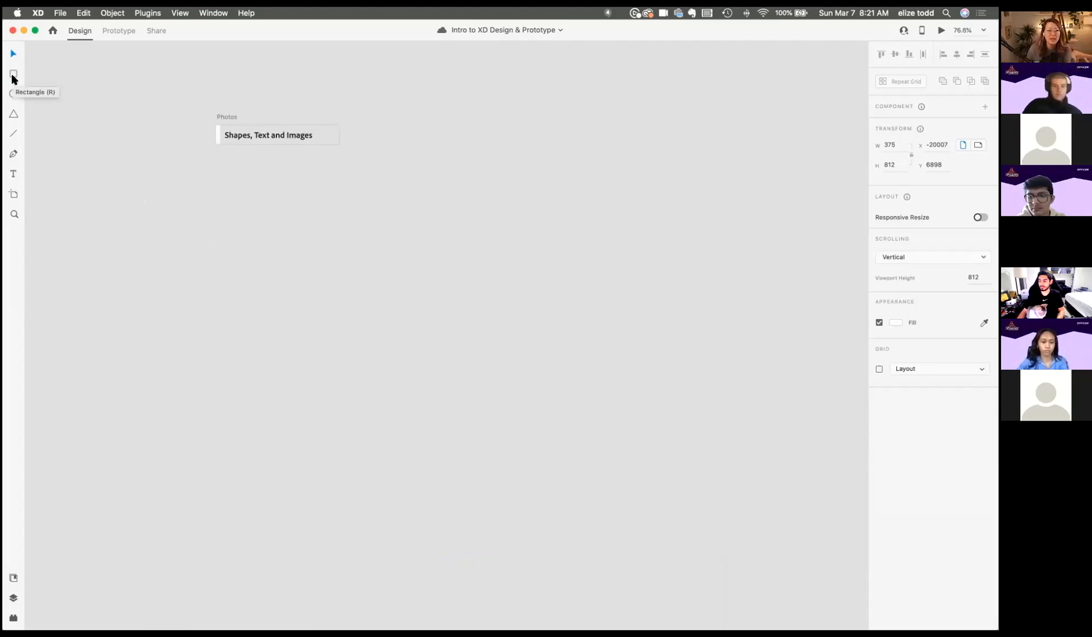
Step: Add a Web 1366 artboard from the preset sizes and place it directly below the "Shapes, Text and Images" heading
left_click(13, 195)
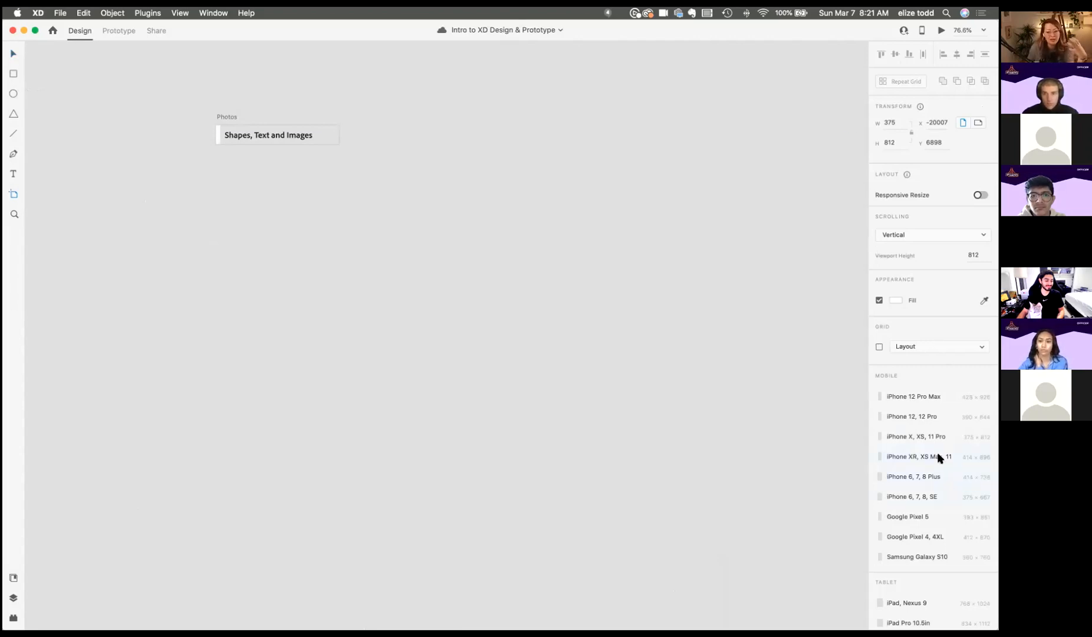
scroll(939, 458, "down", 1)
scroll(939, 458, "down", 10)
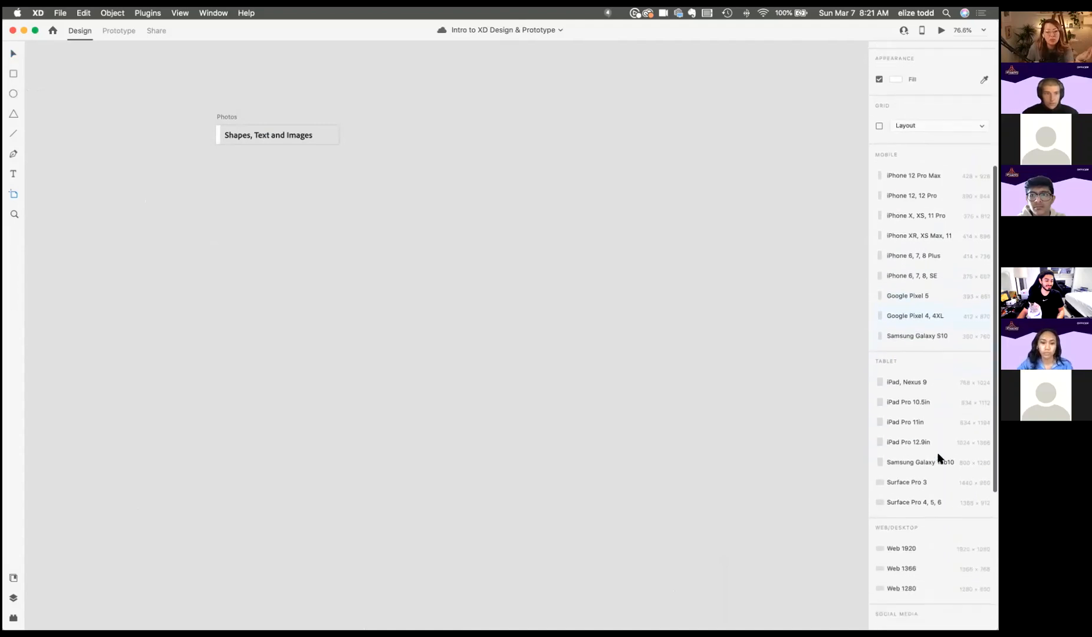
scroll(939, 456, "down", 9)
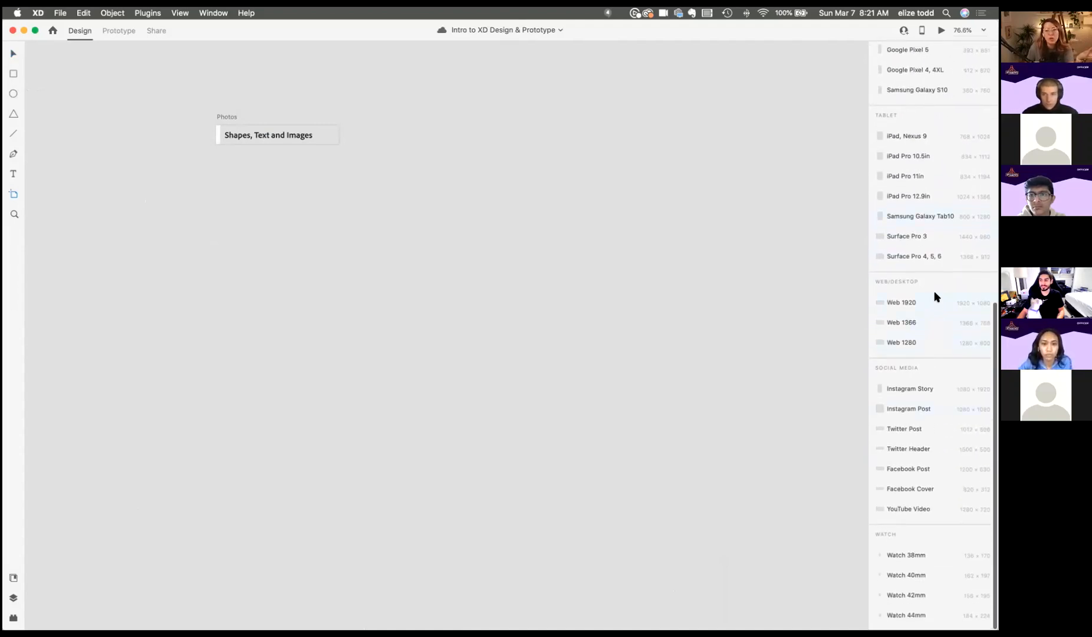
scroll(919, 304, "up", 1)
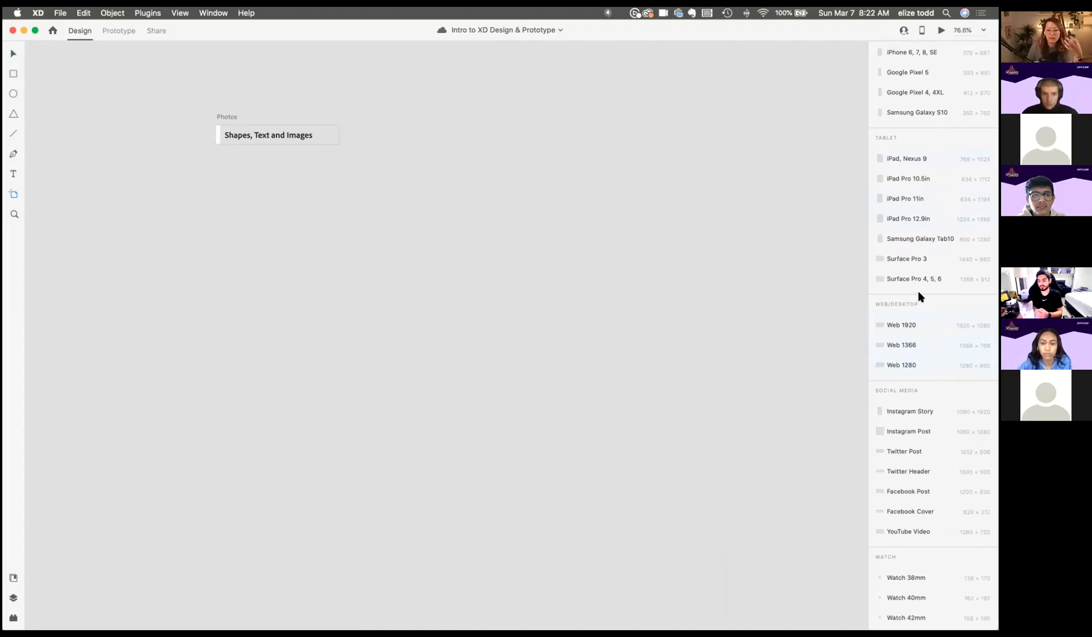
scroll(925, 330, "up", 1)
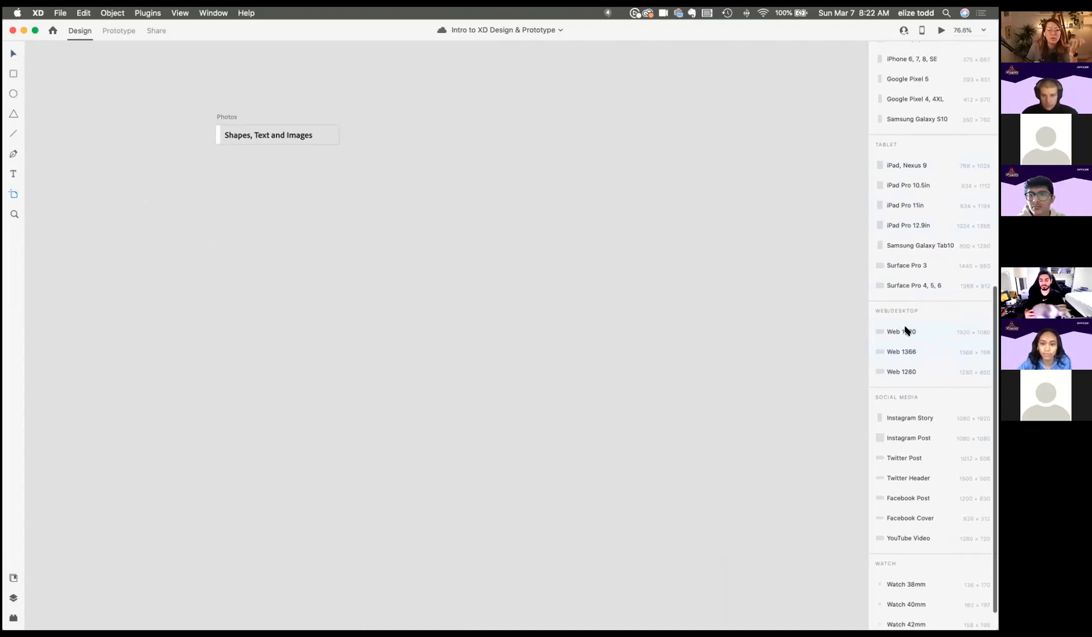
left_click(907, 351)
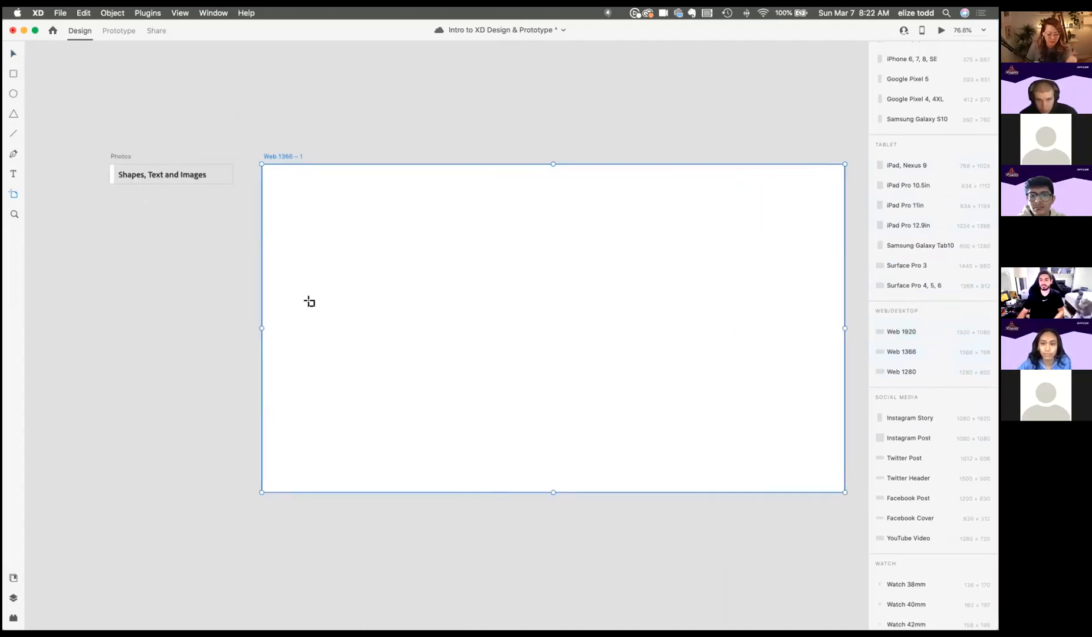
key("v")
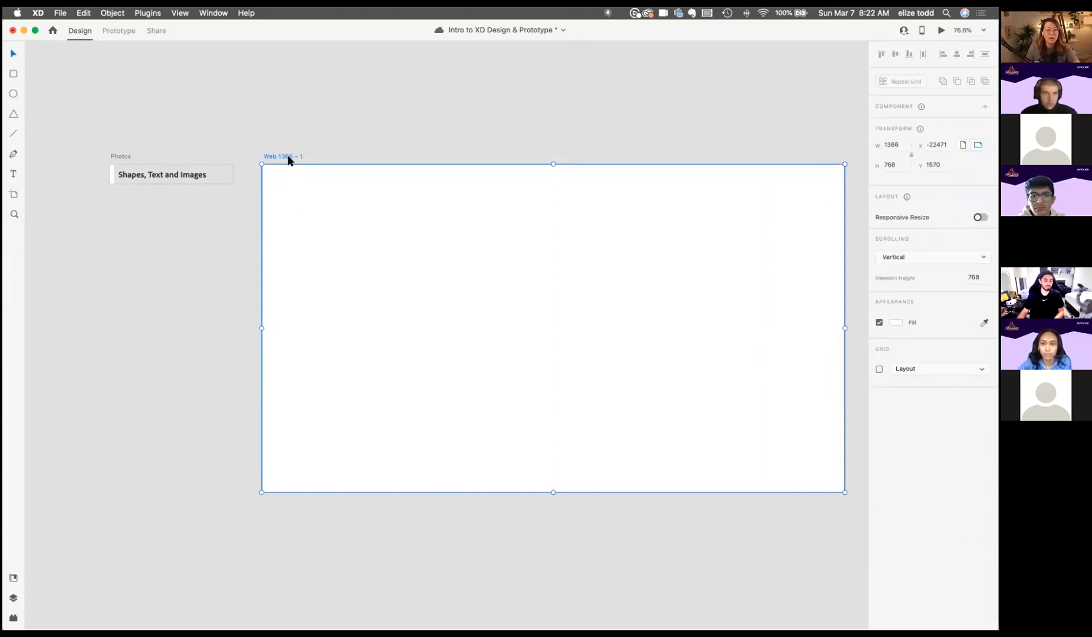
left_click_drag(288, 156, 135, 205)
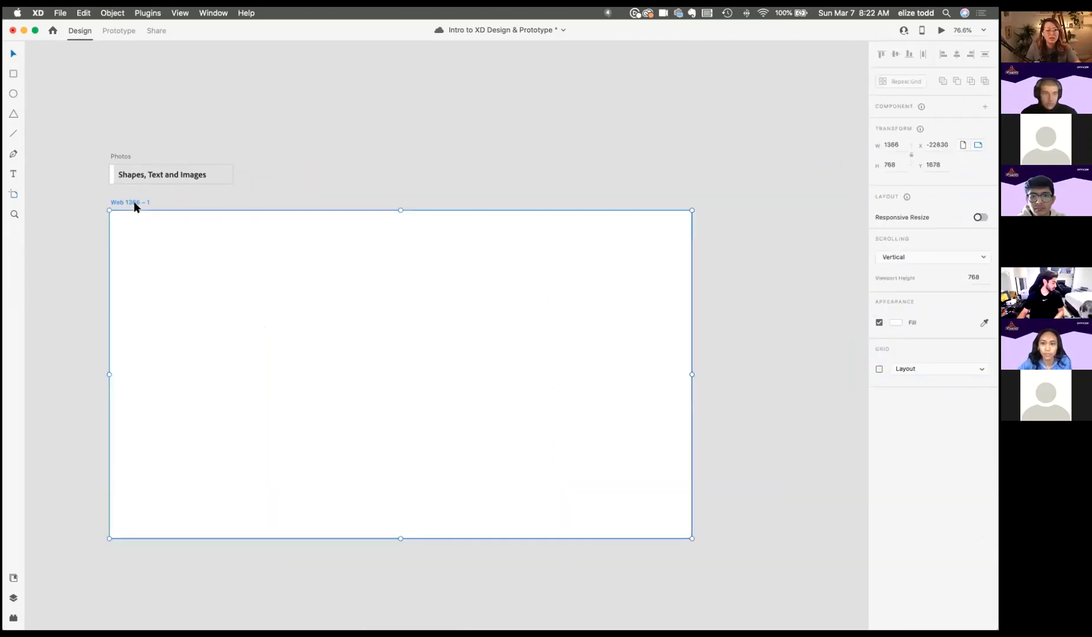
Step: Draw a rectangle about 712 by 604 on the left and middle part of the Web 1366 artboard and save the document
left_click(258, 184)
scroll(259, 184, "down", 2)
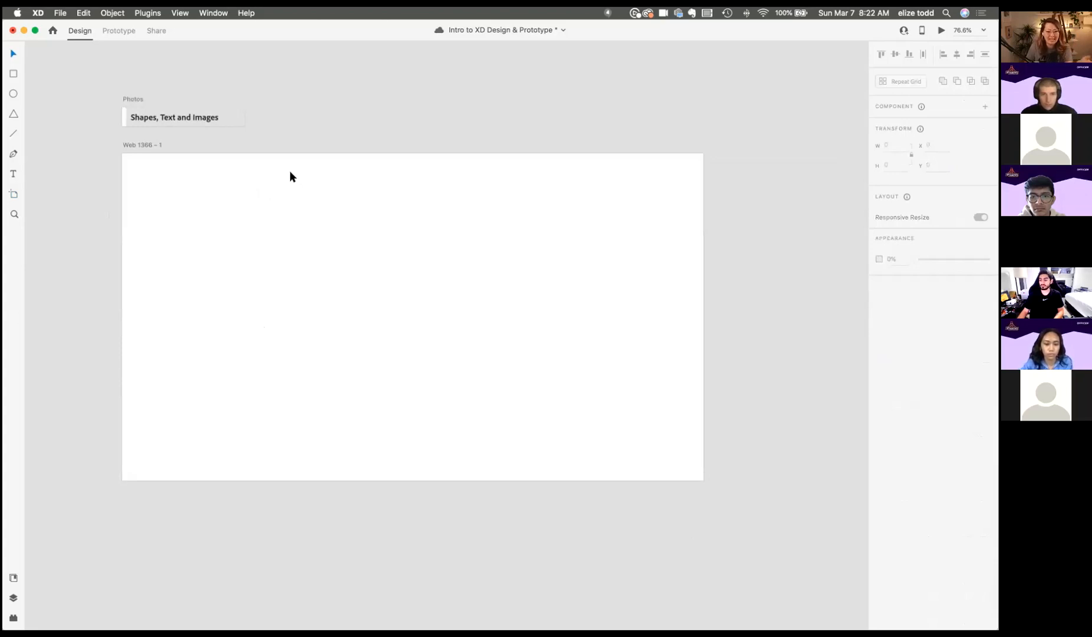
left_click(214, 195)
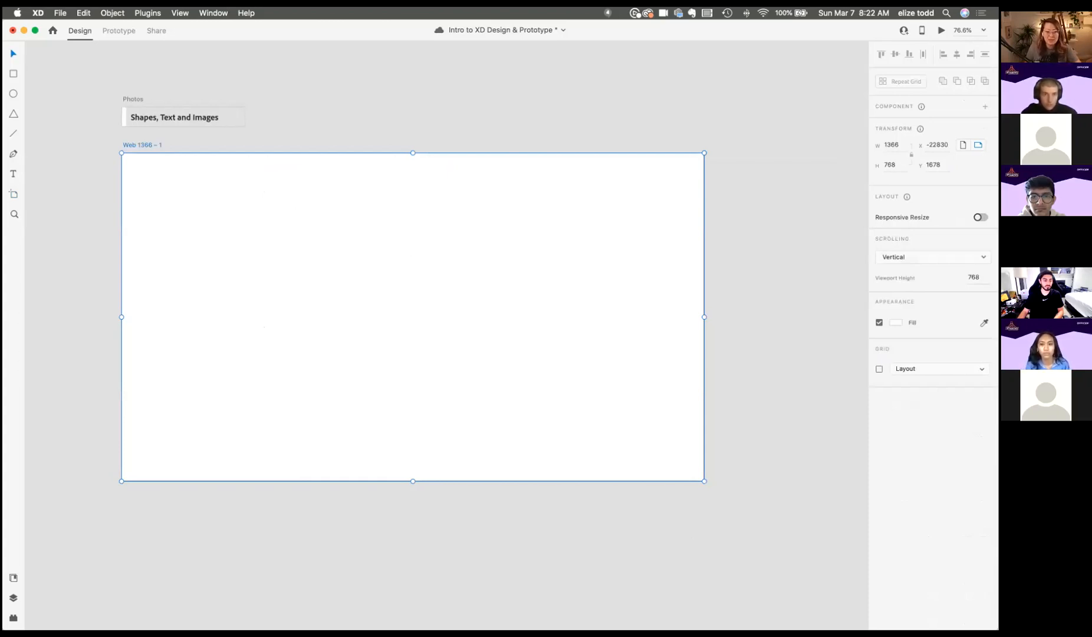
left_click(13, 75)
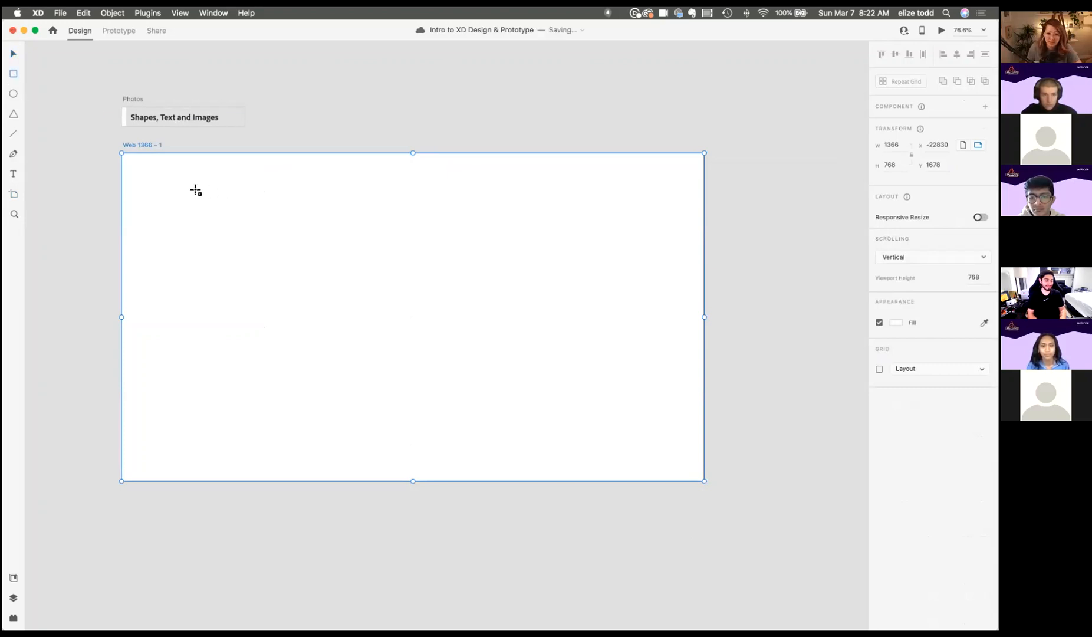
left_click(195, 189)
left_click_drag(432, 381, 498, 445)
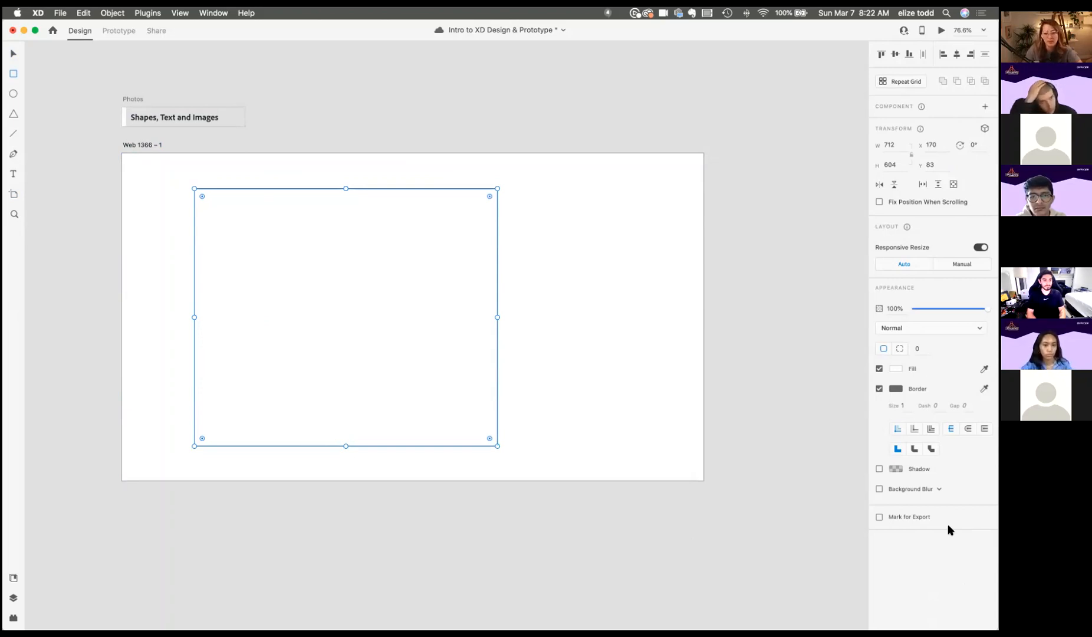
key("super+s")
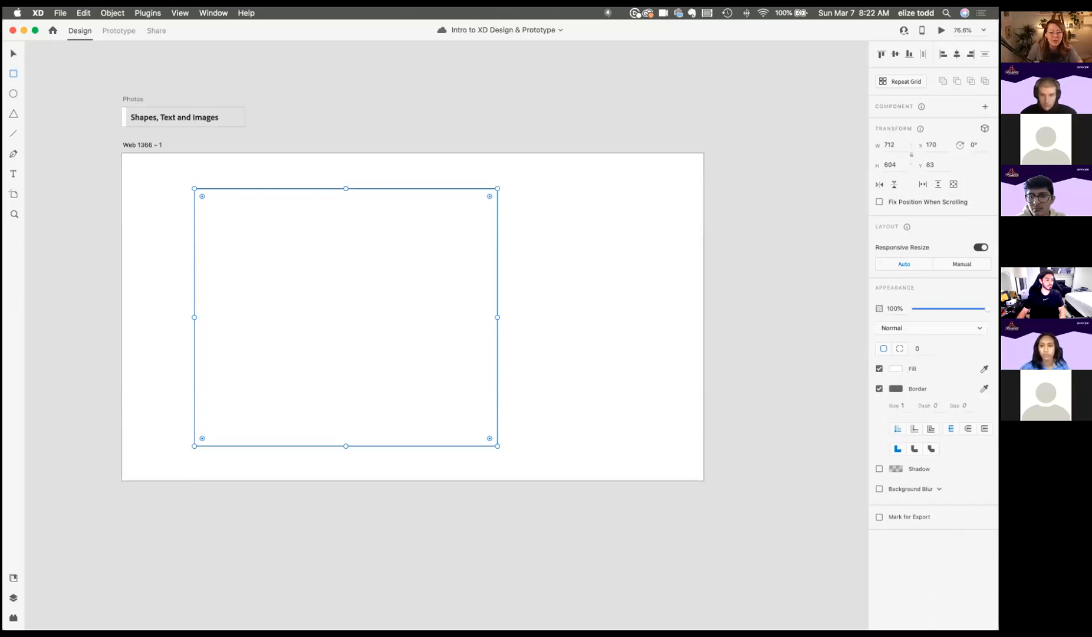
Step: Fill the rectangle with a solid dark red and save the document
left_click(893, 366)
left_click(823, 346)
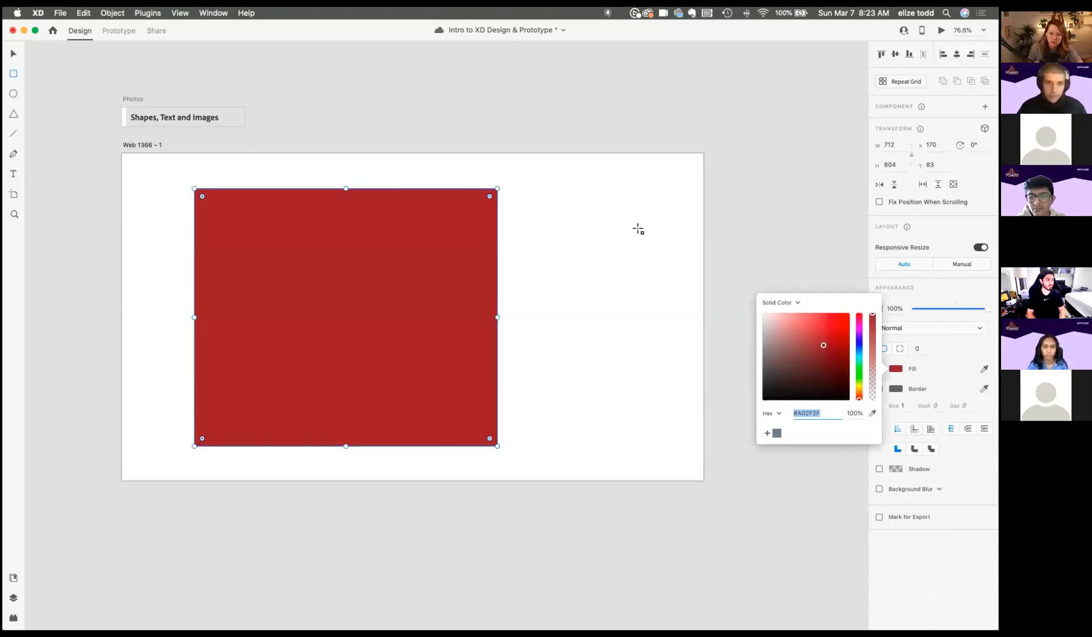
key("Escape")
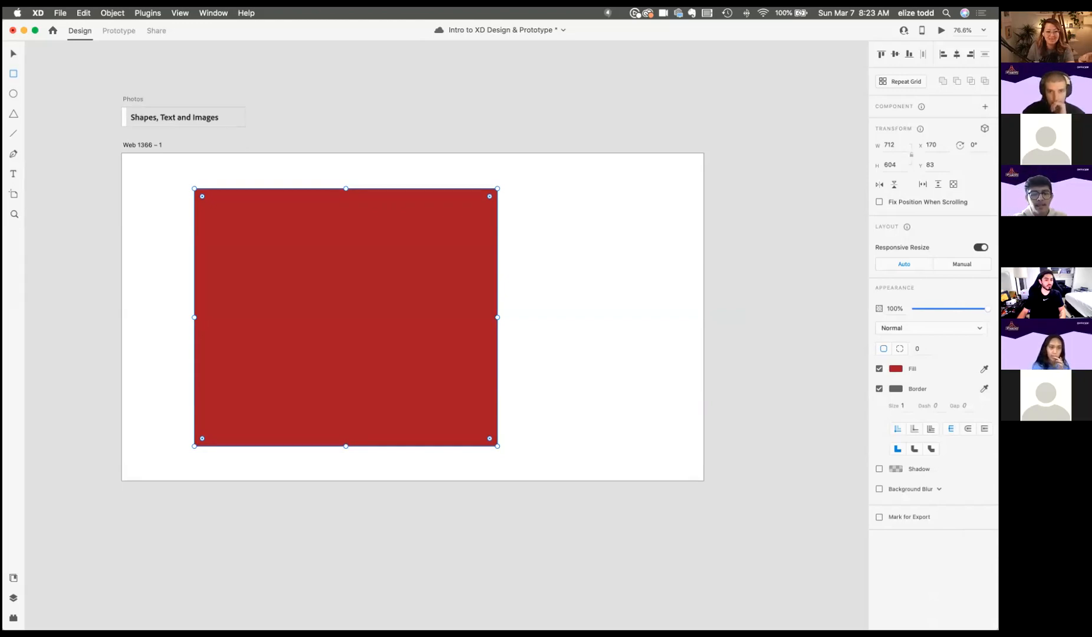
key("super+s")
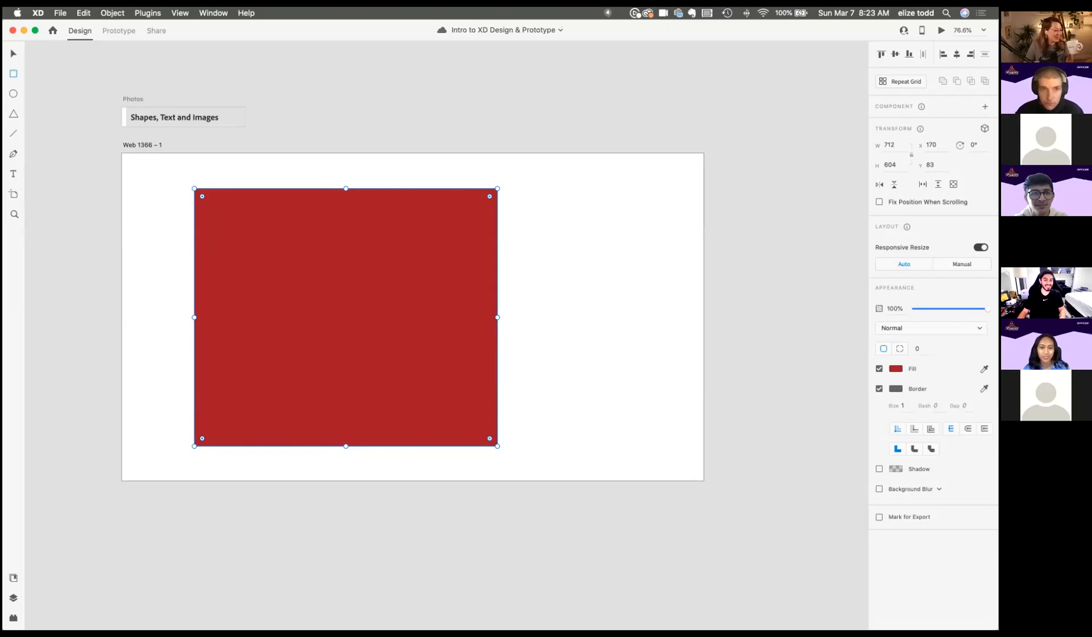
Step: Switch to Finder, find the JPG portrait in Downloads and place it into the rectangle as its image fill
key("super+Tab")
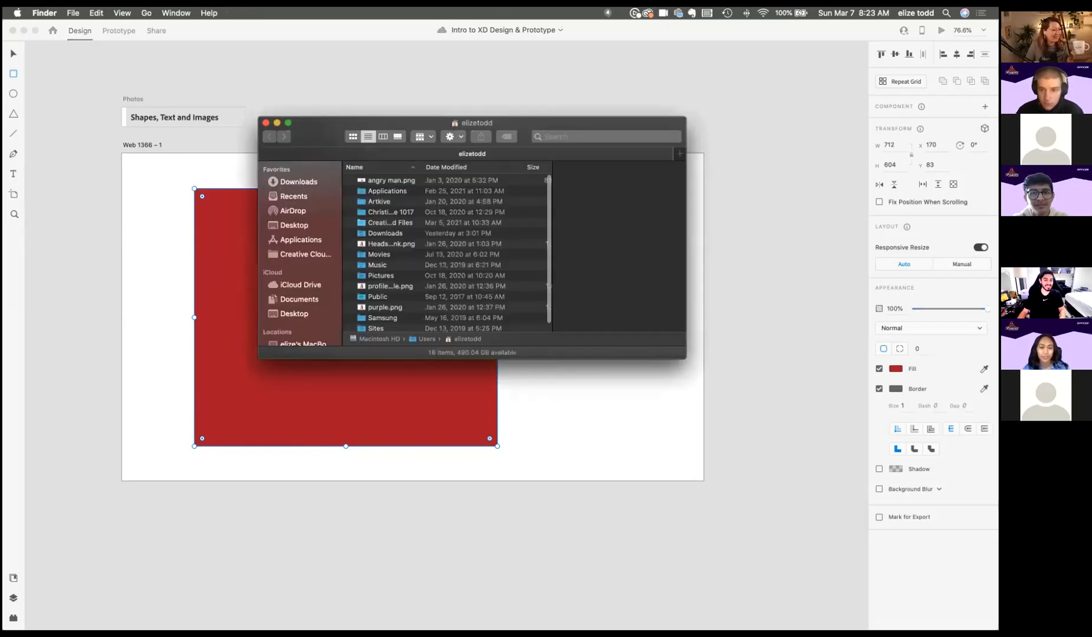
left_click_drag(334, 123, 3, 130)
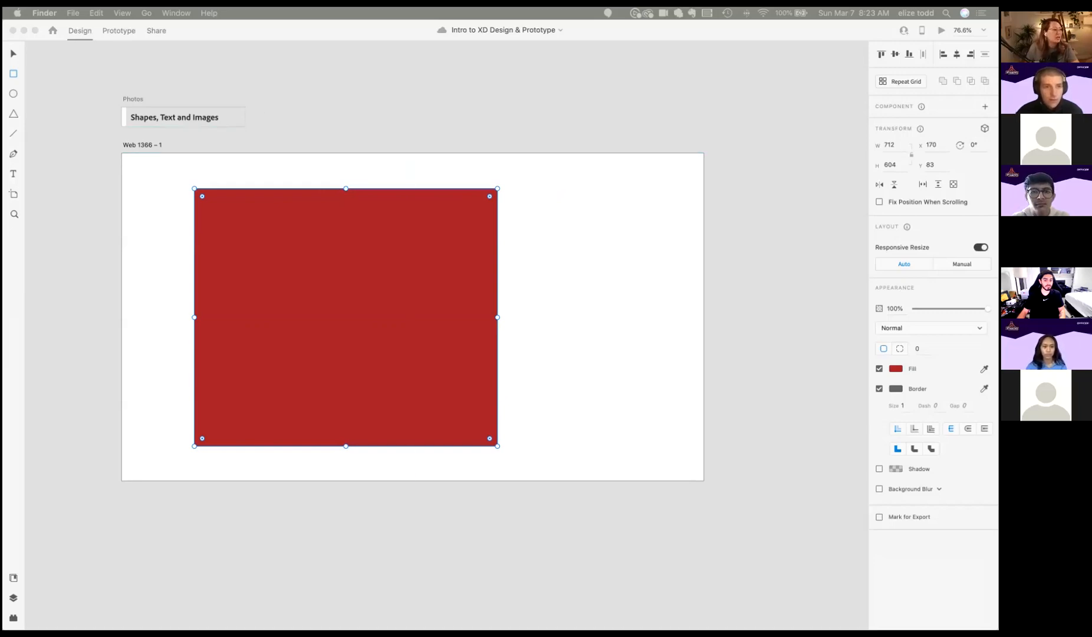
left_click_drag(3, 180, 617, 247)
scroll(666, 388, "down", 5)
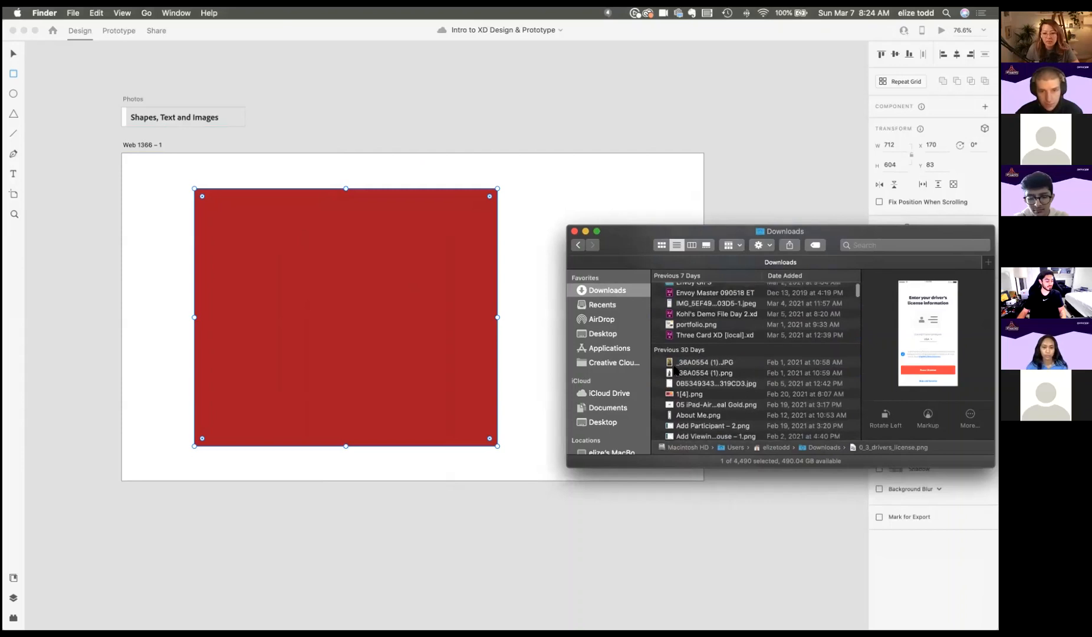
left_click(680, 363)
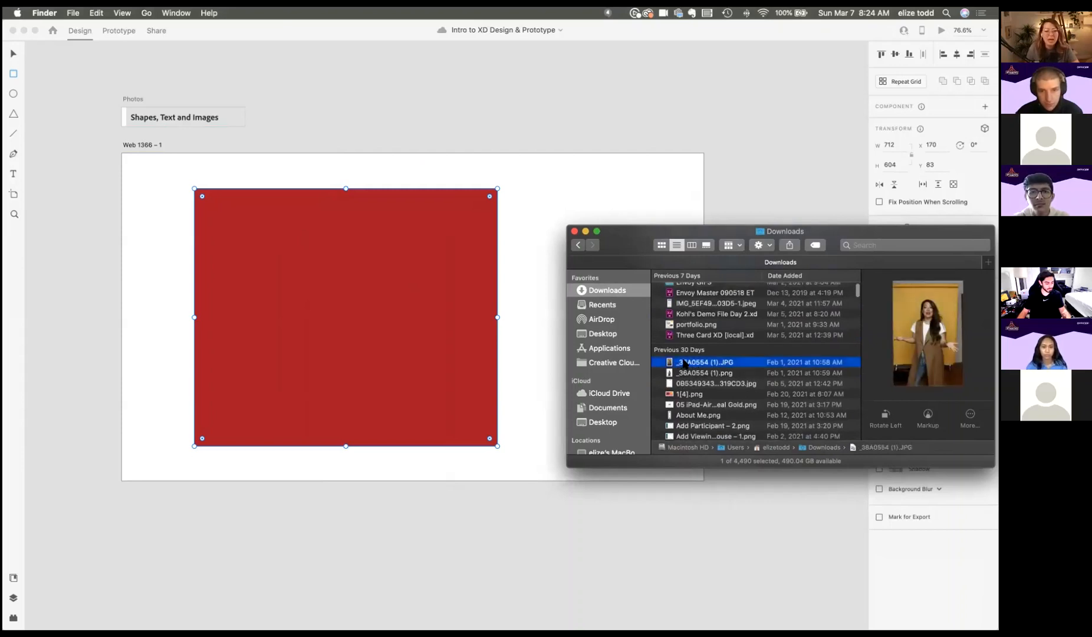
left_click_drag(686, 364, 353, 298)
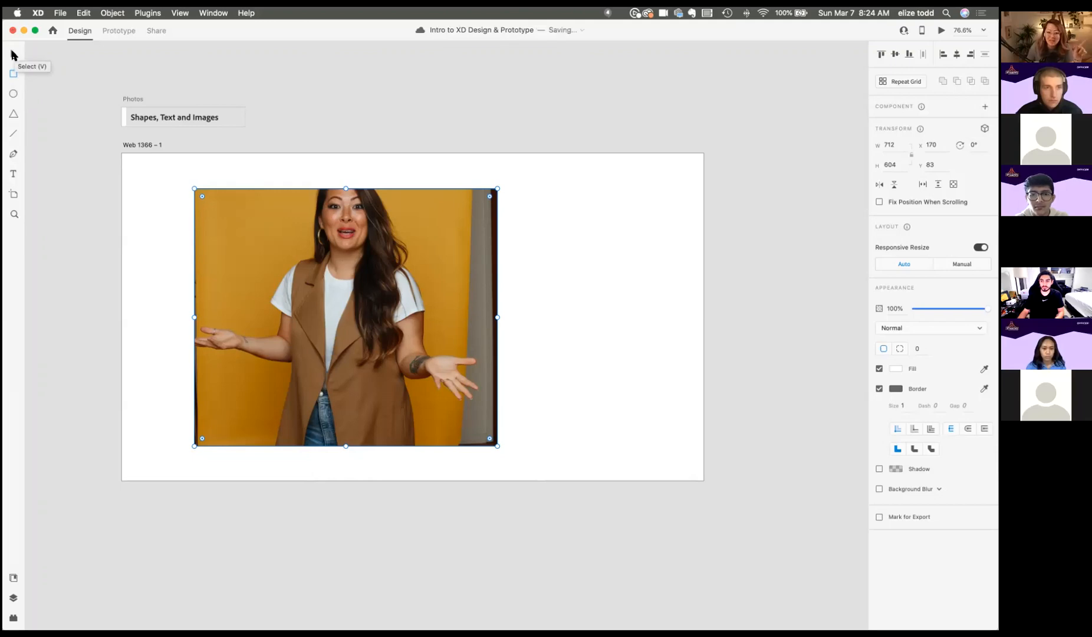
Step: Enlarge and reposition the portrait inside its rectangle so that the whole head and upper body fit within the frame
left_click(12, 55)
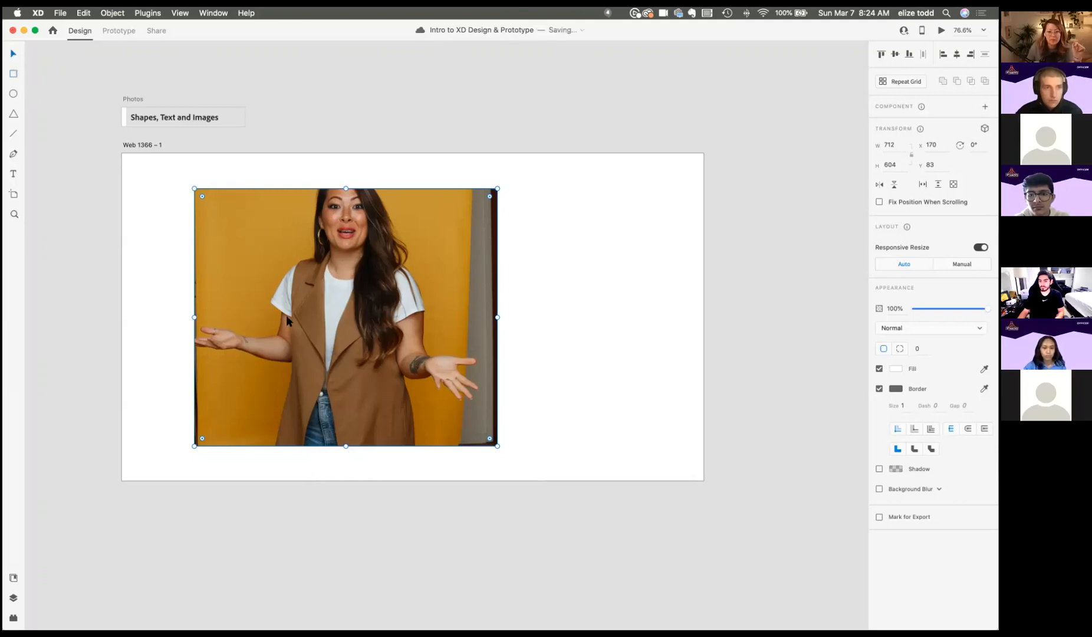
double_click(328, 323)
left_click_drag(323, 307, 323, 338)
left_click_drag(193, 122, 147, 49)
left_click_drag(404, 443, 420, 467)
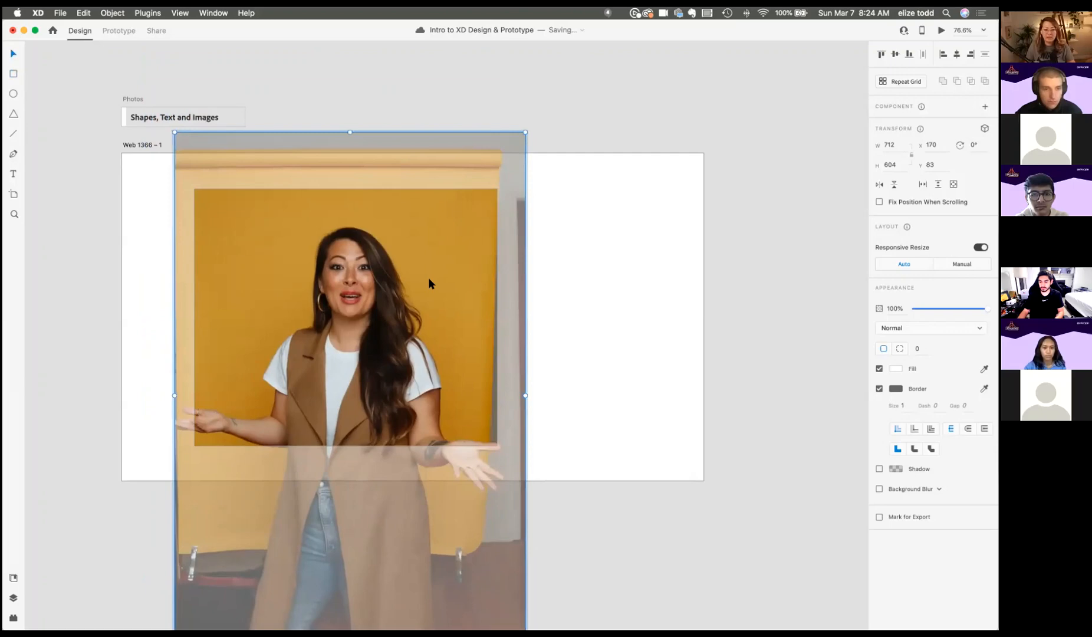
left_click_drag(428, 283, 397, 255)
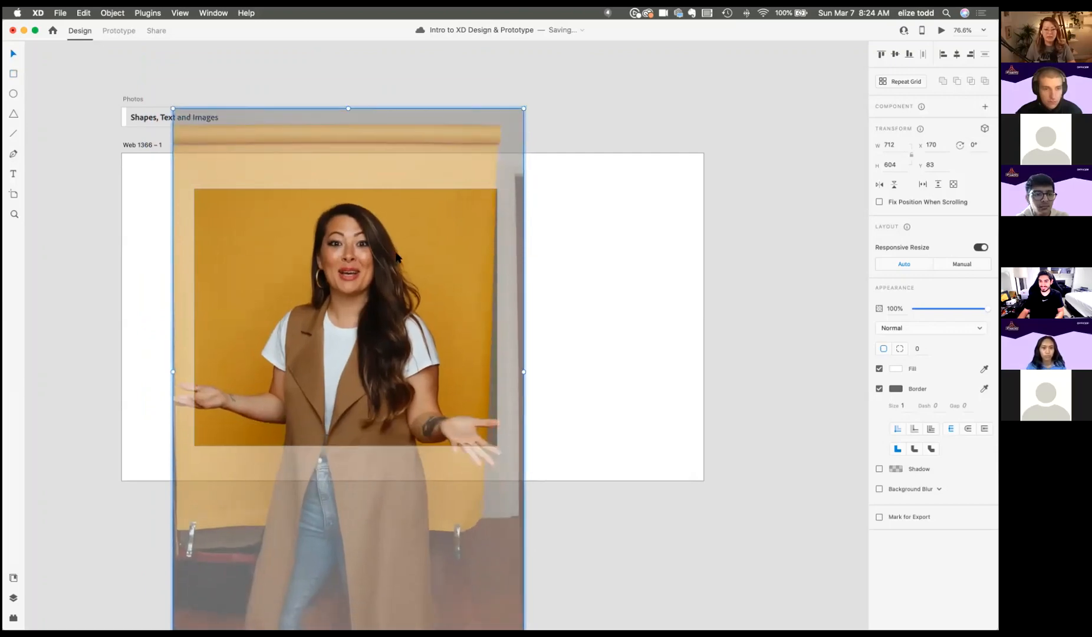
left_click(581, 281)
Step: Switch to Chrome, view the image results for "party", replace the rectangle's portrait with the red-lit concert crowd picture, and save the document
scroll(453, 278, "down", 3)
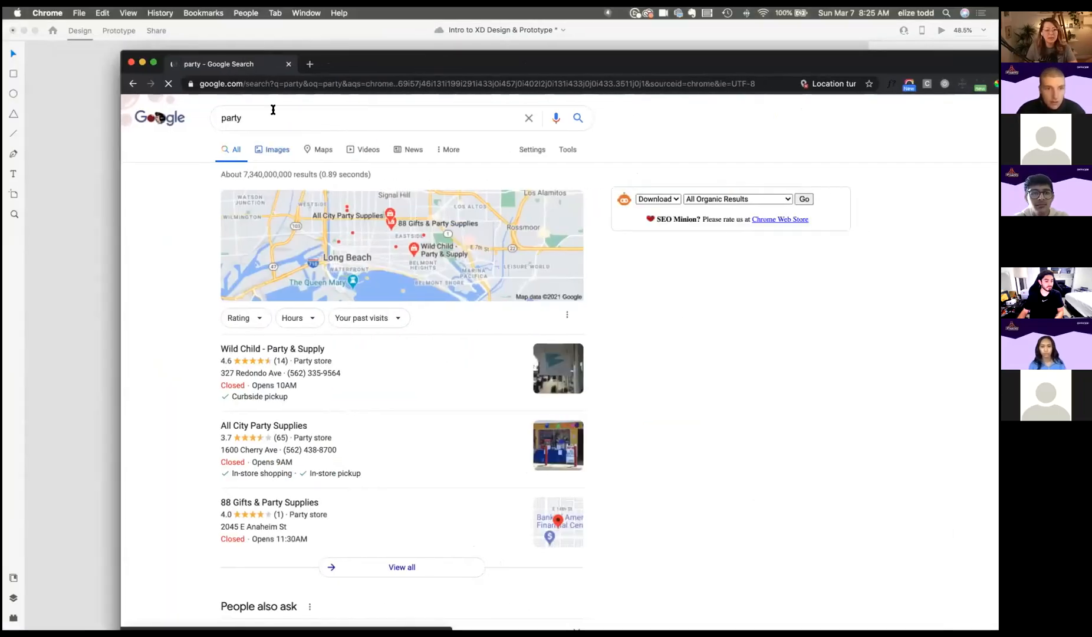
left_click(272, 149)
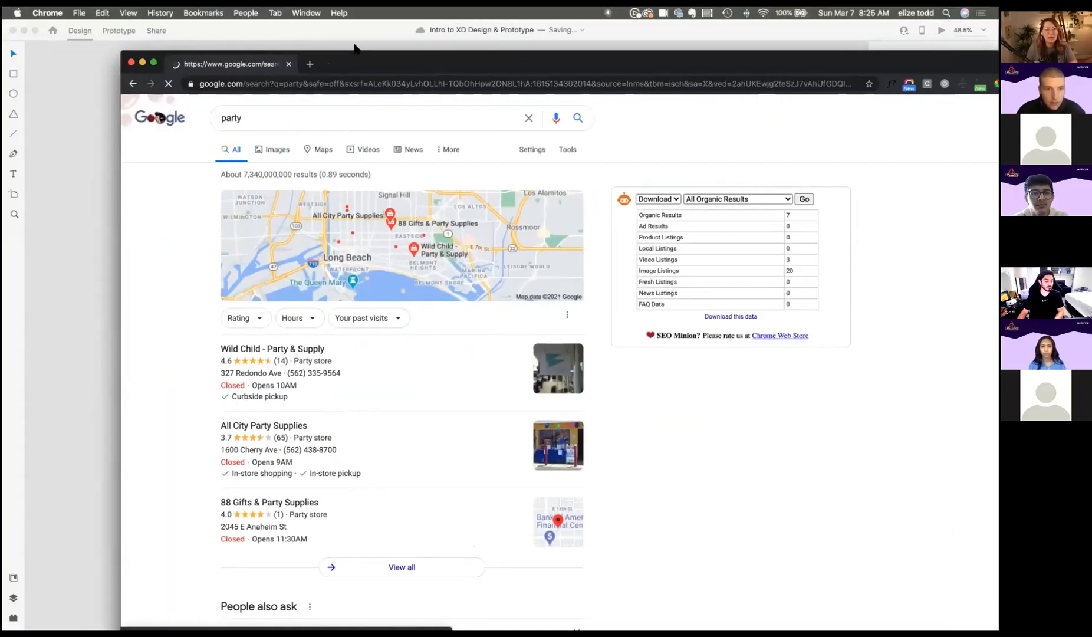
left_click_drag(623, 69, 998, 76)
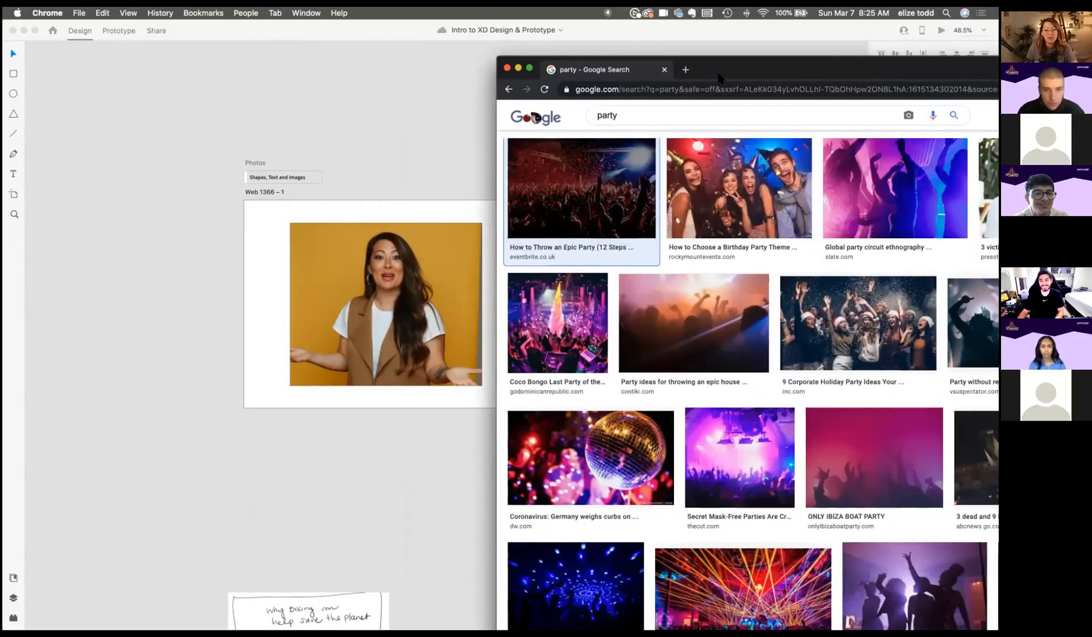
left_click_drag(717, 73, 222, 383)
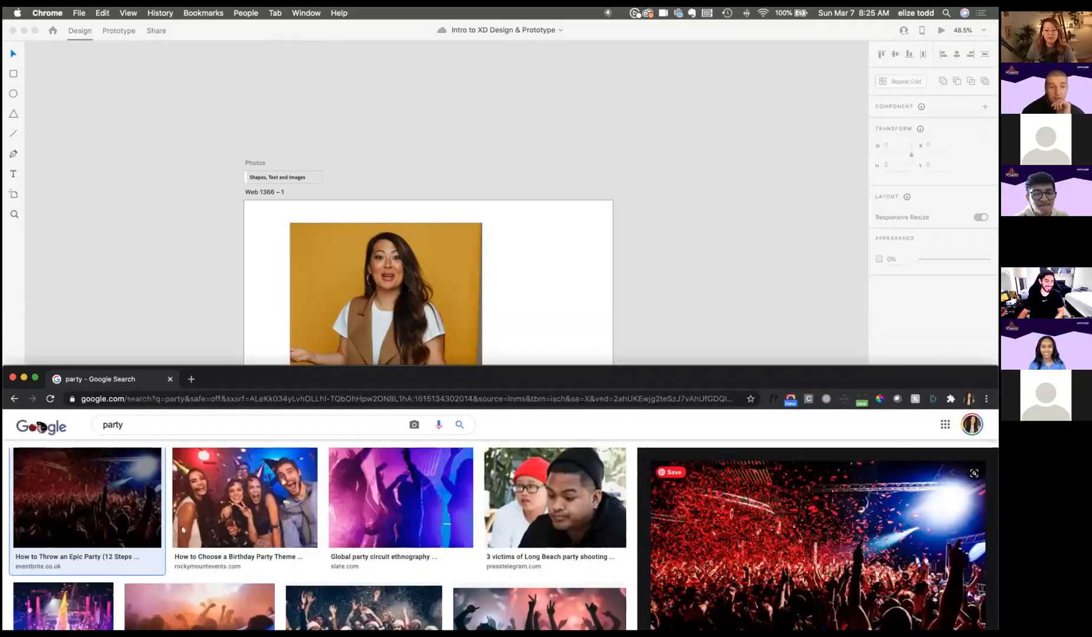
left_click_drag(817, 537, 444, 287)
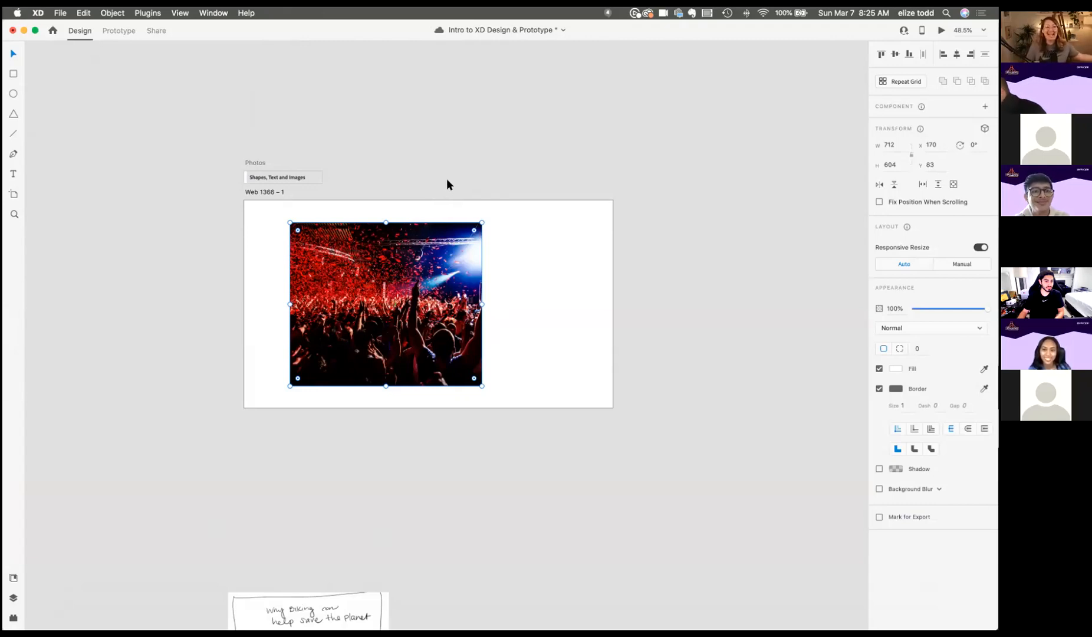
key("super+s")
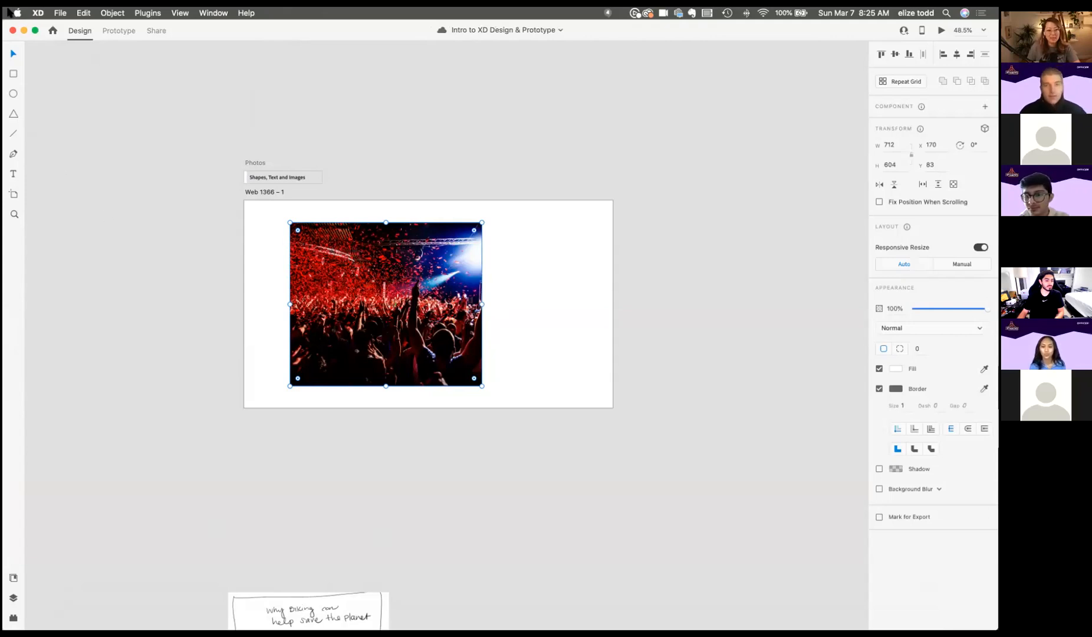
Step: Add the placeholder text "askdjaslkdjaklsjdlkasjd" on the artboard's blank area to the right of the crowd image
left_click(13, 174)
left_click(513, 229)
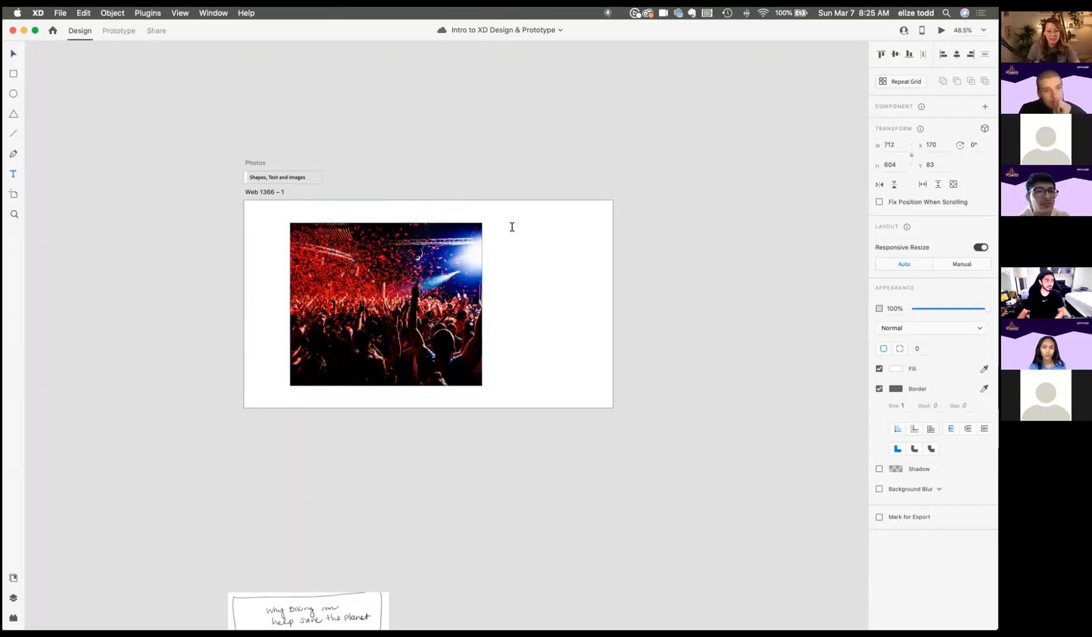
type("askdjaslkdjaklsjdlkasjd")
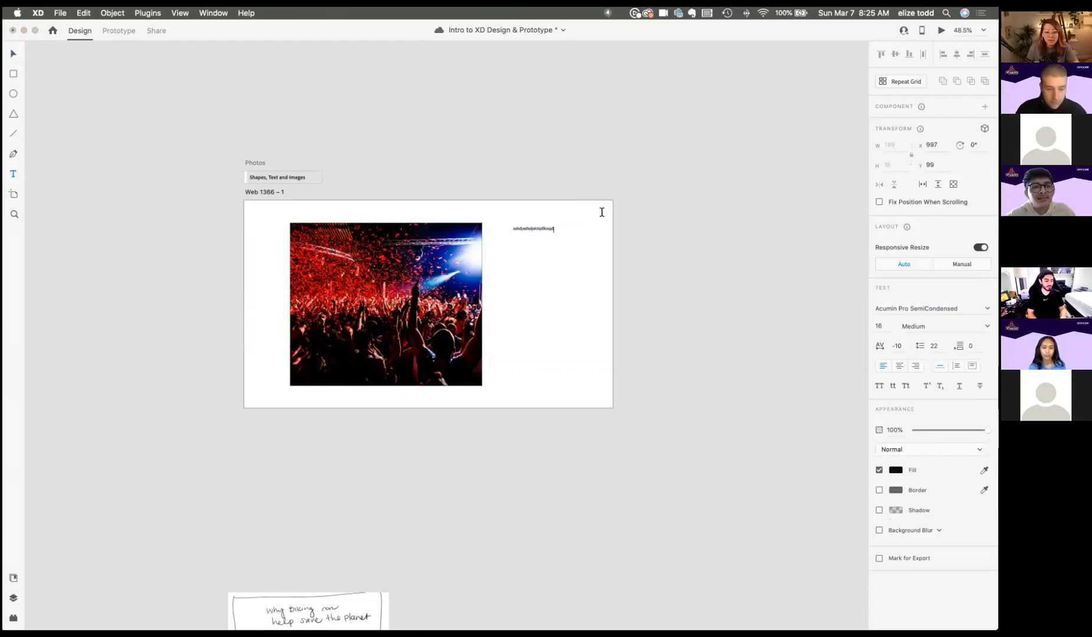
Step: Change the font of the placeholder text to Arial
scroll(565, 221, "up", 5)
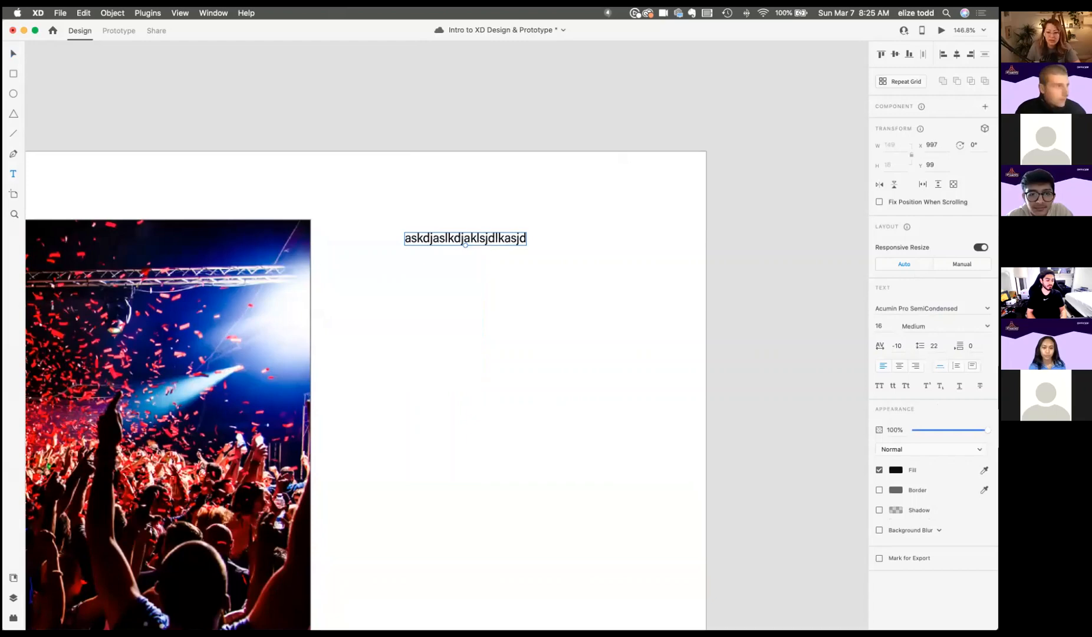
left_click(920, 308)
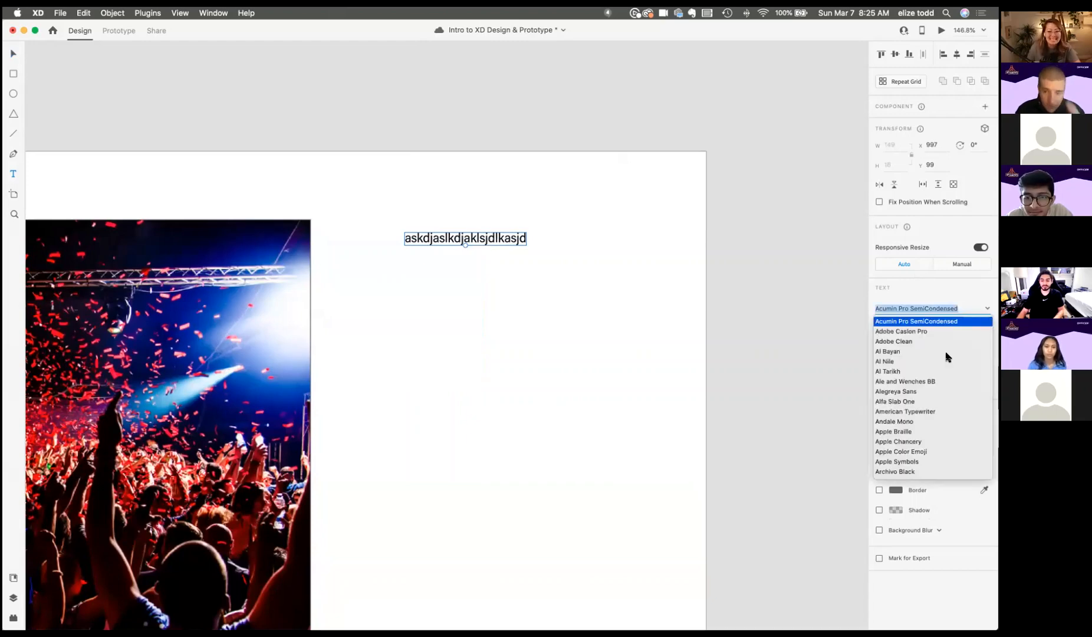
scroll(920, 407, "down", 2)
left_click(905, 430)
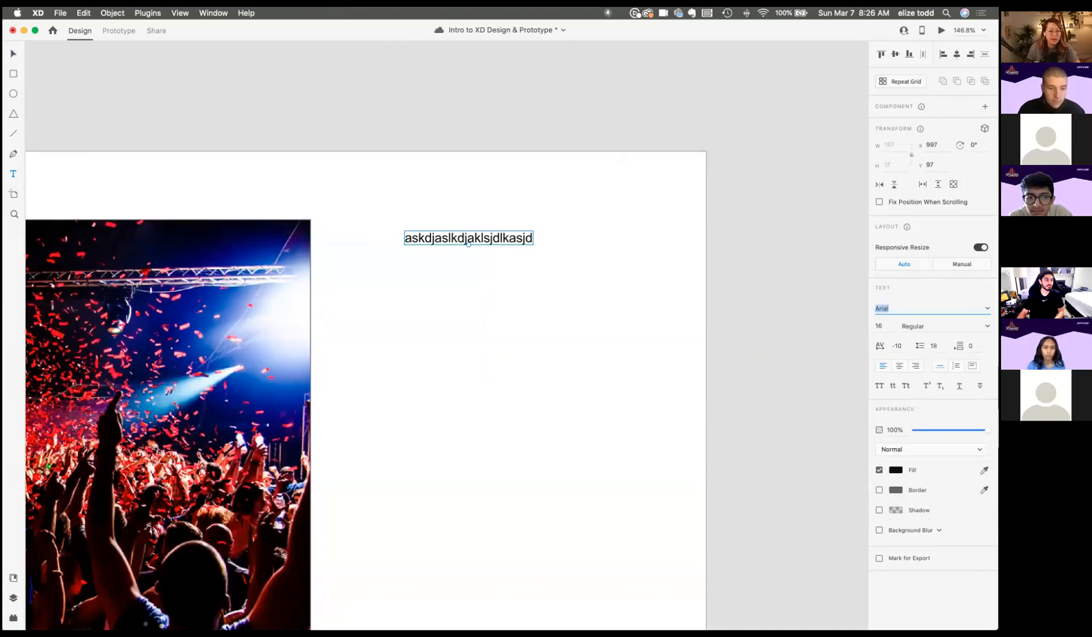
Step: Delete the placeholder text and undo the deletion
scroll(585, 269, "down", 5)
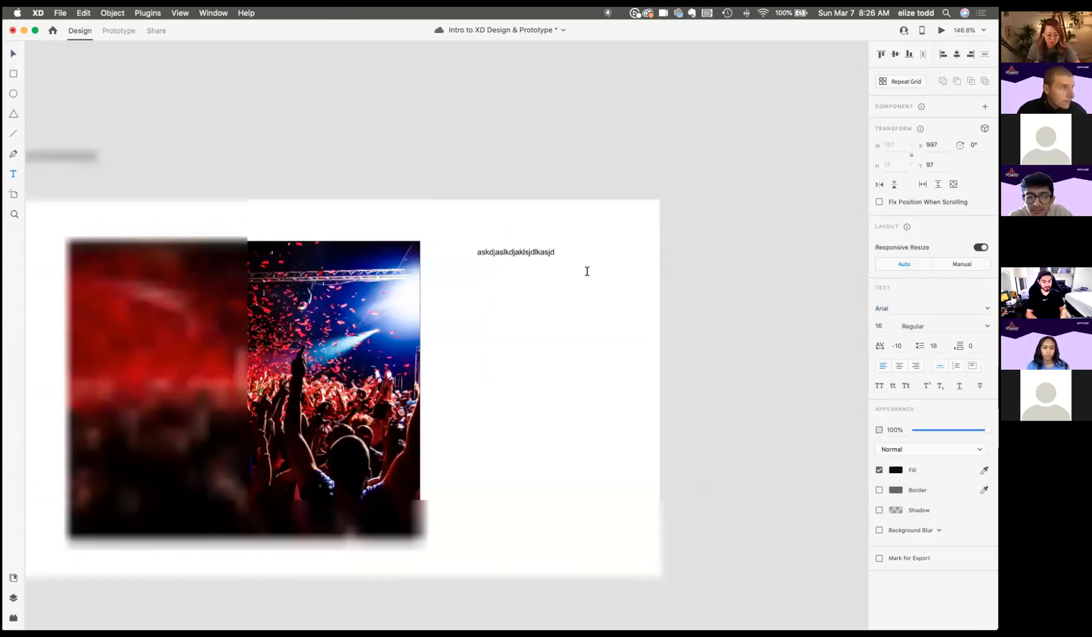
key("Delete")
scroll(506, 253, "down", 3)
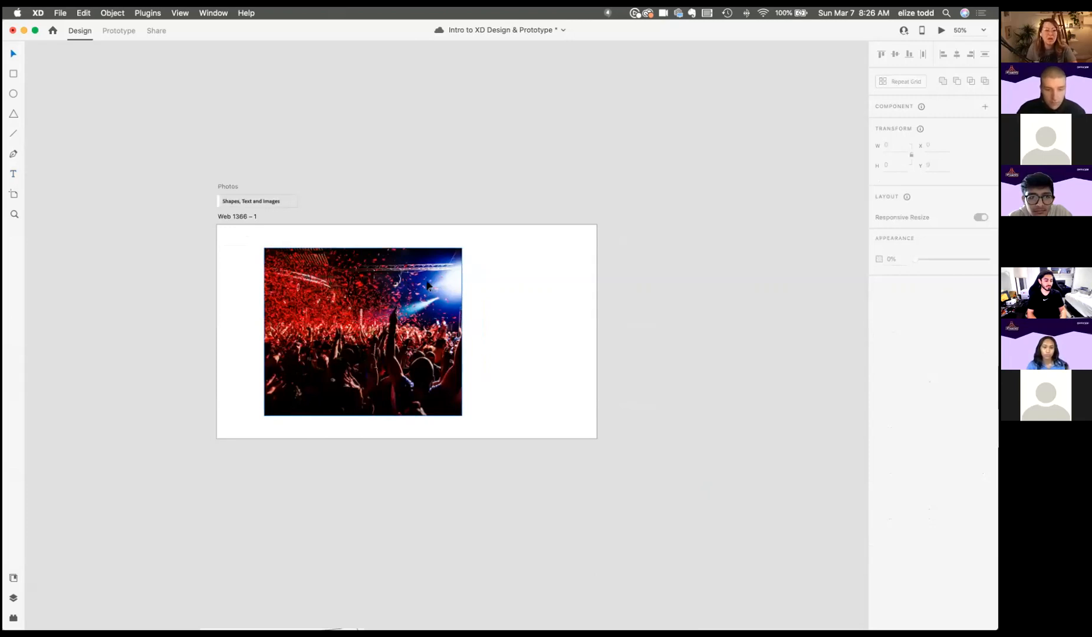
key("super+z")
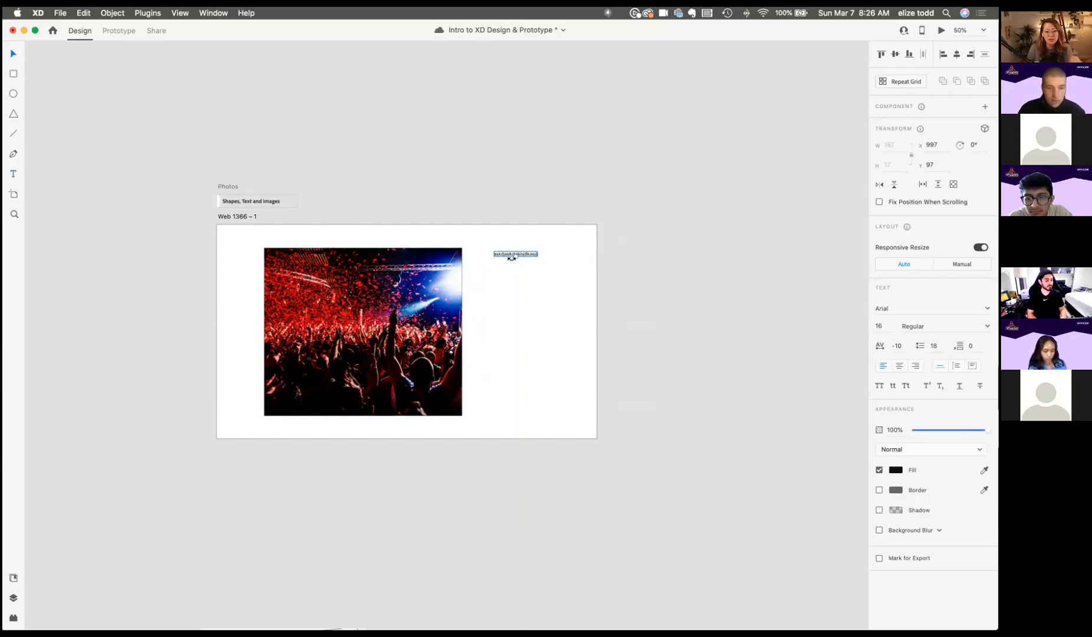
Step: Move the placeholder text above the crowd image, centred over it
left_click_drag(516, 254, 361, 232)
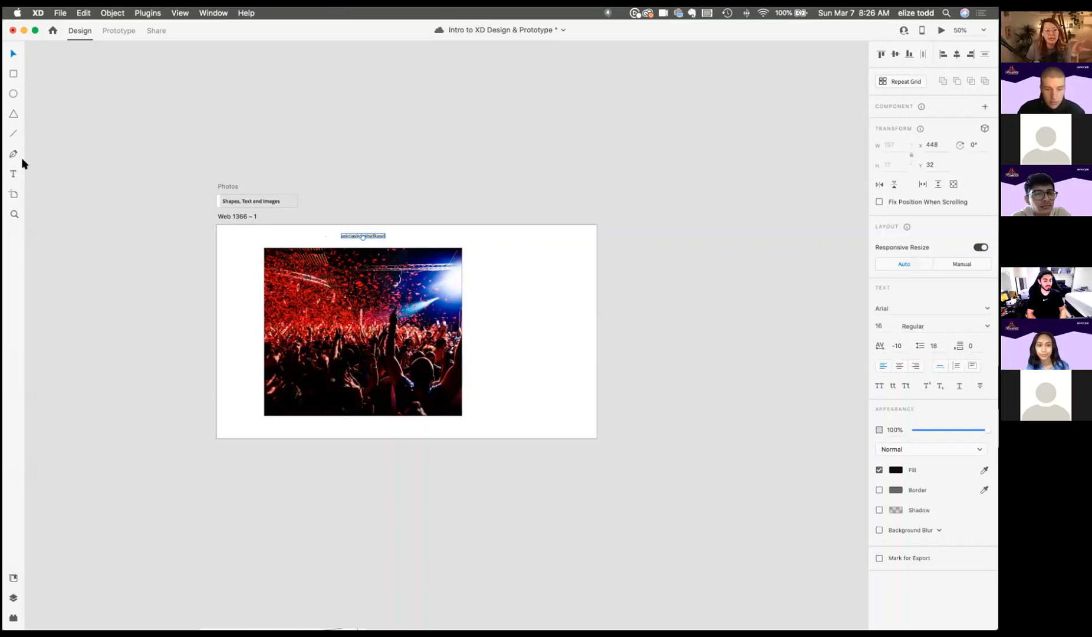
Step: Show the Web 1366 artboard's layers and select the image layer and the text layer in turn to match them to the canvas
left_click(13, 601)
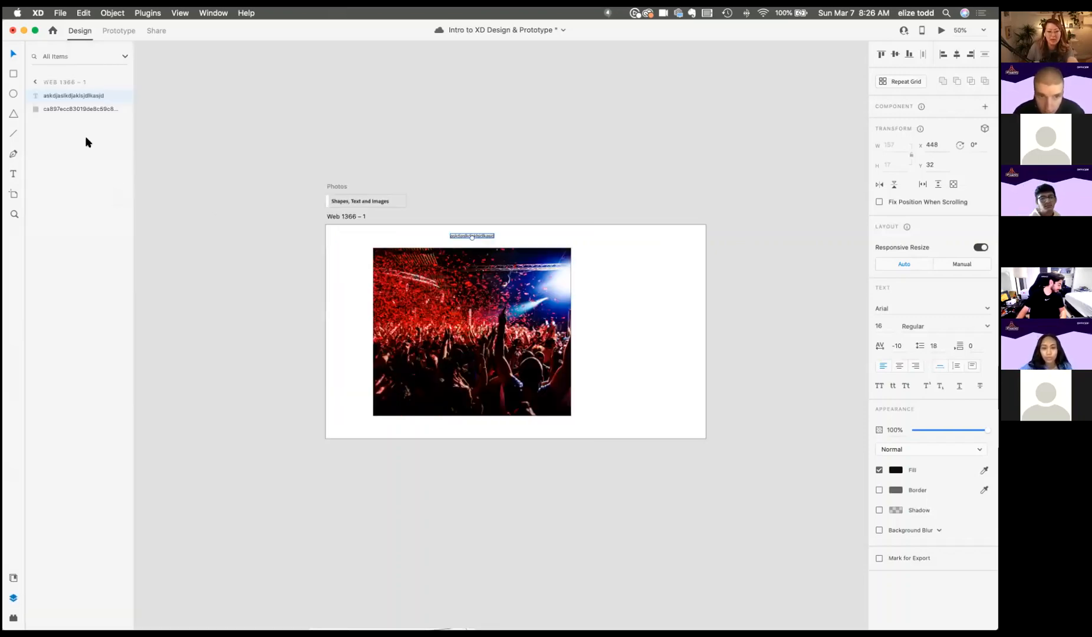
left_click(75, 111)
left_click(70, 94)
left_click(63, 109)
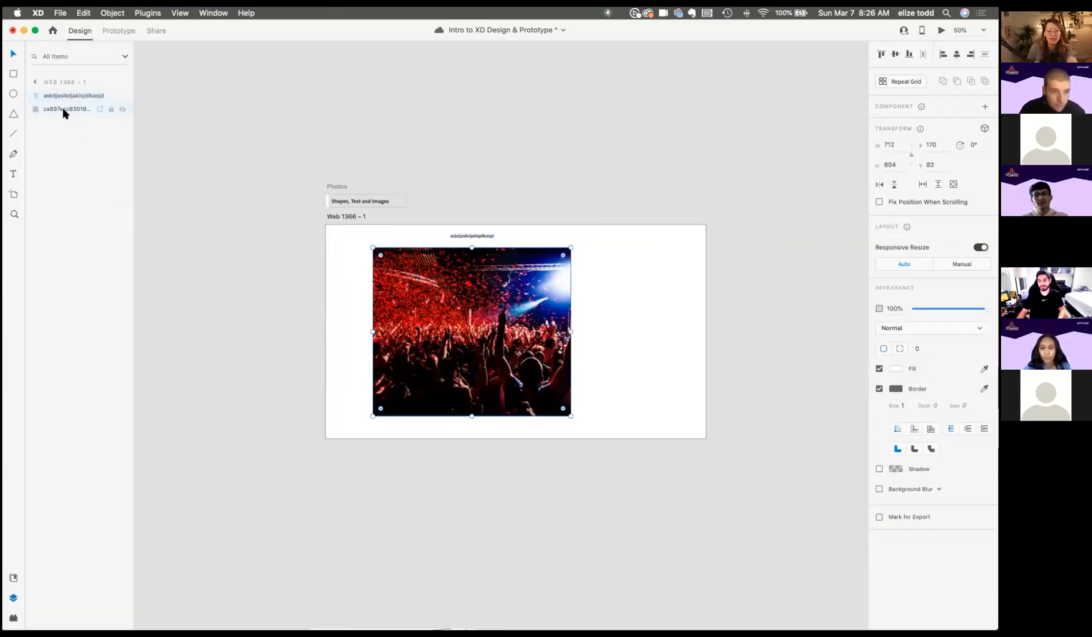
left_click(60, 97)
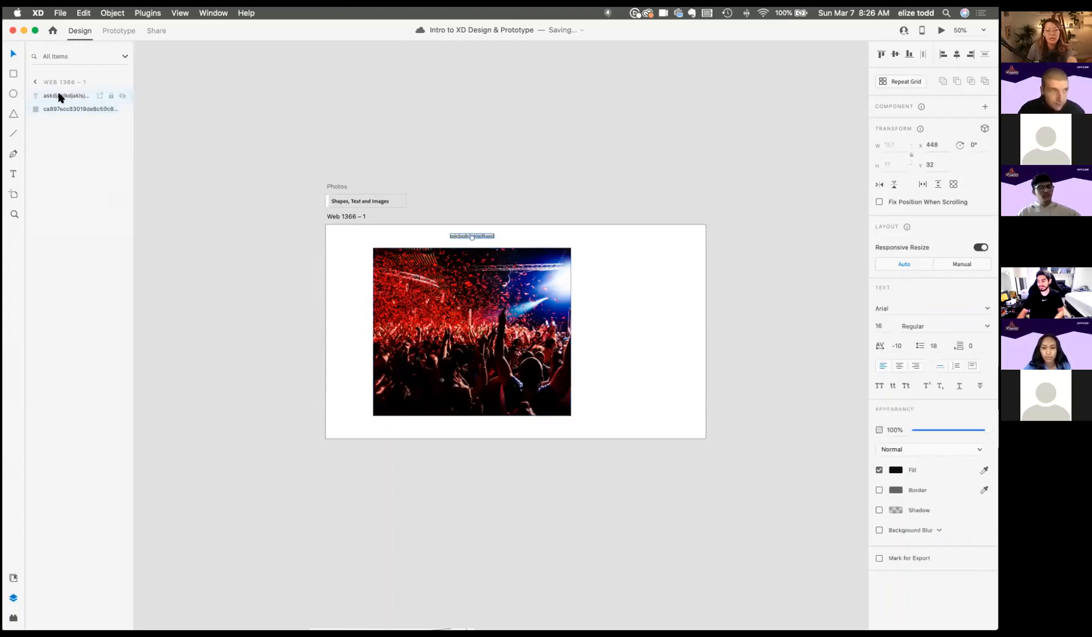
left_click(54, 109)
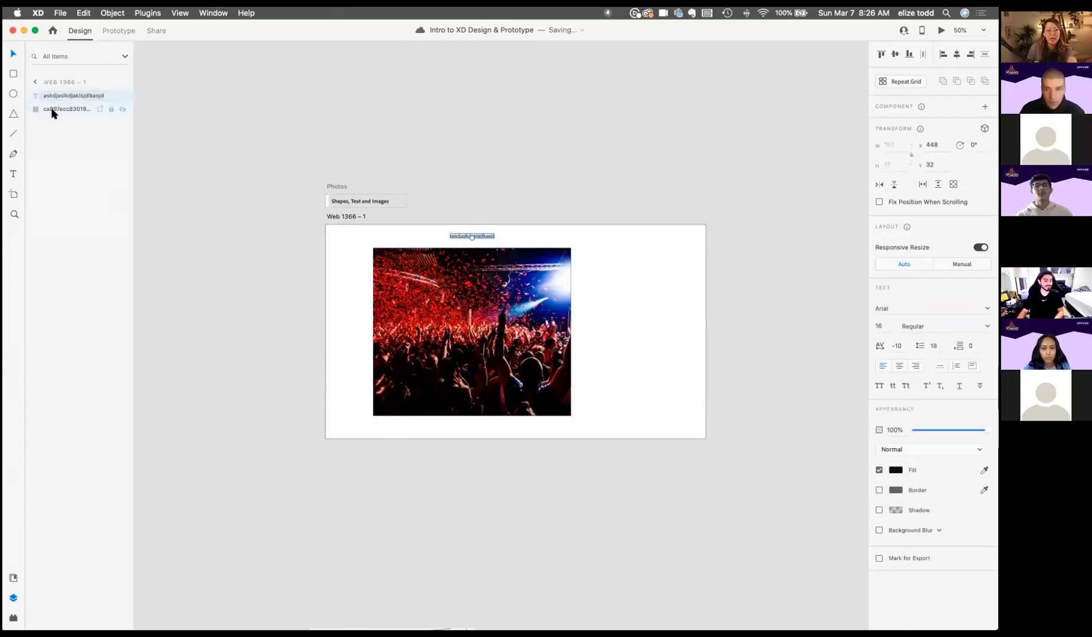
Step: Place the placeholder text over the crowd image at font size 49 with a white fill (#FFFFFF)
left_click(45, 96)
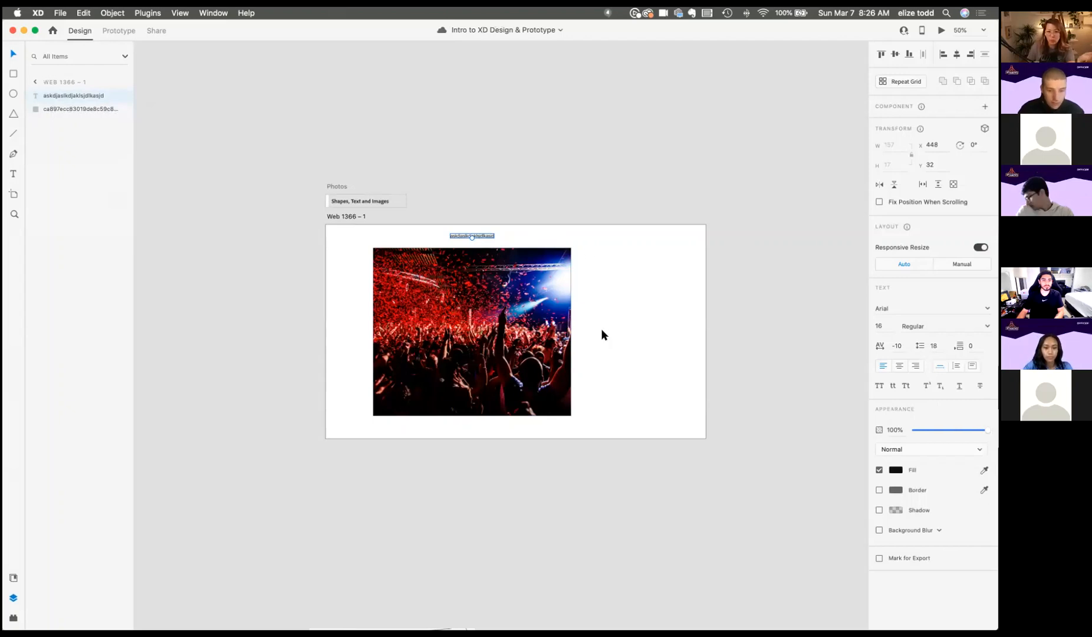
left_click(648, 405)
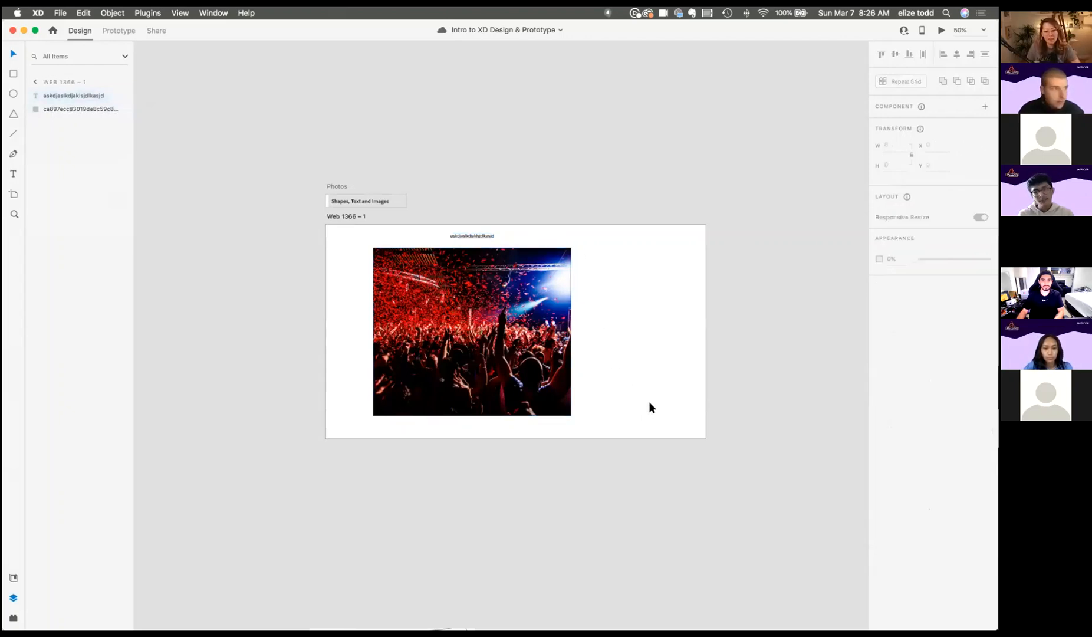
left_click(463, 234)
left_click_drag(463, 234, 459, 312)
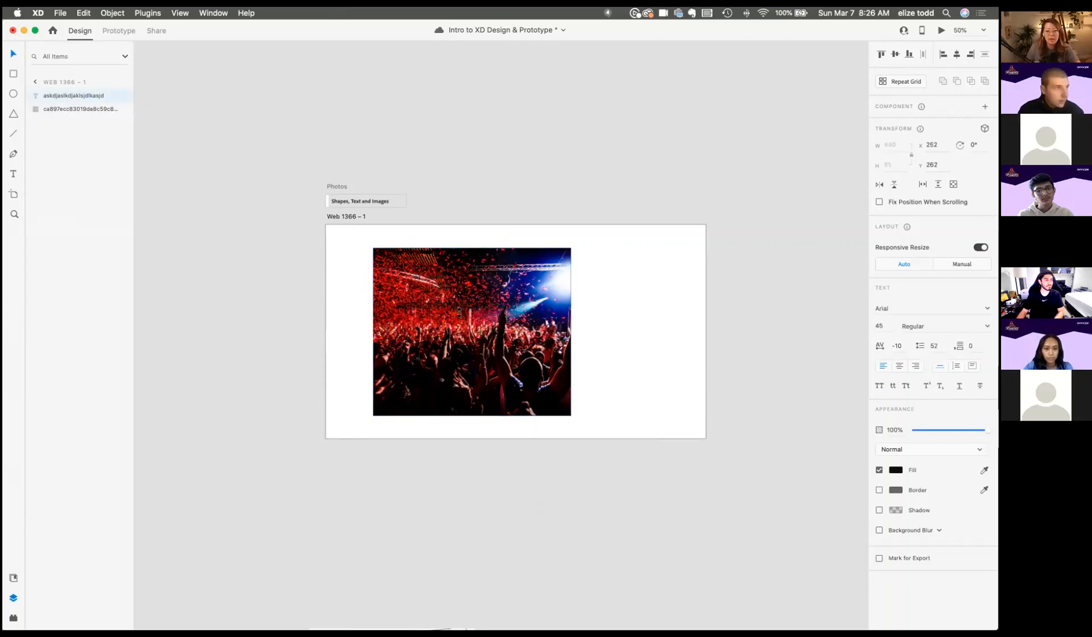
left_click(898, 474)
left_click_drag(797, 438, 713, 386)
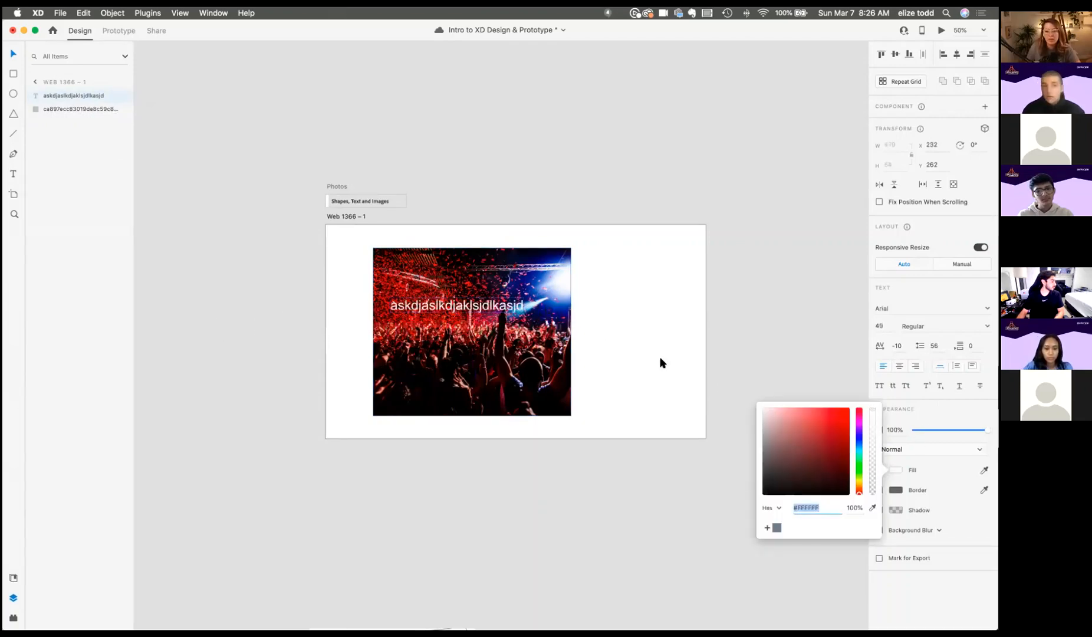
Step: Lower the crowd image's opacity to 27% and move the placeholder text to about X 278, Y 330 on the image
left_click(556, 266)
left_click_drag(984, 308, 929, 308)
left_click(490, 305)
left_click_drag(491, 306, 504, 324)
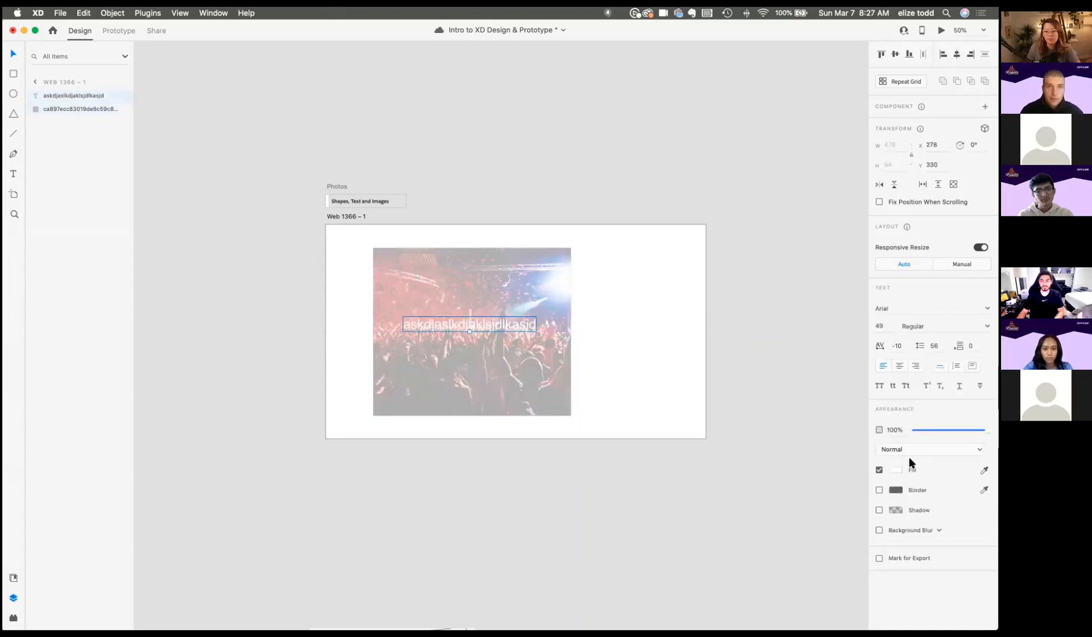
Step: Try a black fill on the placeholder text, move the text and crowd image together, and undo the move
left_click(895, 470)
left_click_drag(771, 449, 752, 503)
left_click_drag(634, 398, 349, 225)
left_click_drag(477, 332, 500, 320)
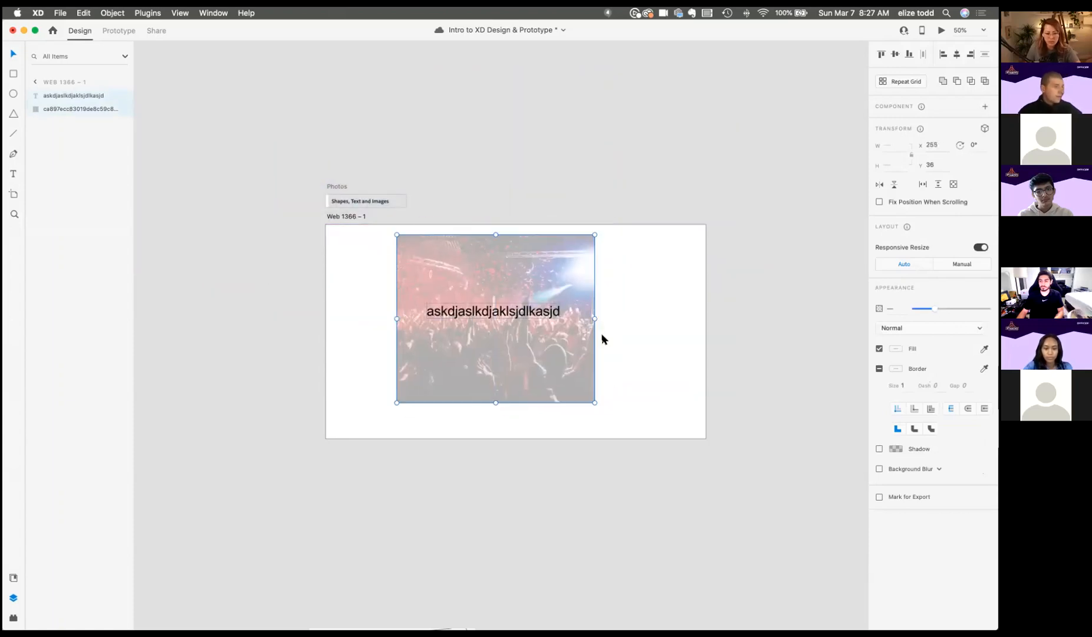
key("super+z")
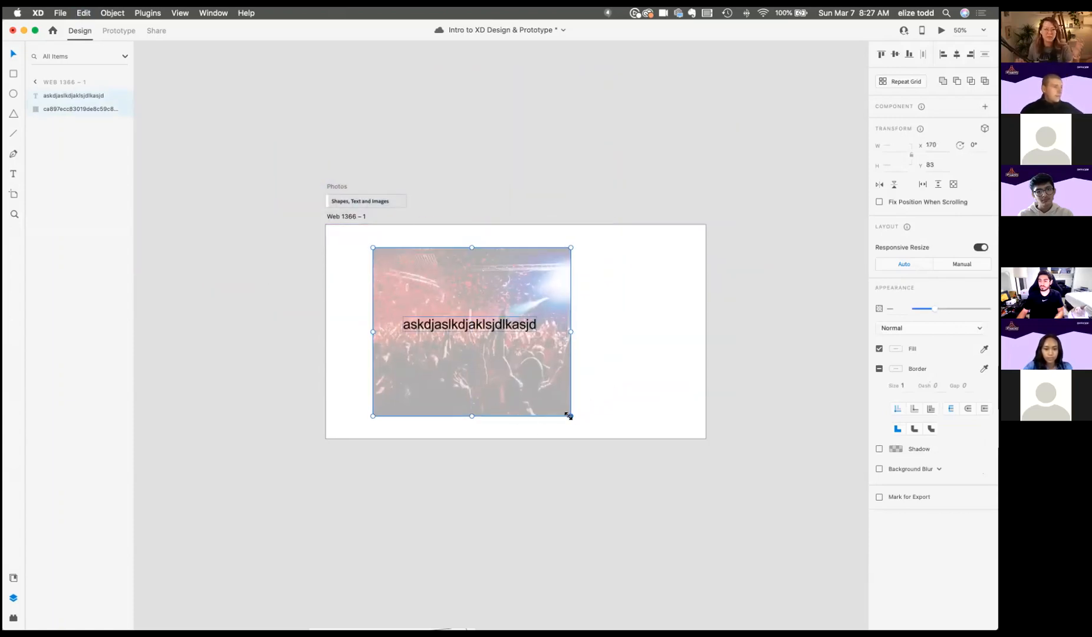
Step: Find the Store (light) artboard in the Fresh Food UI Kit and select the broccoli component inside its content group
scroll(568, 415, "down", 5)
scroll(568, 416, "right", 5)
scroll(568, 416, "down", 4)
scroll(568, 414, "down", 6)
scroll(568, 414, "right", 4)
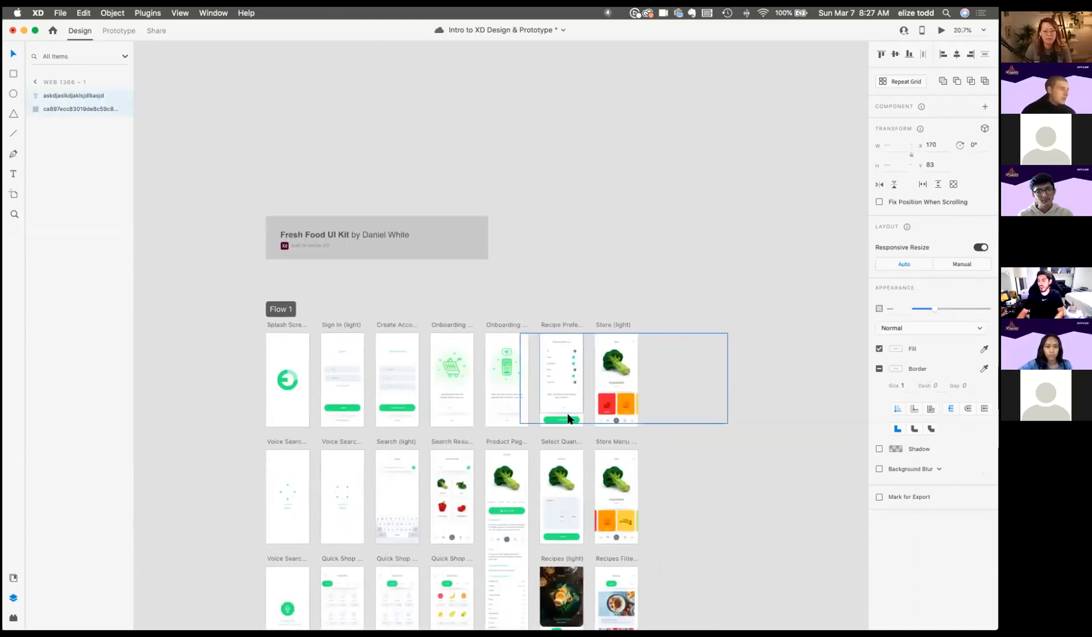
scroll(568, 414, "up", 6)
scroll(568, 414, "right", 5)
scroll(568, 414, "up", 2)
left_click(516, 274)
double_click(516, 272)
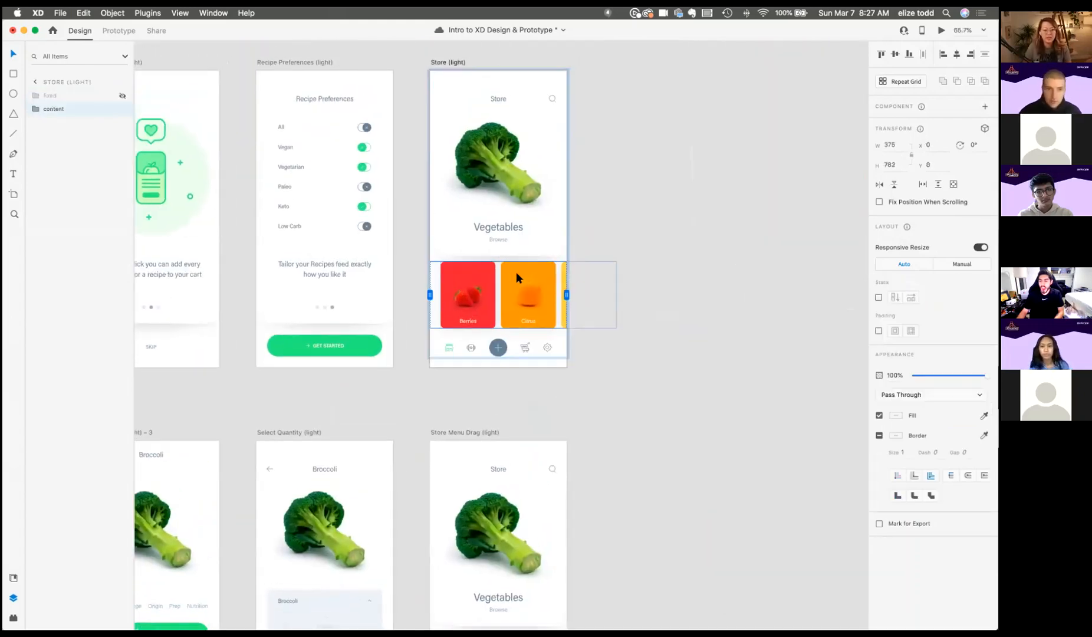
left_click(519, 214)
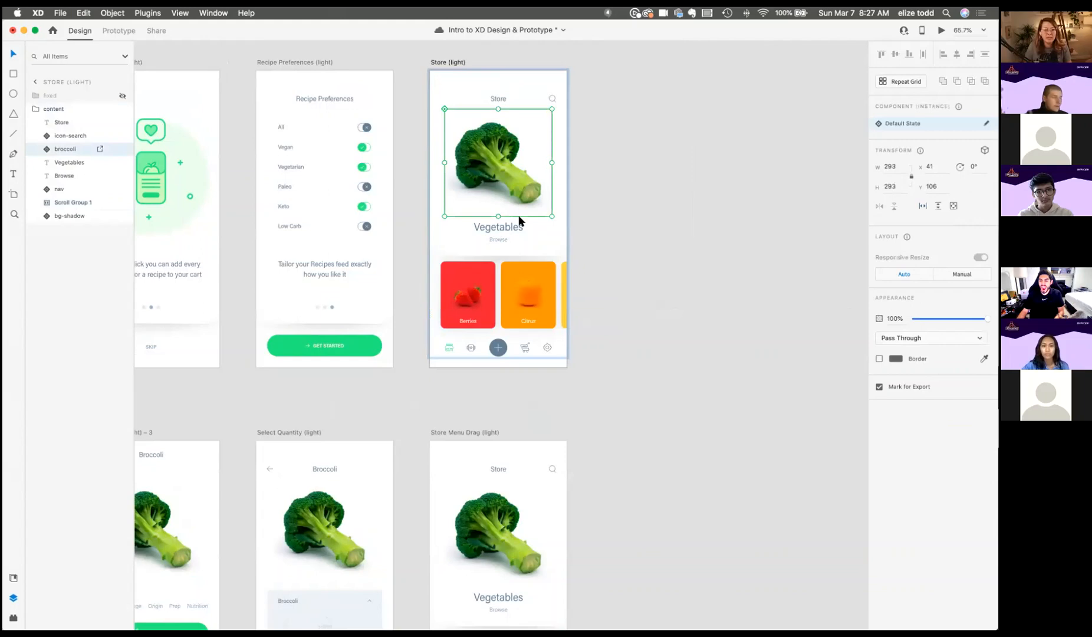
Step: Move the scrolling group of food cards on the Store (light) artboard and undo the move
left_click(525, 281)
scroll(501, 277, "left", 2)
scroll(495, 277, "right", 3)
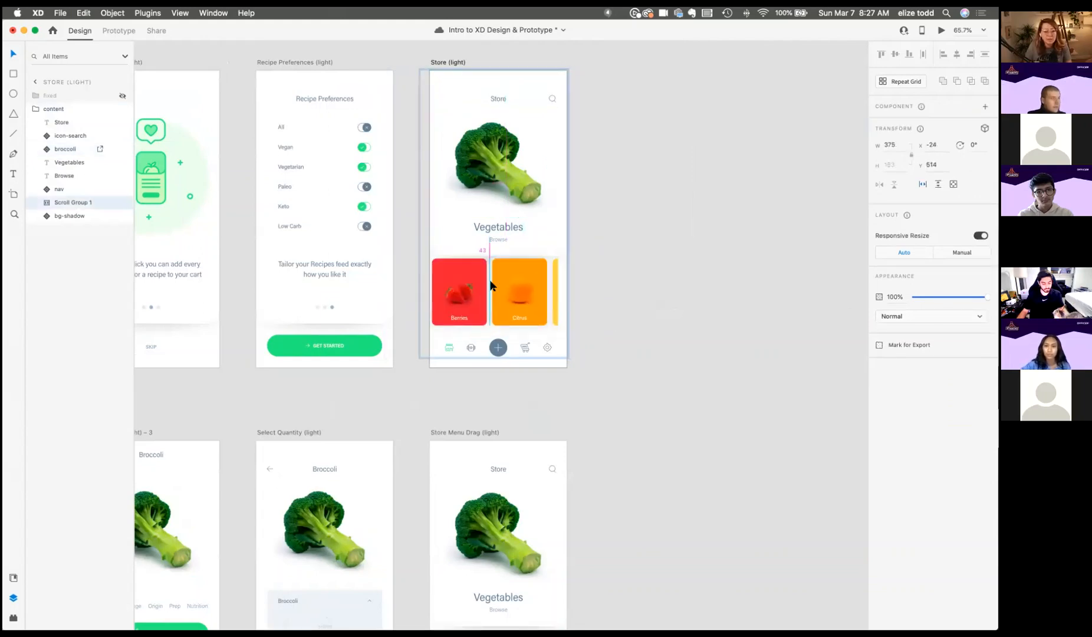
key("super+z")
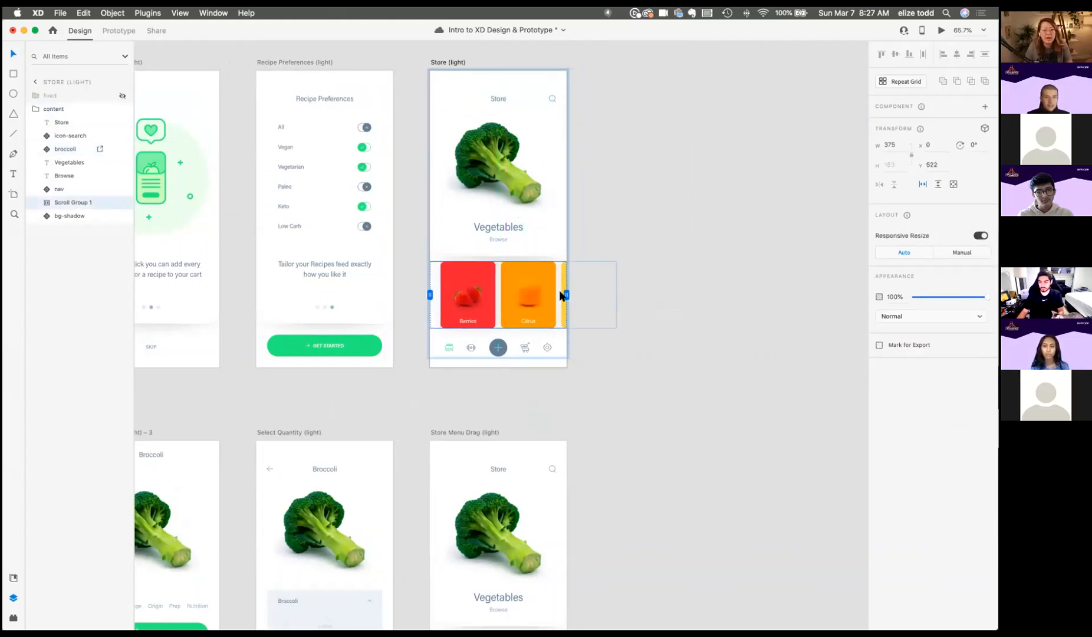
Step: Select individual elements of the tropical, citrus and berries cards together inside the scroll group
left_click(564, 293, "super")
left_click(529, 289, "shift+super")
left_click(475, 291, "shift+super")
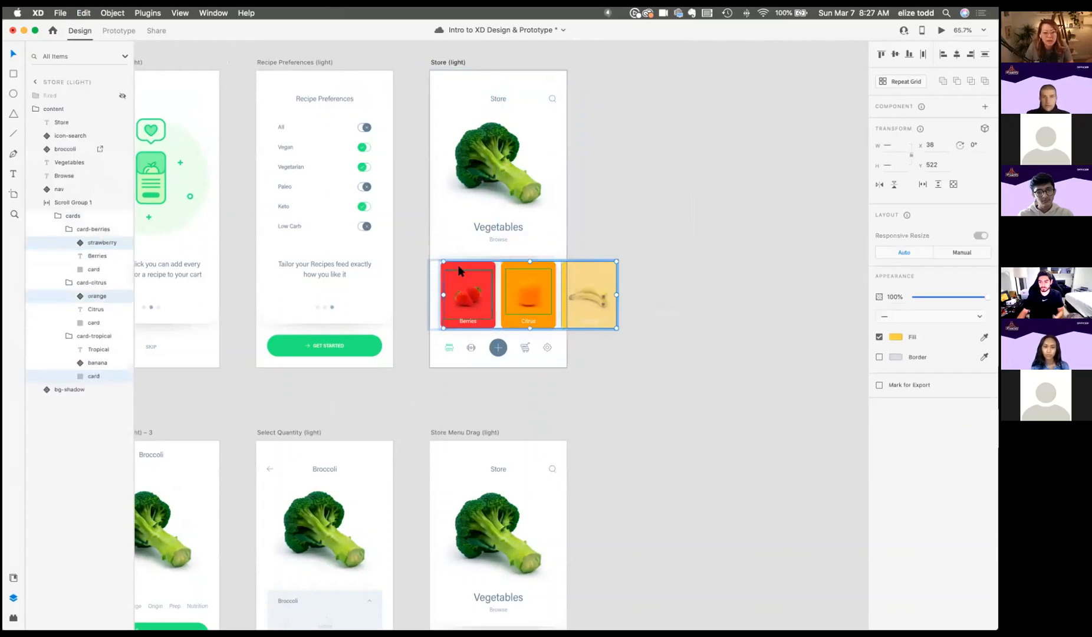
left_click(458, 265, "shift+super")
Step: Undo the placeholder text's black fill and return to the Web 1366 artboard with nothing selected
key("super+z")
scroll(552, 293, "down", 5)
scroll(552, 292, "up", 5)
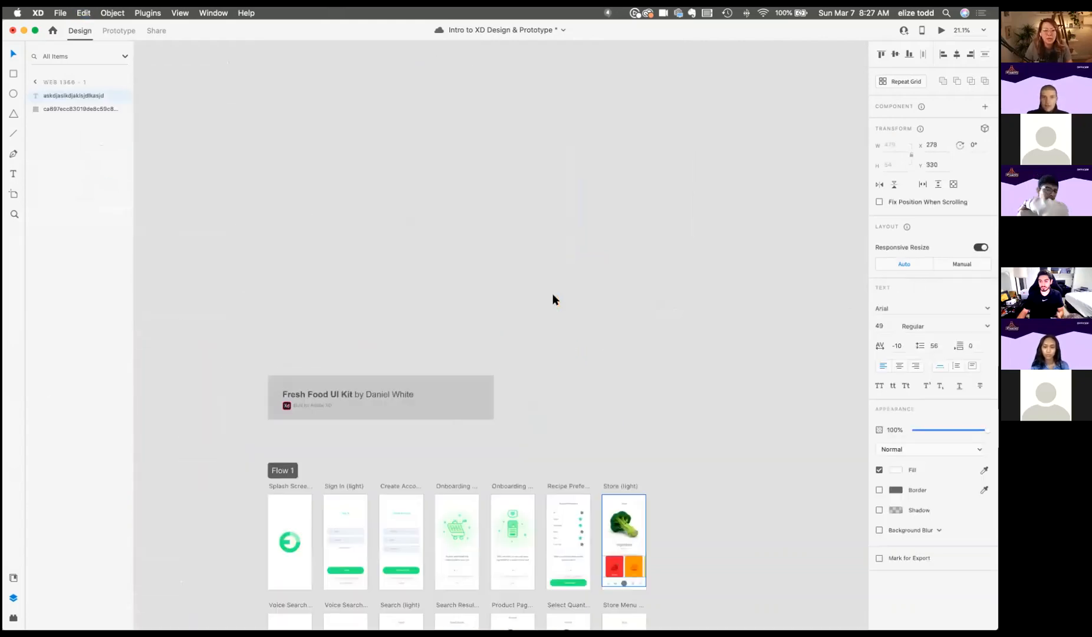
scroll(552, 292, "down", 4)
scroll(552, 292, "up", 2)
scroll(282, 271, "up", 5)
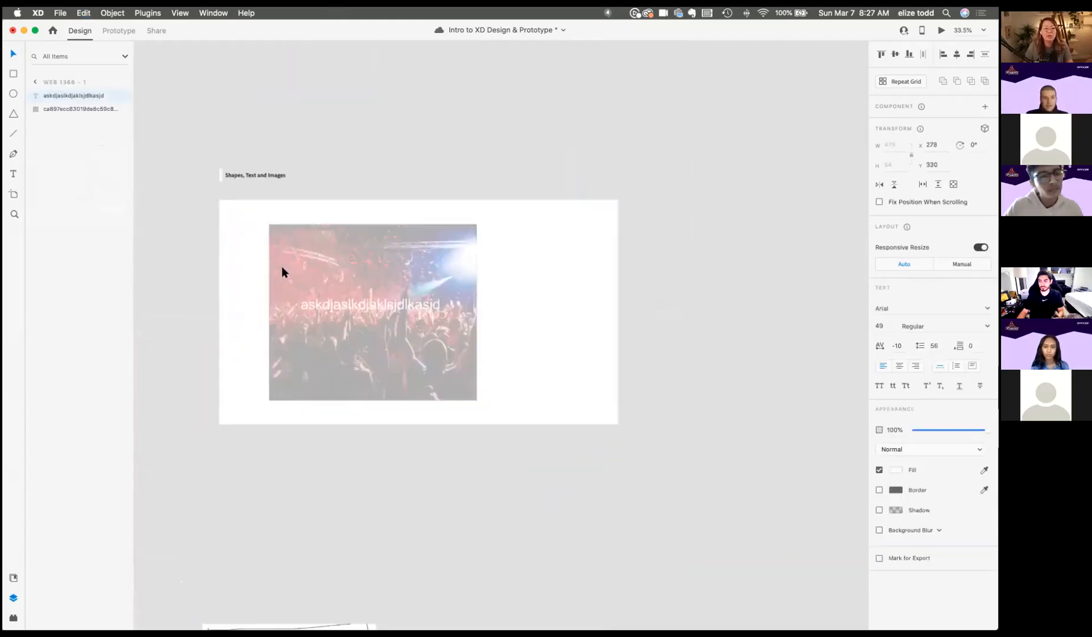
left_click(676, 292)
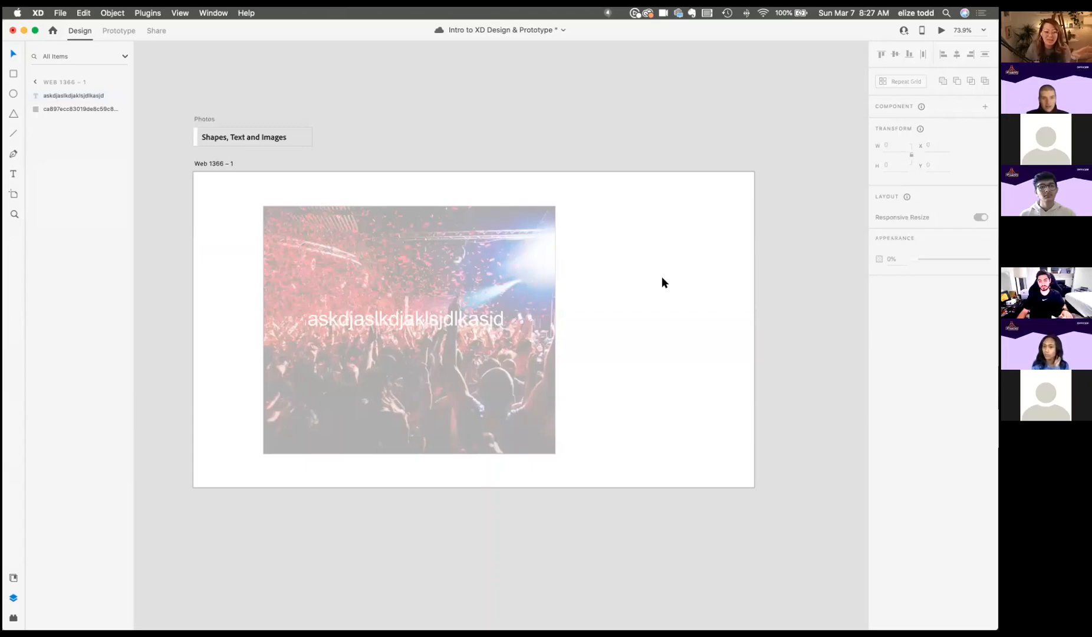
Step: Group the placeholder text and the crowd image on the Web 1366 artboard
left_click(438, 282)
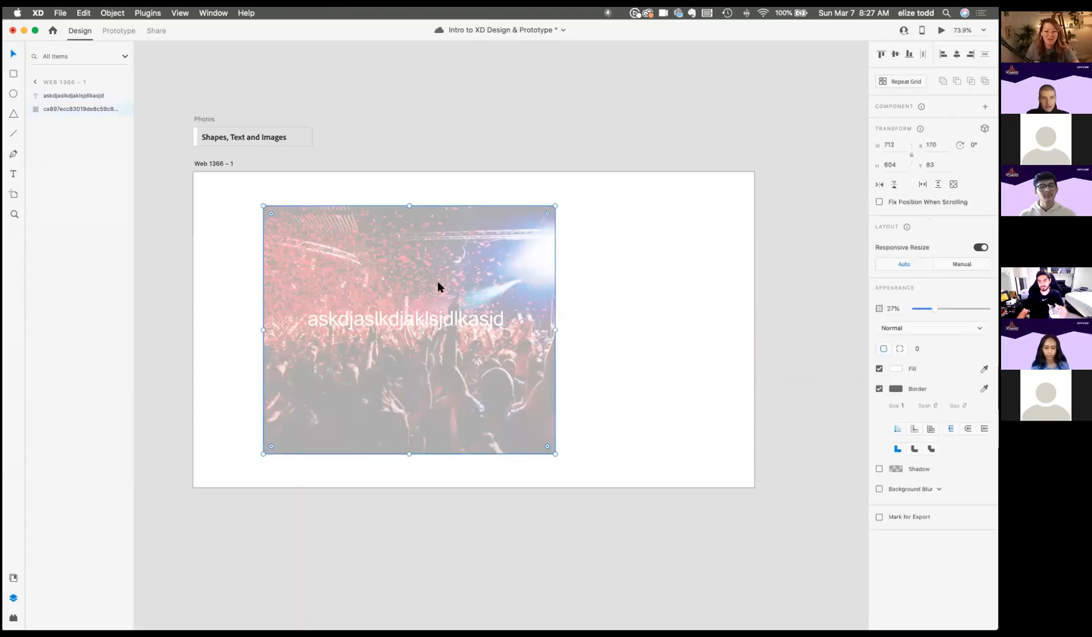
left_click(617, 456)
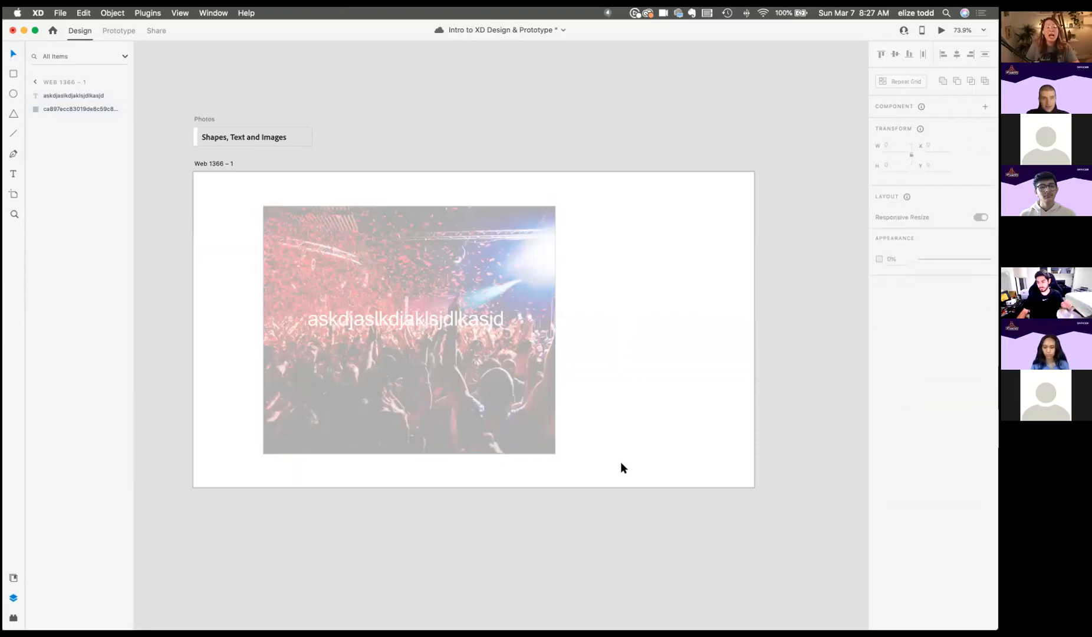
left_click_drag(658, 472, 254, 185)
right_click(361, 247)
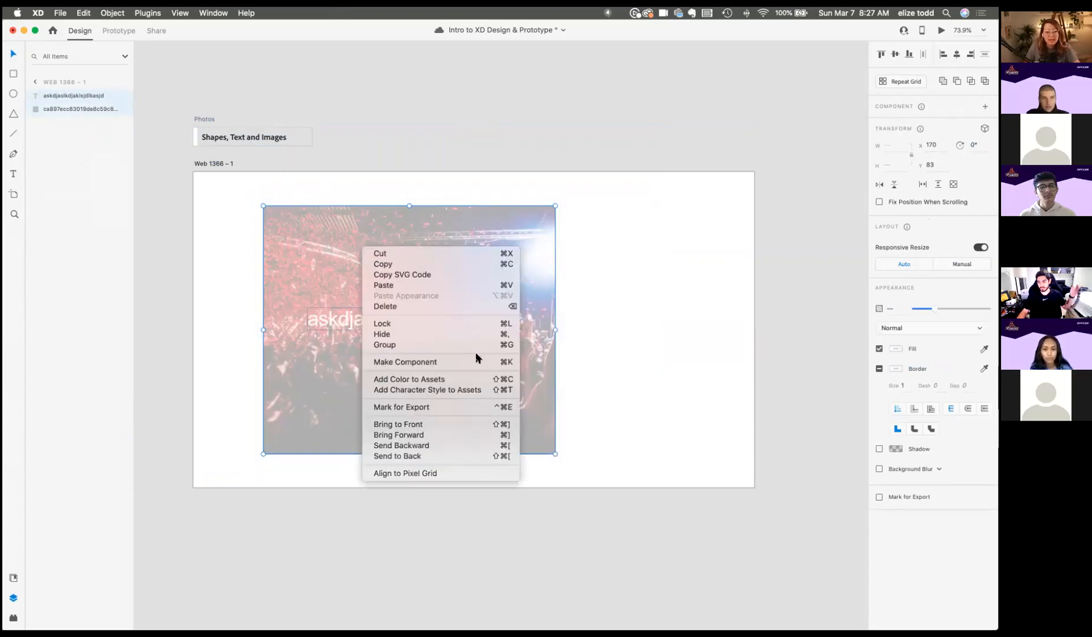
left_click(457, 347)
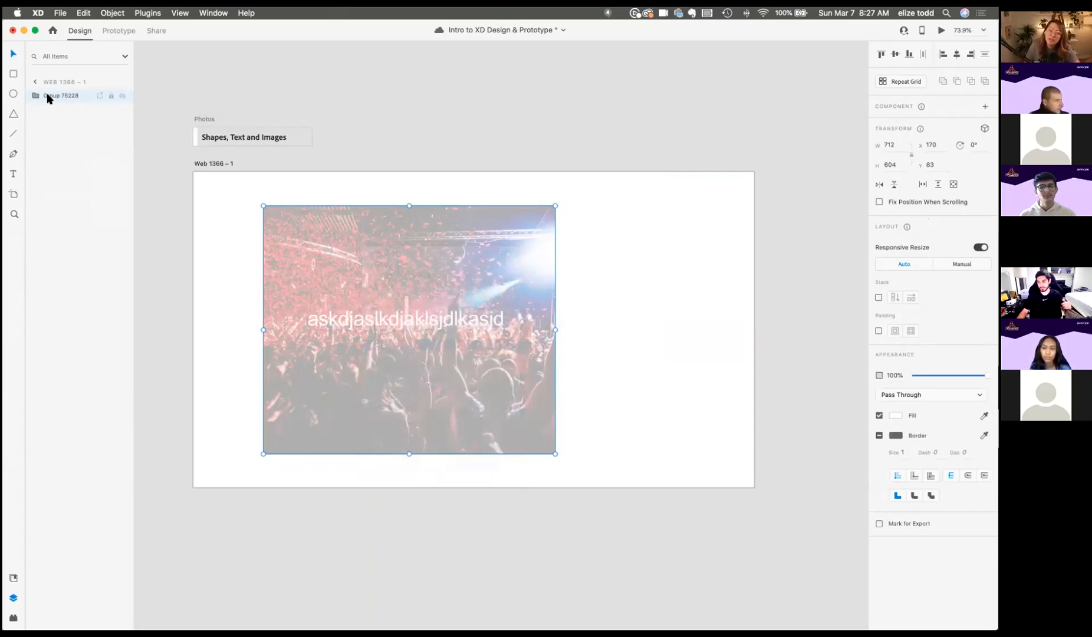
Step: Expand the new group's layer to examine the text and image layers it contains, and clear the selection
left_click(31, 95)
left_click(31, 95)
left_click(31, 95)
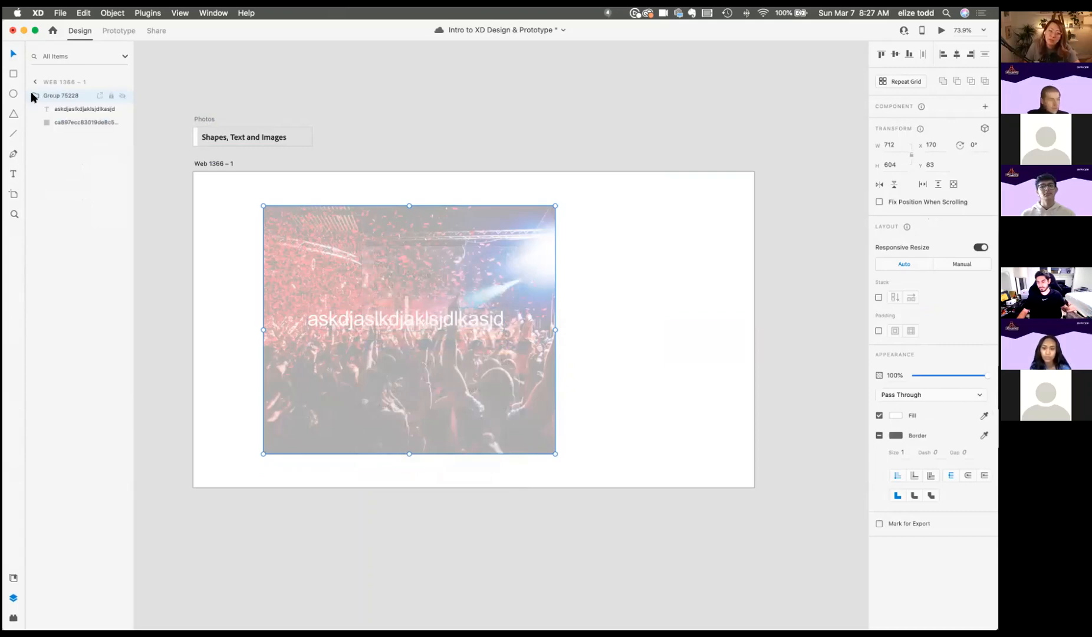
left_click(582, 369)
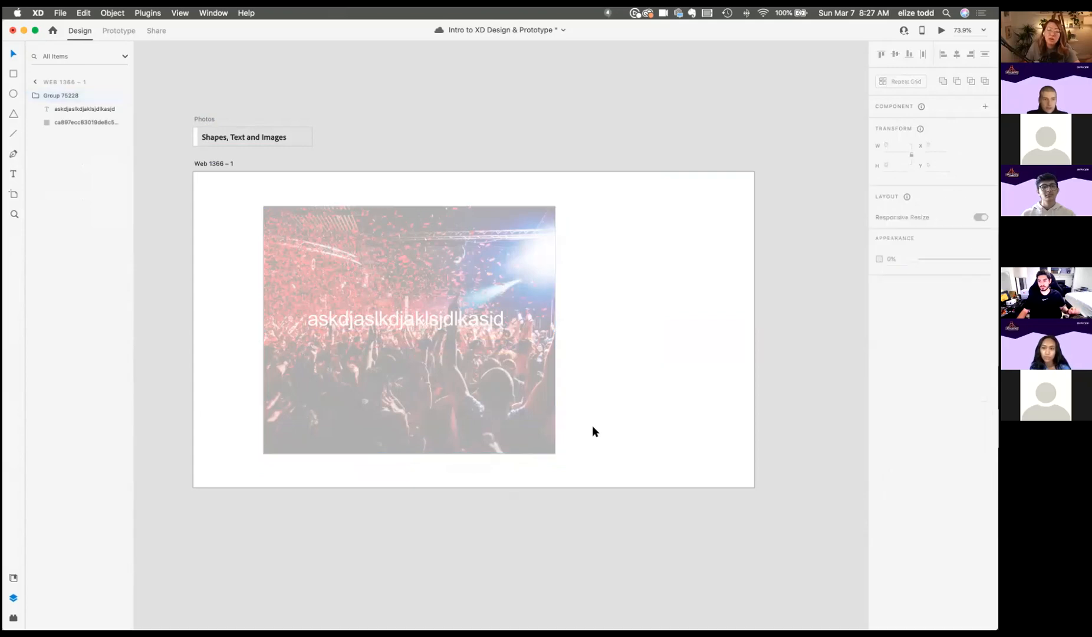
Step: Ungroup the placeholder text and crowd image and undo the ungrouping
left_click(319, 213)
right_click(368, 252)
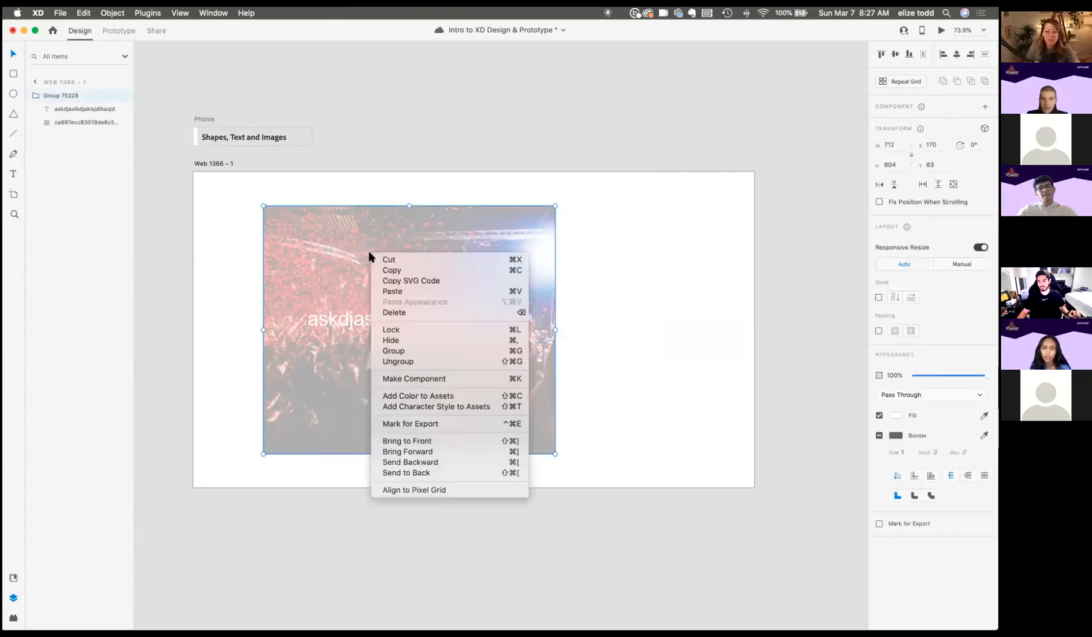
left_click(448, 359)
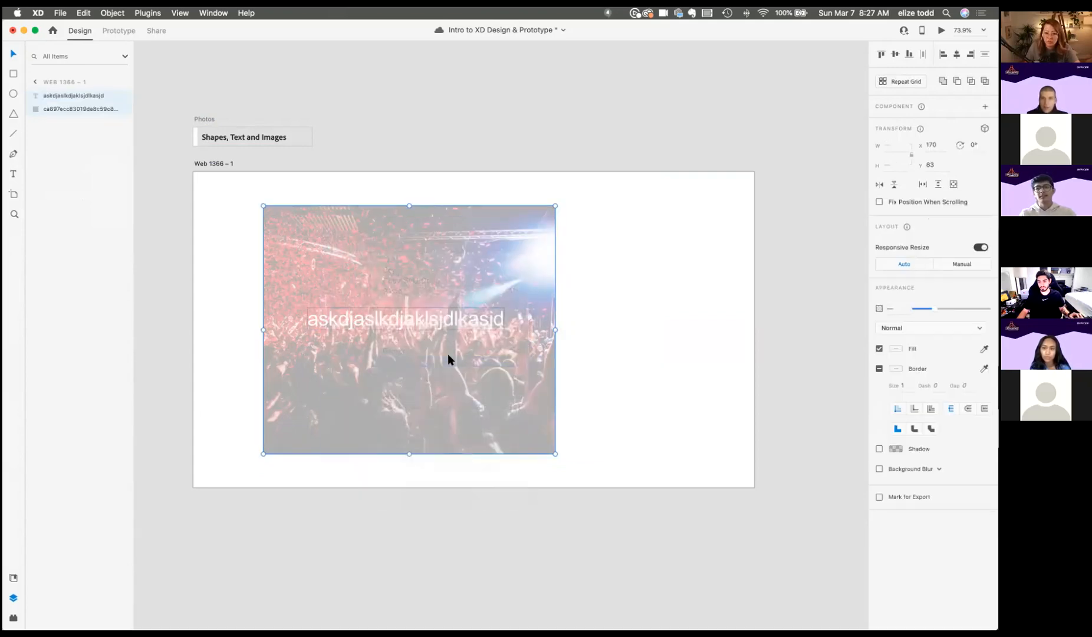
key("super+z")
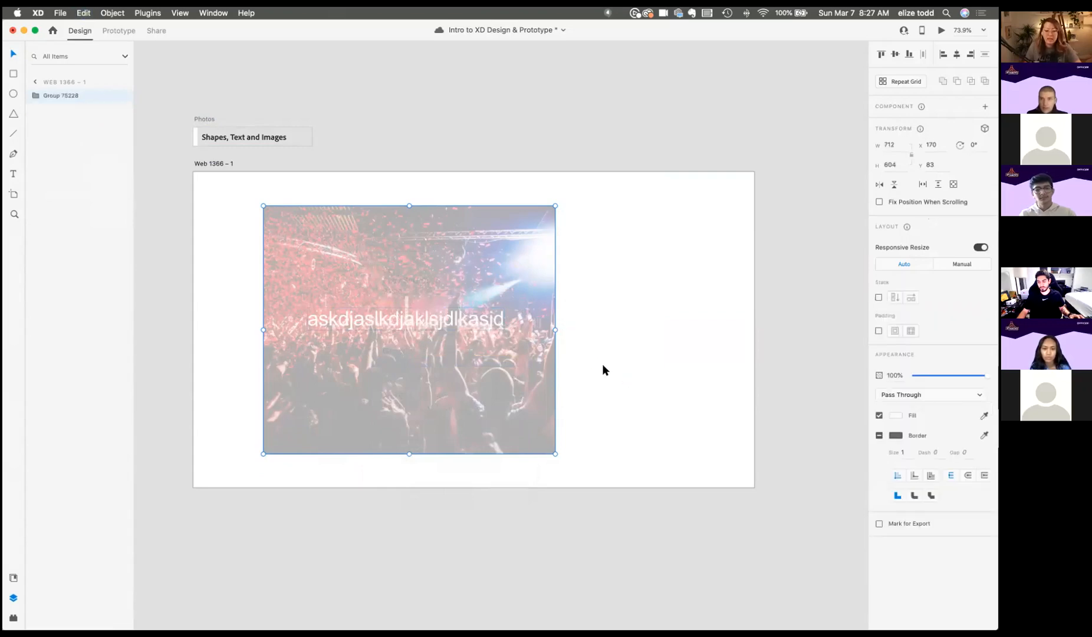
Step: Move the grouped text and crowd image together to about X 281, Y 47 on the artboard
left_click(609, 305)
left_click(386, 311)
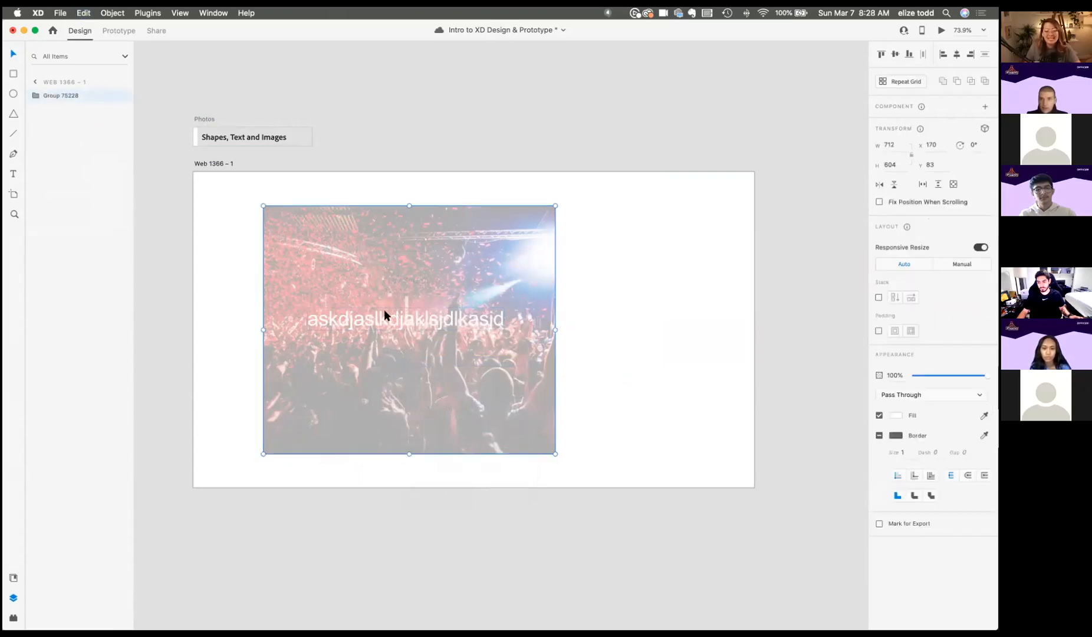
left_click_drag(384, 309, 499, 299)
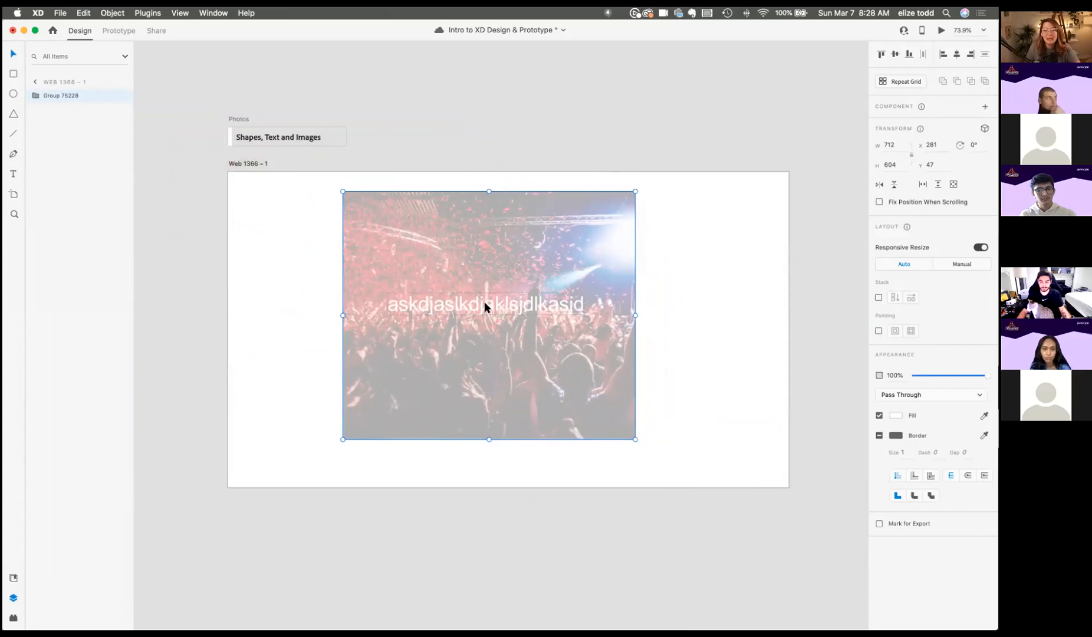
Step: Select the placeholder text and the crowd image individually inside the group, and reselect the whole group from the artboard
double_click(484, 303)
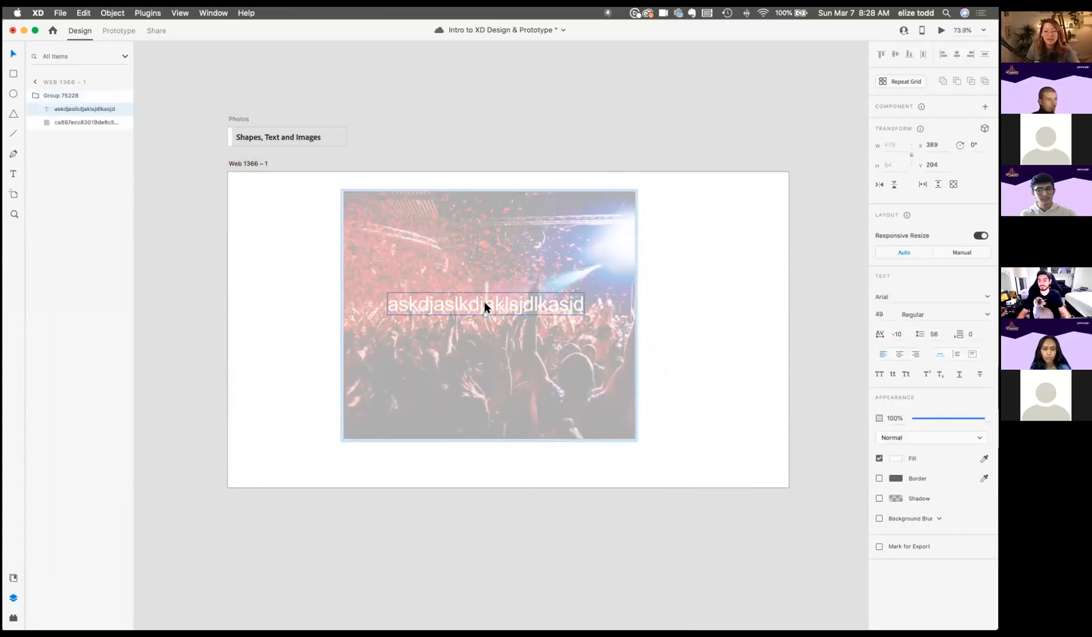
left_click(475, 259)
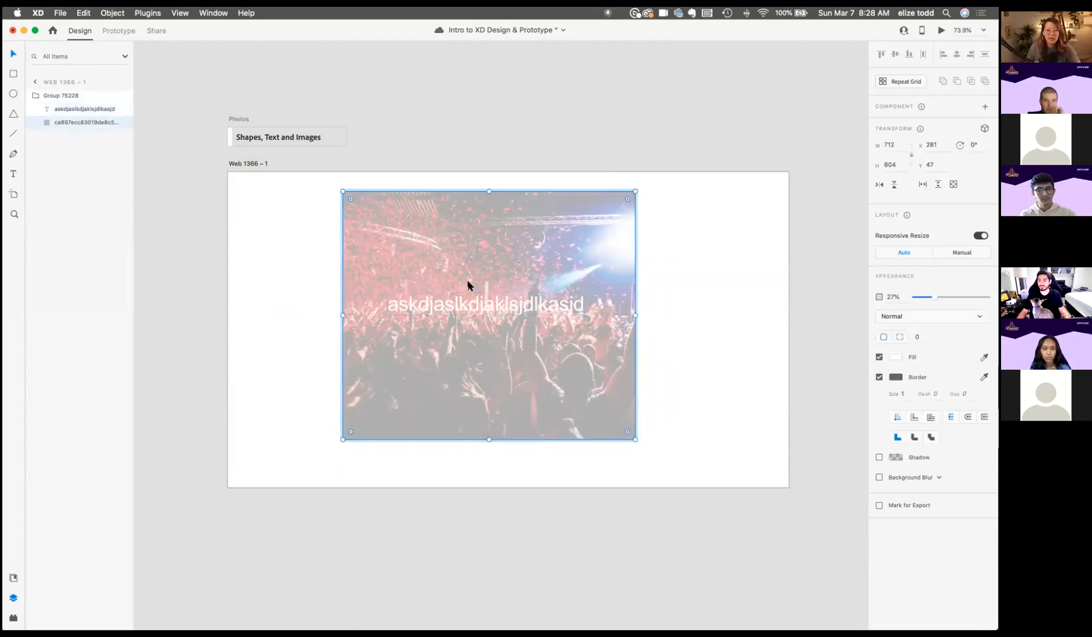
scroll(466, 280, "down", 5)
left_click_drag(502, 286, 491, 263)
left_click(469, 200)
scroll(468, 200, "down", 3)
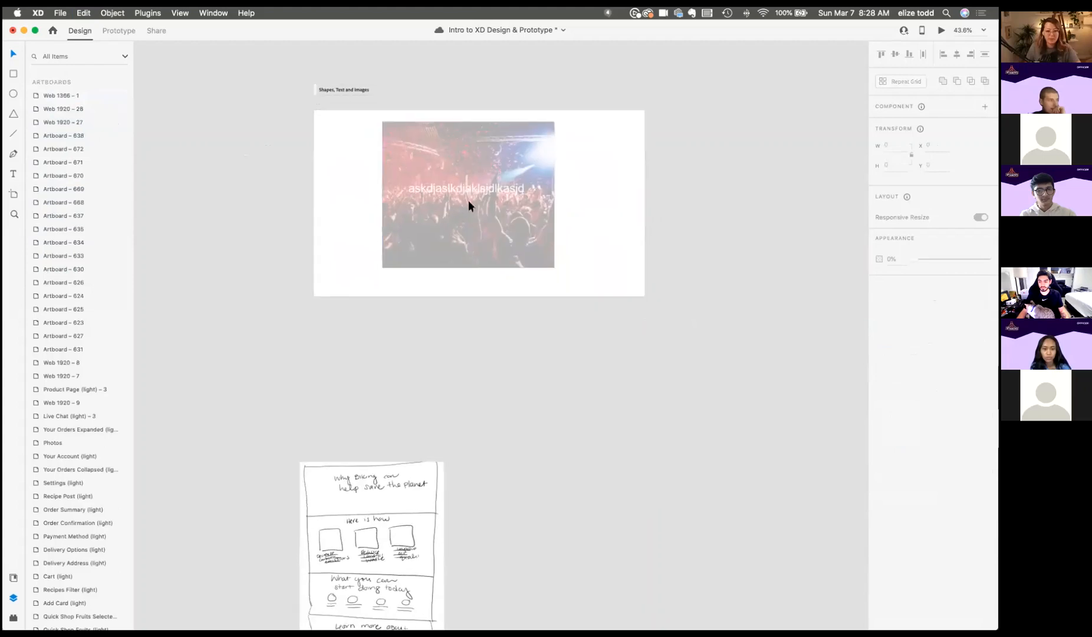
scroll(468, 200, "down", 3)
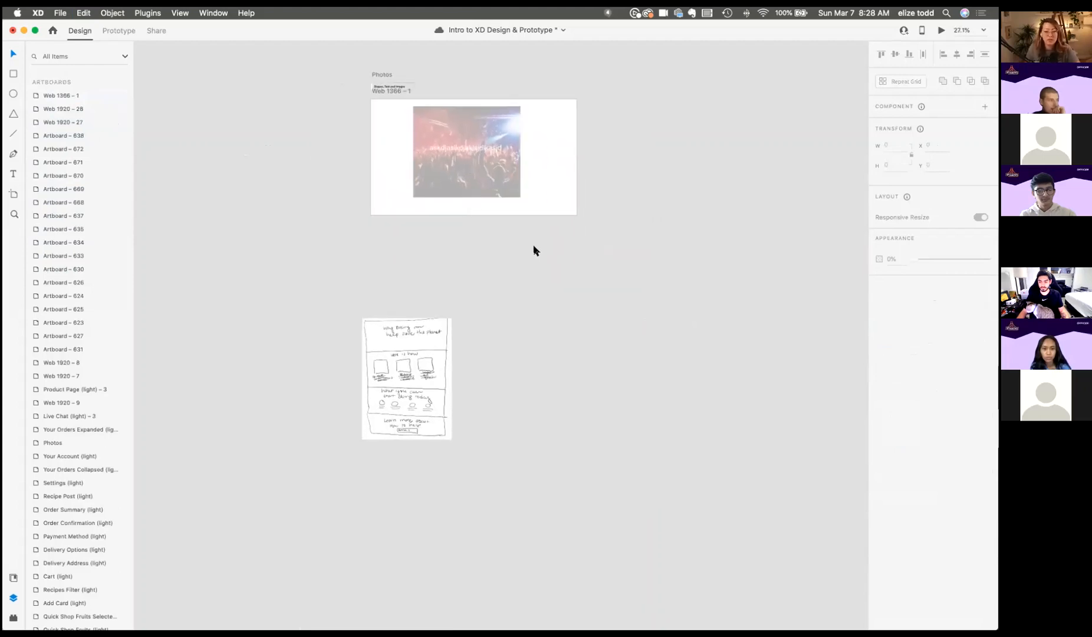
left_click_drag(547, 203, 409, 102)
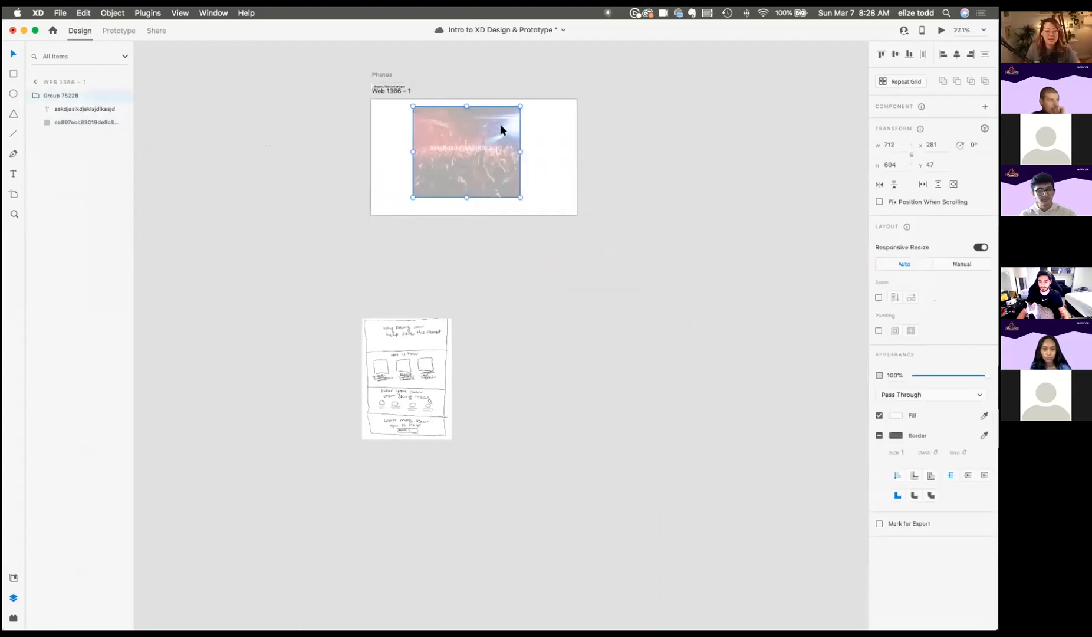
Step: Bring the hand-drawn biking page wireframe below the Web 1366 artboard into view and save the document
left_click(640, 162)
scroll(413, 241, "down", 1)
scroll(413, 241, "right", 1)
scroll(413, 242, "down", 2)
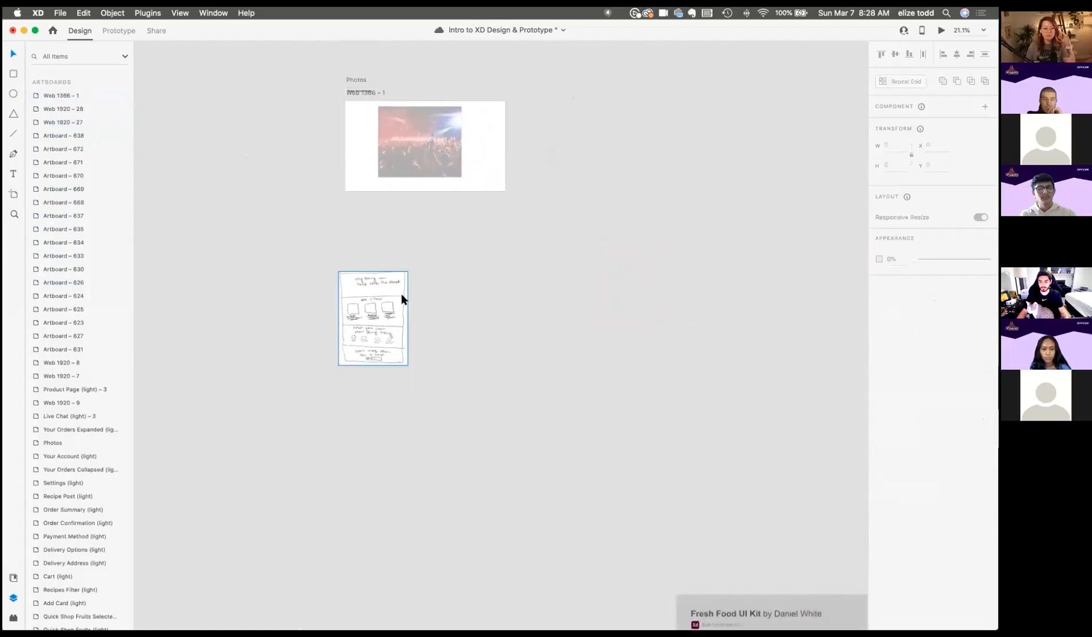
scroll(401, 294, "up", 7)
scroll(402, 294, "left", 1)
scroll(402, 294, "down", 1)
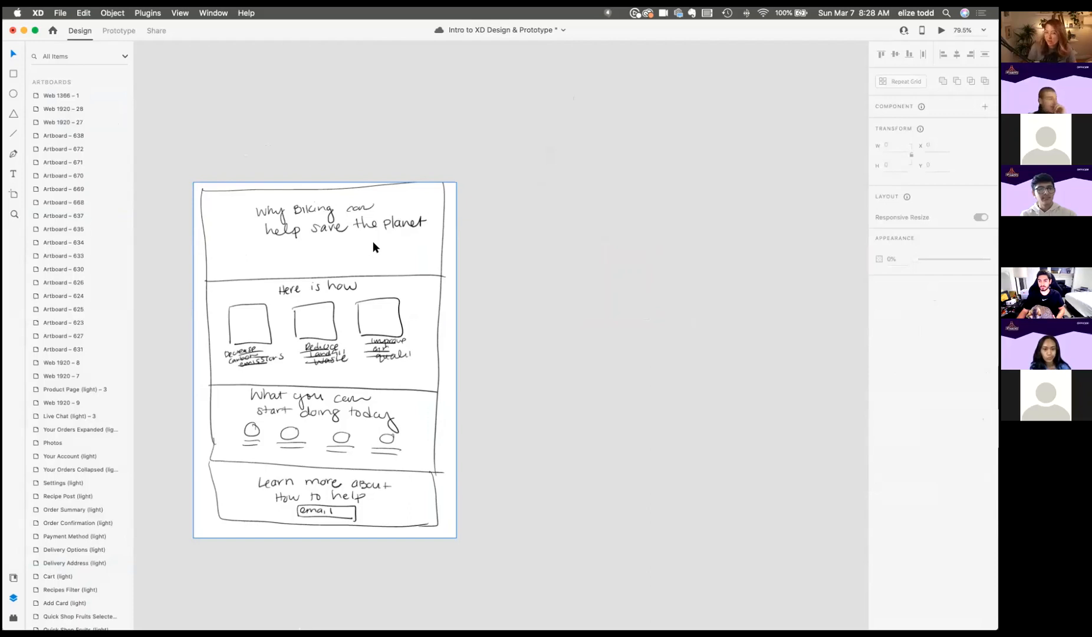
key("super+s")
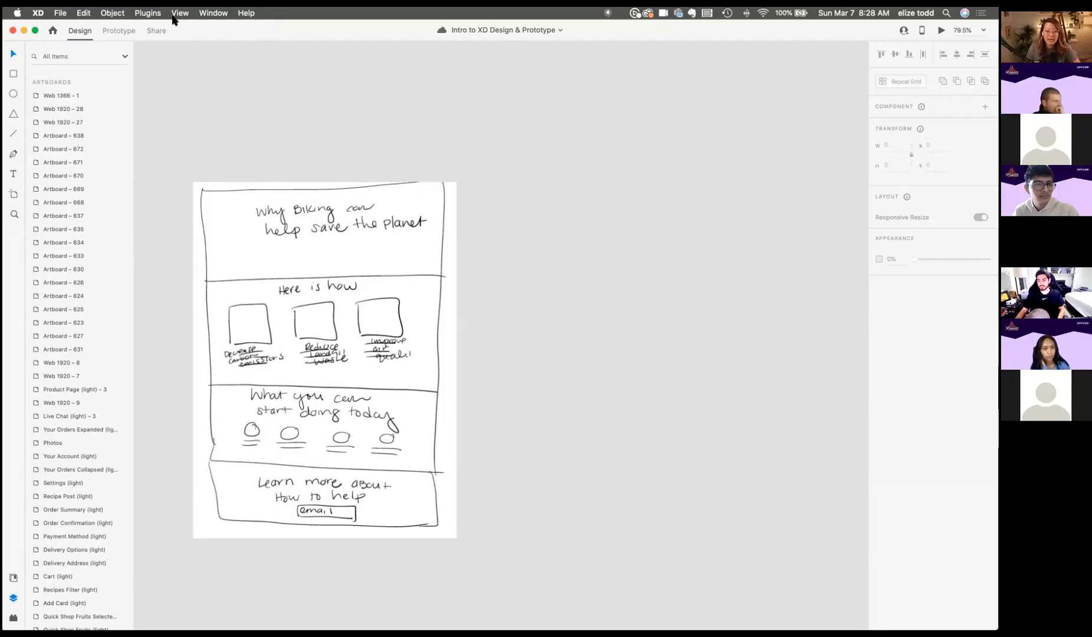
Step: Open the XD plugin browser and search for "quick mockup"
scroll(210, 43, "up", 2)
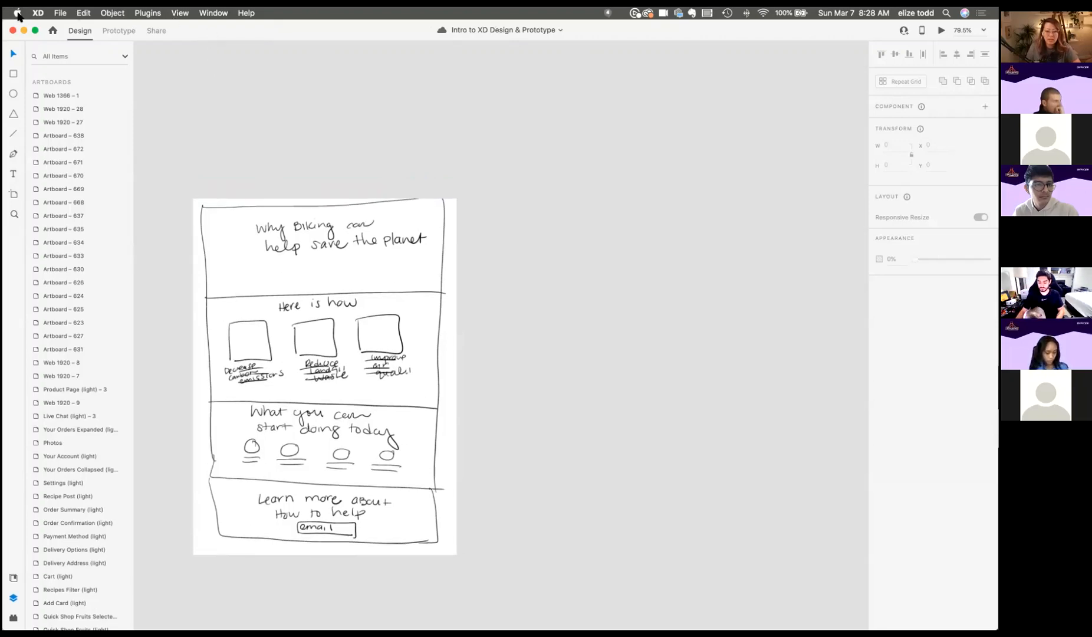
left_click(147, 13)
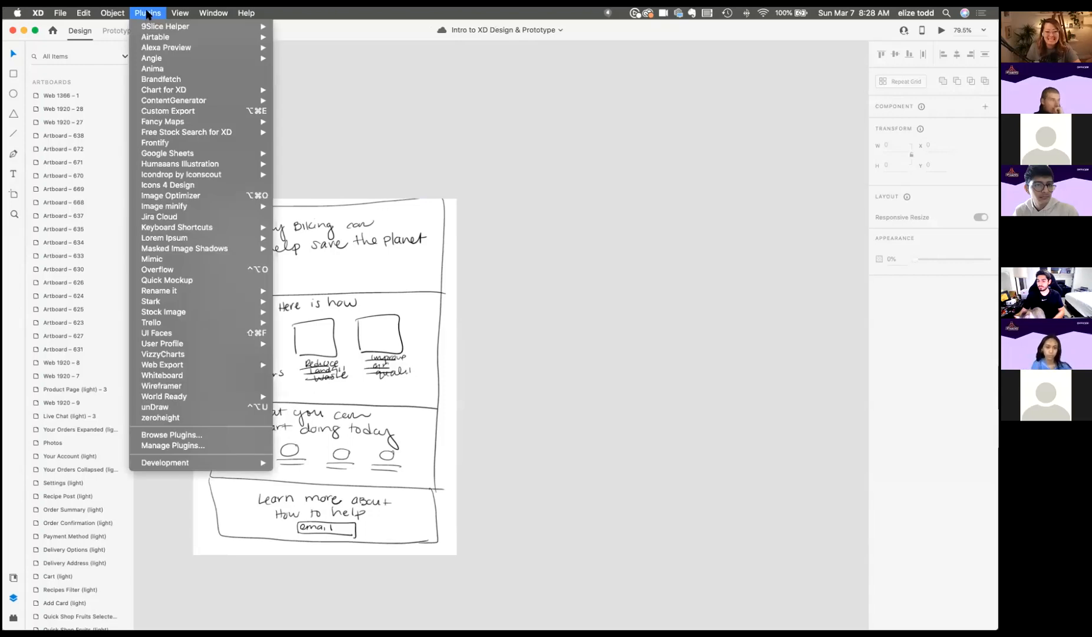
left_click(173, 435)
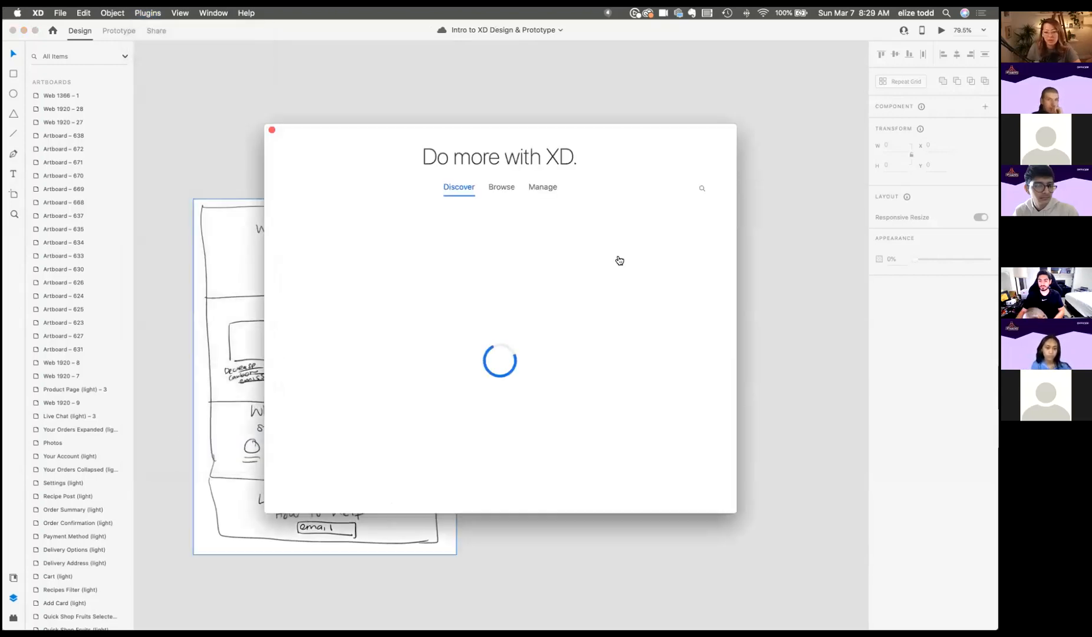
left_click(702, 188)
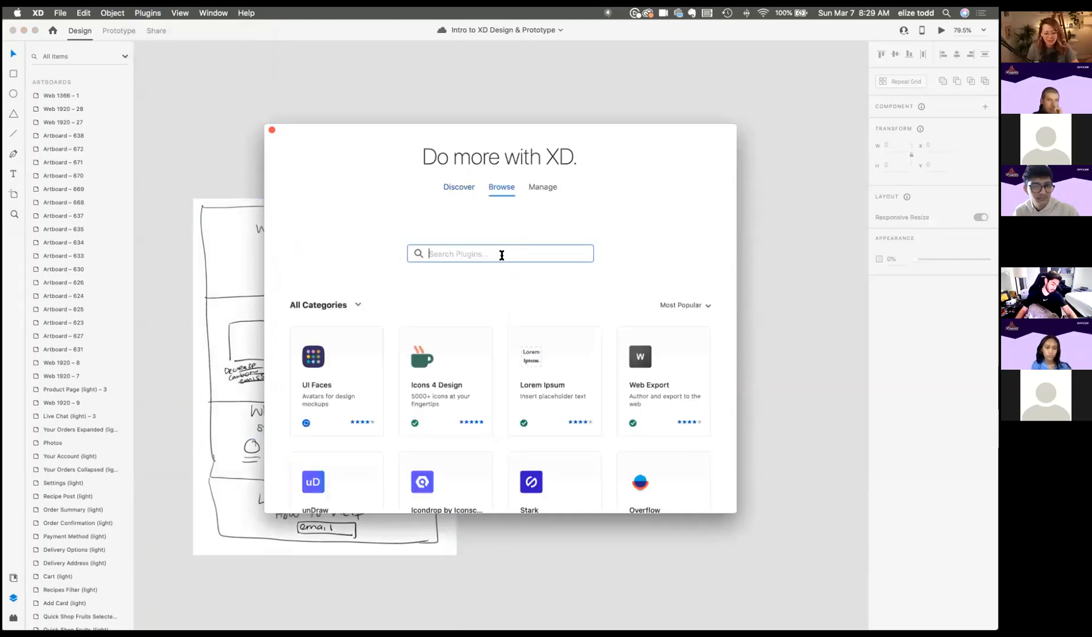
type("quick mockup")
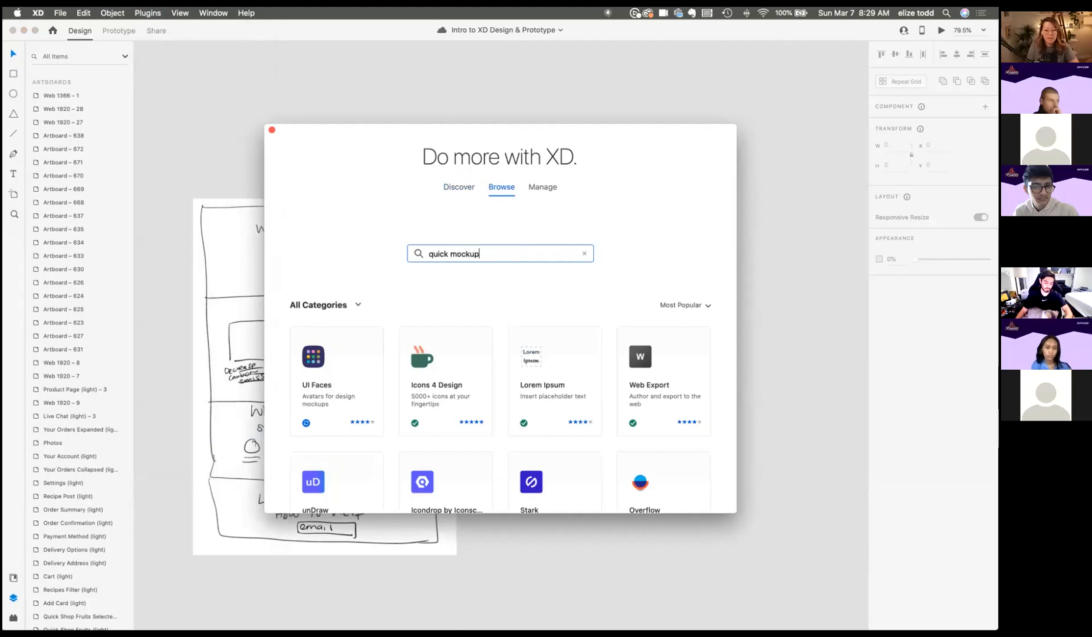
key("Return")
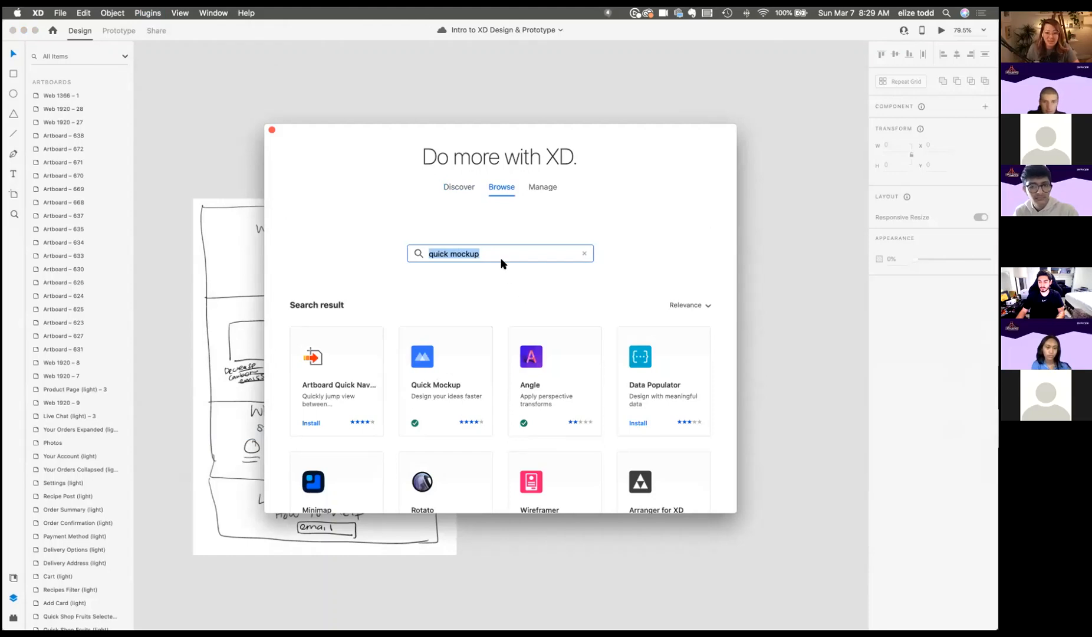
Step: Search the plugin browser for "free stock" and close the browser
key("BackSpace")
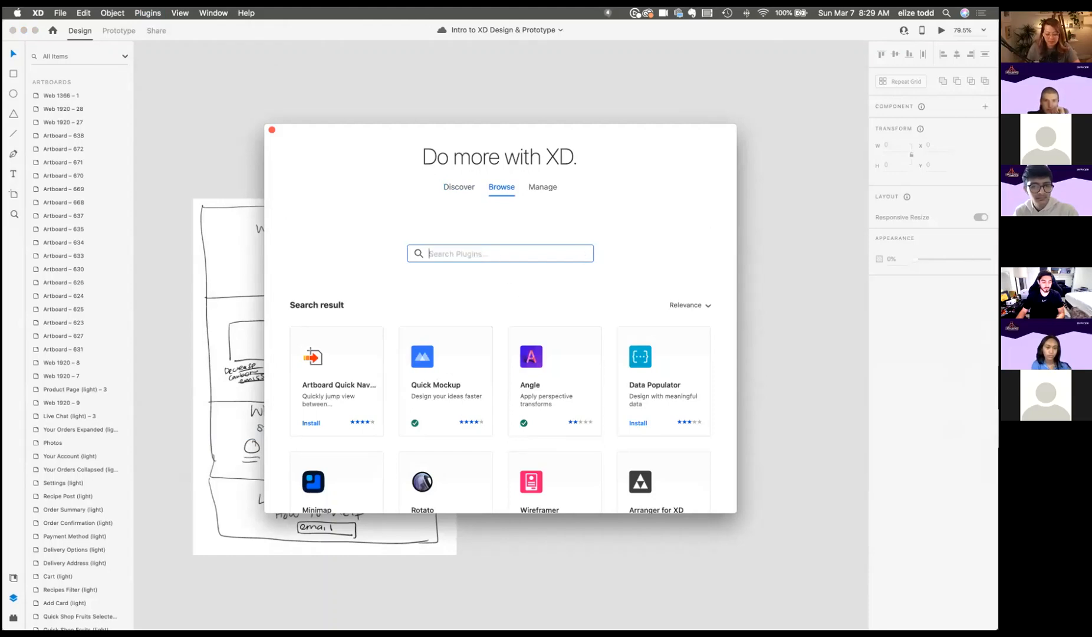
type("free stoc")
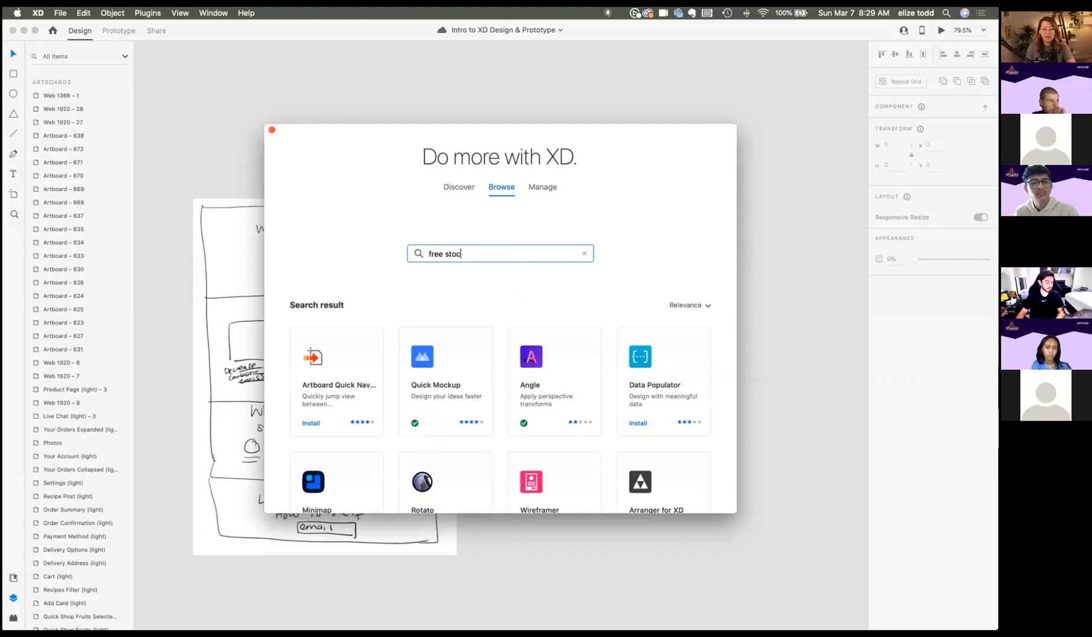
type("k")
key("Return")
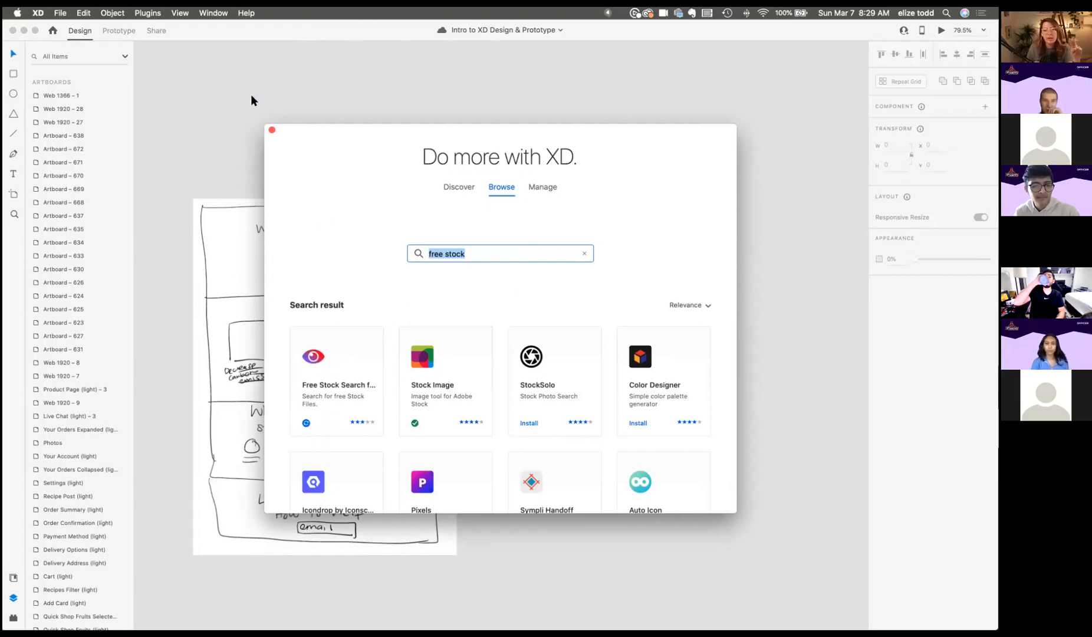
left_click(271, 130)
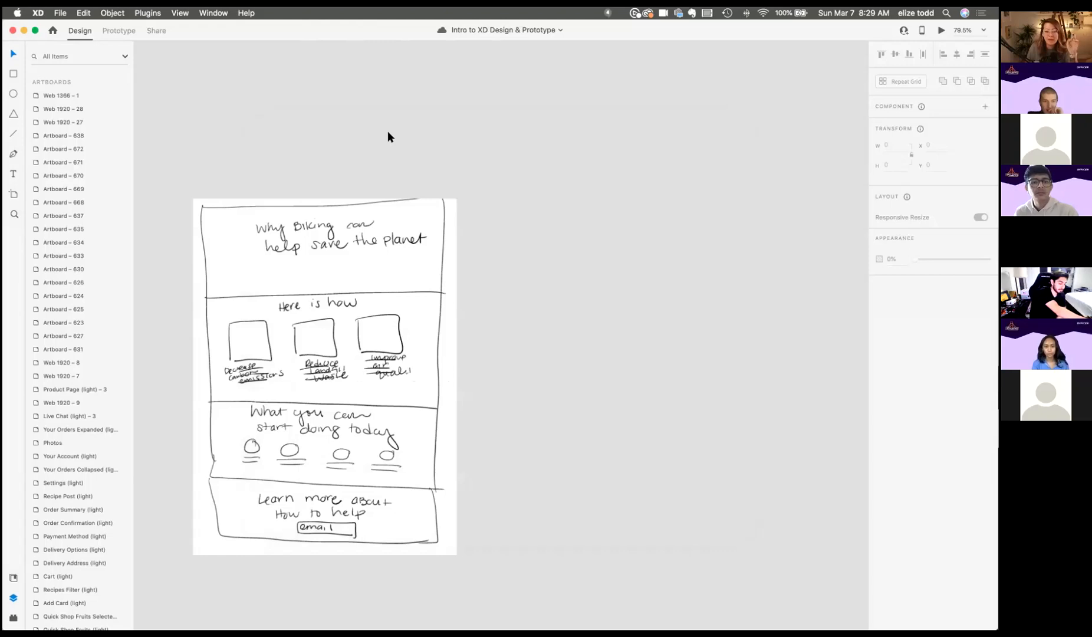
Step: Examine the hand-drawn biking page wireframe closely, from the title section down to the email field
scroll(368, 251, "down", 4)
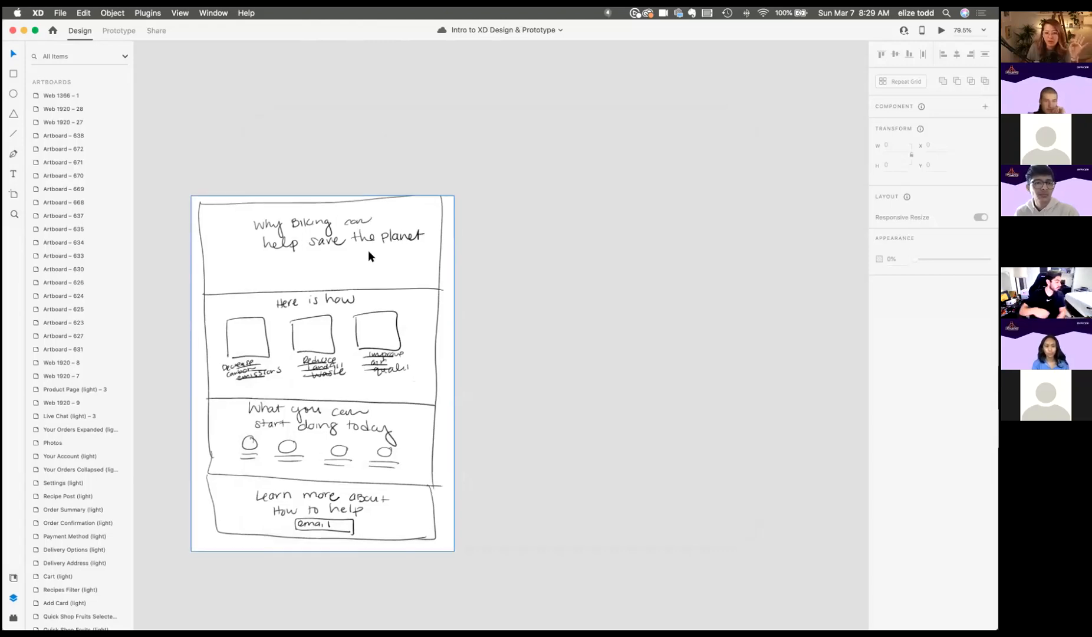
scroll(368, 251, "up", 2)
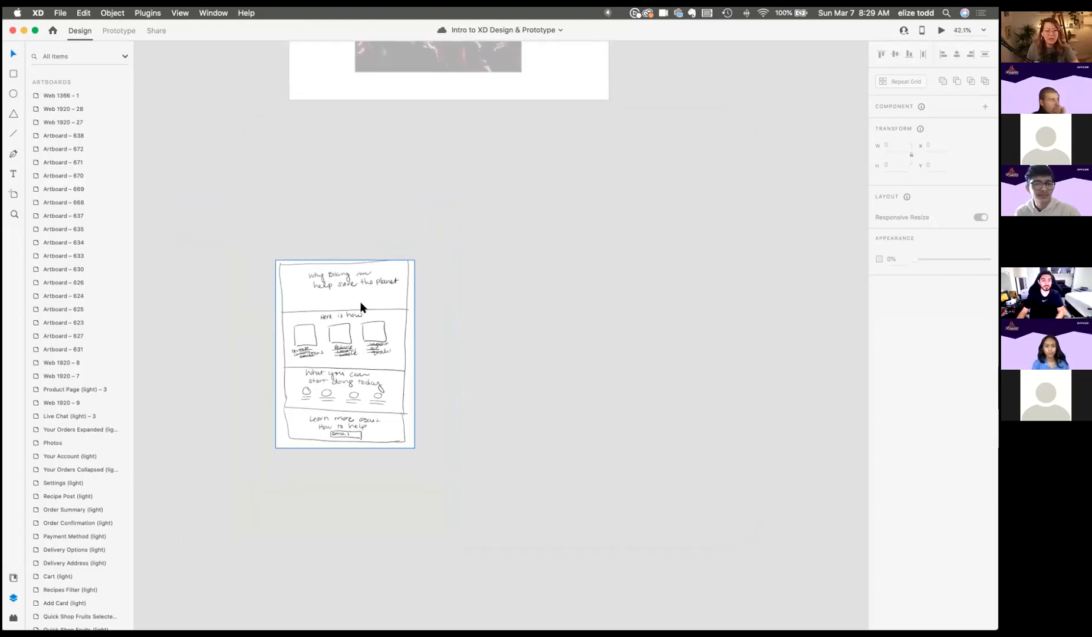
scroll(360, 301, "up", 5)
scroll(360, 302, "down", 3)
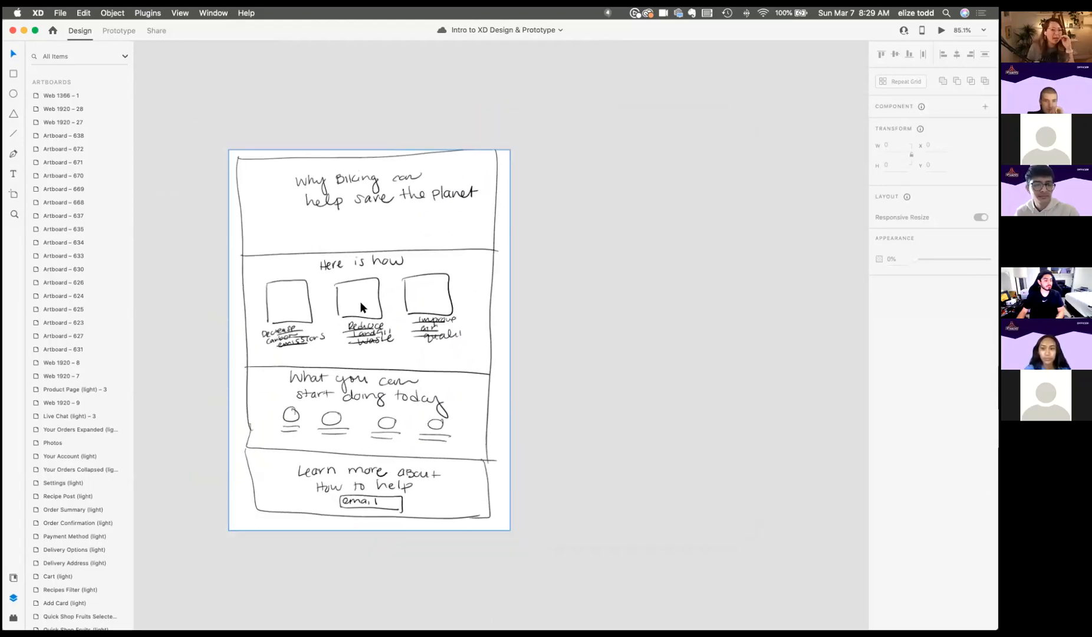
scroll(361, 301, "up", 2)
scroll(361, 302, "left", 2)
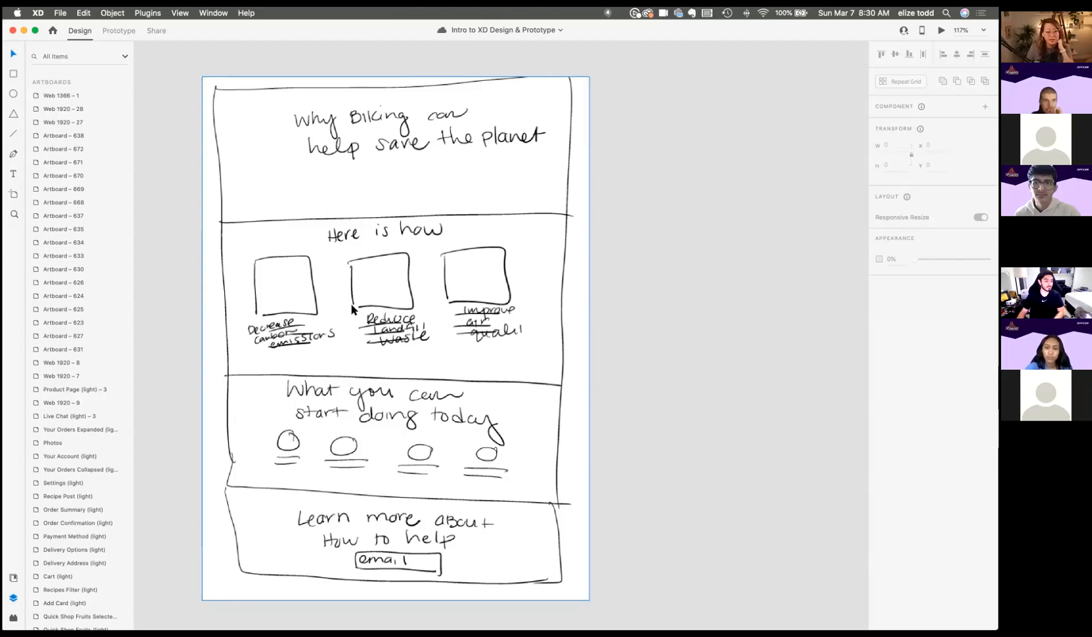
scroll(351, 310, "up", 5)
scroll(351, 304, "down", 5)
scroll(351, 304, "up", 4)
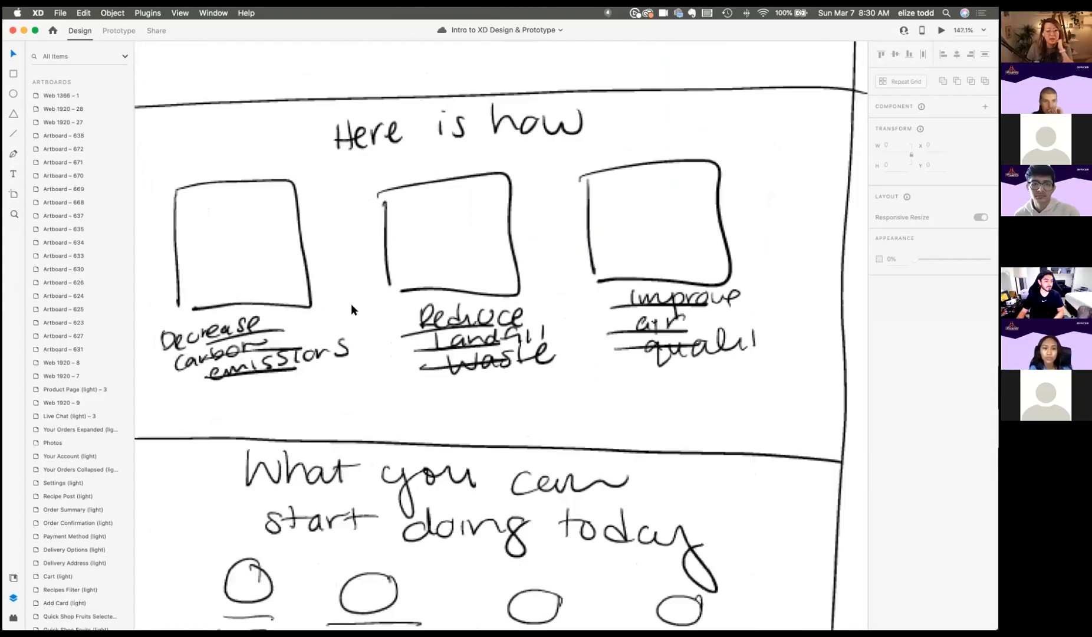
scroll(351, 304, "down", 7)
scroll(352, 308, "down", 8)
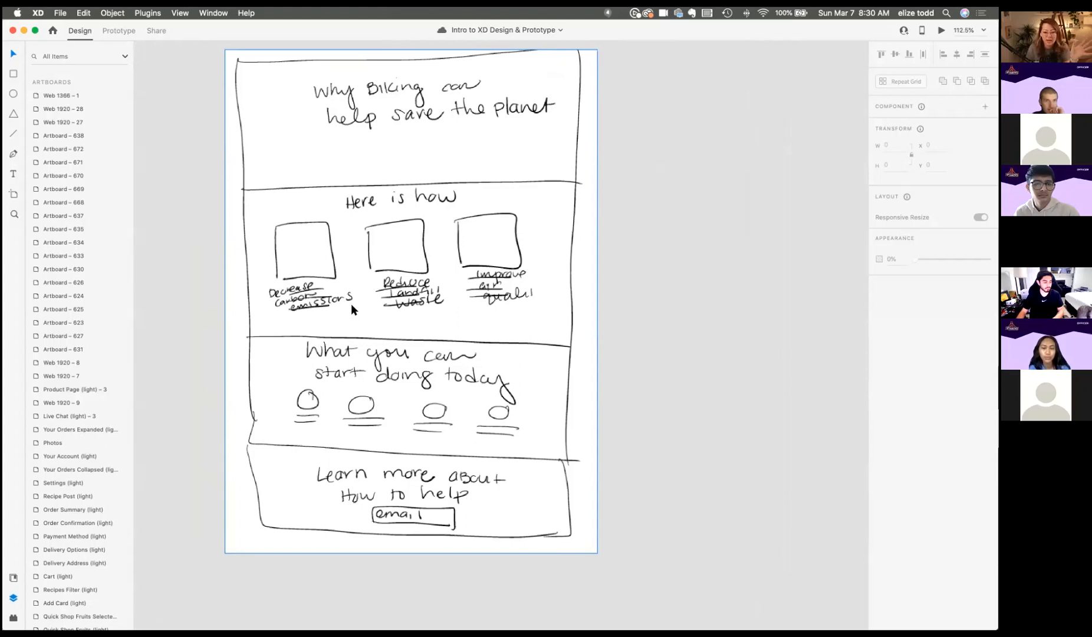
left_click(329, 254)
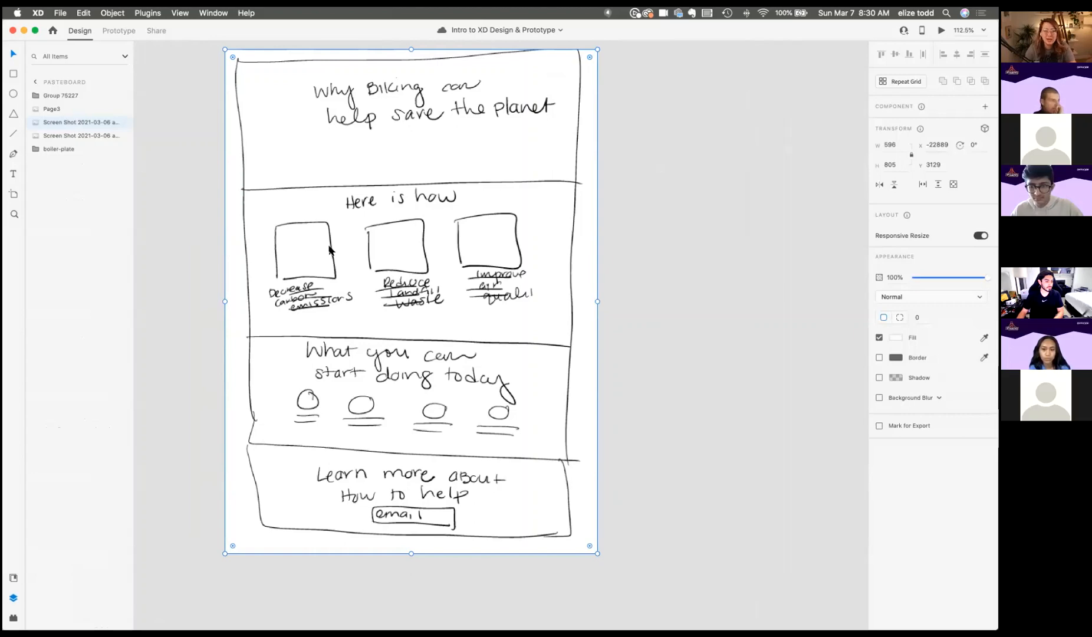
left_click(721, 319)
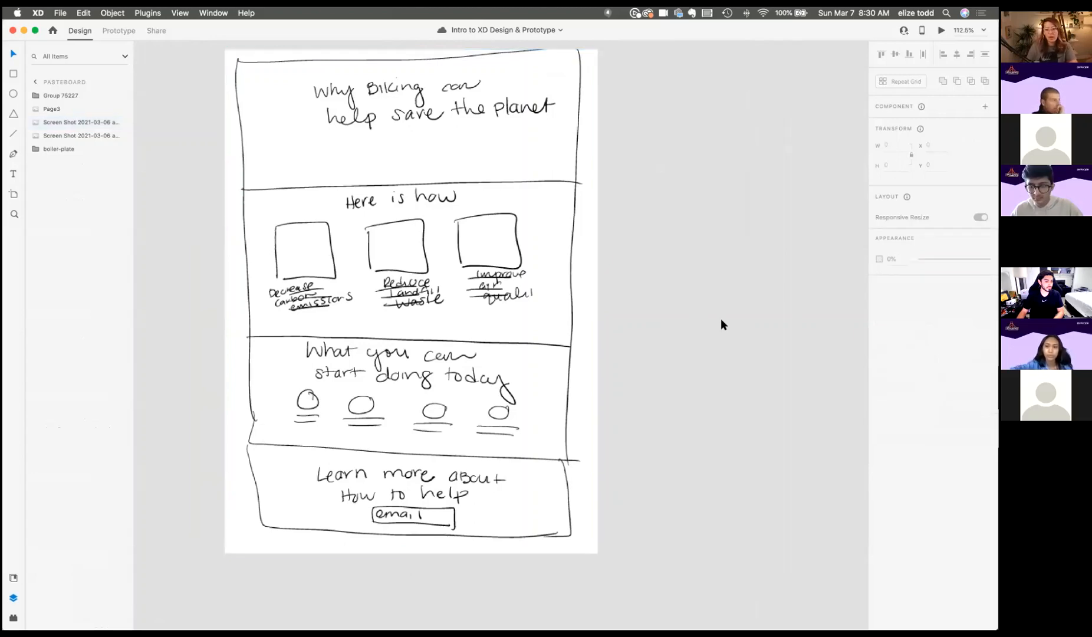
Step: Look over the Fresh Food UI Kit artboards elsewhere in the document and return to the biking page sketch
scroll(572, 328, "down", 5)
scroll(572, 328, "right", 3)
scroll(573, 326, "down", 10)
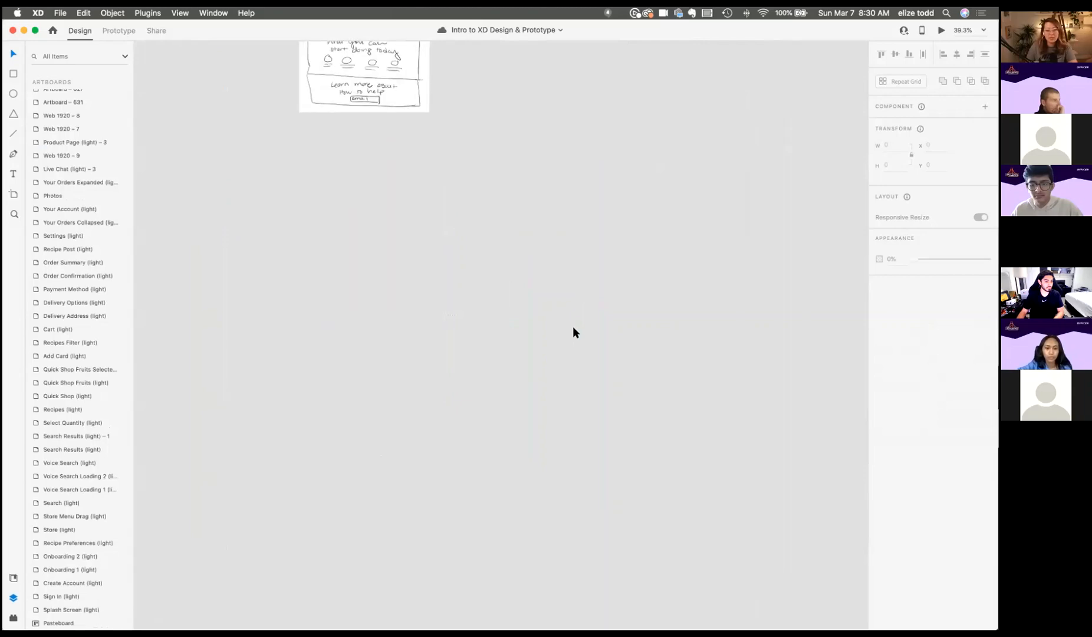
scroll(572, 326, "right", 5)
scroll(573, 326, "down", 3)
scroll(572, 326, "left", 2)
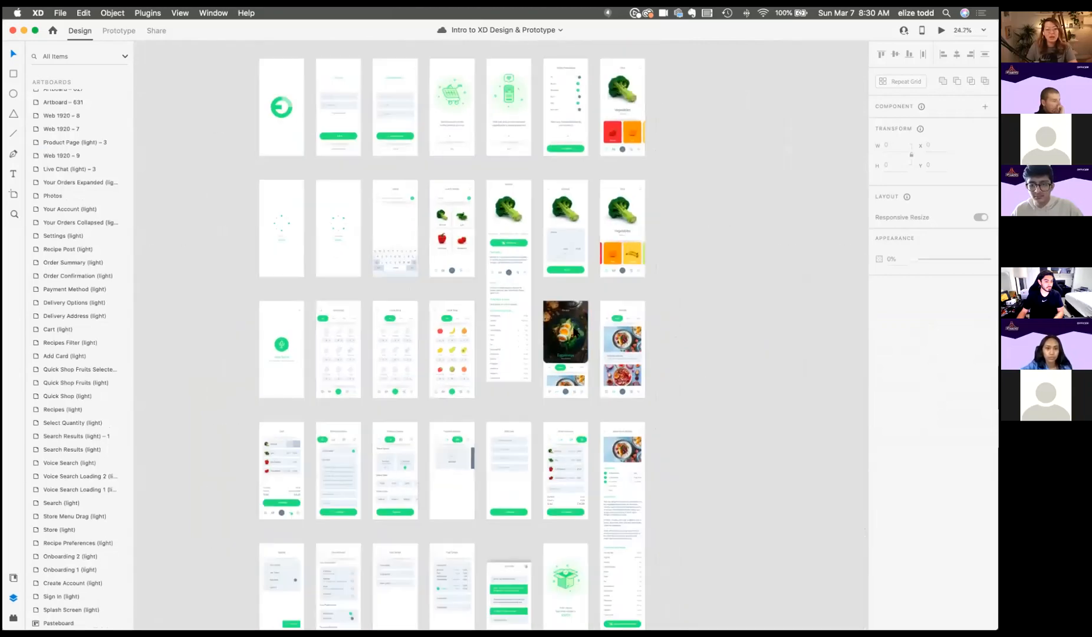
scroll(554, 110, "up", 2)
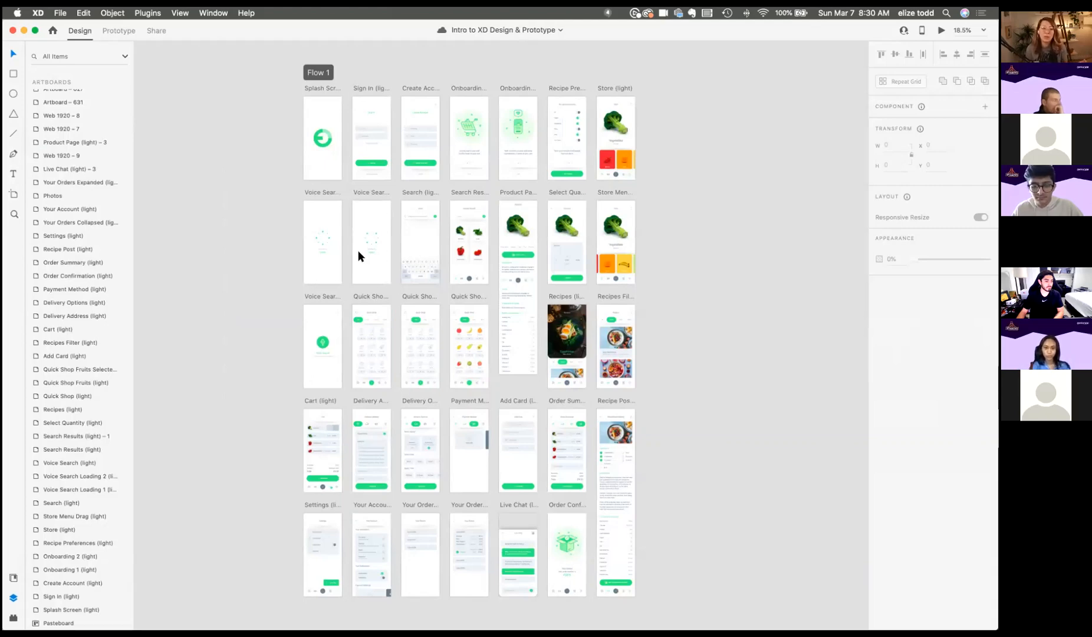
scroll(358, 250, "down", 3)
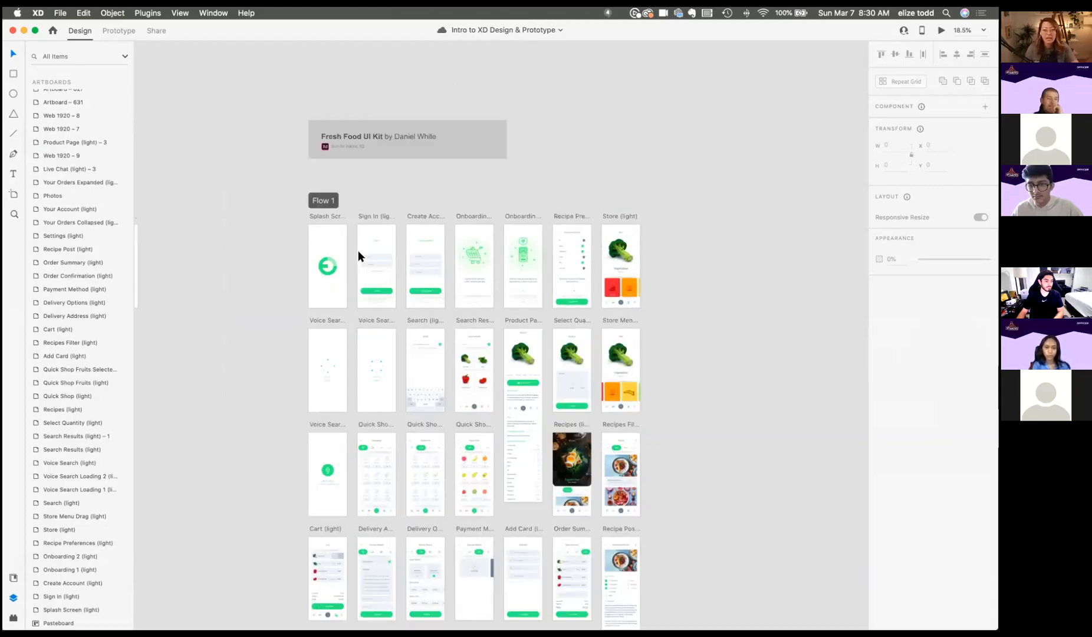
scroll(359, 250, "up", 10)
scroll(340, 345, "up", 10)
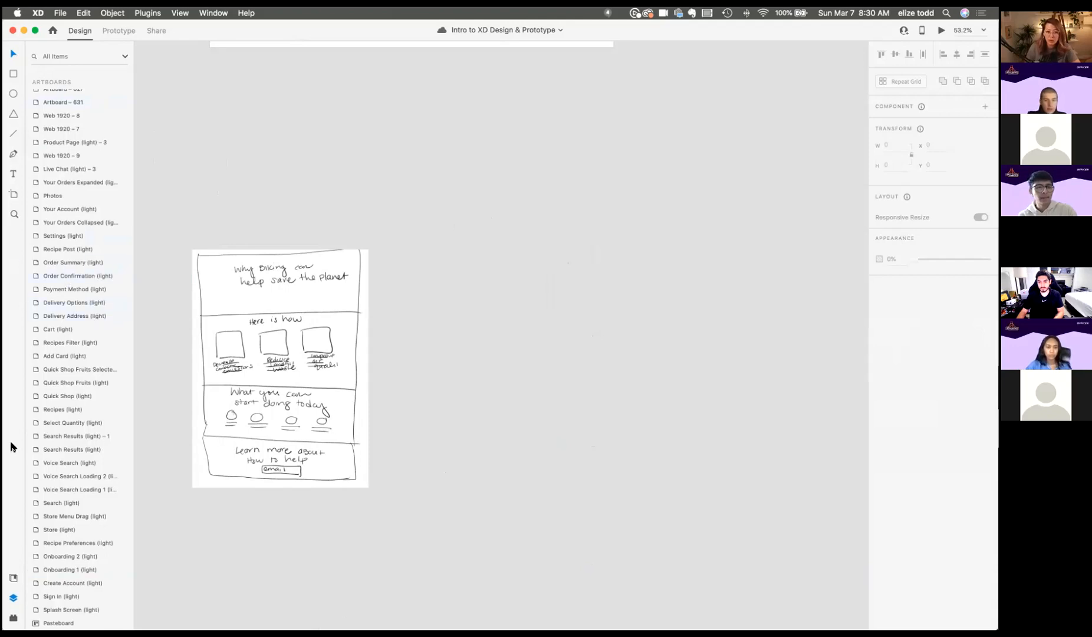
Step: Show the installed plugins in place of the layers list and open Quick Mockup
left_click(13, 599)
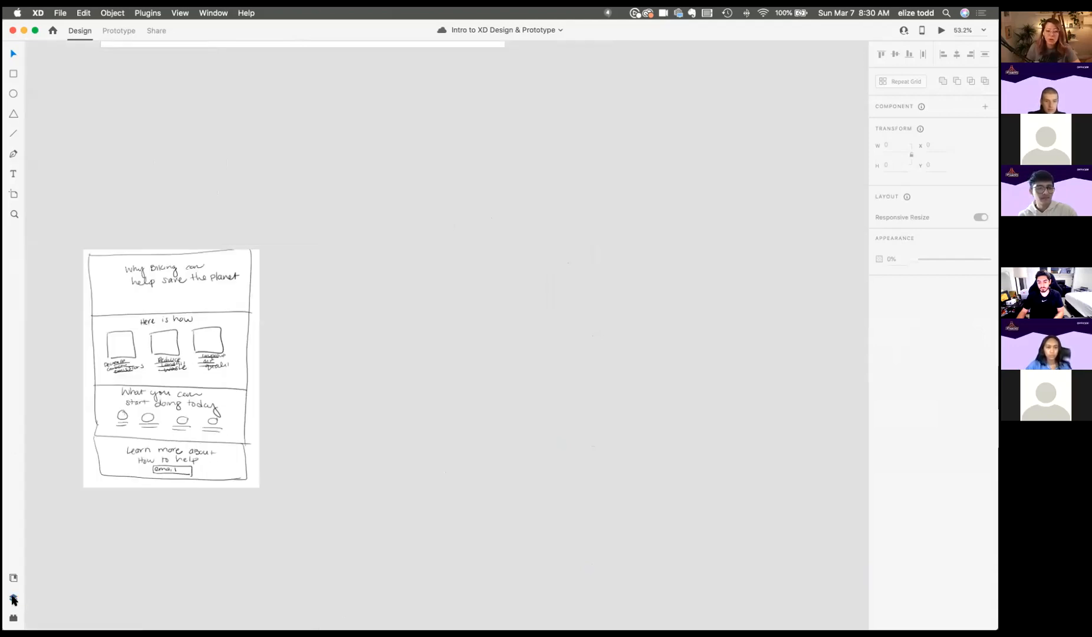
left_click(13, 599)
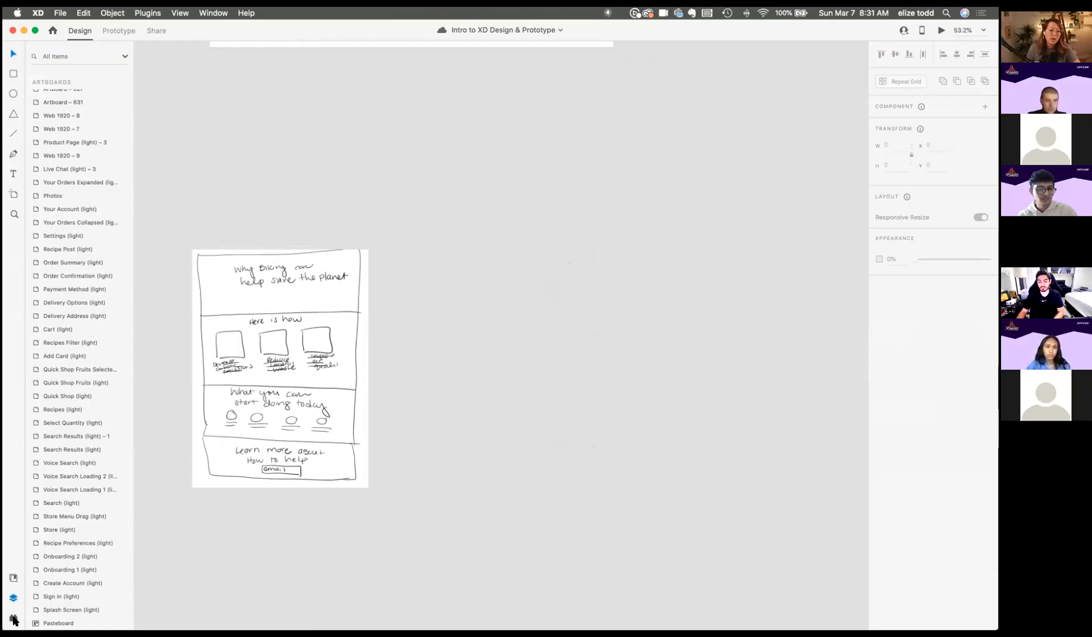
left_click(13, 619)
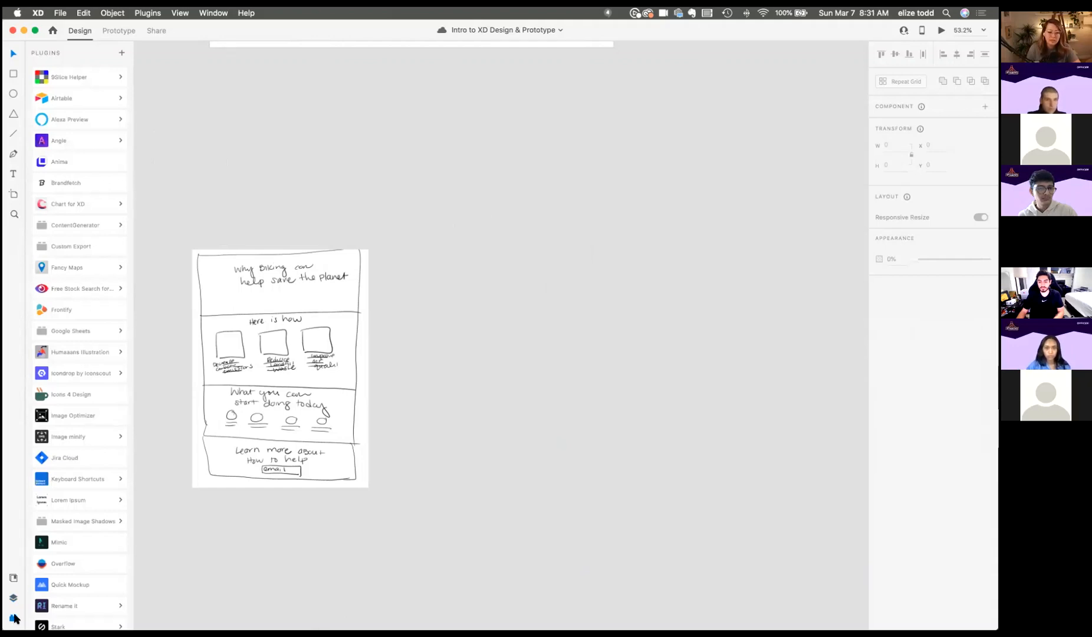
scroll(88, 514, "down", 2)
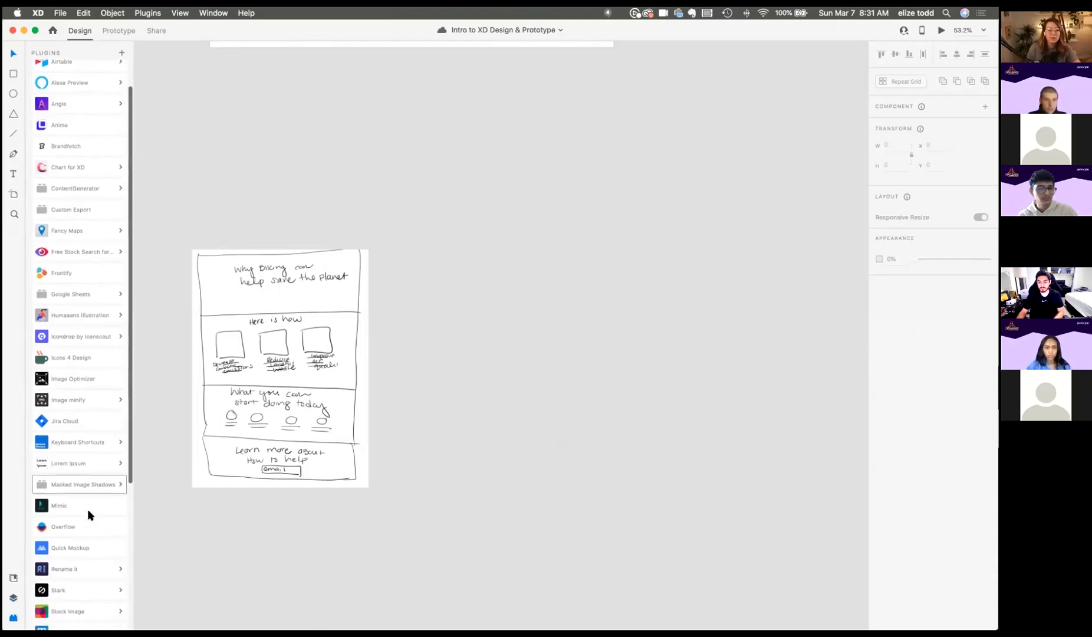
left_click(72, 547)
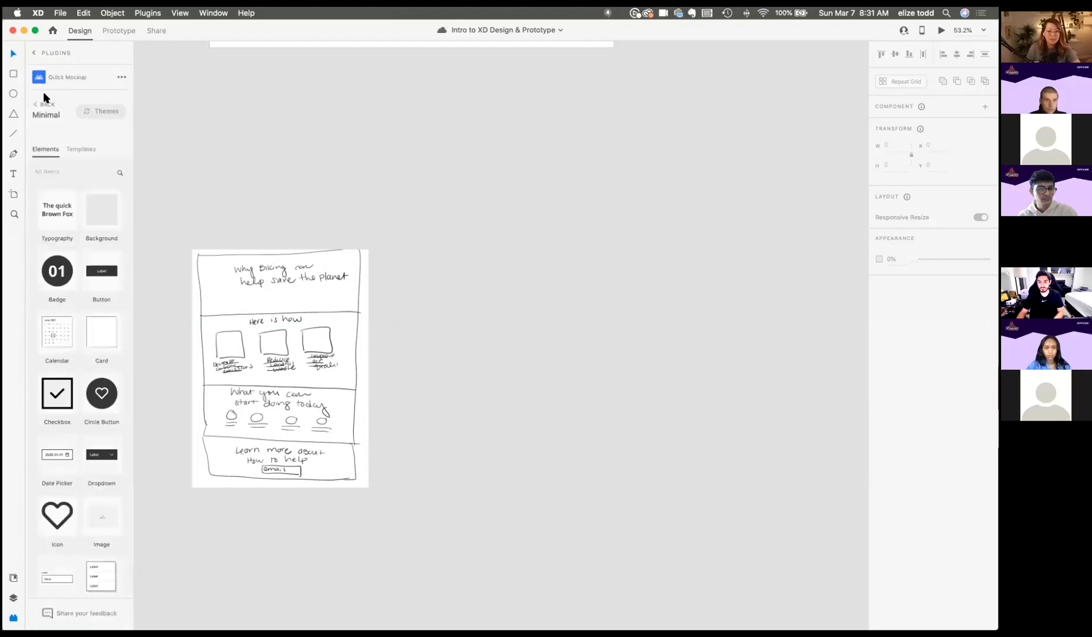
Step: Review the available Quick Mockup themes and choose the Minimal bright theme
left_click(39, 109)
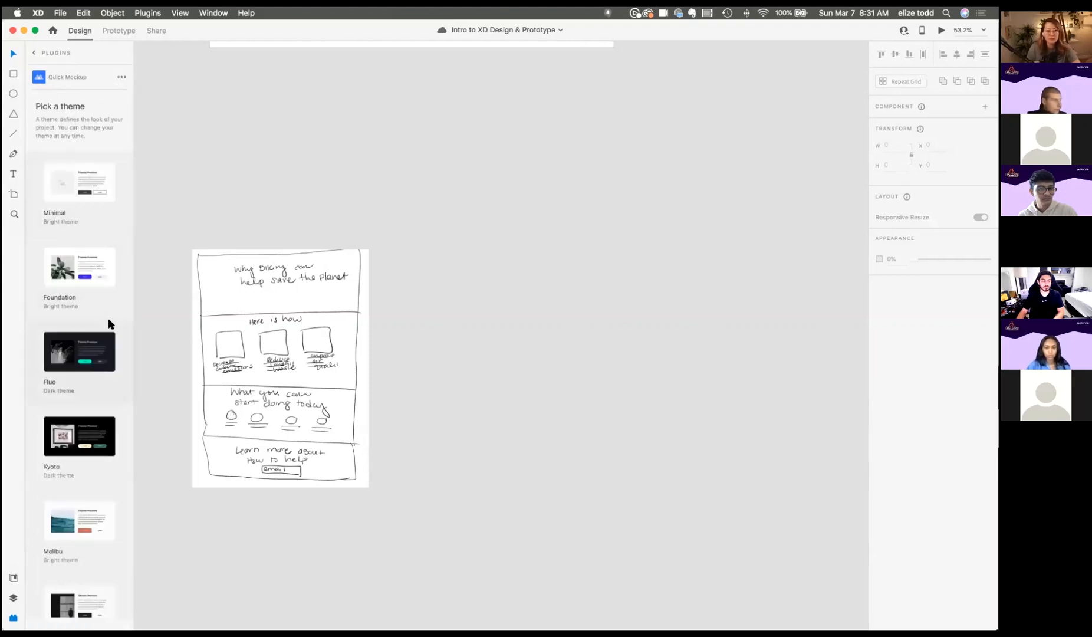
scroll(90, 327, "down", 6)
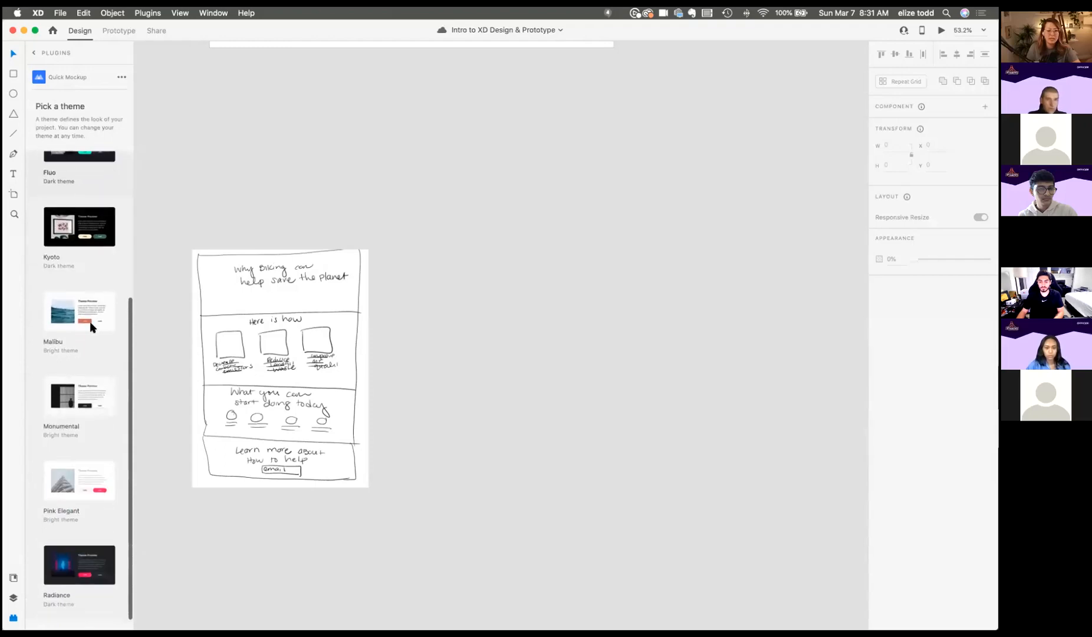
scroll(92, 326, "up", 6)
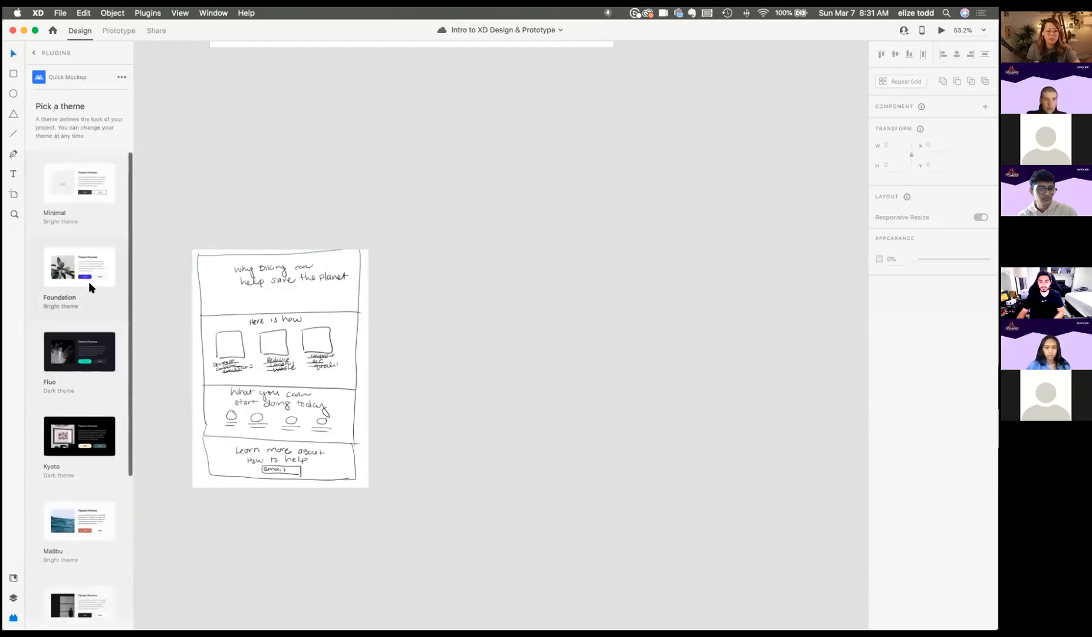
left_click(99, 192)
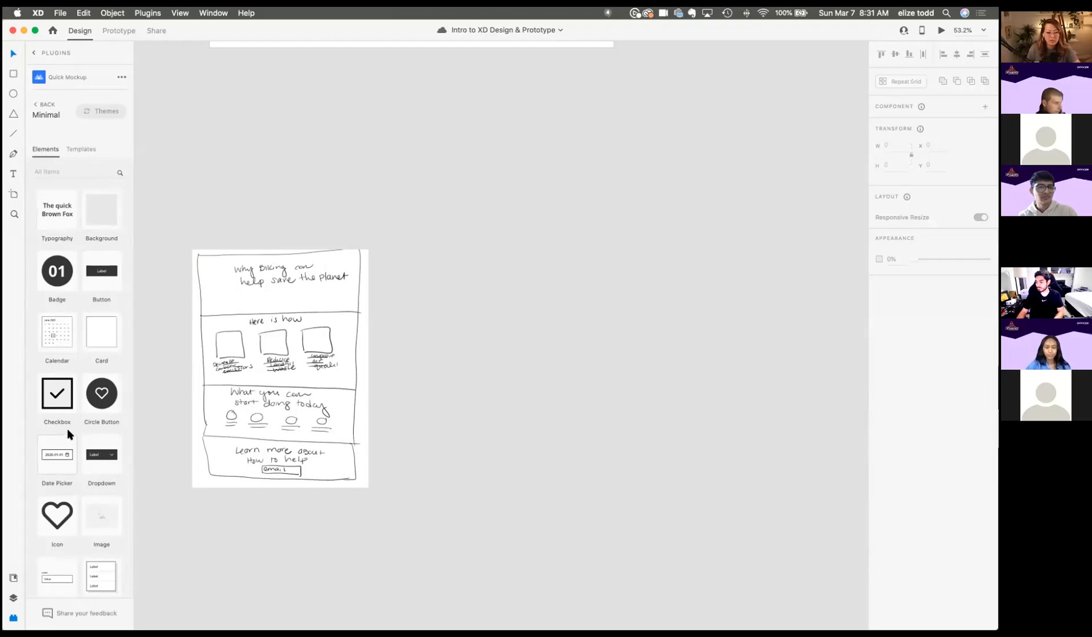
Step: Browse the Minimal theme's elements and its desktop page templates
scroll(68, 432, "down", 5)
scroll(43, 469, "up", 5)
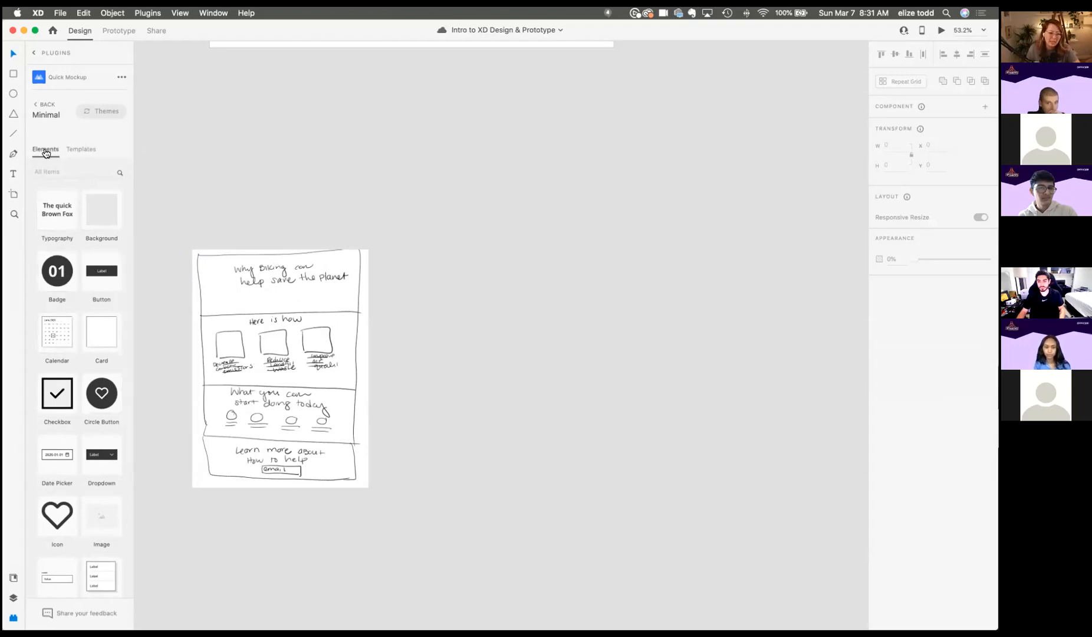
left_click(85, 152)
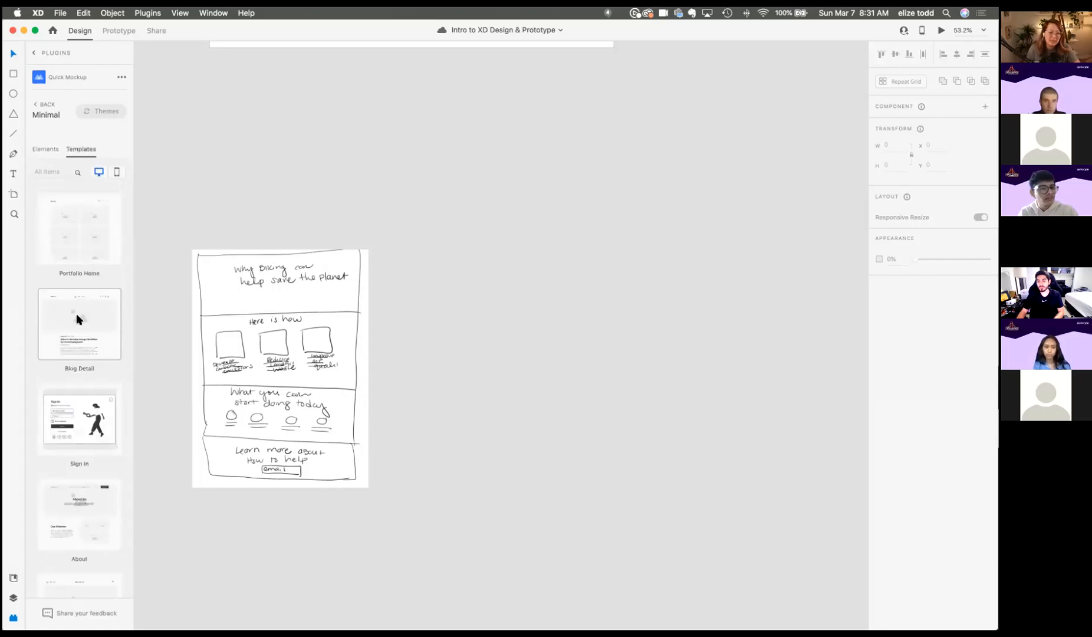
scroll(87, 413, "down", 3)
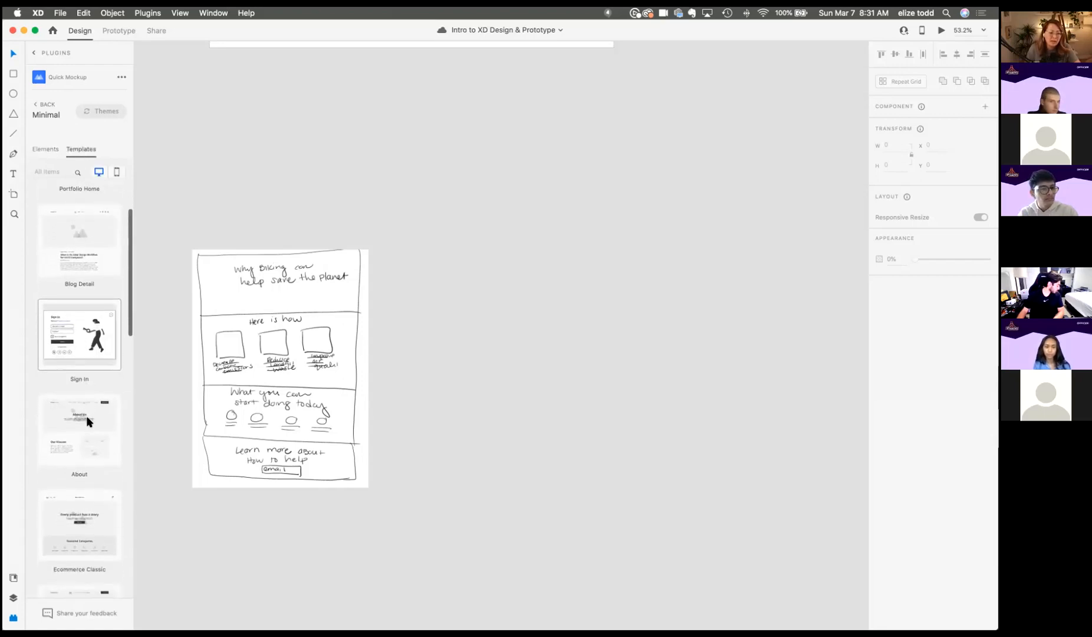
Step: Add the Classic Home desktop template from the Minimal theme to the document
scroll(88, 421, "down", 7)
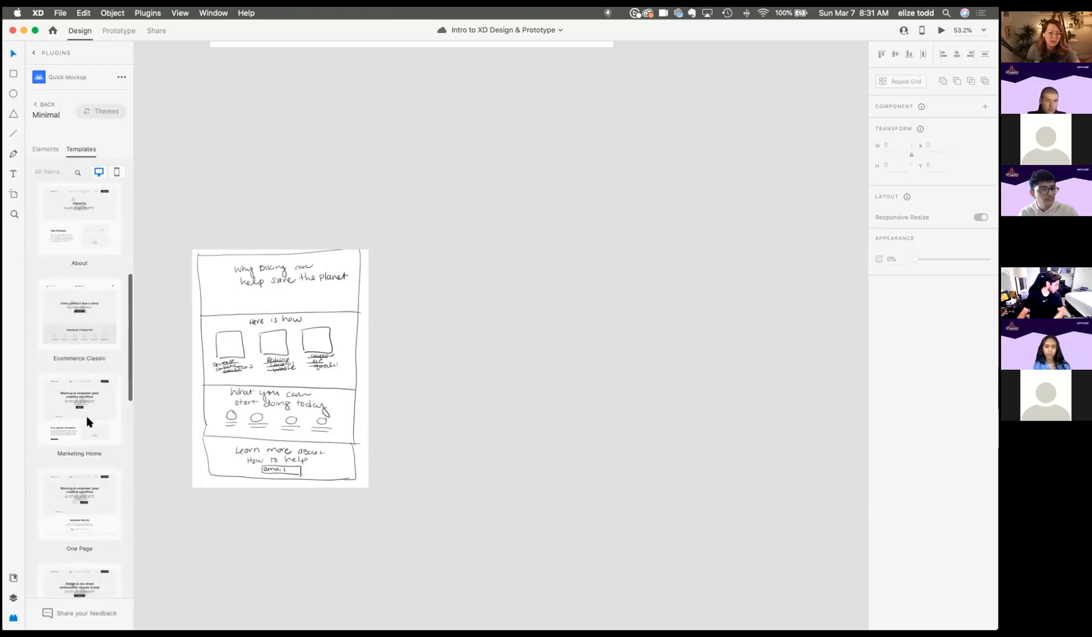
scroll(68, 413, "down", 2)
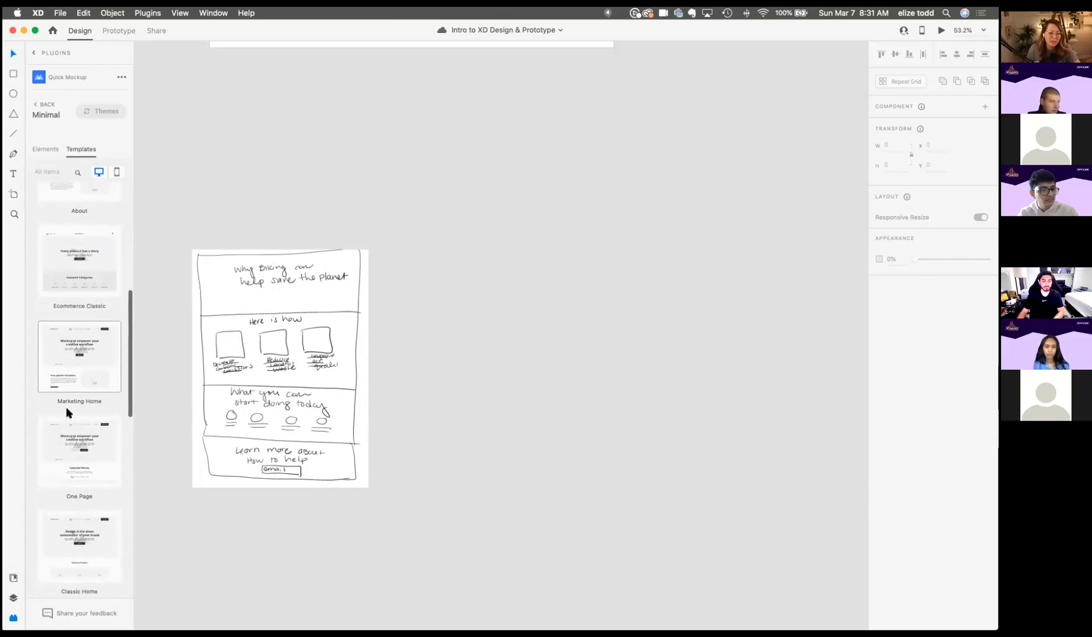
scroll(83, 519, "down", 2)
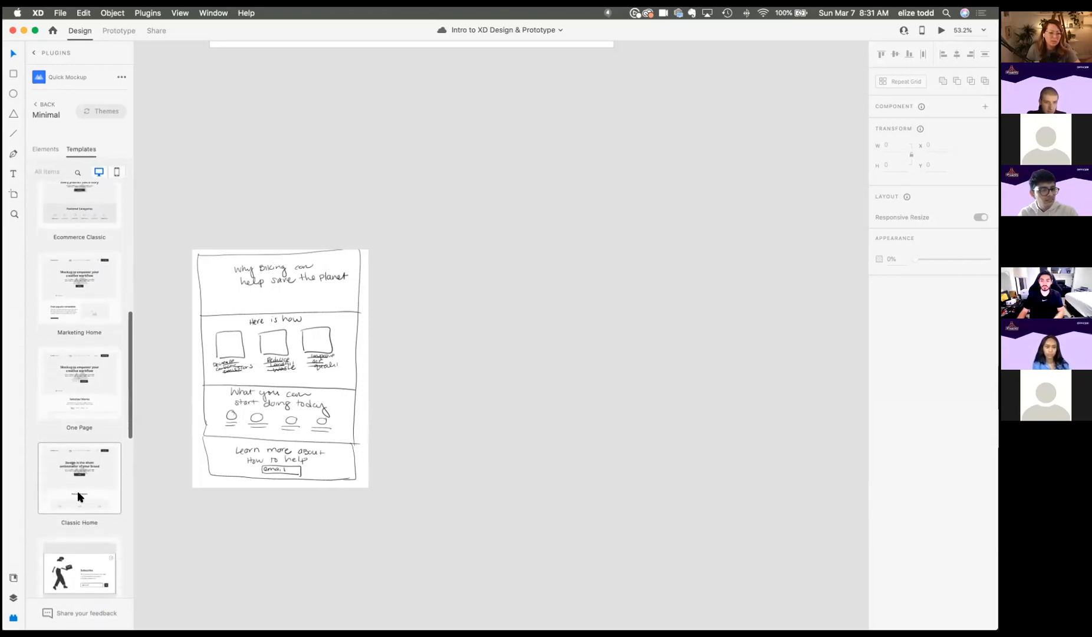
left_click(76, 489)
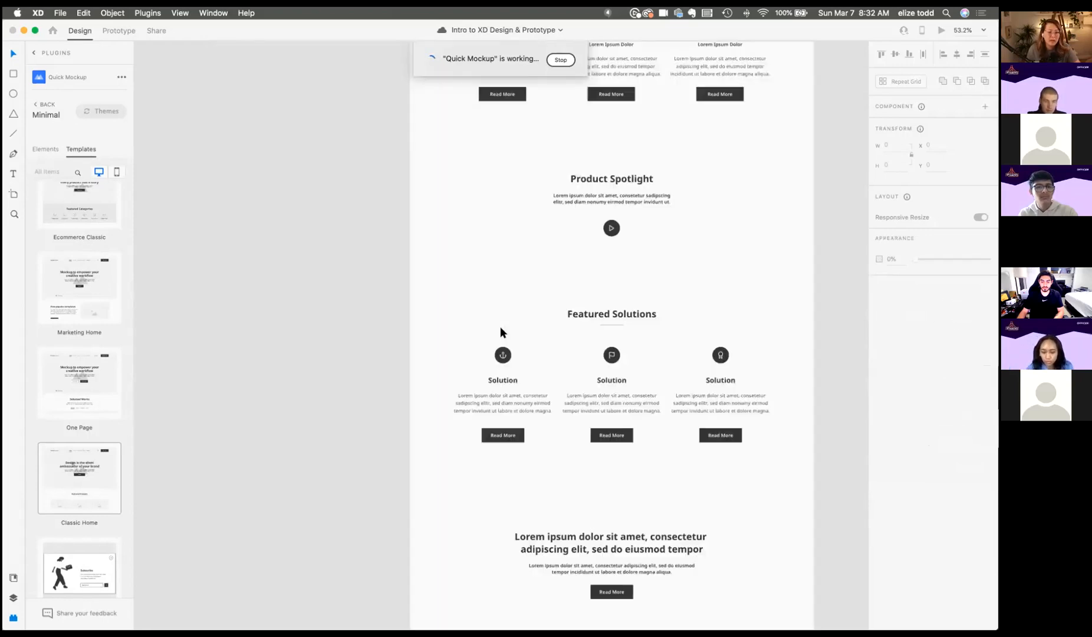
Step: Move the Classic Home artboard from the end of the slide row to the area near the biking page sketch
scroll(614, 358, "down", 8)
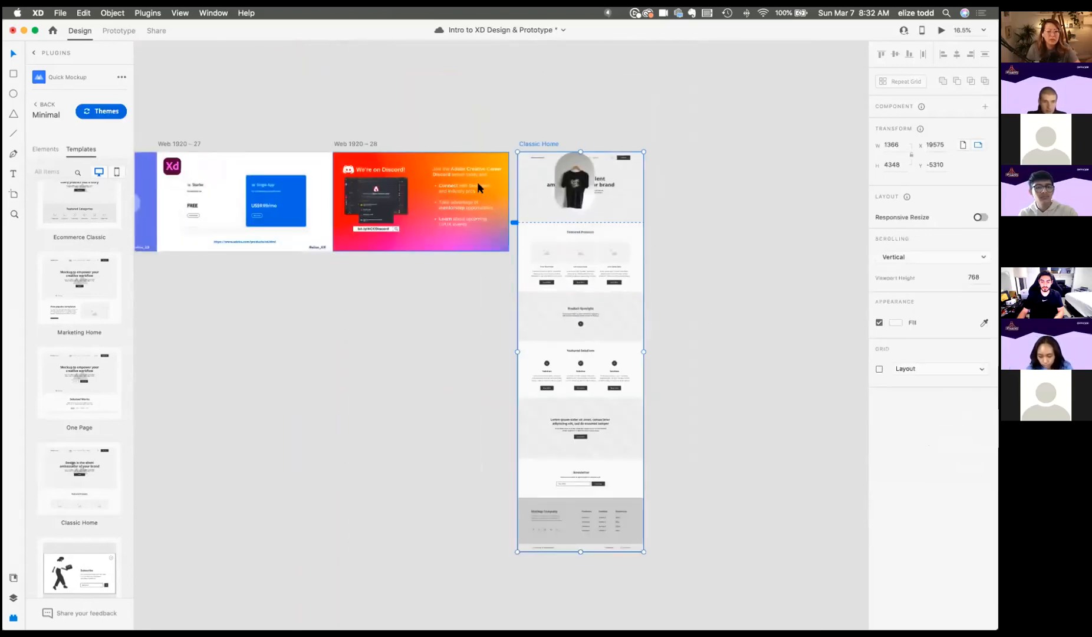
scroll(478, 182, "down", 5)
scroll(477, 182, "left", 3)
left_click_drag(667, 186, 303, 293)
scroll(490, 259, "left", 6)
scroll(276, 306, "left", 15)
scroll(275, 305, "down", 2)
scroll(293, 319, "down", 3)
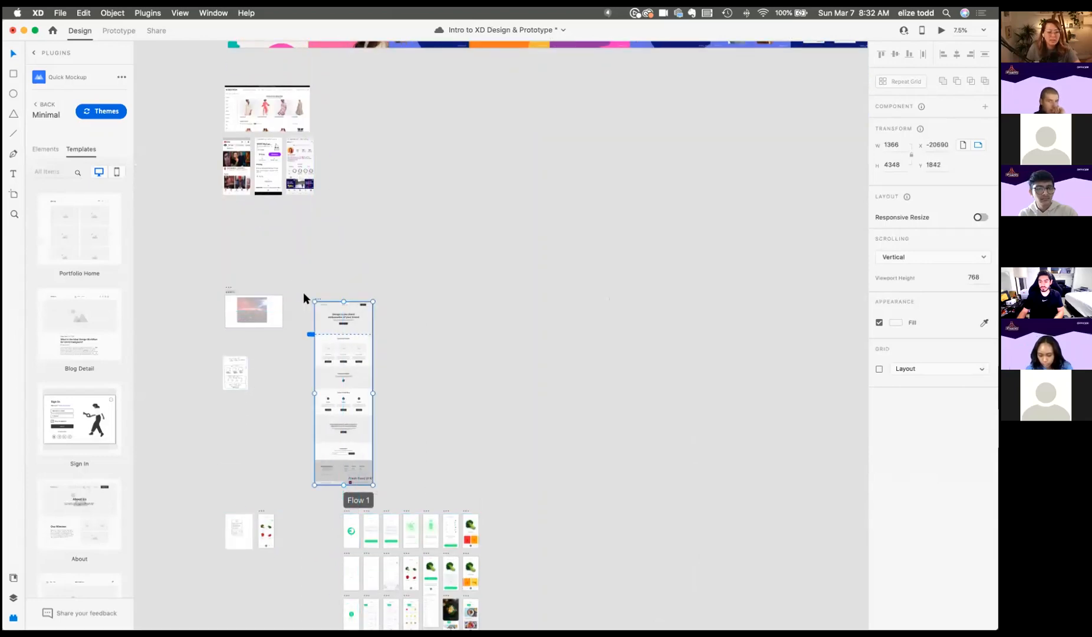
Step: Move the artboards above the biking page sketch out of the way and shift the sketch up into the freed space
left_click_drag(220, 269, 284, 334)
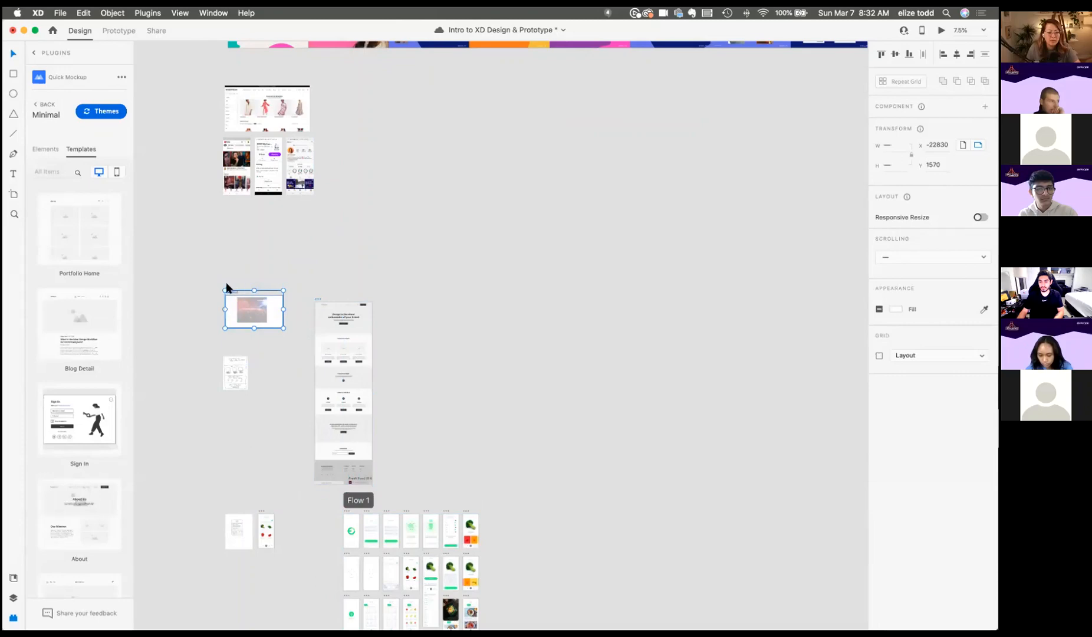
left_click_drag(226, 281, 153, 206)
left_click_drag(235, 373, 234, 311)
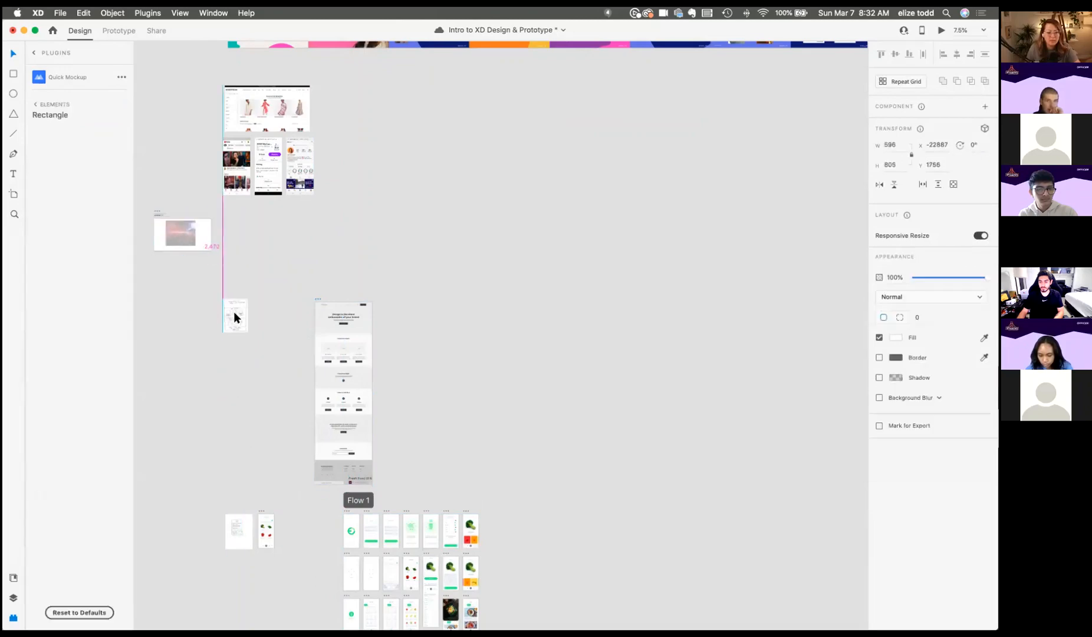
Step: Place the Classic Home artboard directly beside the biking page sketch
left_click_drag(314, 292, 251, 286)
key("super+3")
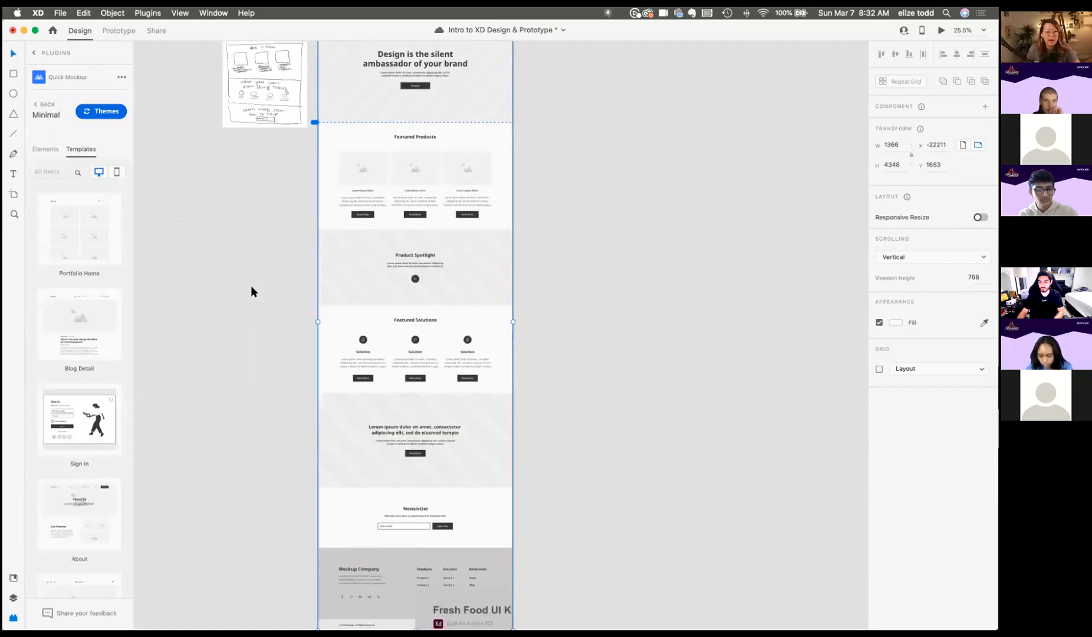
key("super+equal")
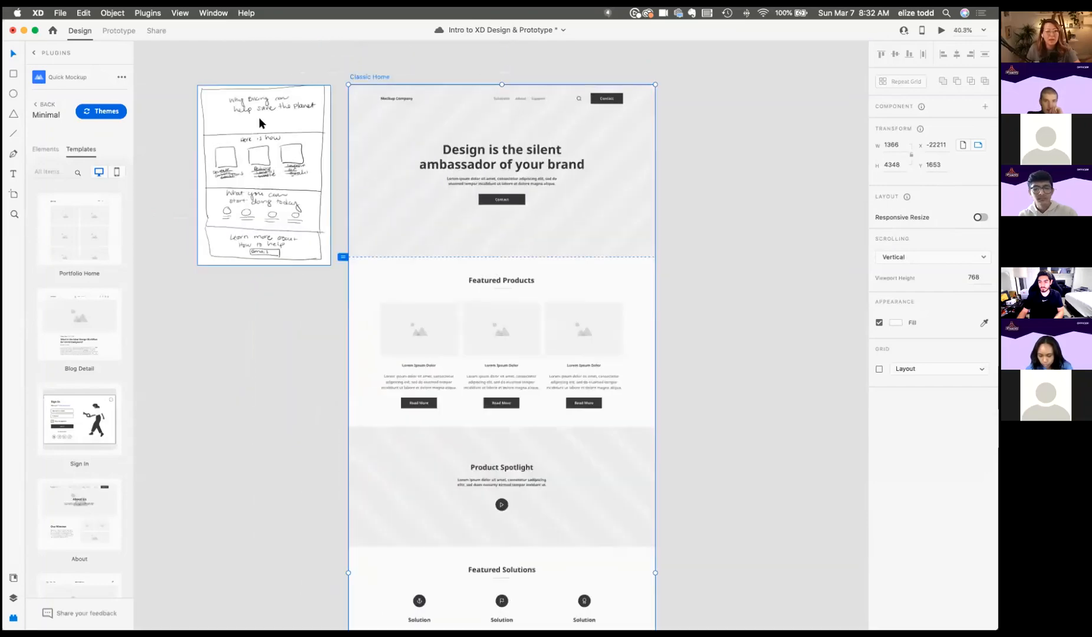
scroll(259, 117, "up", 2)
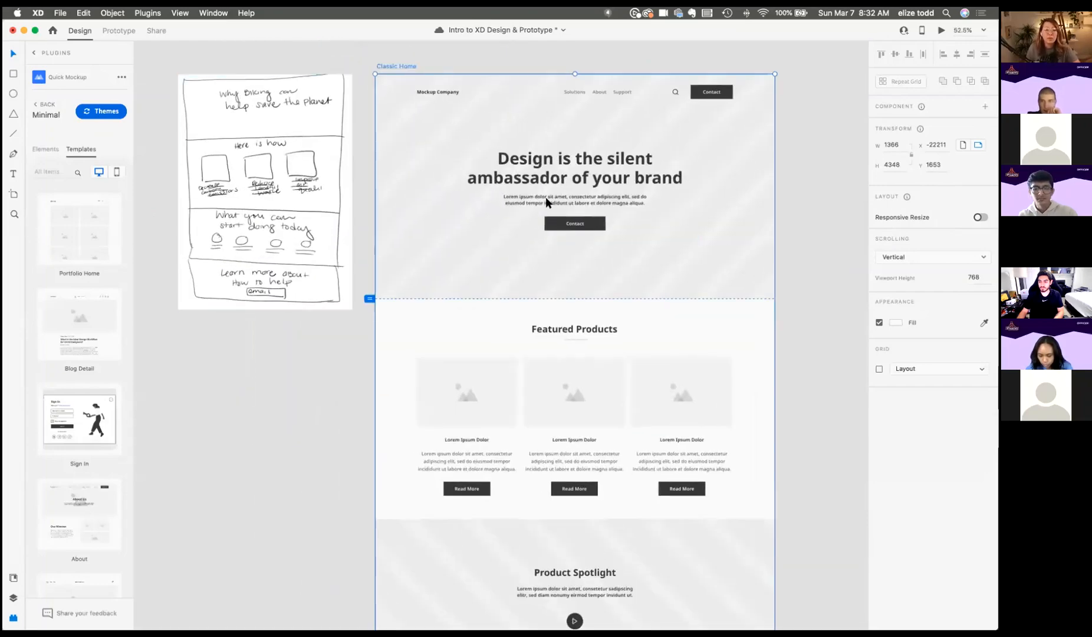
Step: Replace the hero heading of the Classic Home artboard with "Why Biking can help save the planet"
left_click(506, 178)
left_click(505, 177)
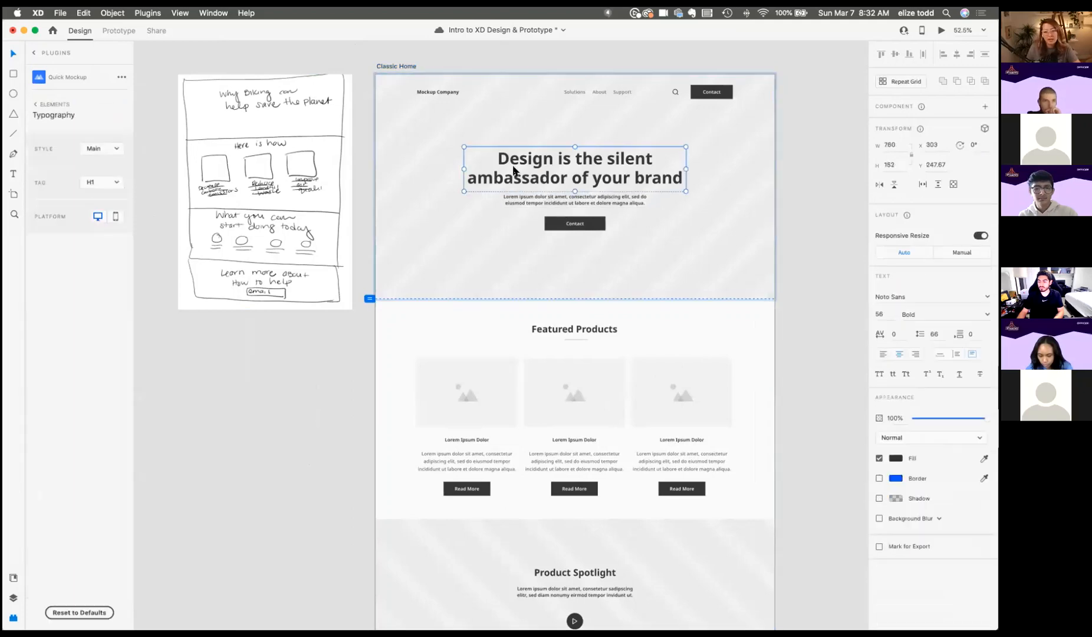
double_click(513, 169)
type("W")
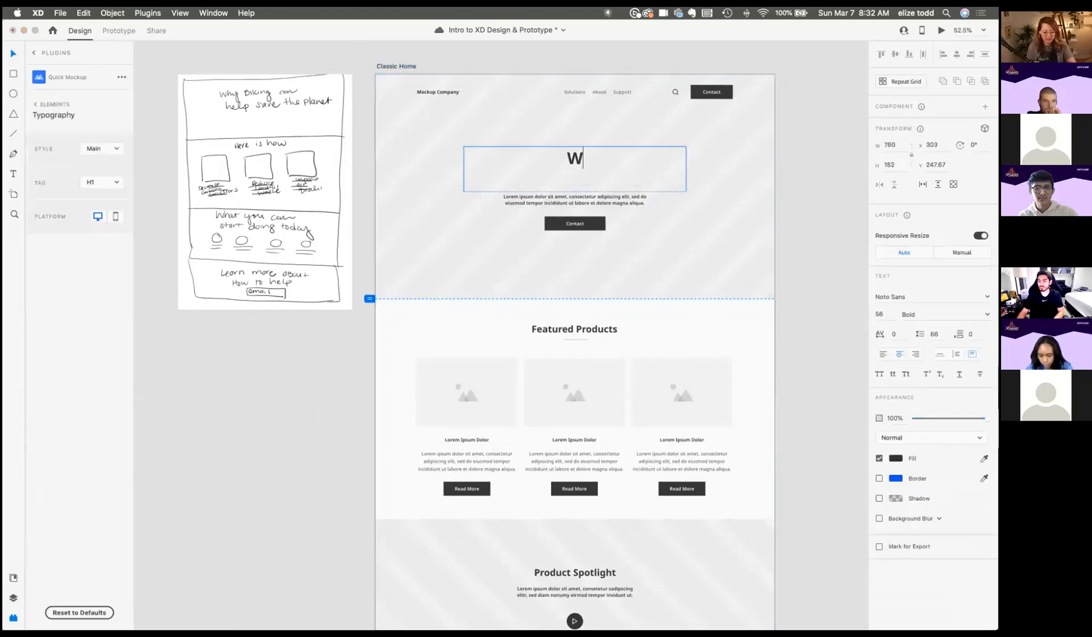
type("hy Biking ")
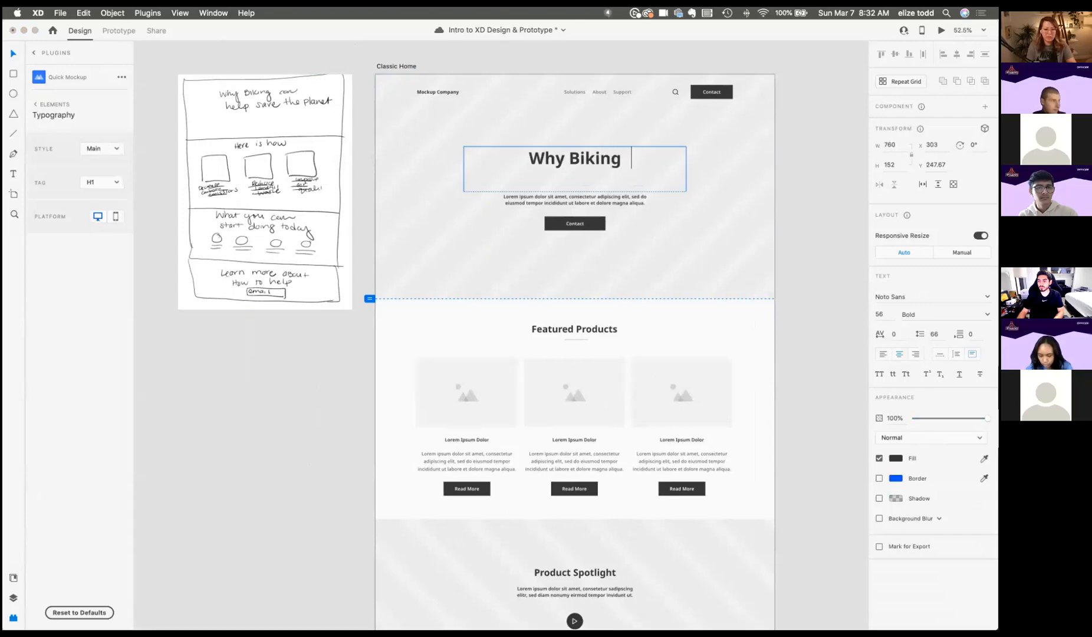
type("can help")
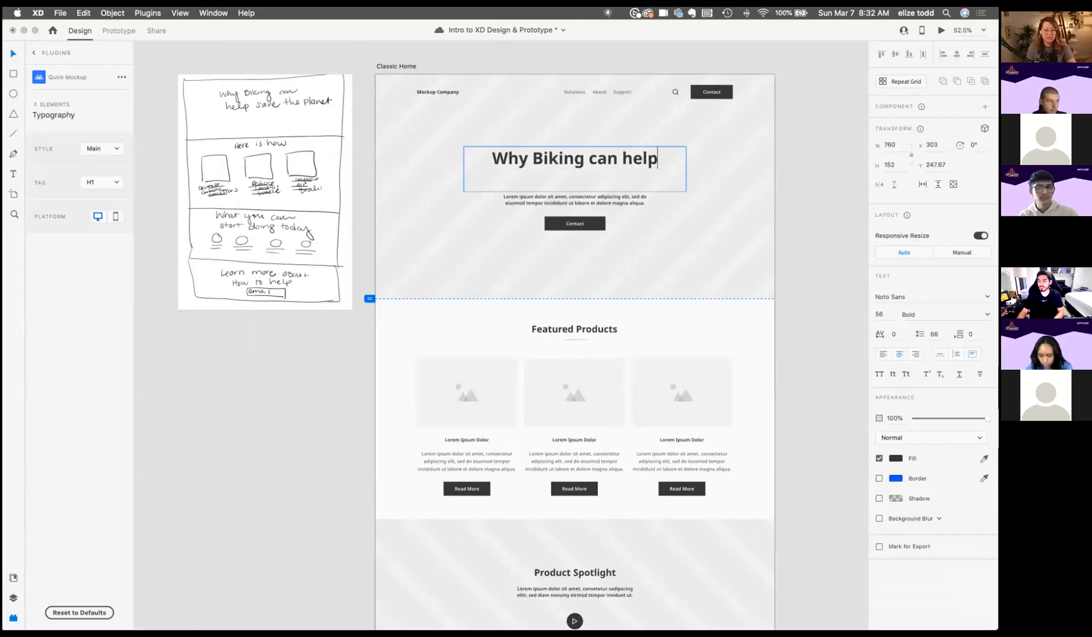
type(" save the ")
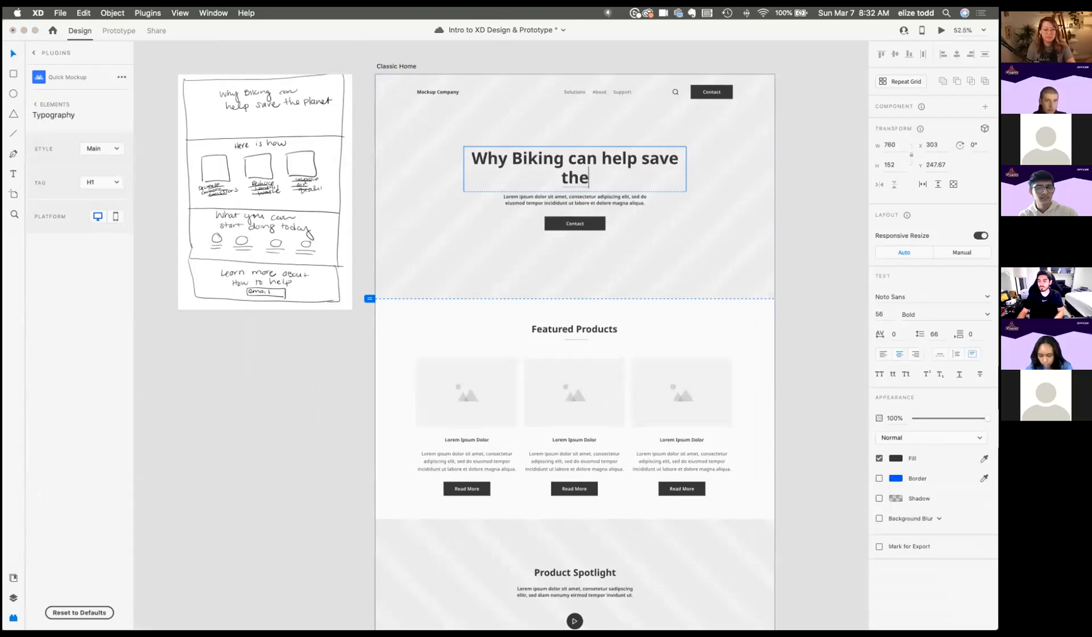
type("planet")
Step: Delete the Contact button below the hero text and shift the hero subtext and heading slightly down
left_click(601, 201)
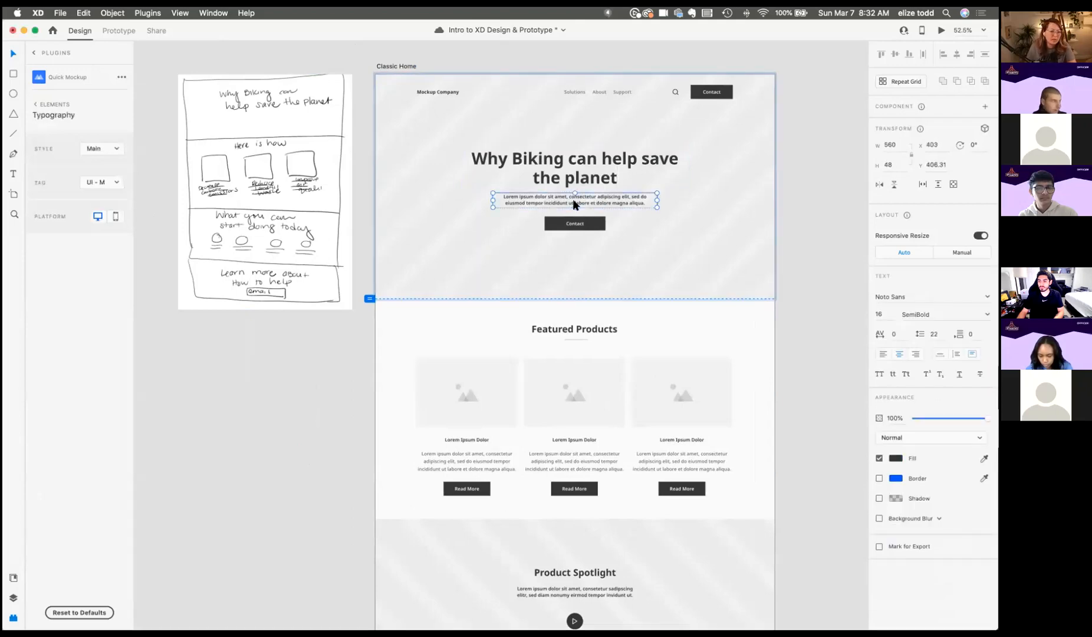
left_click(578, 224)
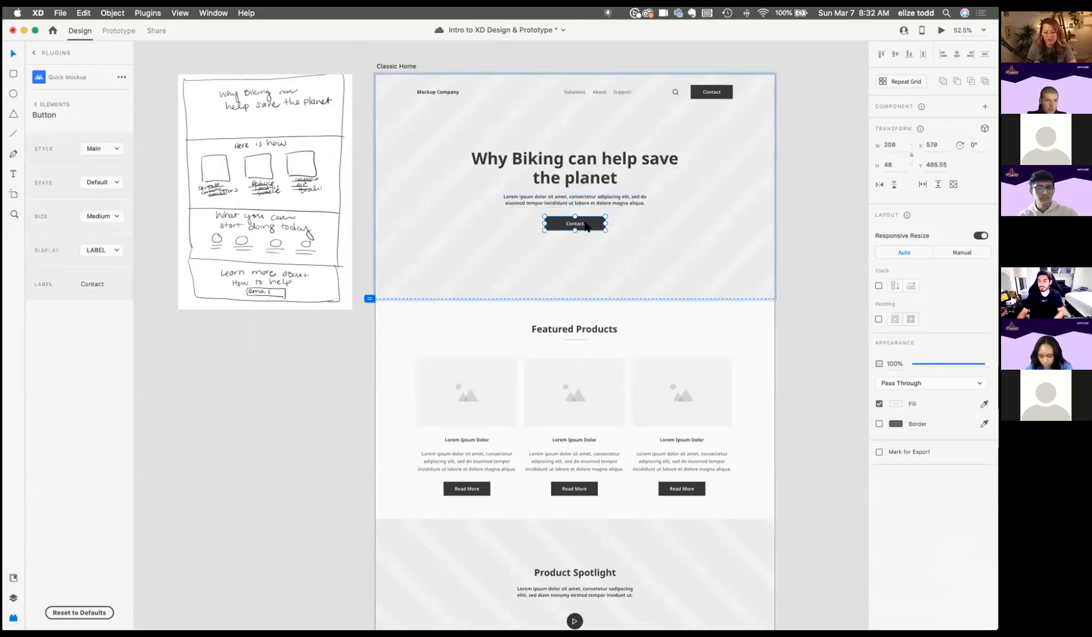
key("Delete")
left_click(569, 177)
left_click(571, 206)
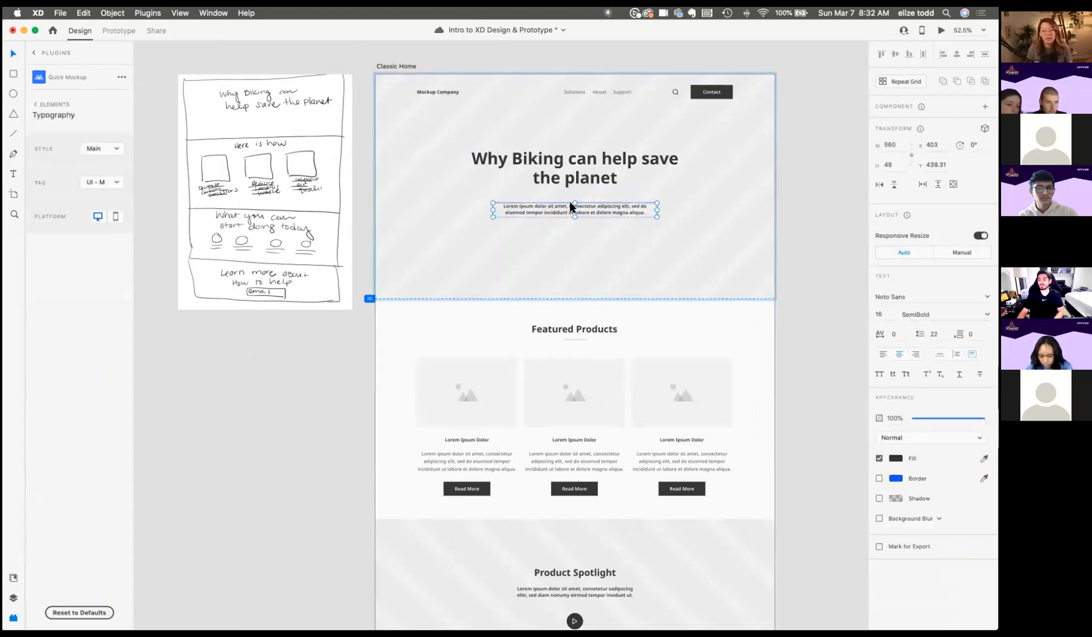
left_click_drag(570, 176, 571, 183)
double_click(711, 97)
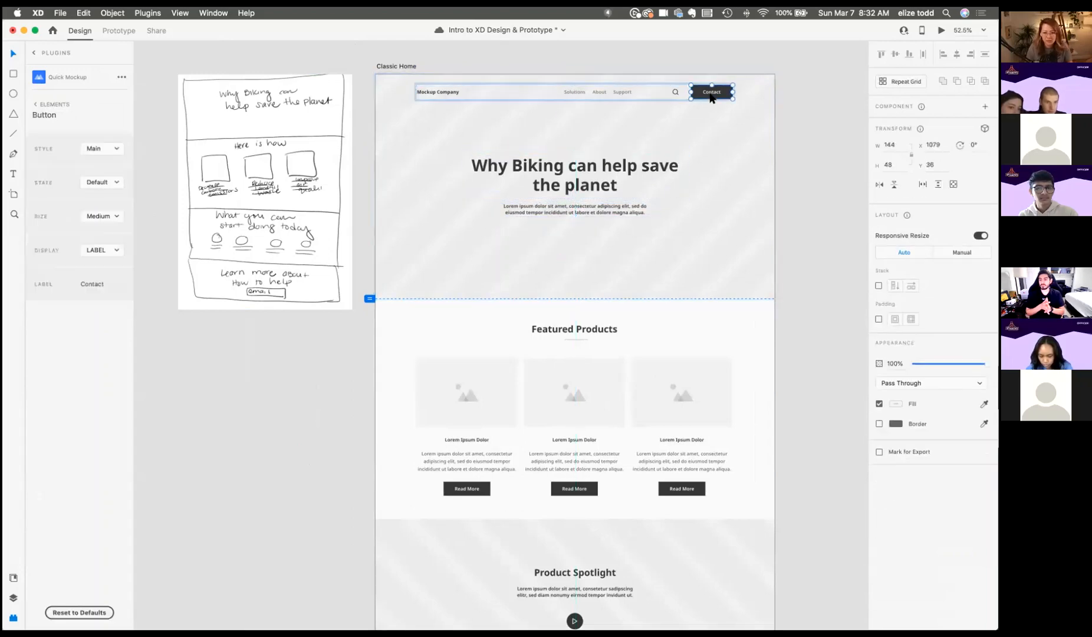
Step: Replace the "Featured Products" section heading with "Here is How"
scroll(639, 304, "down", 5)
scroll(505, 328, "up", 3)
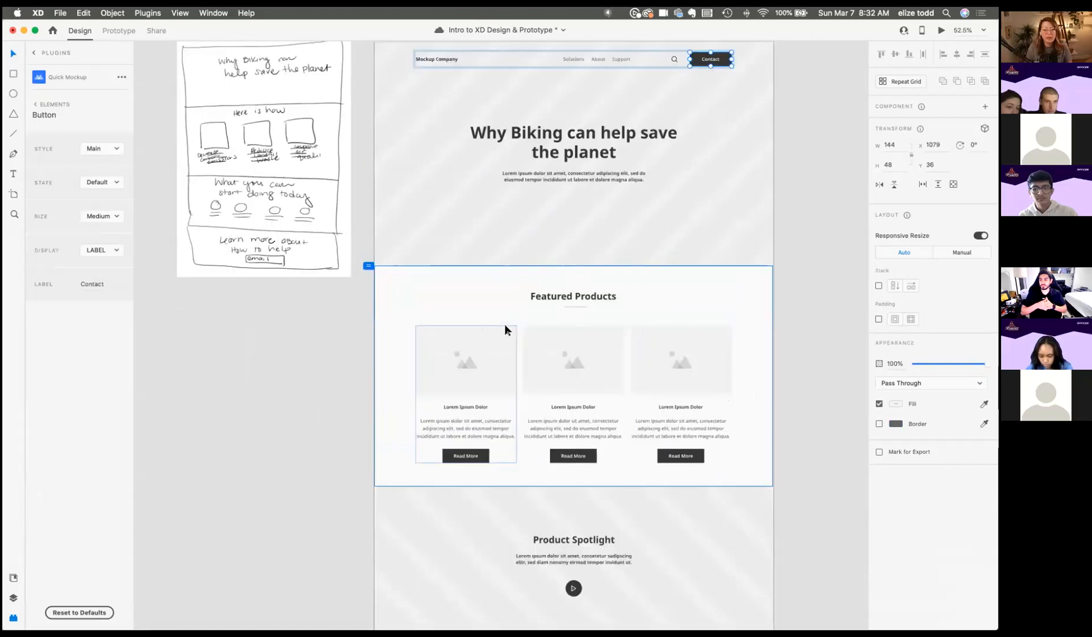
left_click(573, 303)
double_click(573, 303)
type("H")
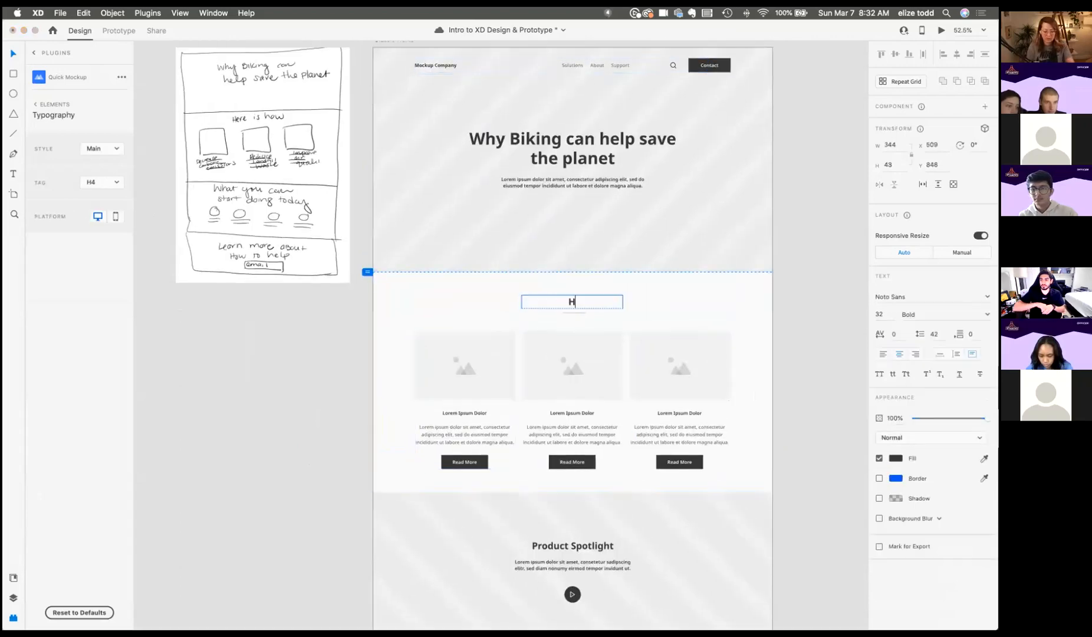
type("ere is How")
key("Escape")
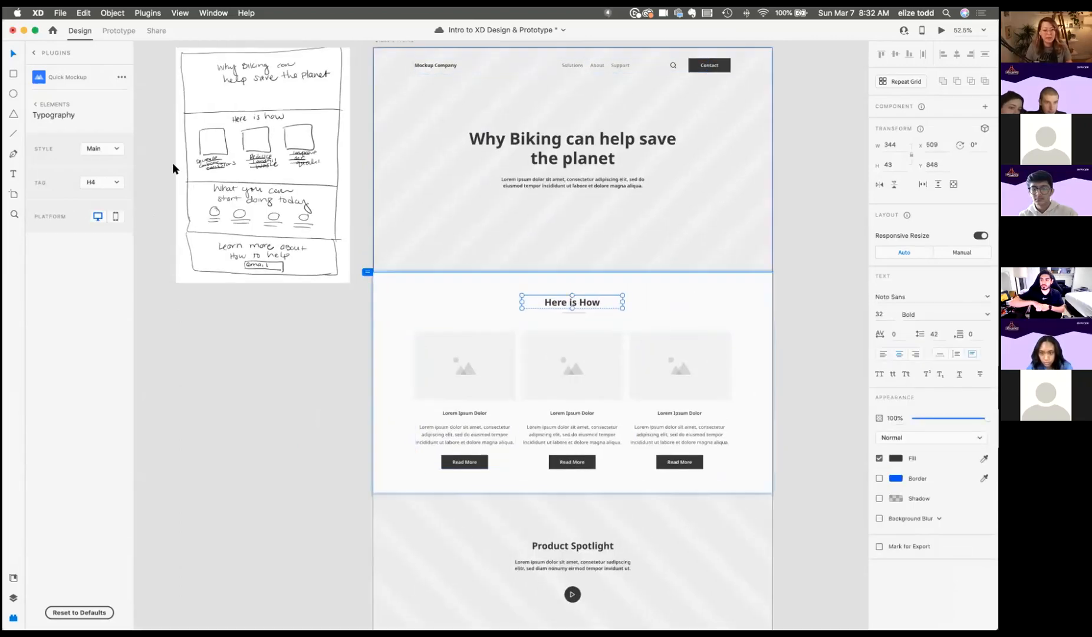
Step: Delete the Read More buttons under all three columns of the "Here is How" section
left_click(454, 463)
double_click(455, 463)
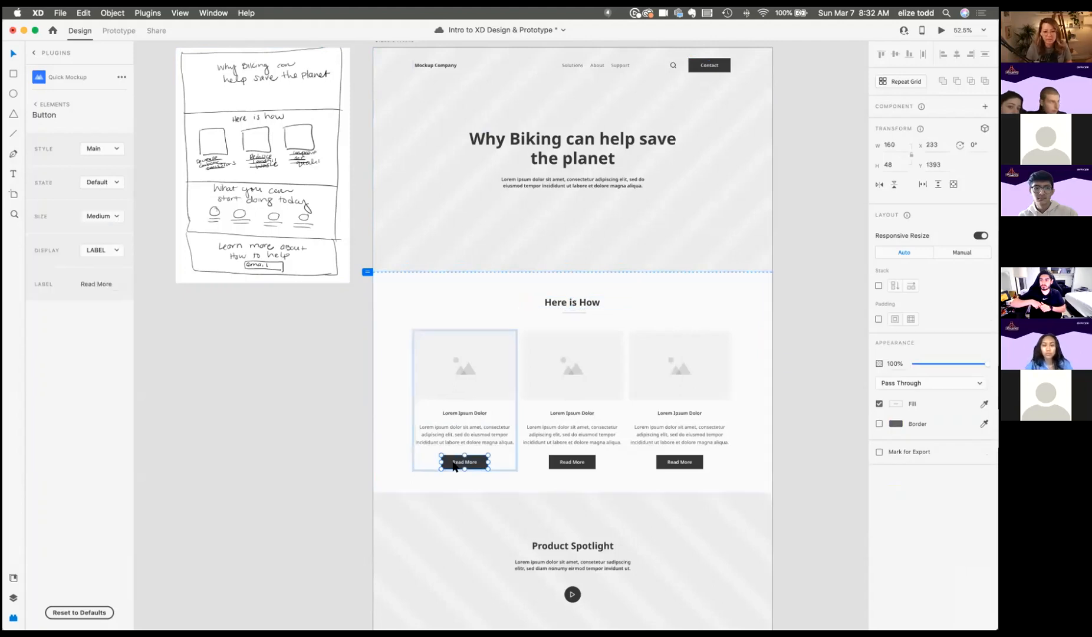
left_click(611, 459)
double_click(585, 462)
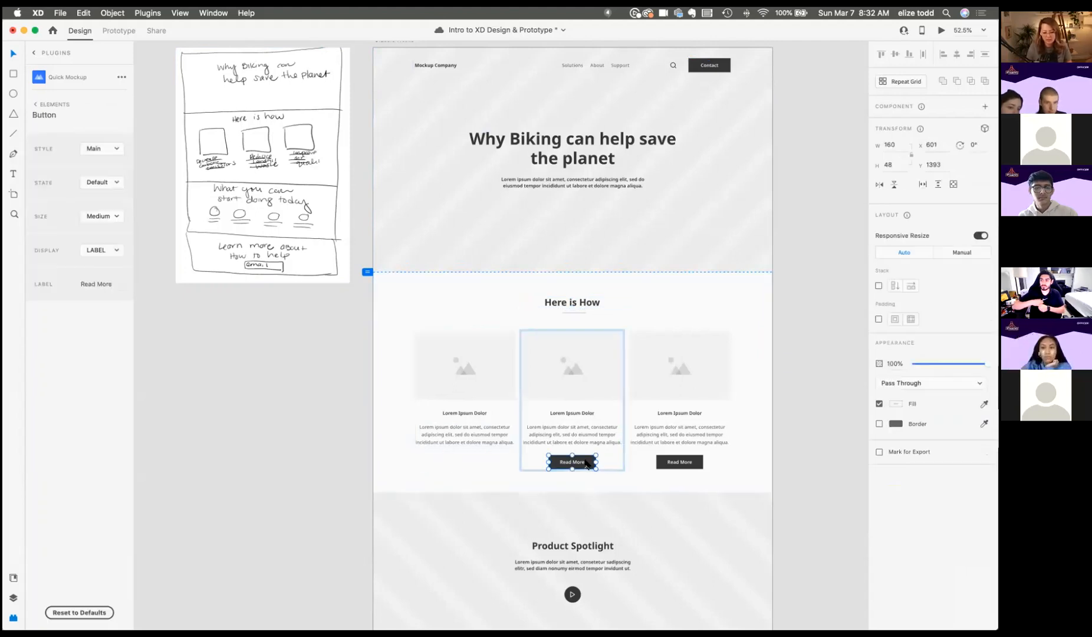
left_click(639, 464)
left_click(678, 384)
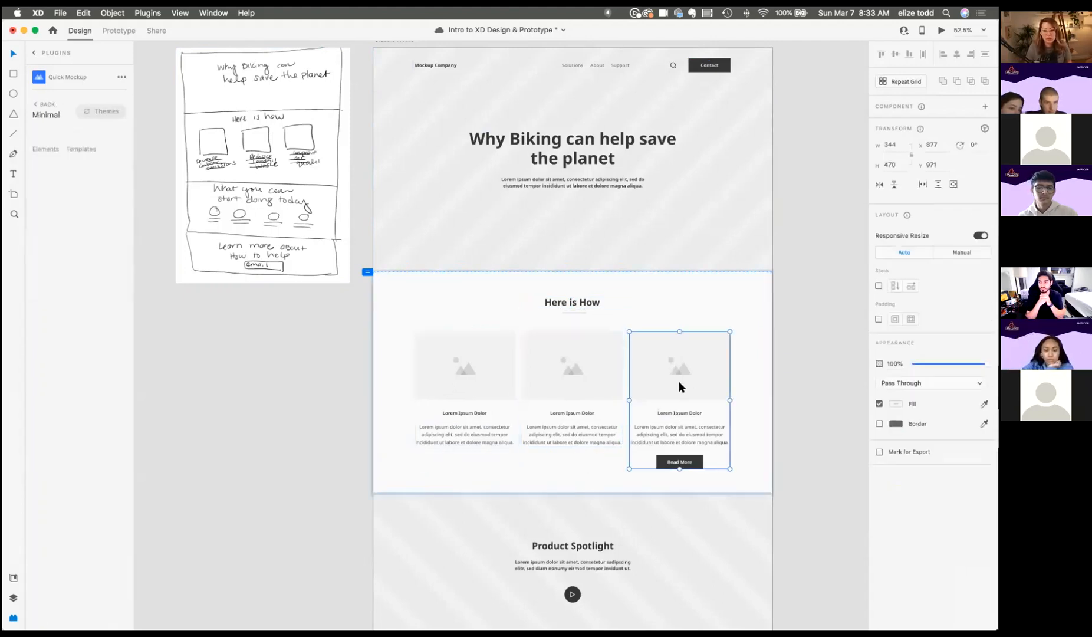
double_click(678, 463)
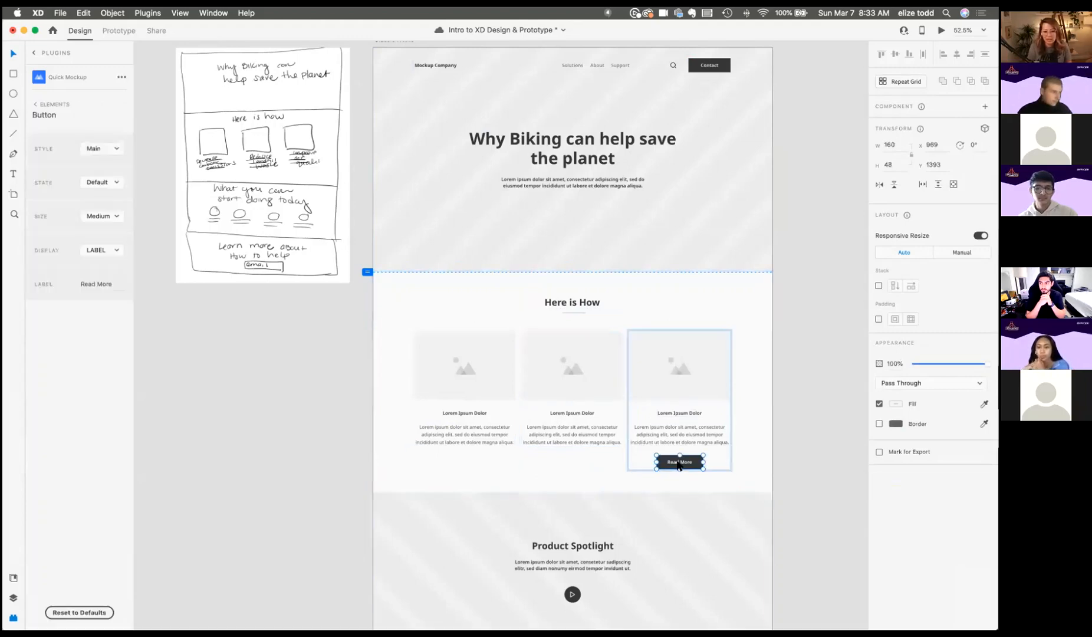
key("Delete")
Step: Delete the whole Product Spotlight section, including its striped background
scroll(654, 458, "down", 3)
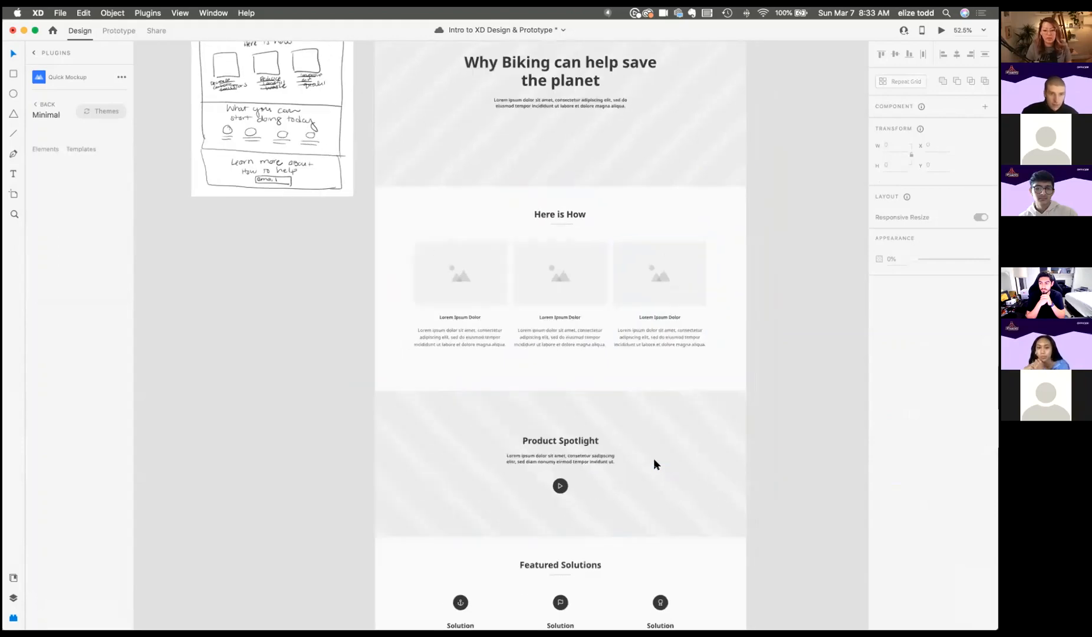
scroll(653, 458, "down", 3)
scroll(517, 416, "down", 1)
left_click(517, 416)
left_click_drag(730, 454, 405, 376)
key("Delete")
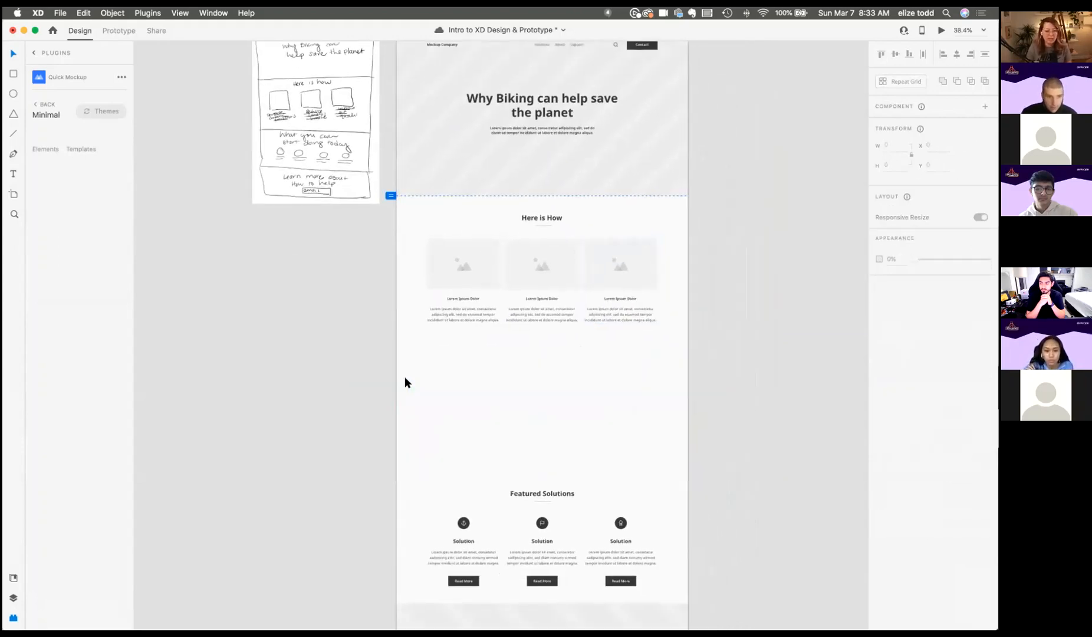
Step: Move the Featured Solutions section up so it sits just beneath the "Here is How" section
scroll(502, 342, "down", 3)
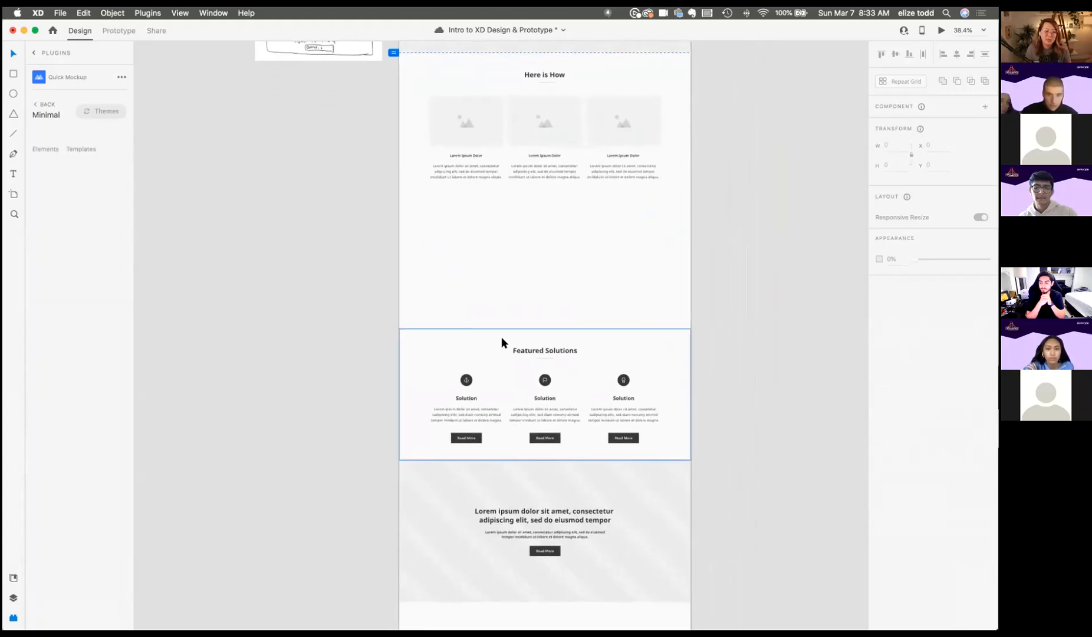
scroll(501, 340, "down", 3)
scroll(500, 337, "up", 3)
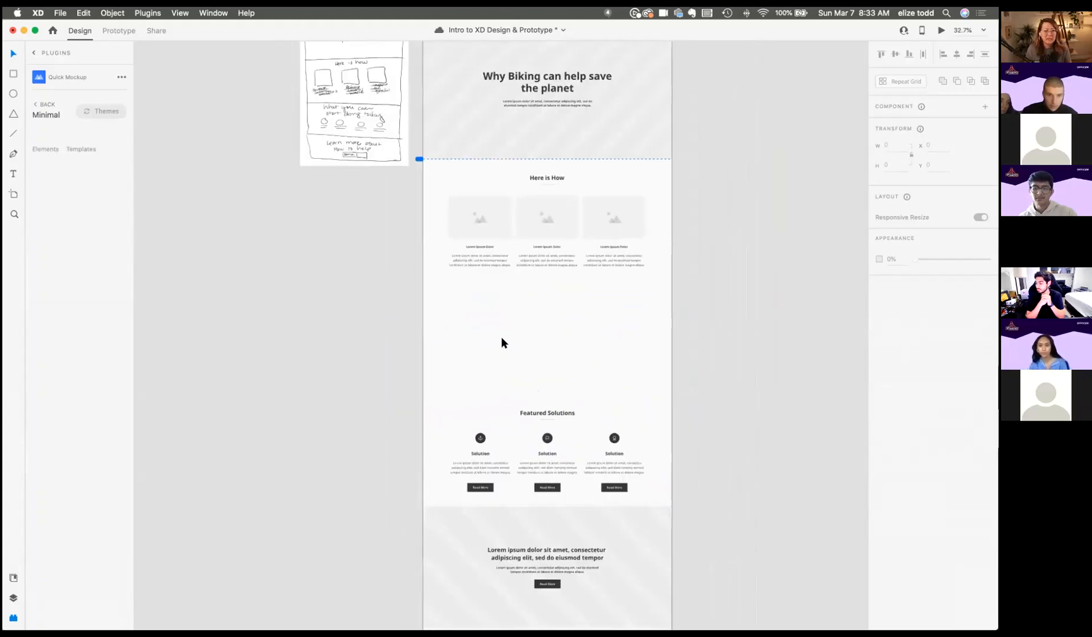
left_click_drag(548, 440, 549, 321)
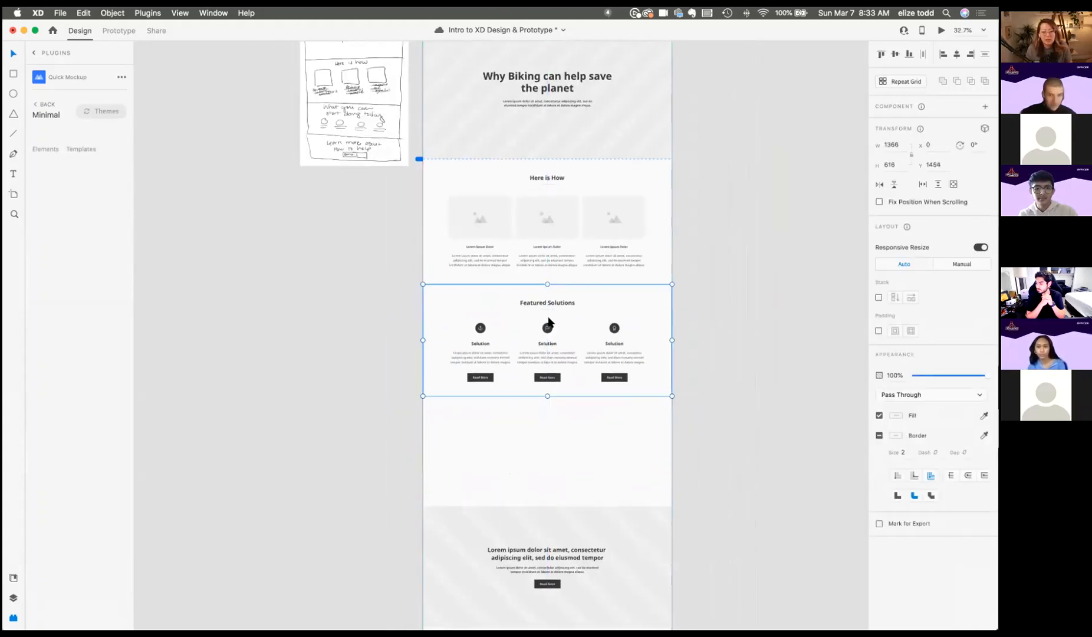
Step: Delete the Read More buttons under all three Solution columns of the Featured Solutions section
scroll(548, 321, "up", 3)
scroll(502, 360, "up", 2)
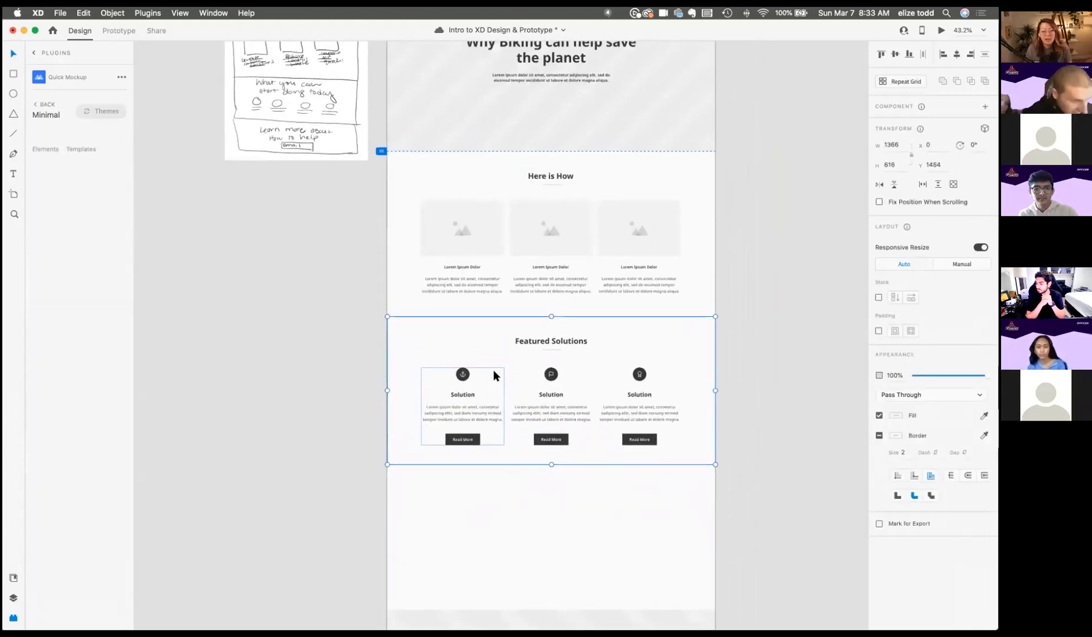
double_click(463, 442)
double_click(463, 439)
key("Delete")
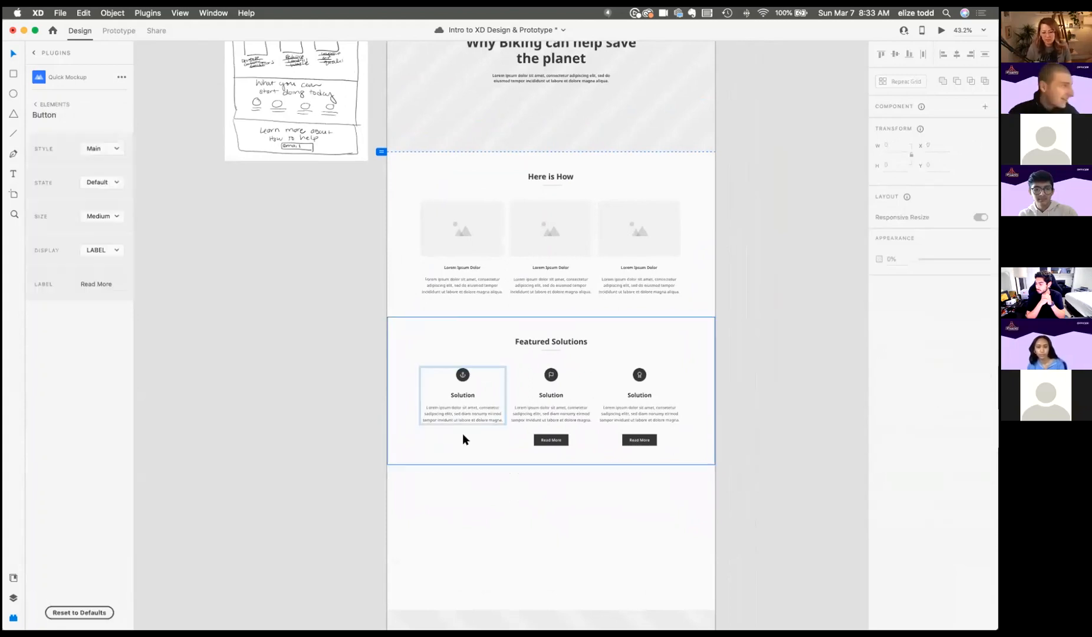
double_click(545, 440)
key("Delete")
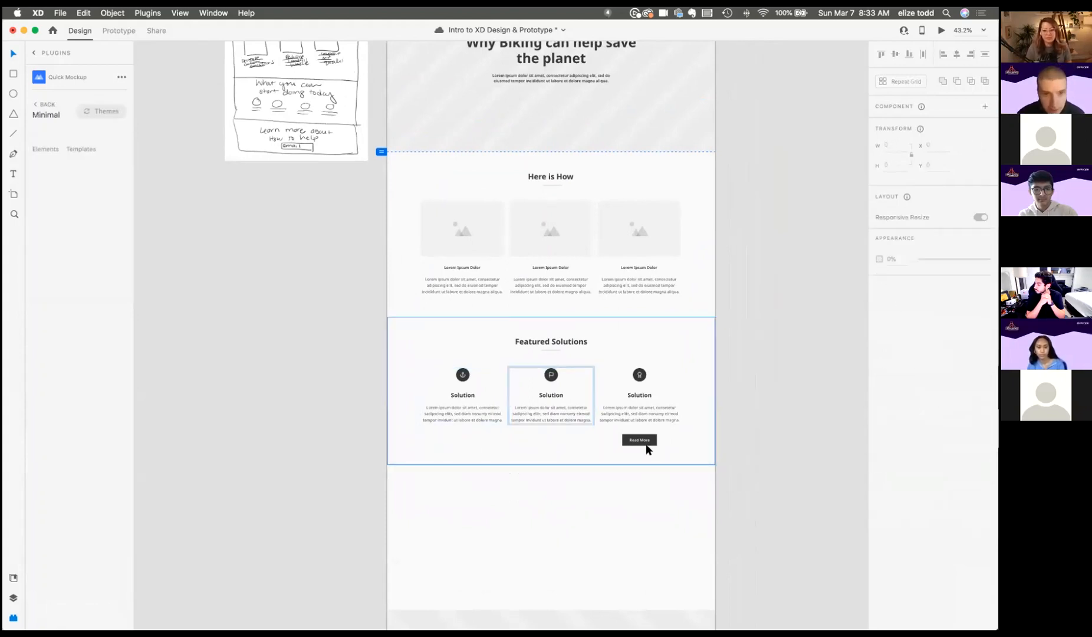
double_click(639, 442)
double_click(640, 441)
key("Delete")
Step: Draw a rectangle about 722 by 480 in the empty area beneath the Featured Solutions section and shift it near the page's left side
scroll(641, 438, "down", 5)
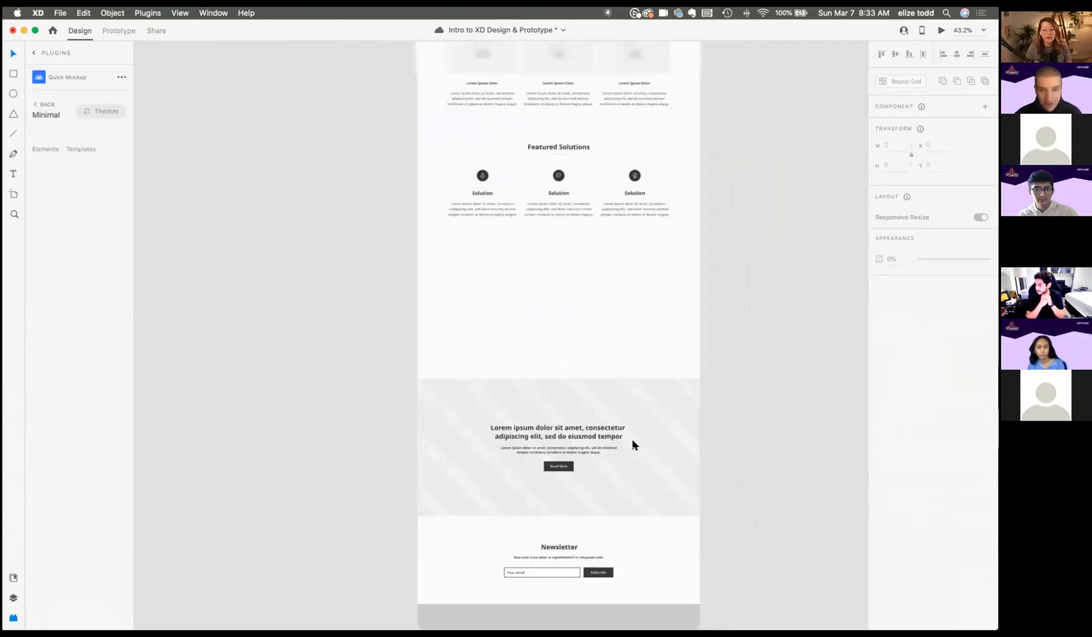
left_click(632, 442)
scroll(483, 322, "up", 2)
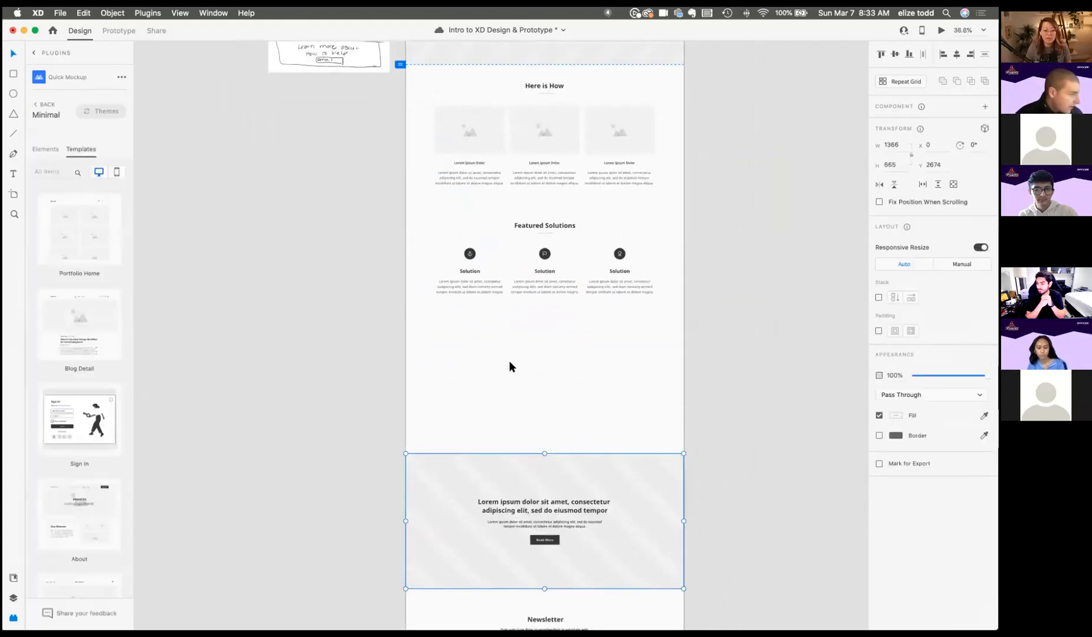
scroll(514, 360, "up", 3)
key("r")
left_click_drag(411, 319, 633, 467)
left_click(613, 451)
key("v")
left_click_drag(562, 413, 531, 407)
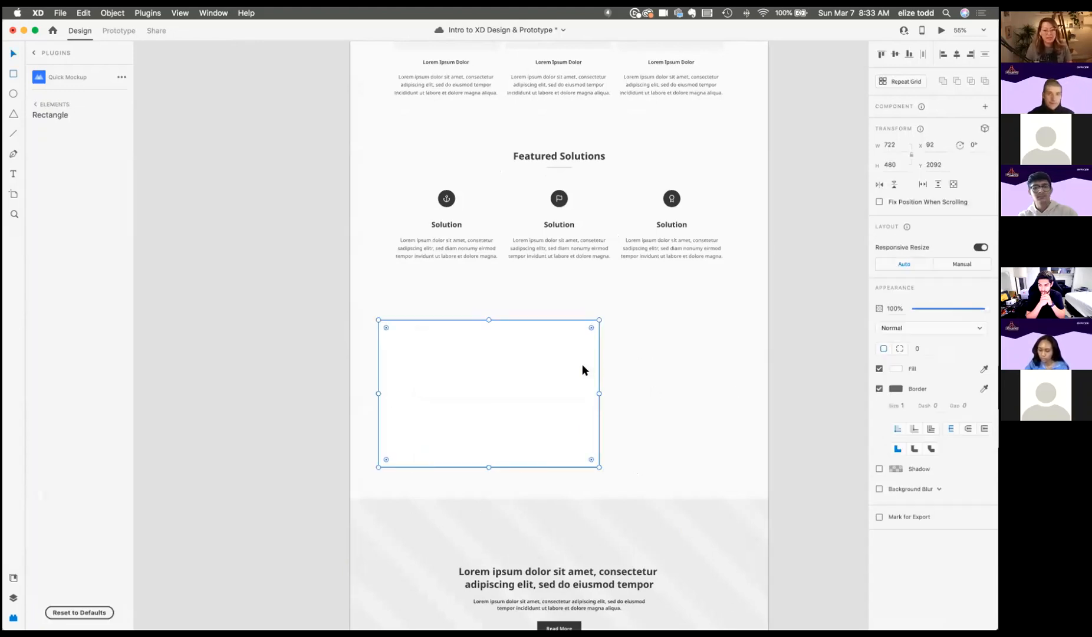
Step: Delete the striped "Lorem ipsum dolor sit amet" banner section above the Newsletter section
scroll(583, 363, "down", 2)
scroll(499, 376, "down", 5)
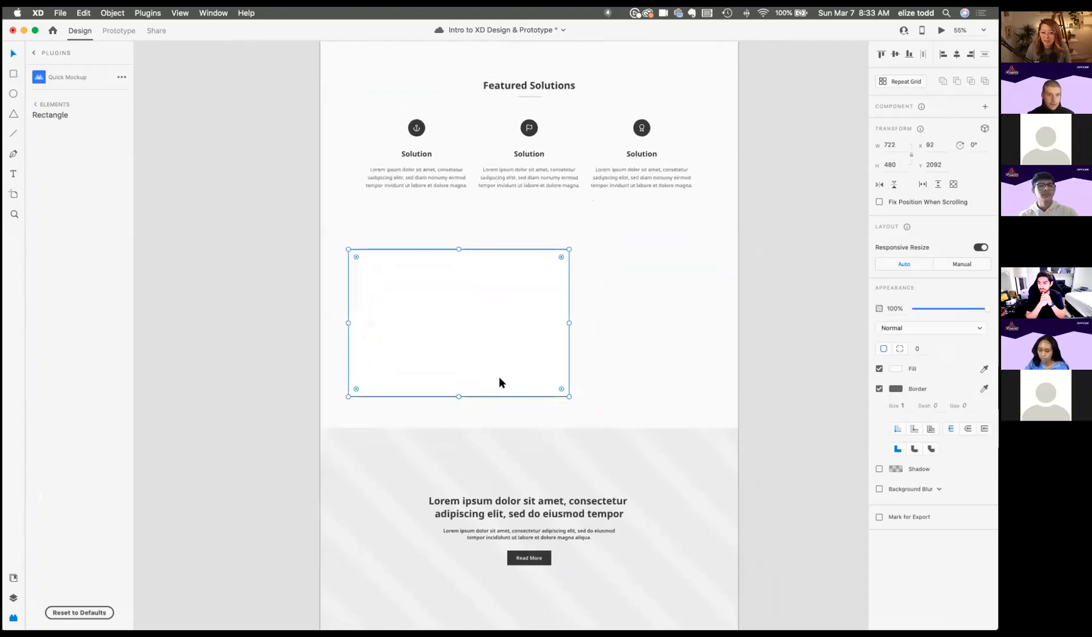
scroll(527, 483, "down", 2)
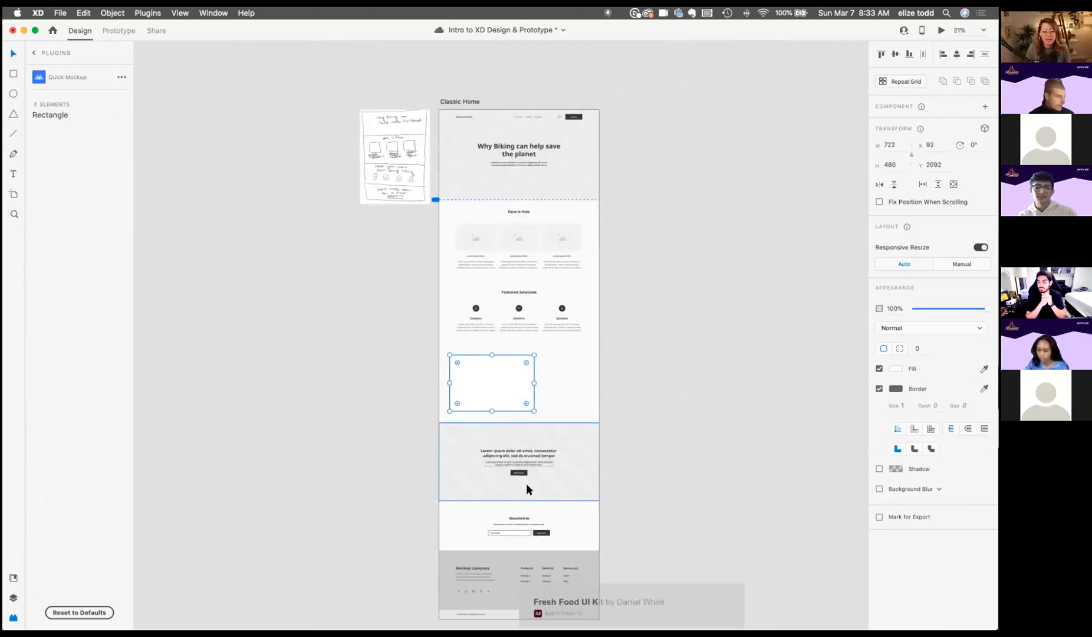
scroll(528, 466, "up", 3)
left_click(526, 465)
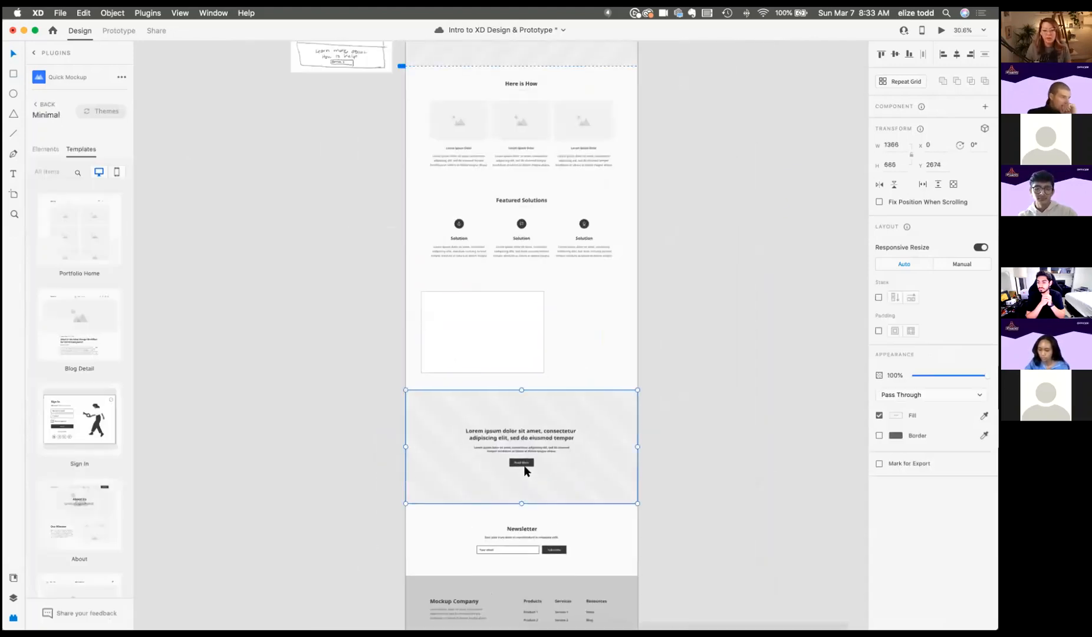
key("Delete")
Step: Move the Newsletter section up beneath the white rectangle and change its heading to "Sign Up"
scroll(523, 468, "down", 3)
left_click_drag(524, 478, 514, 348)
double_click(514, 349)
type("Sign Up")
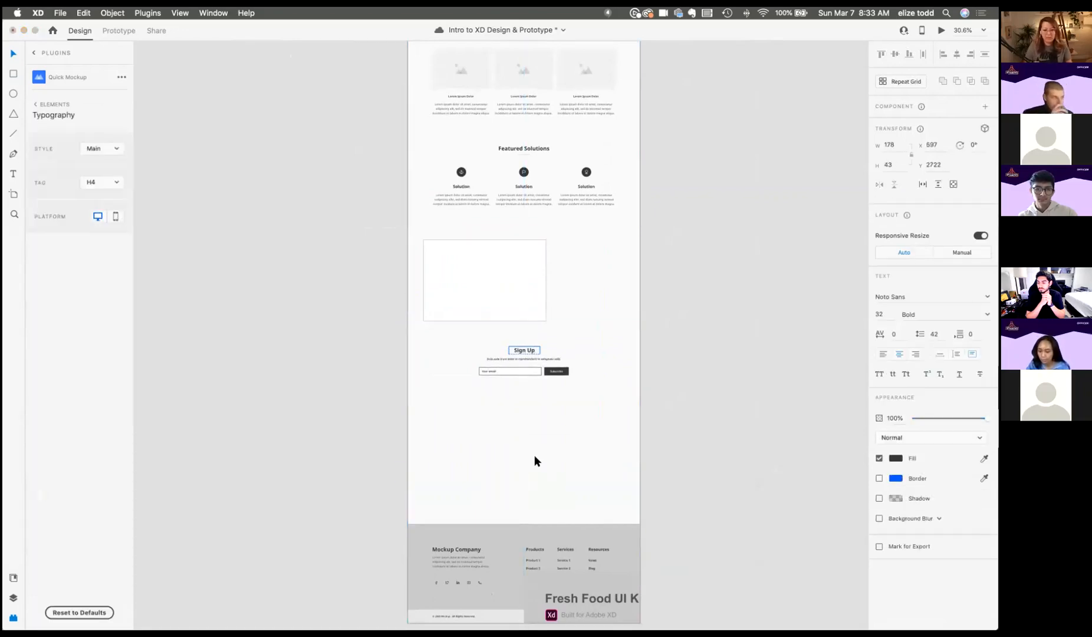
left_click(534, 456)
Step: Delete the footer's gray background and its Mockup Company text and link columns, keeping the copyright bar
left_click(496, 562)
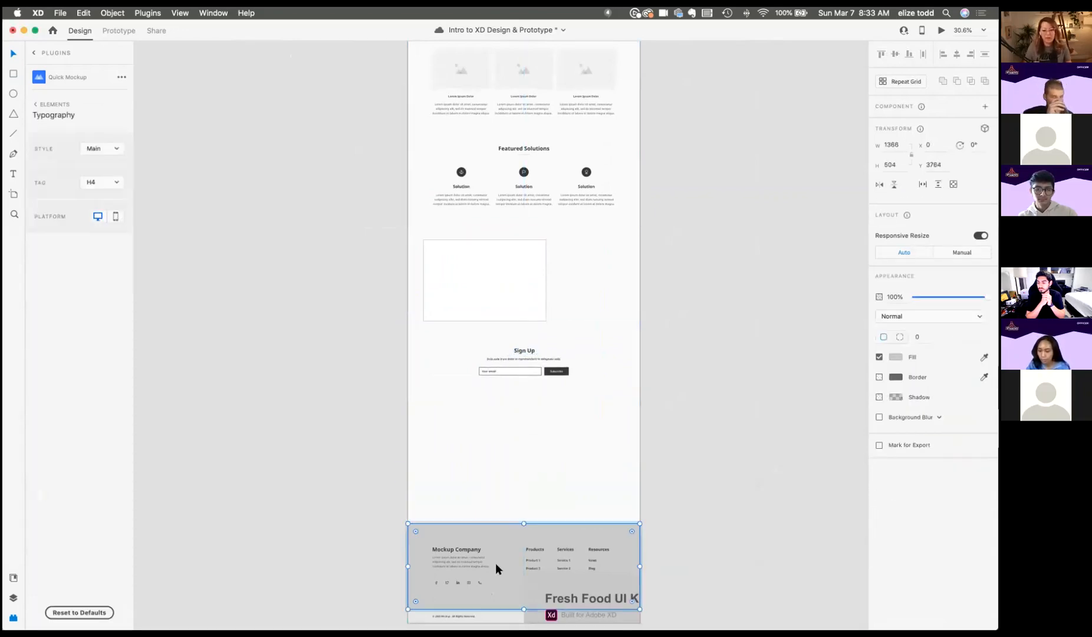
key("Delete")
scroll(496, 562, "down", 5)
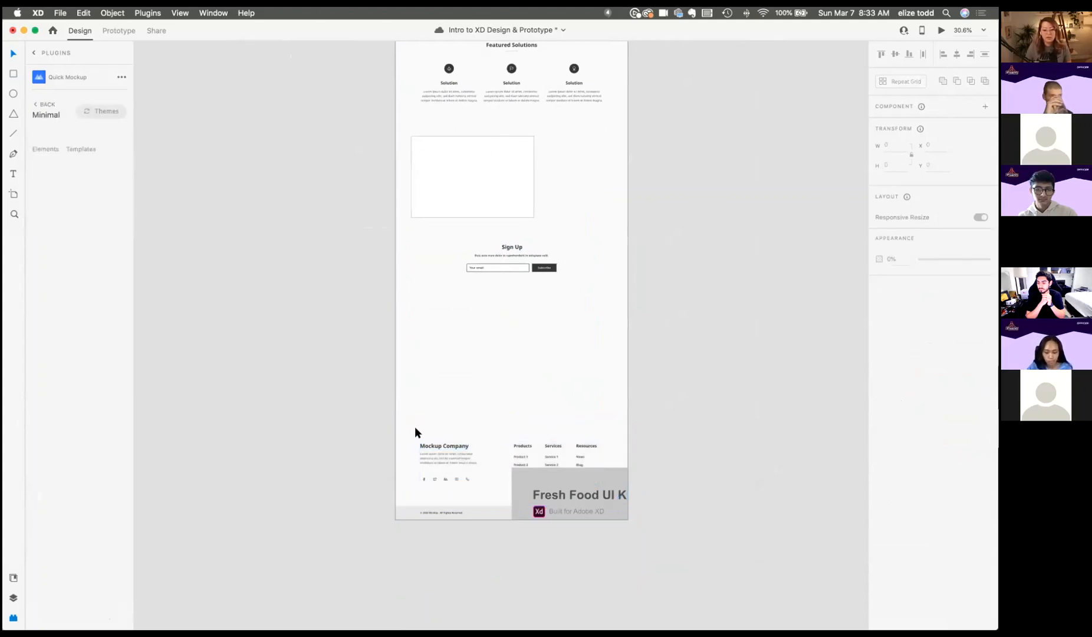
left_click(538, 466)
key("Delete")
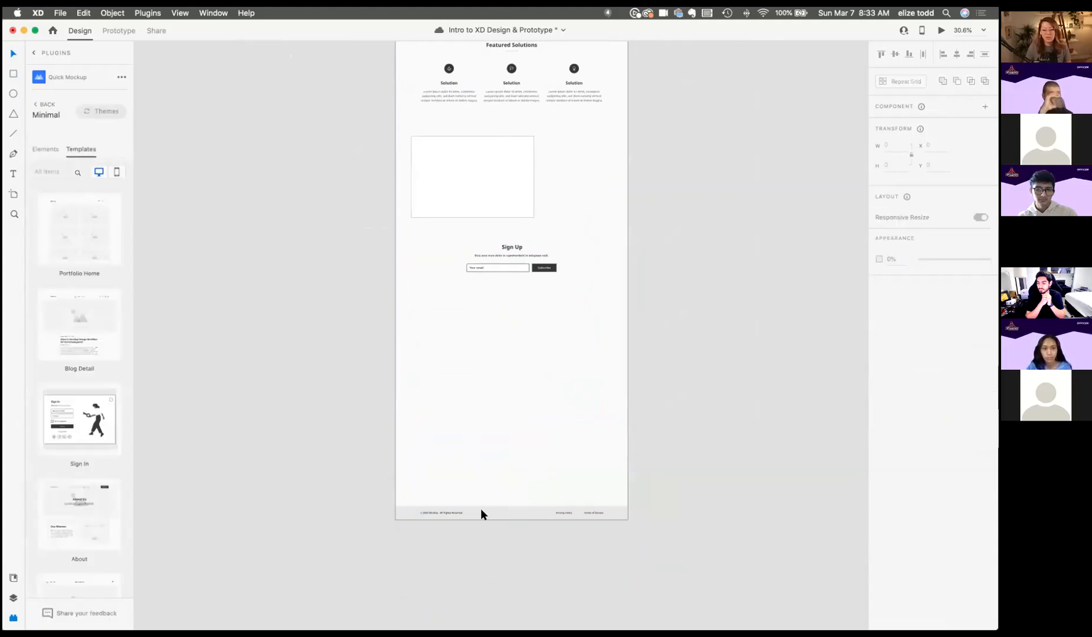
Step: Move the copyright bar up beneath the Sign Up section and shorten the Classic Home artboard to a height of 3106
left_click(575, 516)
left_click_drag(550, 514, 566, 297)
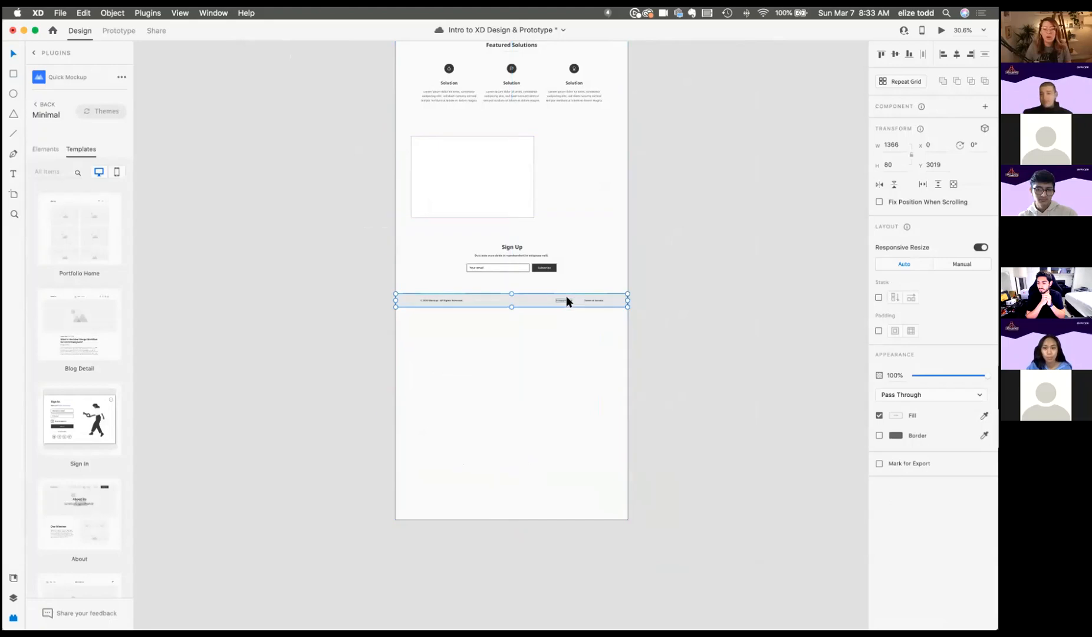
scroll(565, 295, "down", 5)
left_click(482, 416)
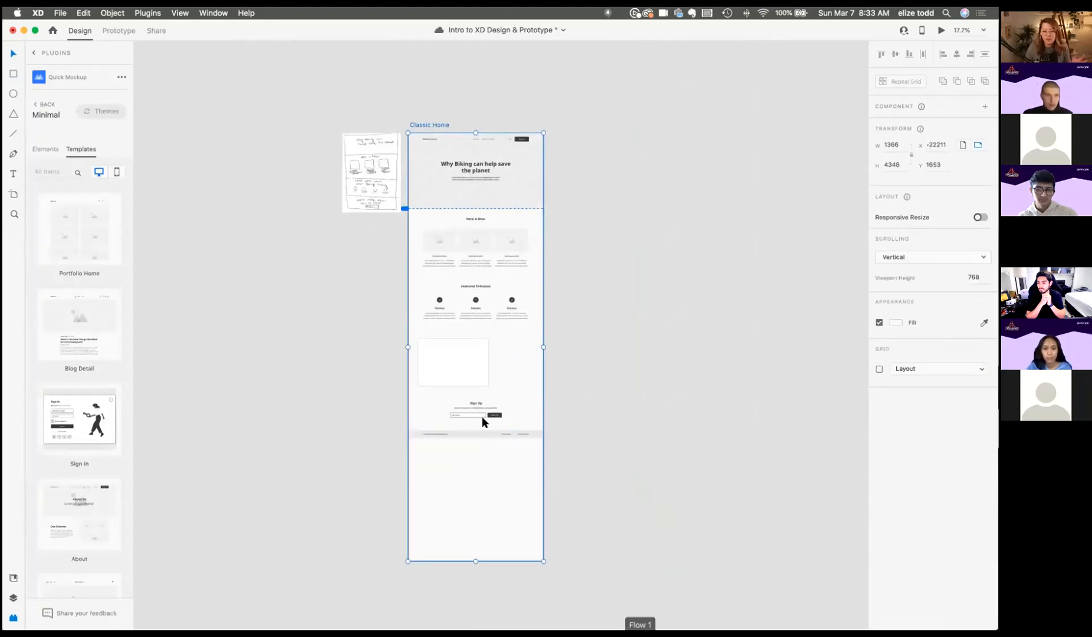
left_click_drag(474, 561, 473, 438)
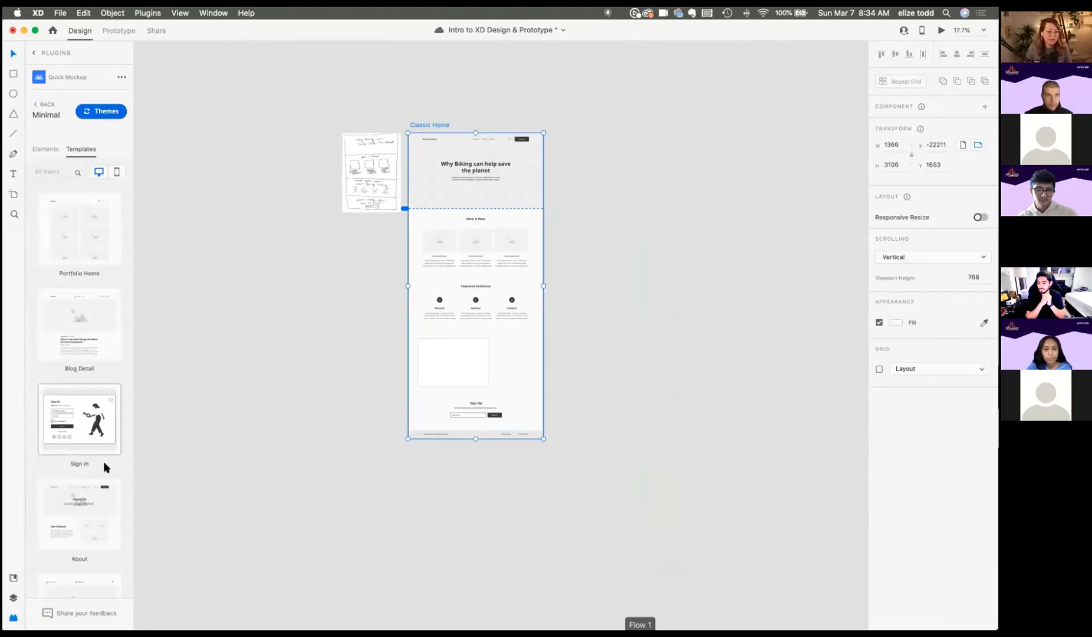
Step: Add the About template from Quick Mockup's Minimal theme to the document
left_click(85, 513)
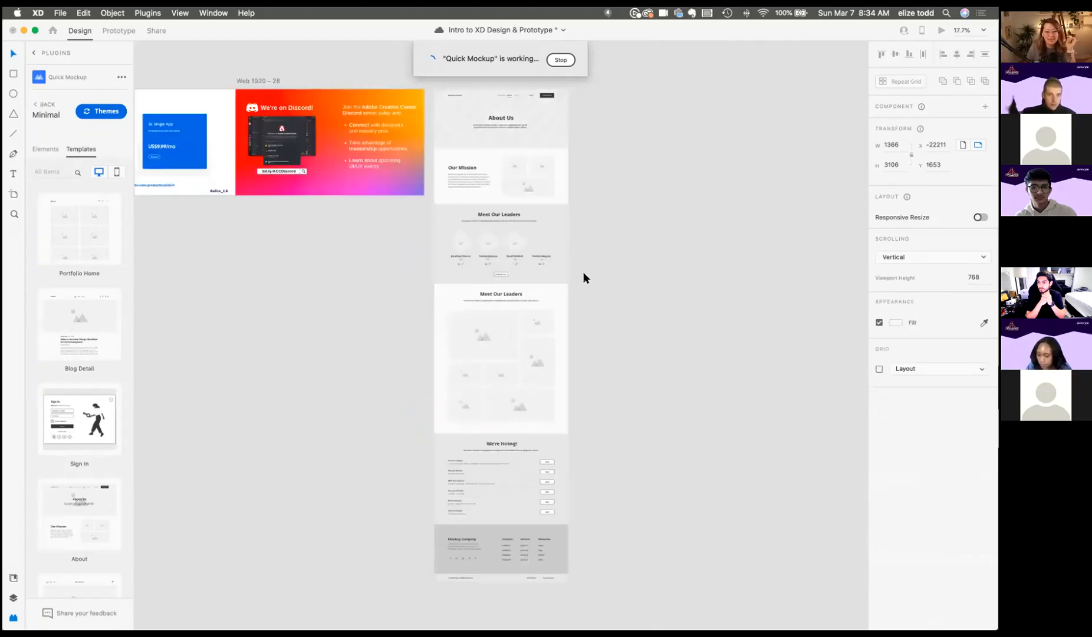
scroll(498, 110, "down", 5)
scroll(498, 111, "left", 3)
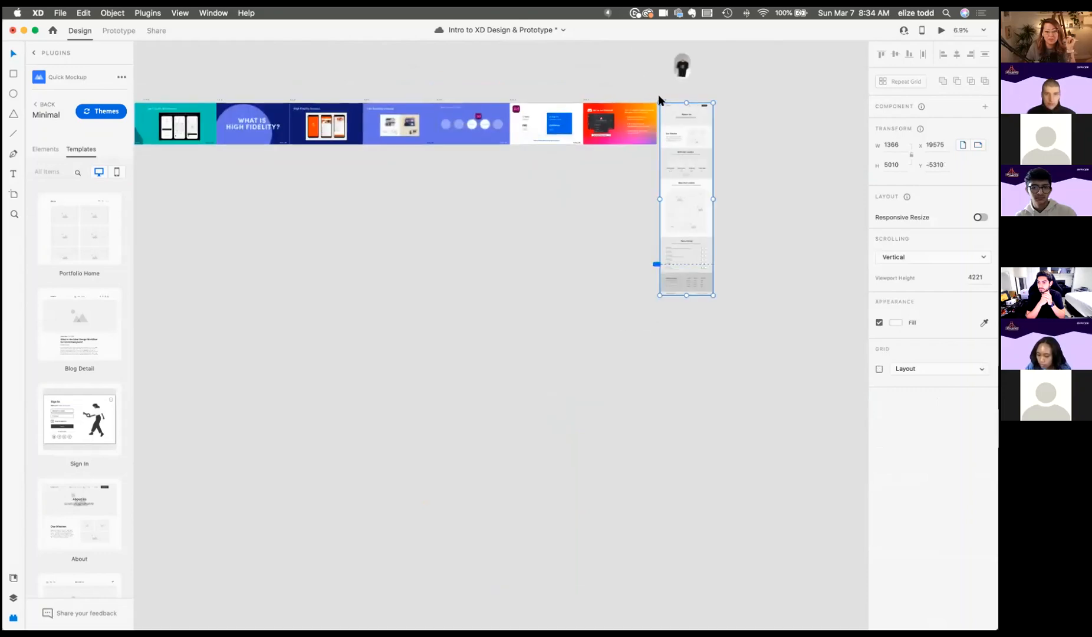
Step: Move the About artboard beside the Classic Home artboard, aligning their upper edges
left_click_drag(659, 96, 298, 246)
scroll(466, 311, "left", 8)
scroll(467, 310, "left", 10)
scroll(407, 402, "up", 2)
left_click(407, 402)
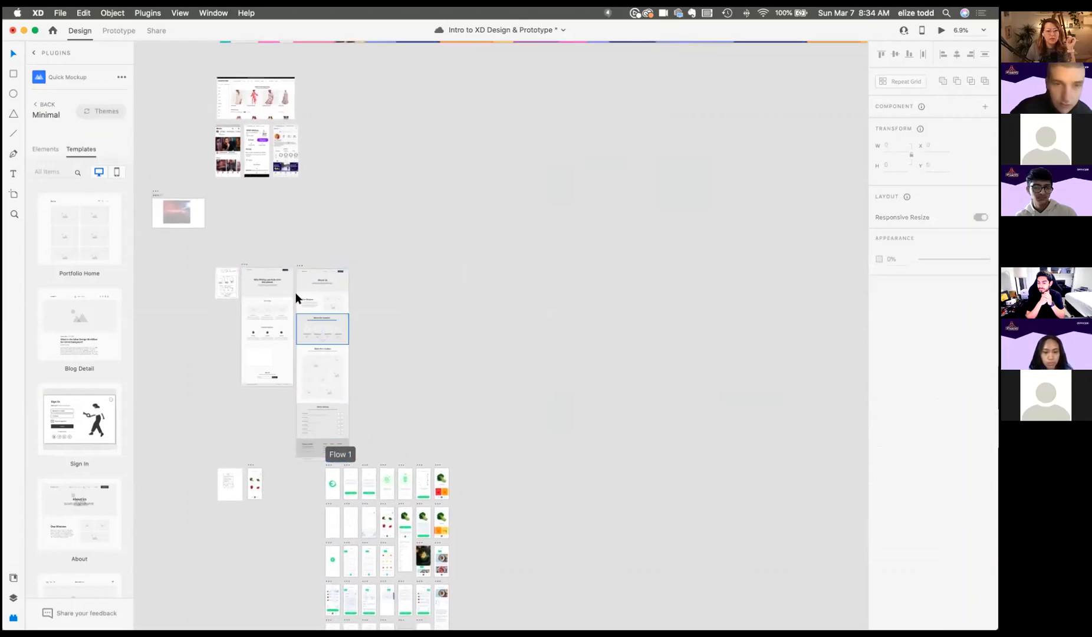
scroll(296, 292, "up", 8)
left_click_drag(435, 169, 435, 164)
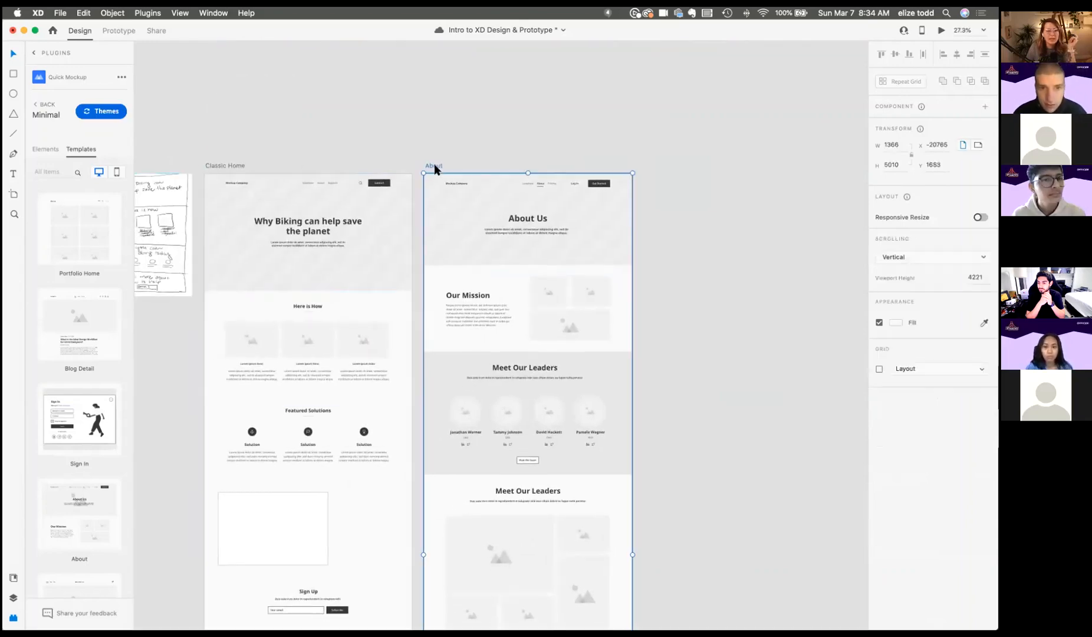
left_click(471, 132)
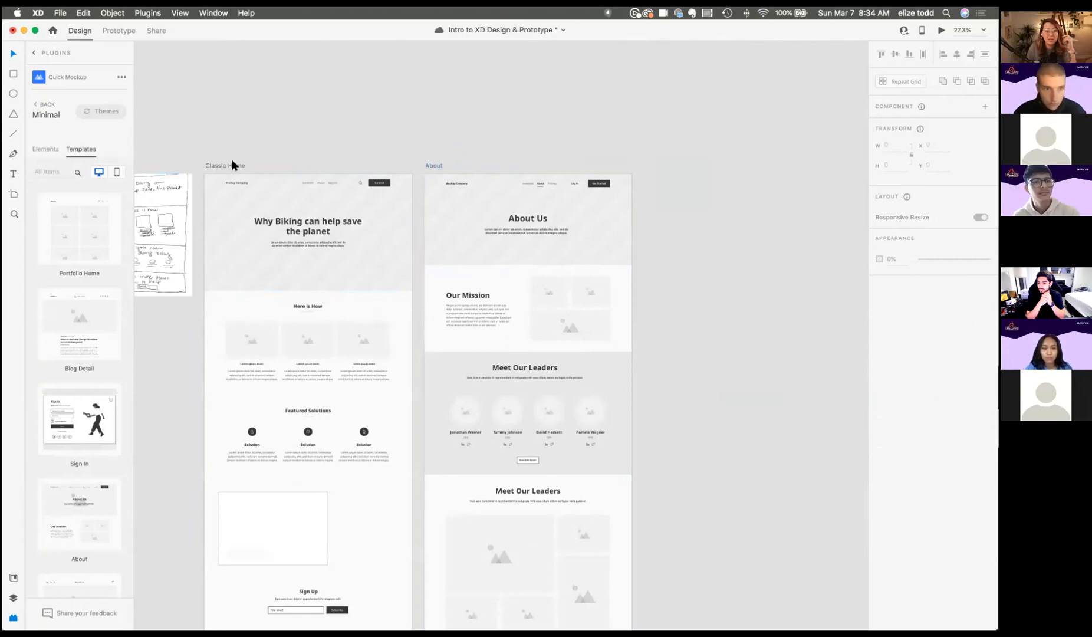
Step: Try to apply the Foundation theme to the Classic Home artboard, then return to the Minimal theme
left_click(48, 105)
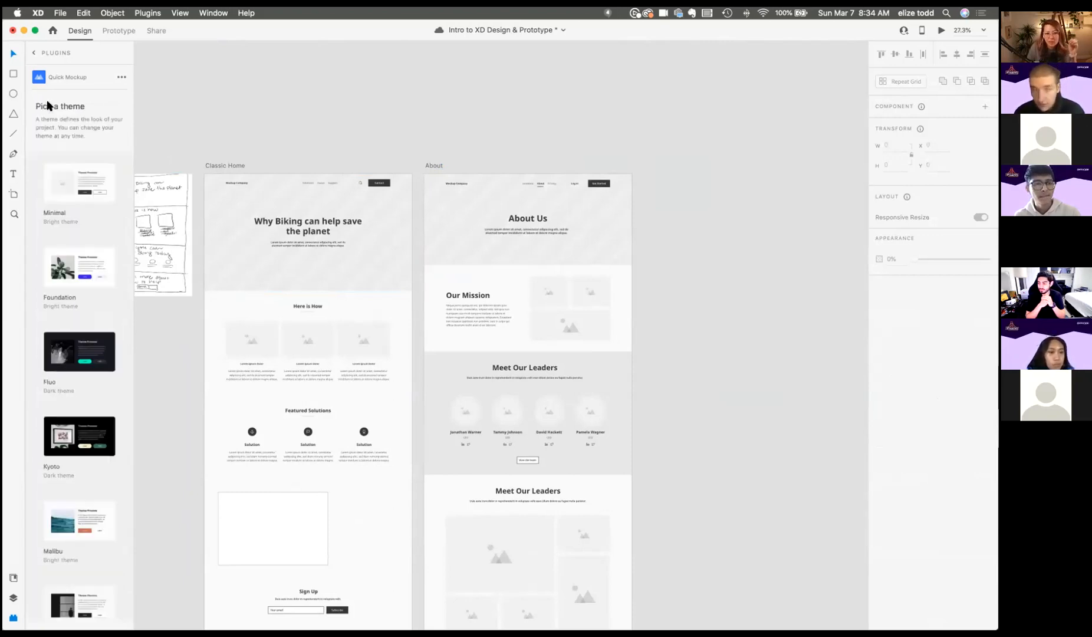
left_click(219, 166)
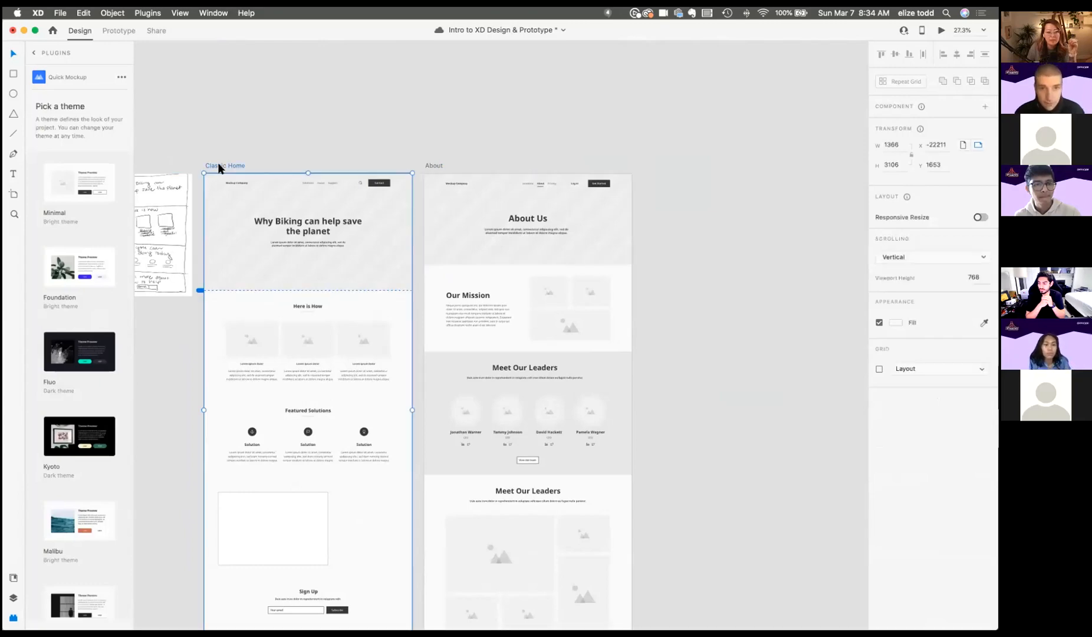
scroll(239, 141, "up", 10)
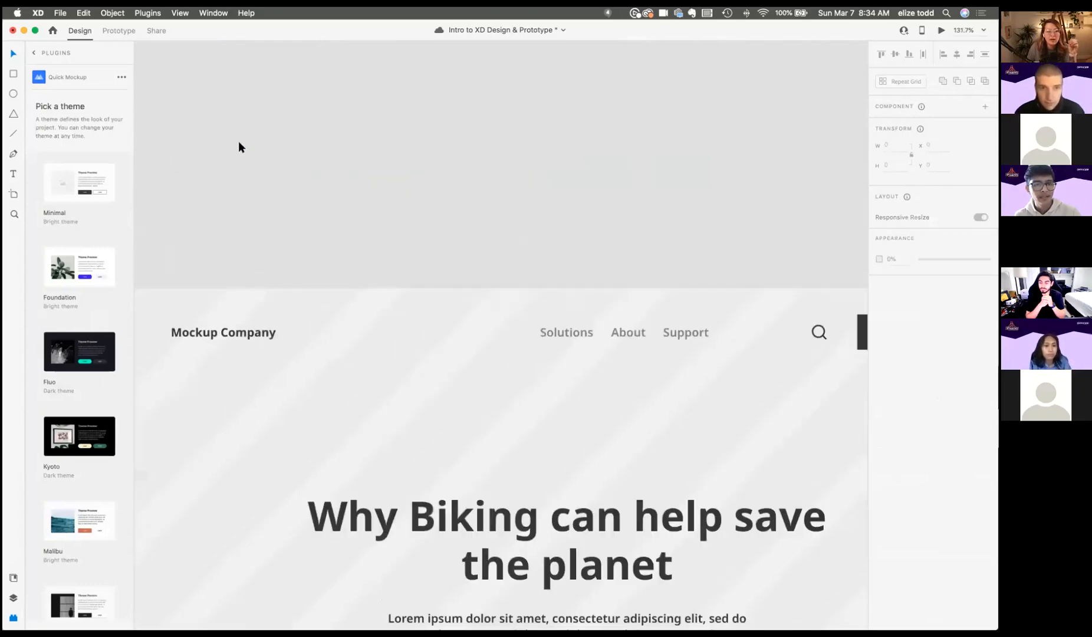
scroll(238, 142, "left", 4)
scroll(239, 142, "down", 3)
scroll(292, 151, "up", 7)
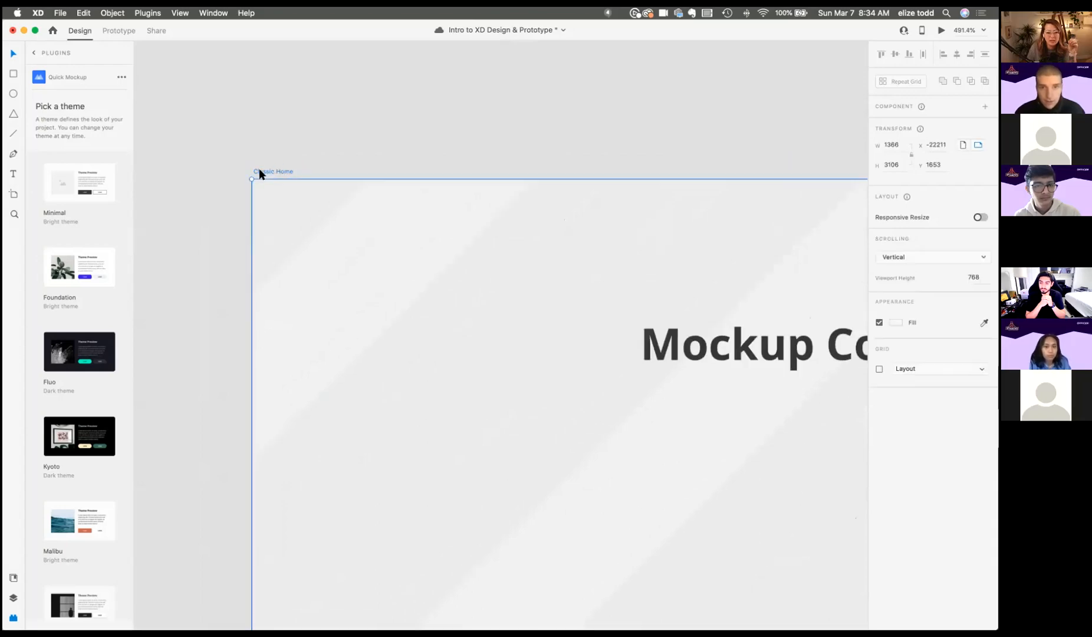
scroll(287, 176, "down", 12)
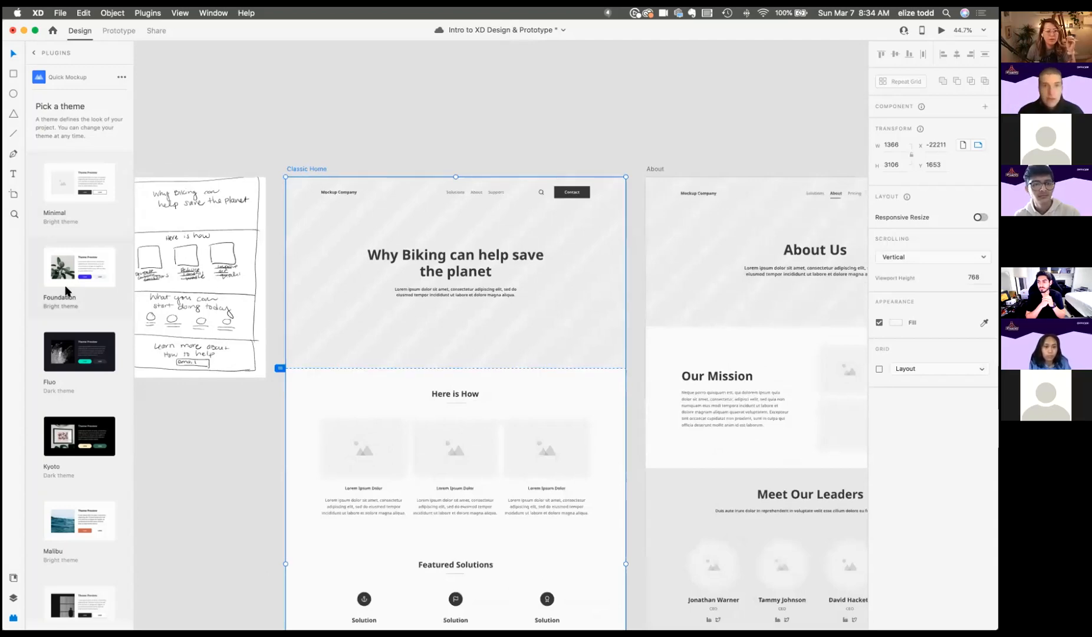
left_click(74, 271)
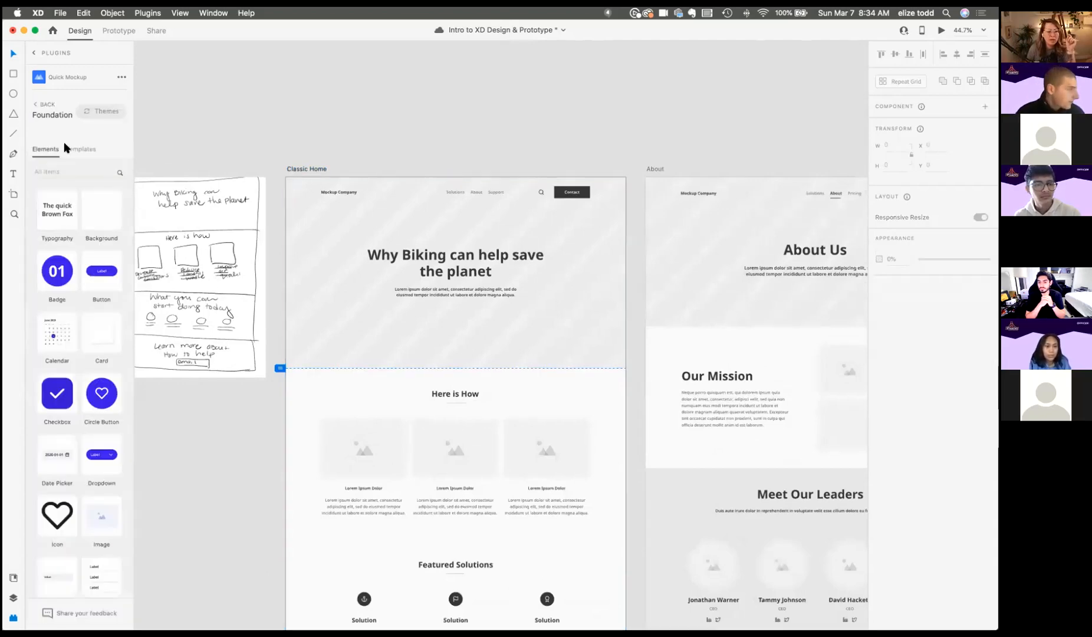
left_click(43, 106)
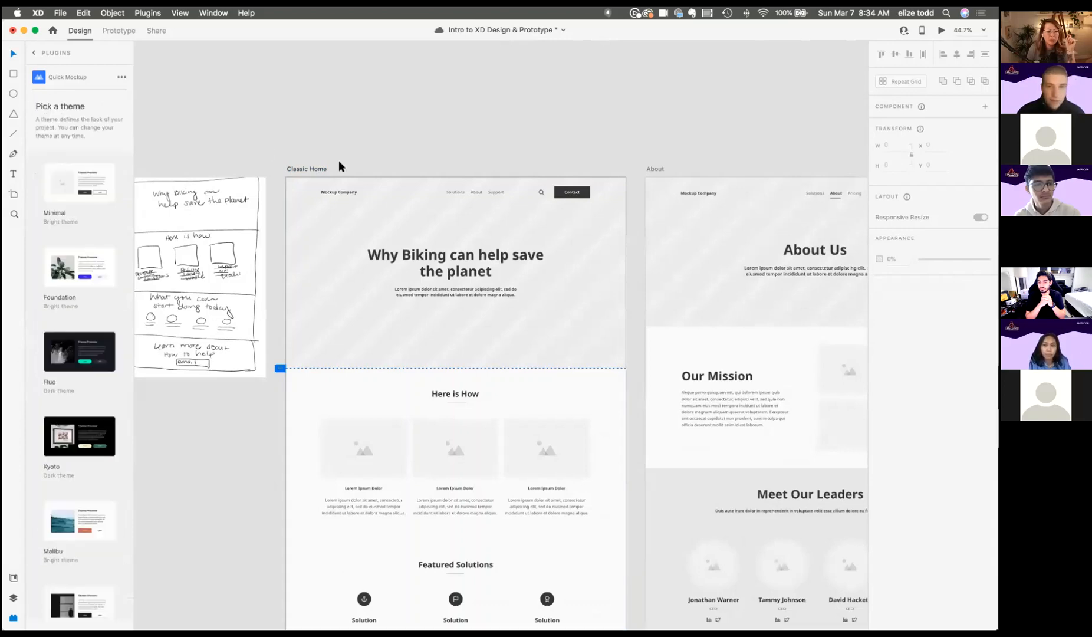
left_click(298, 168)
left_click(108, 181)
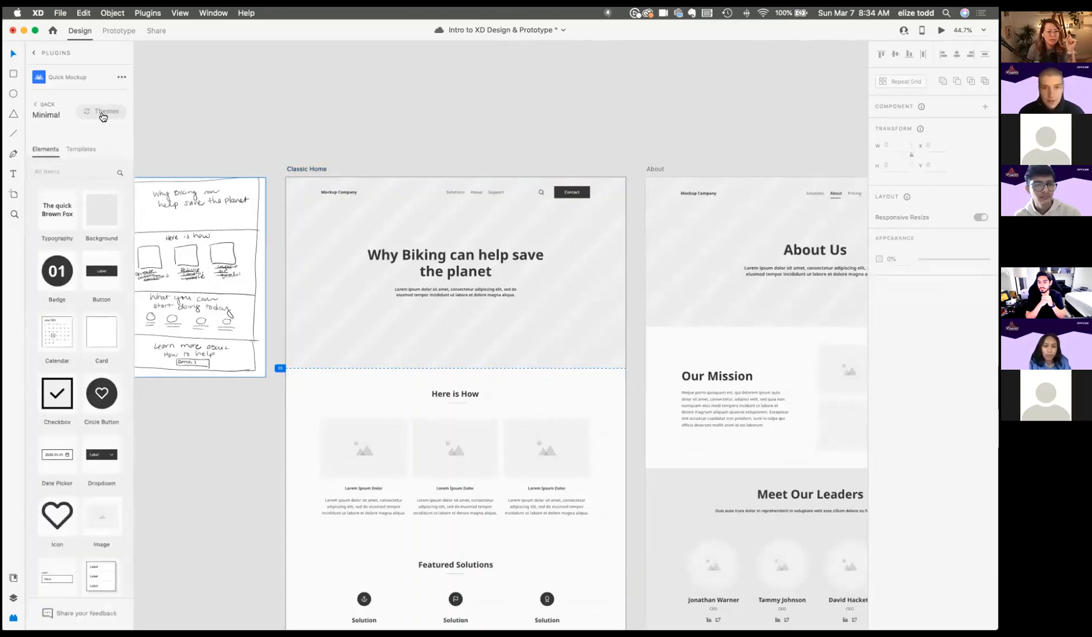
Step: Apply Quick Mockup's dark Radiance theme to the Classic Home artboard
left_click(102, 114)
left_click(495, 235)
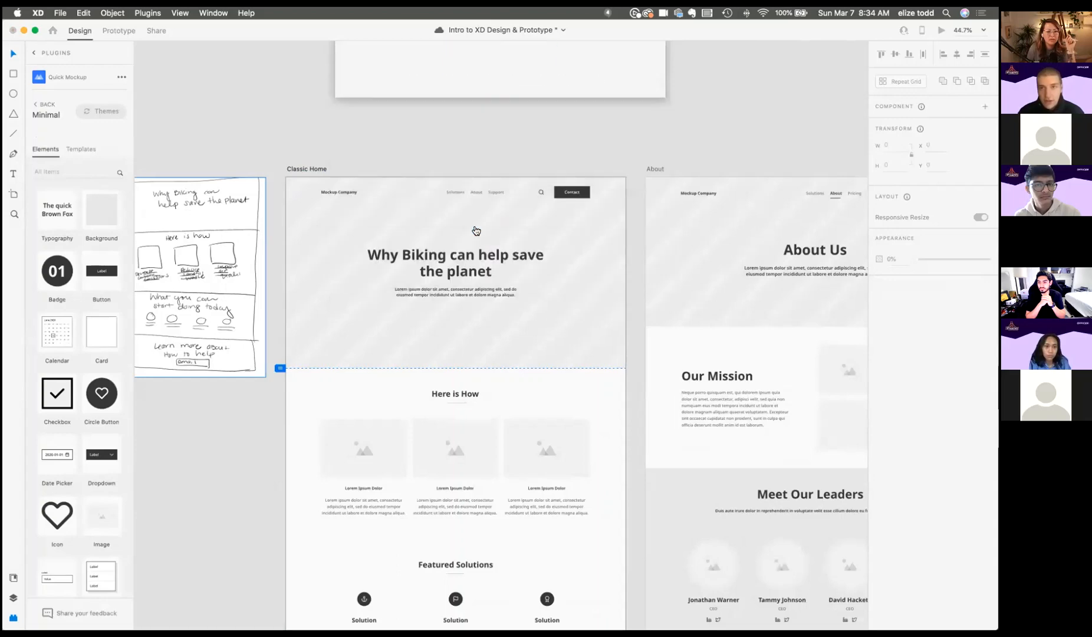
left_click(303, 168)
left_click(101, 112)
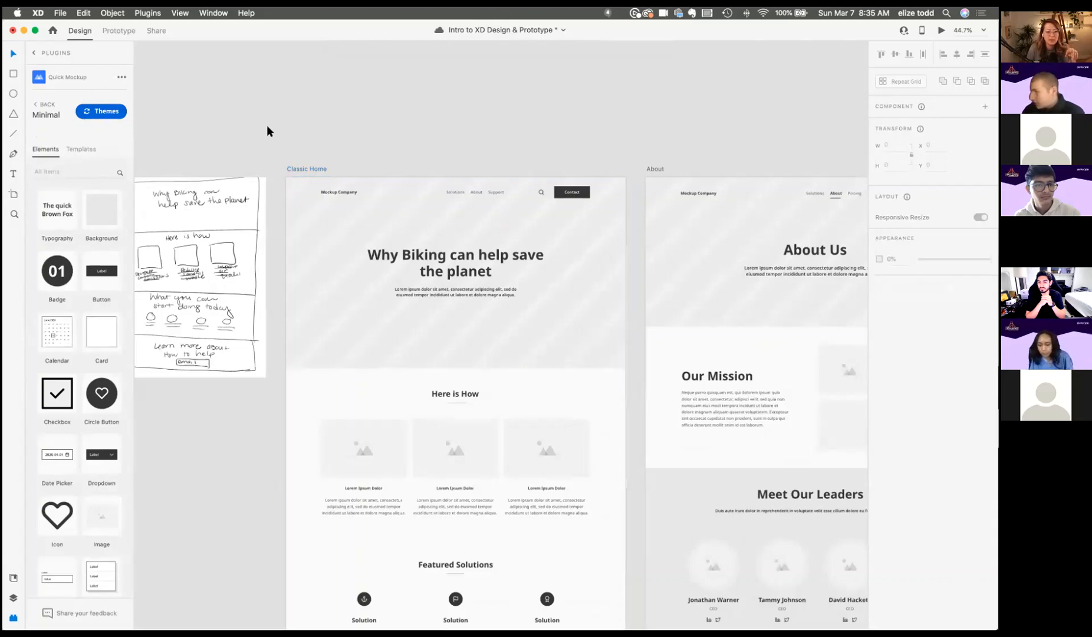
left_click(302, 168)
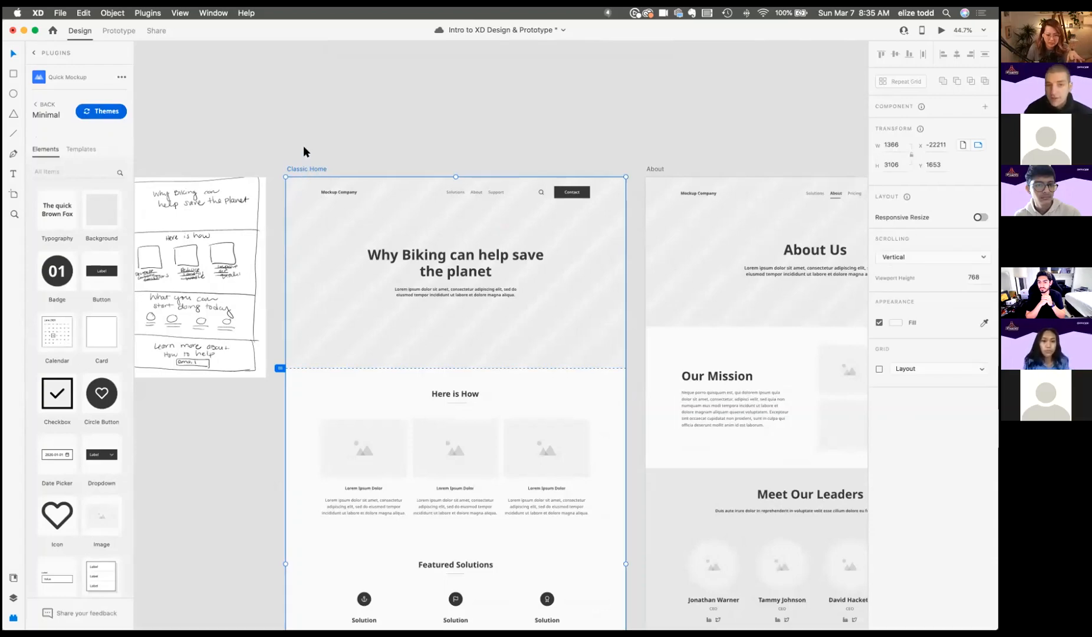
left_click(97, 112)
scroll(90, 332, "down", 5)
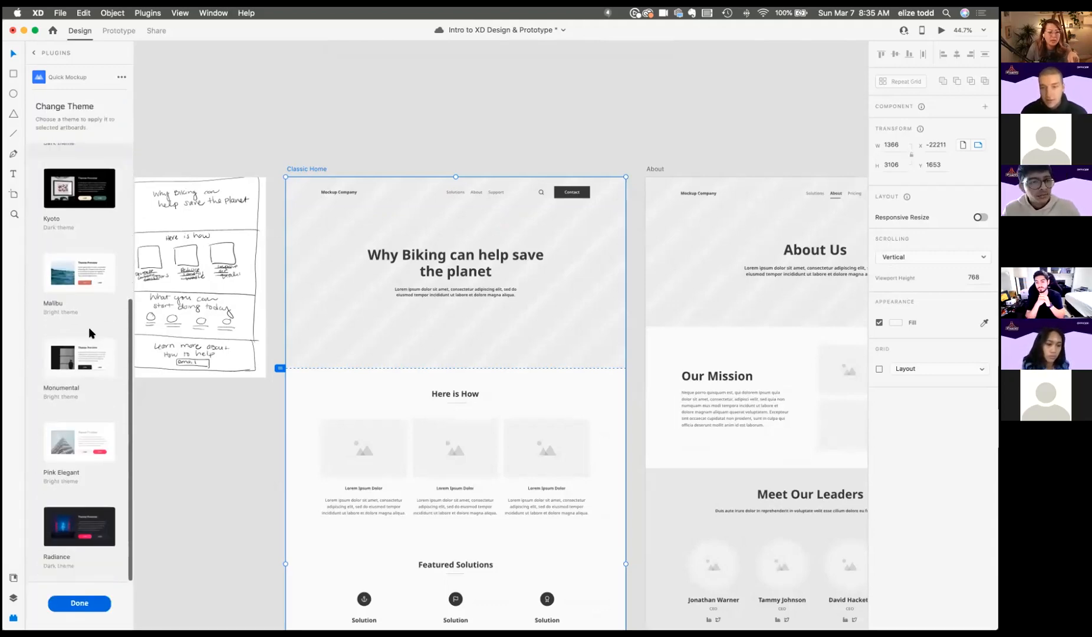
left_click(81, 533)
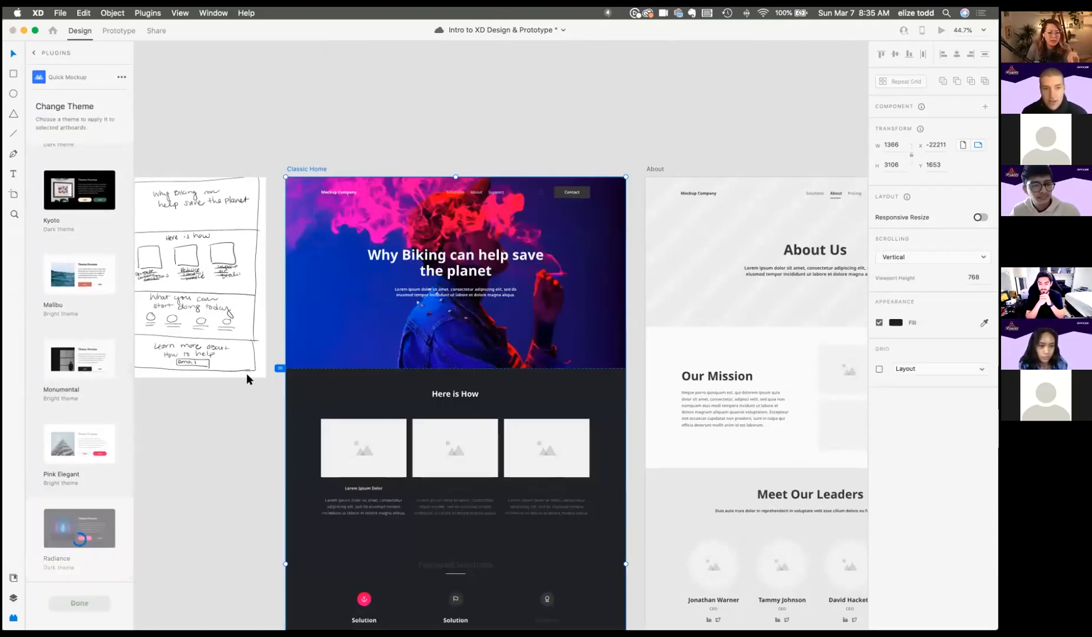
scroll(403, 253, "down", 3)
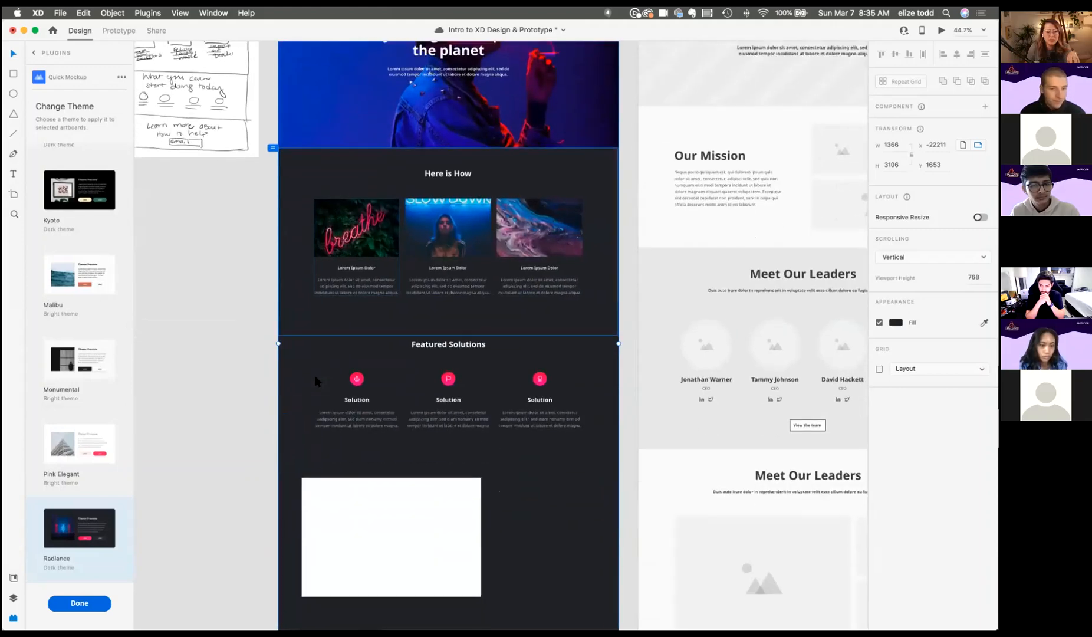
Step: Finish the Classic Home theme change in Quick Mockup and select the About artboard
scroll(314, 375, "down", 5)
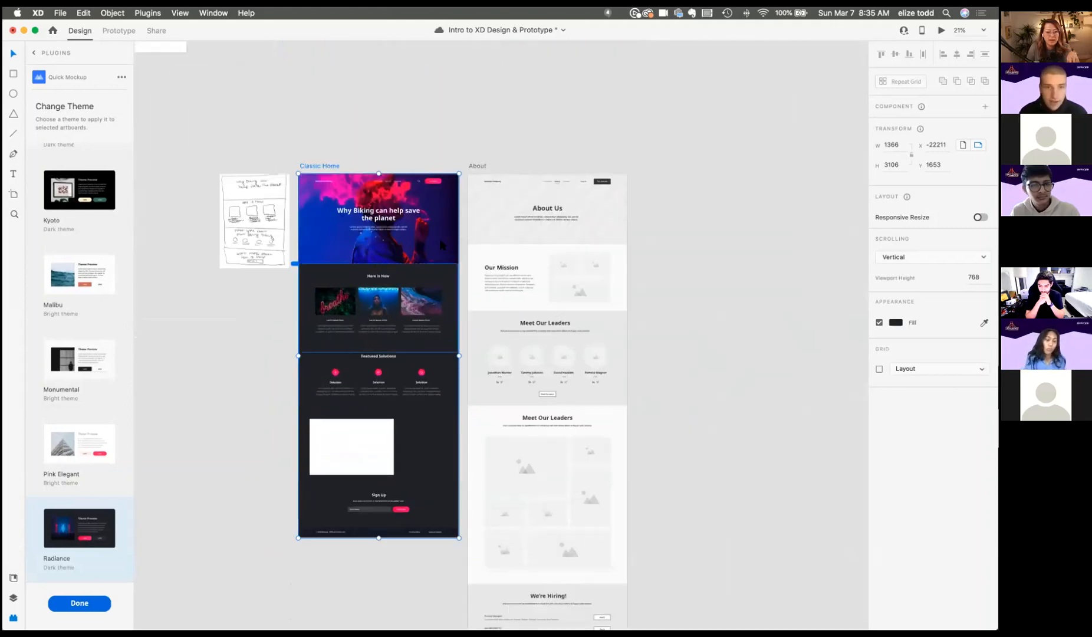
left_click(477, 167)
left_click(79, 603)
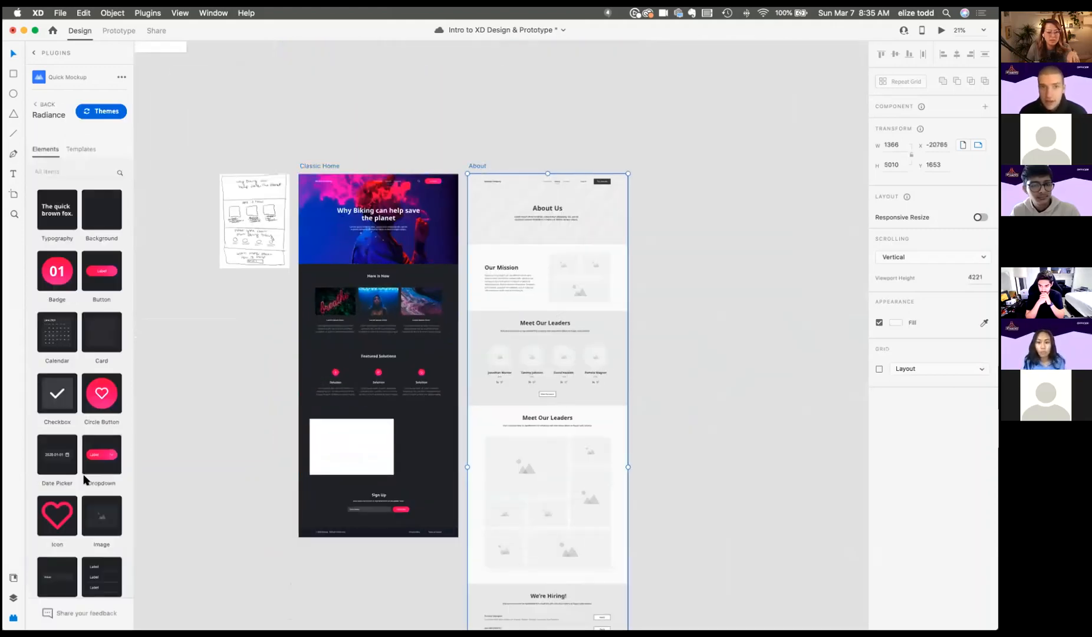
left_click(112, 114)
scroll(65, 461, "down", 6)
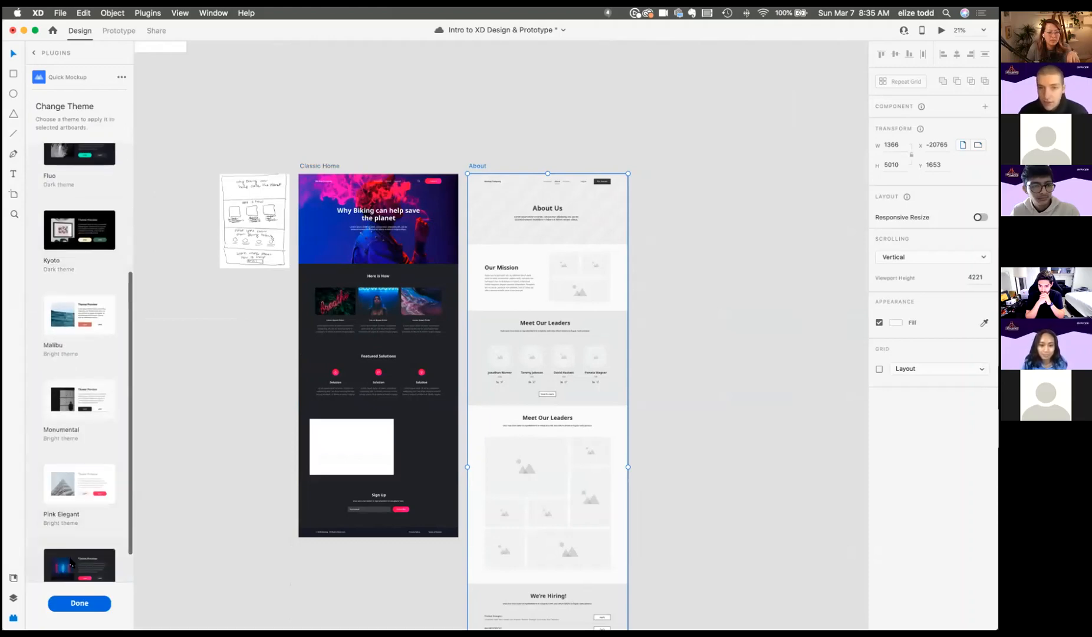
scroll(107, 235, "up", 5)
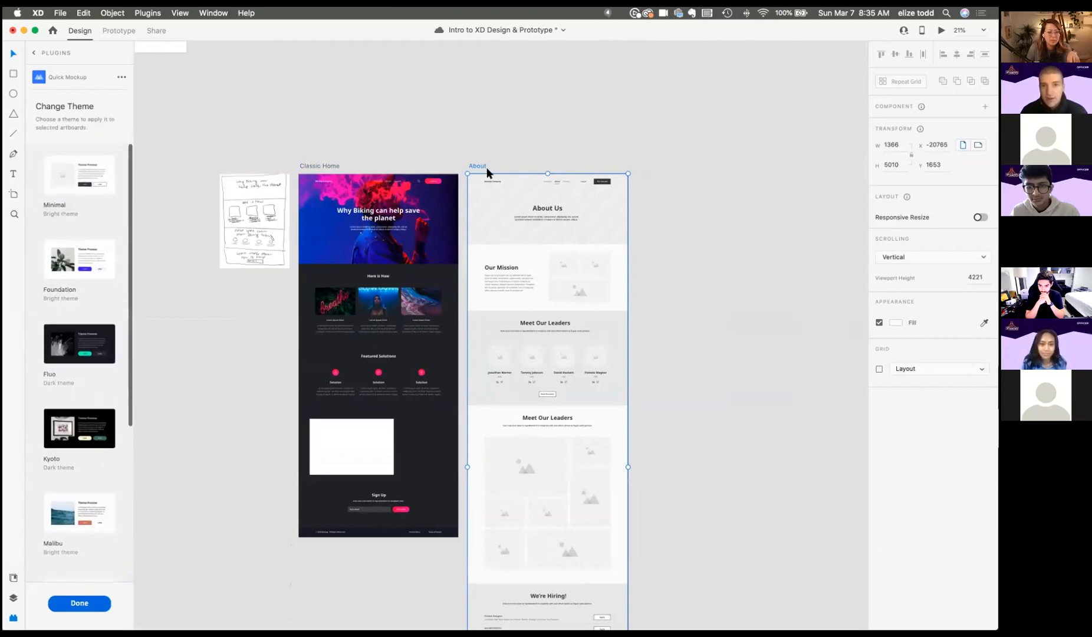
left_click(466, 163)
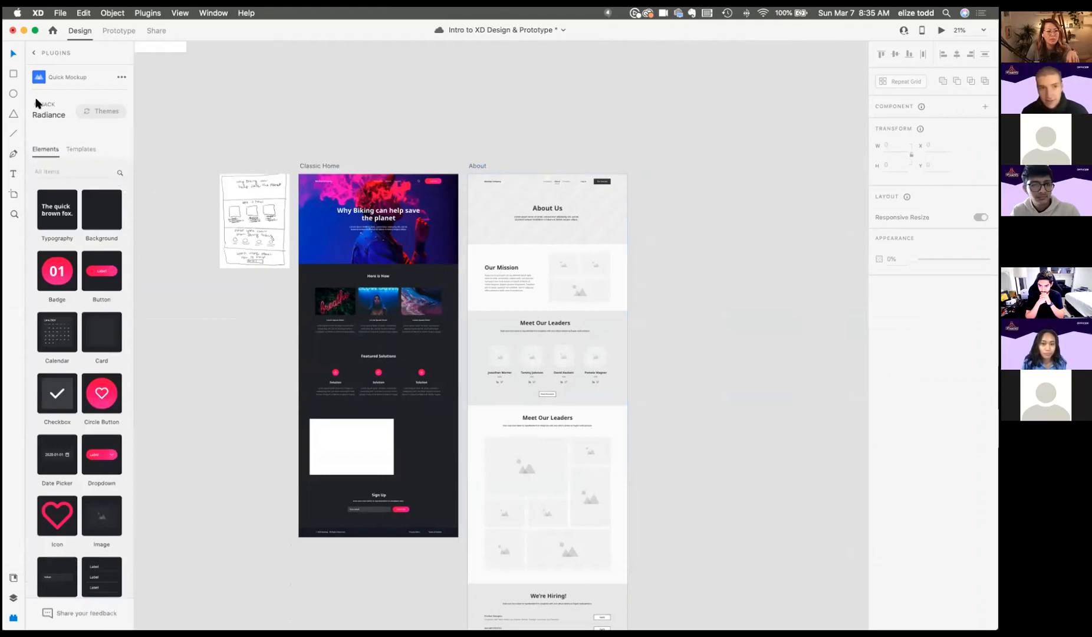
Step: Return to Quick Mockup's theme picker and choose Minimal as the working theme
left_click(100, 109)
left_click(471, 165)
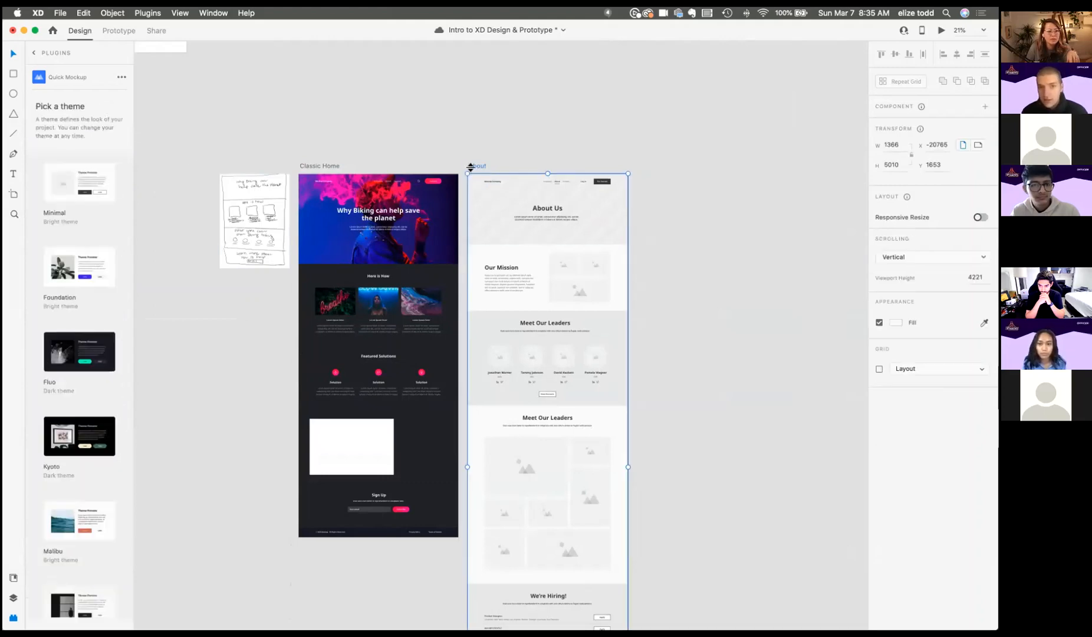
left_click(79, 177)
Step: Open Quick Mockup's theme change choices for the selected About artboard and browse to the dark themes
left_click(475, 166)
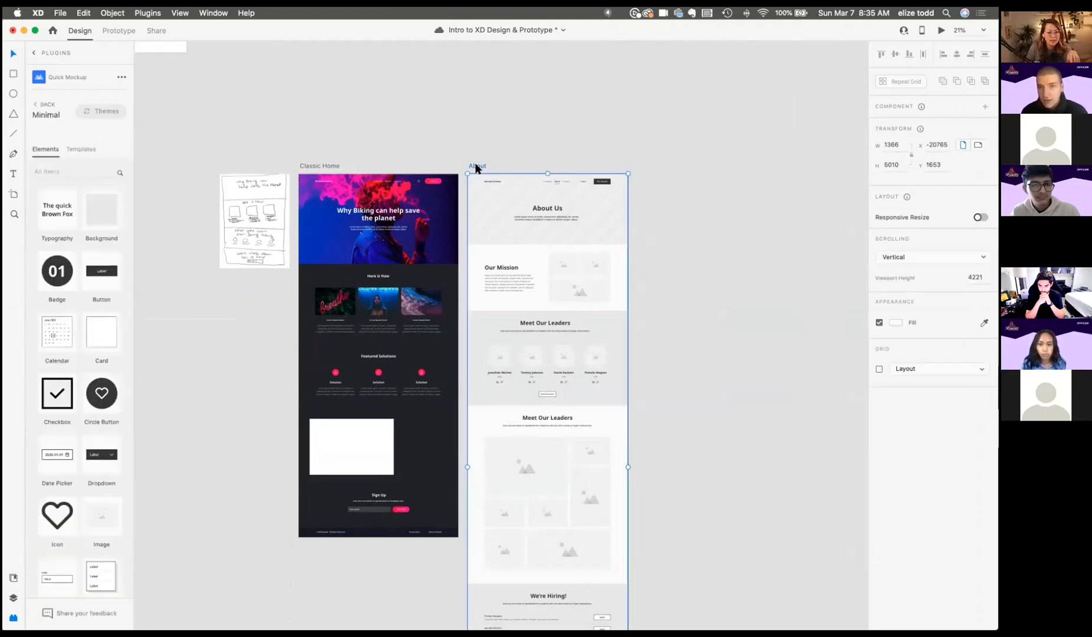
left_click(100, 111)
scroll(76, 424, "down", 3)
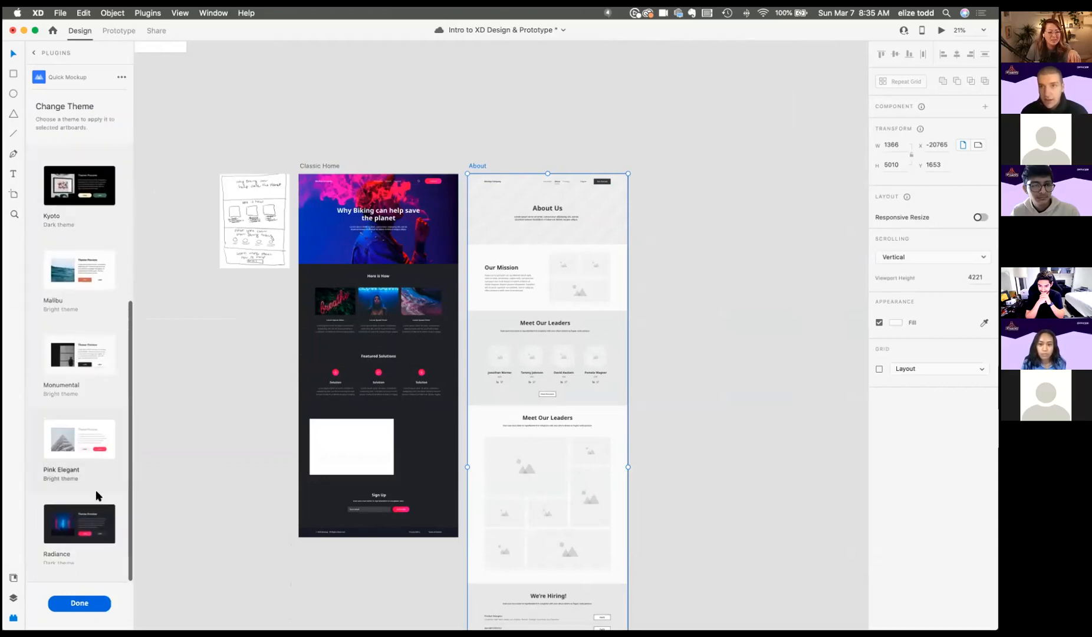
Step: Apply the Radiance dark theme to the About artboard and finish the theme change
left_click(79, 528)
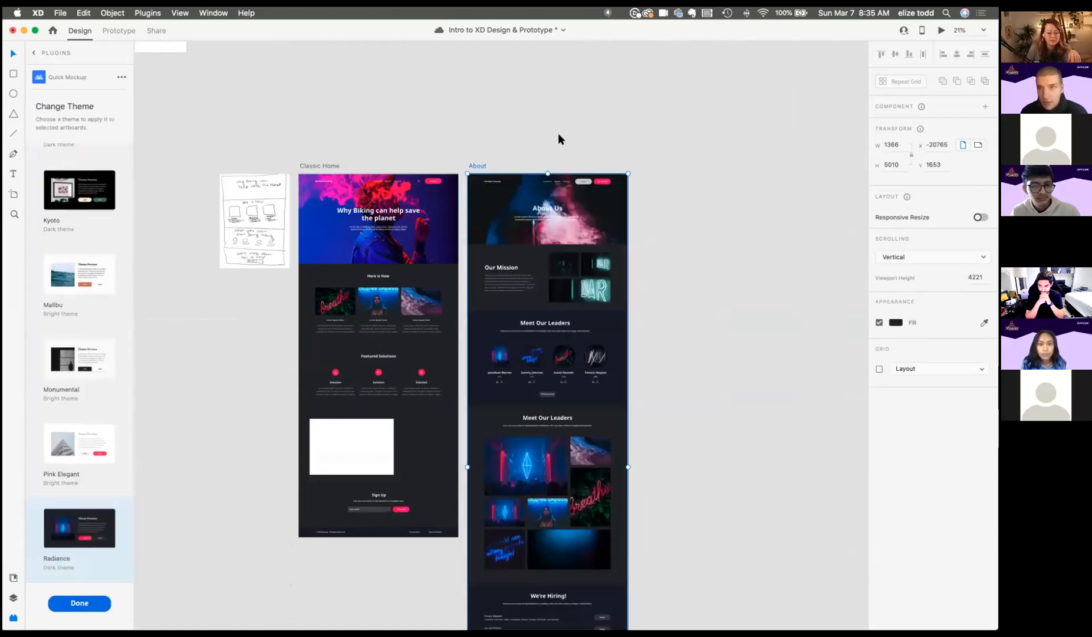
left_click(463, 144)
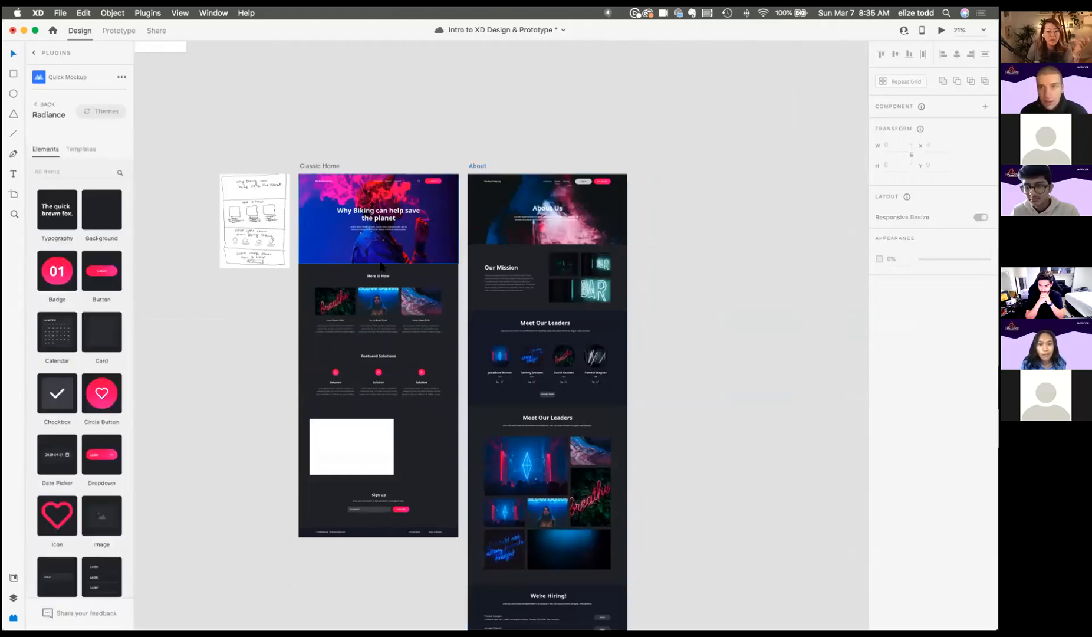
scroll(379, 260, "up", 5)
scroll(378, 260, "up", 1)
scroll(379, 260, "left", 1)
scroll(379, 261, "down", 3)
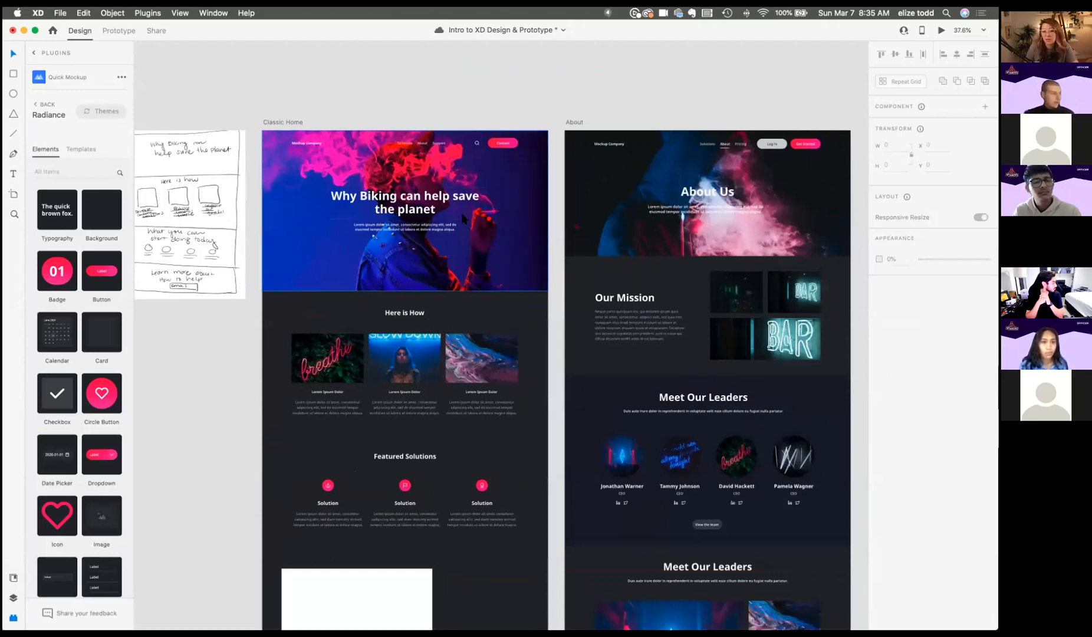
scroll(463, 215, "down", 3)
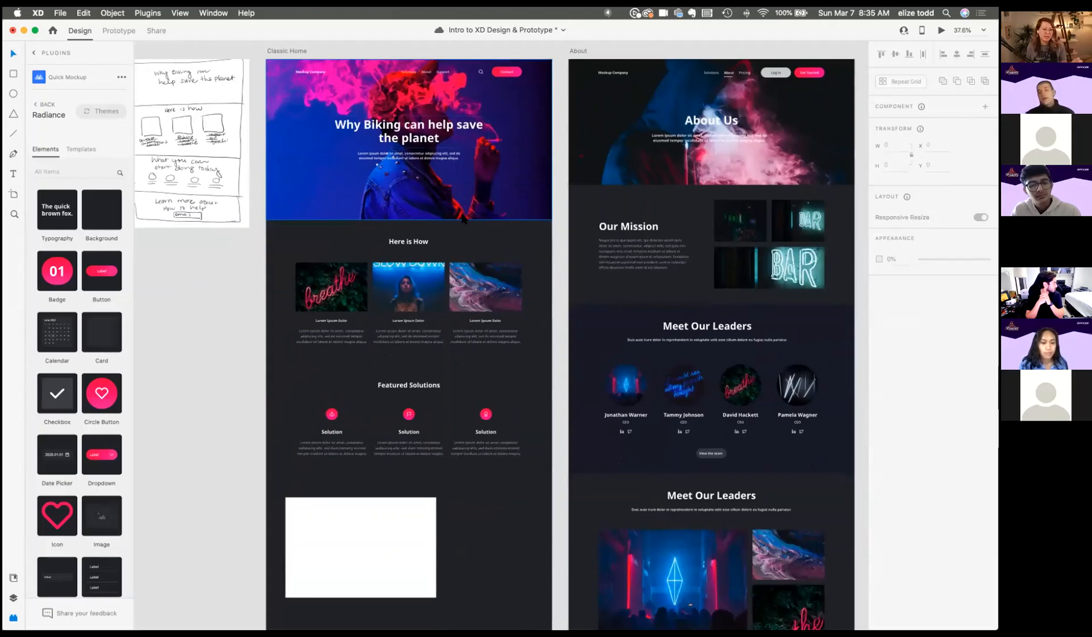
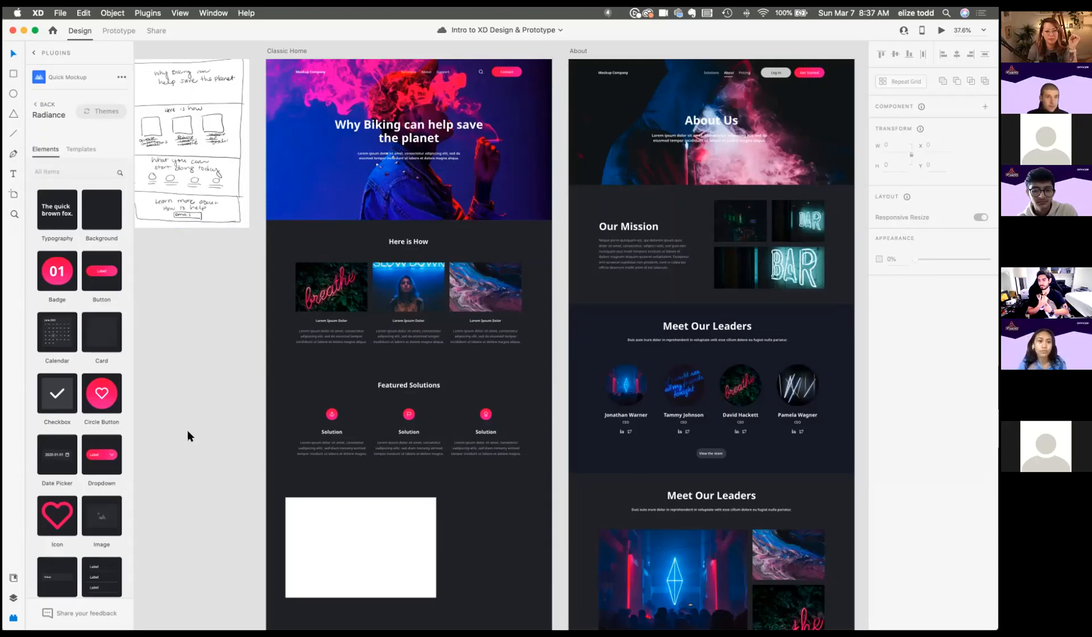
left_click(156, 220)
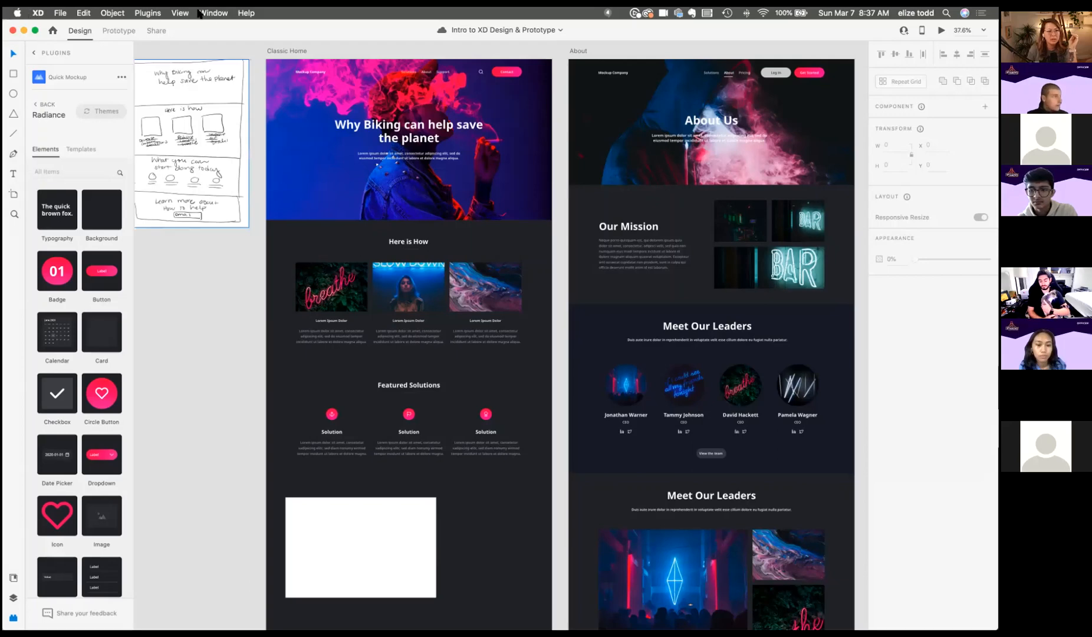
left_click_drag(208, 26, 235, 35)
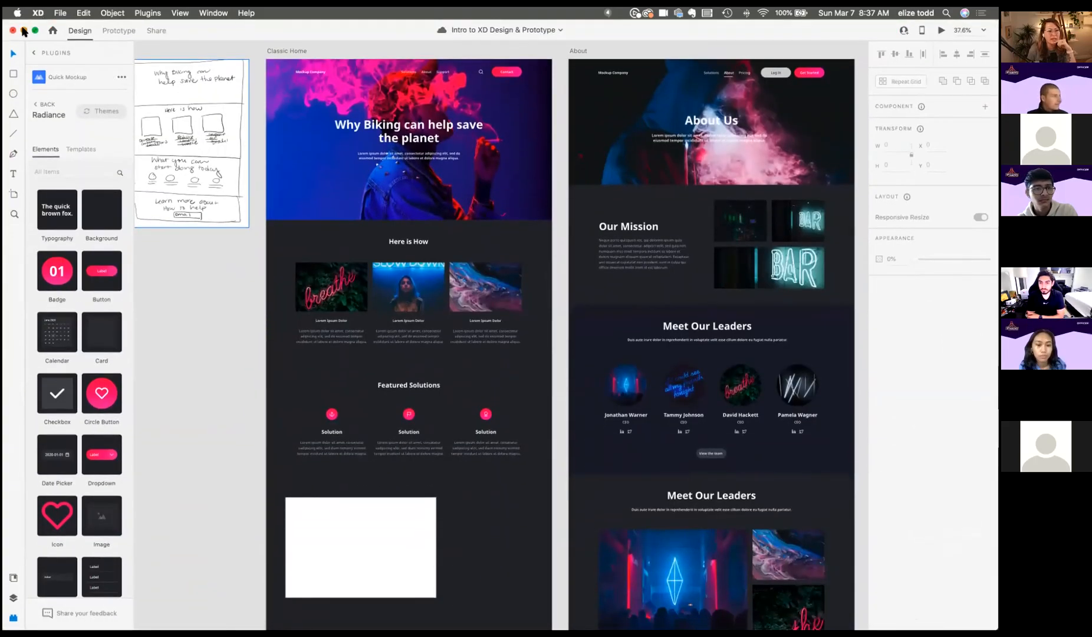
left_click(24, 30)
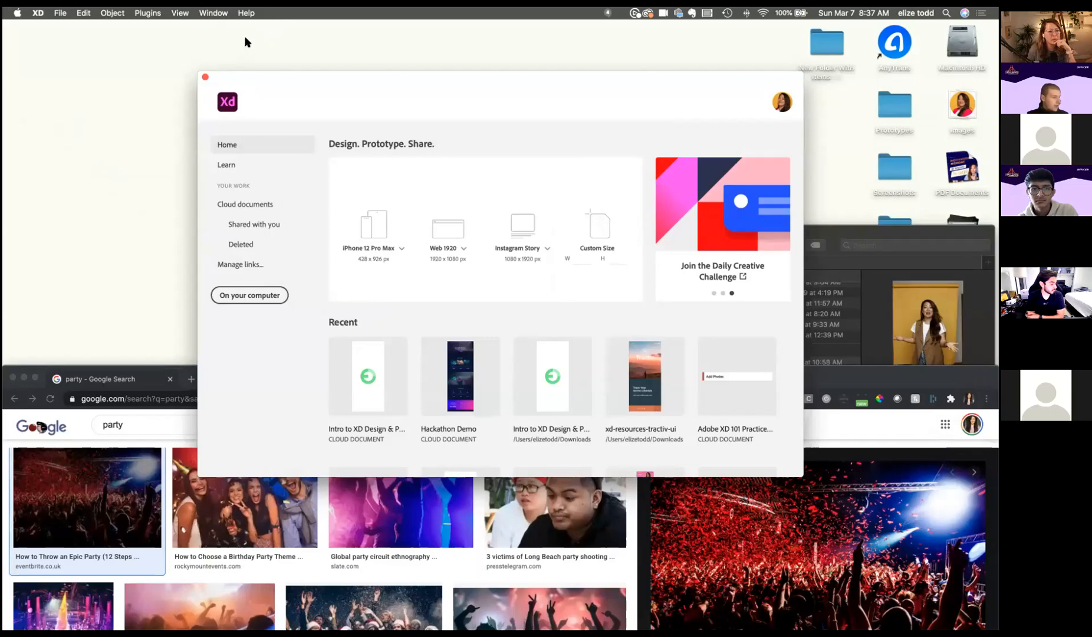
mouse_move(820, 616)
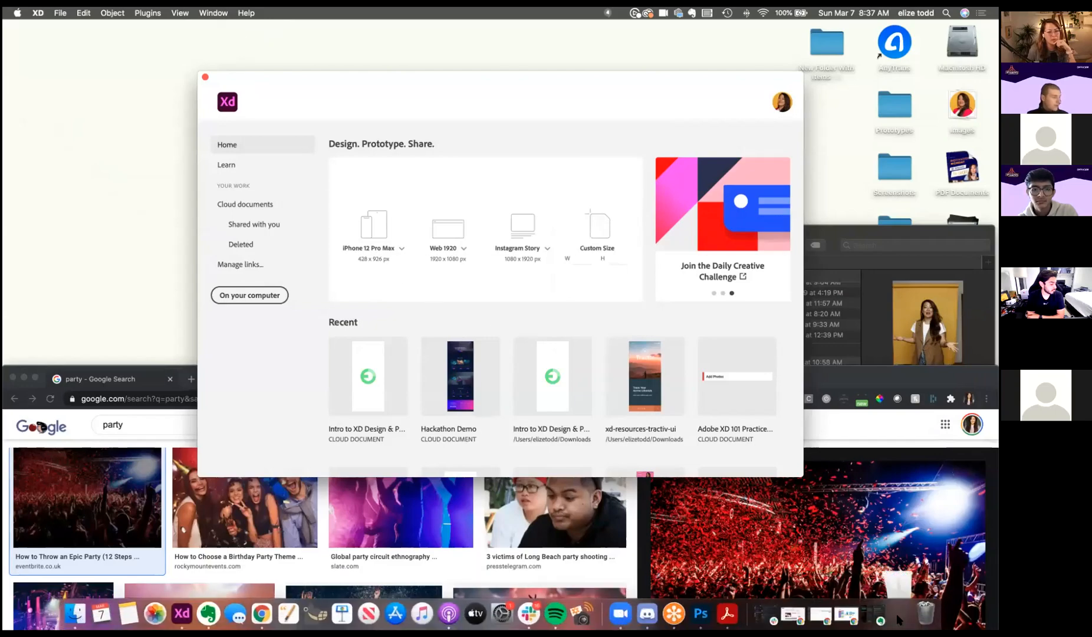
left_click(897, 618)
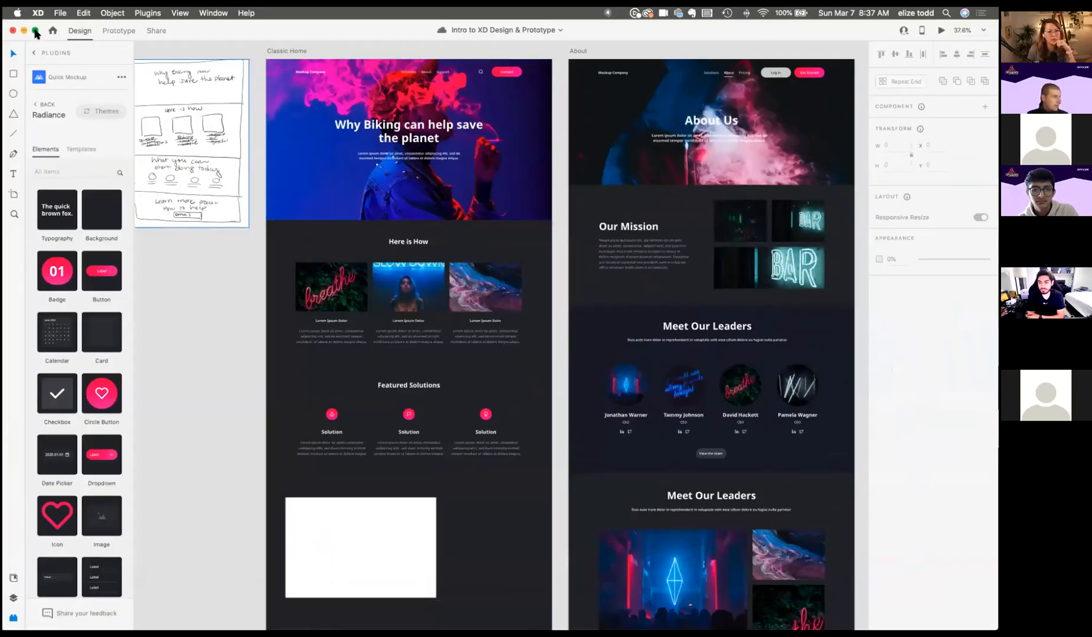
mouse_move(36, 33)
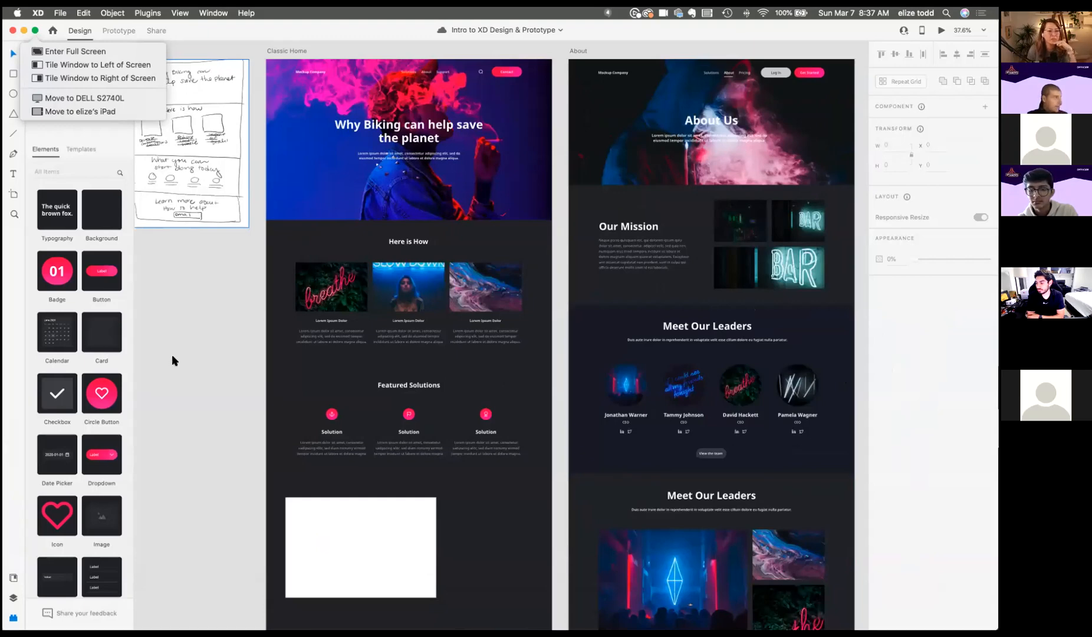
left_click(248, 358)
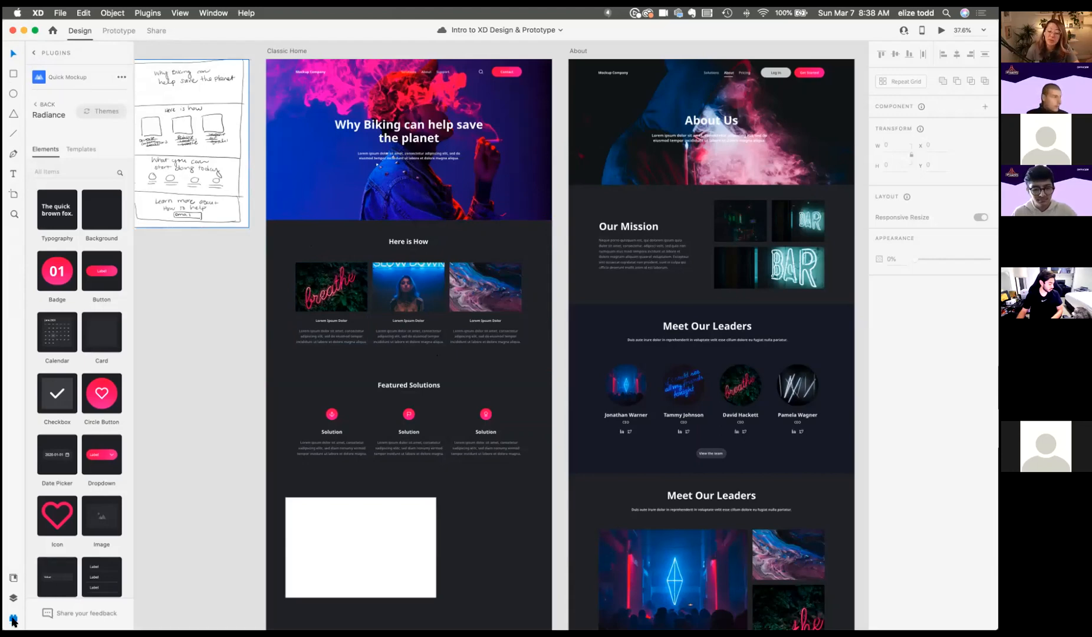
Step: Add the gradient fill of the Contact button in the Classic Home header to the document's color assets
left_click(13, 598)
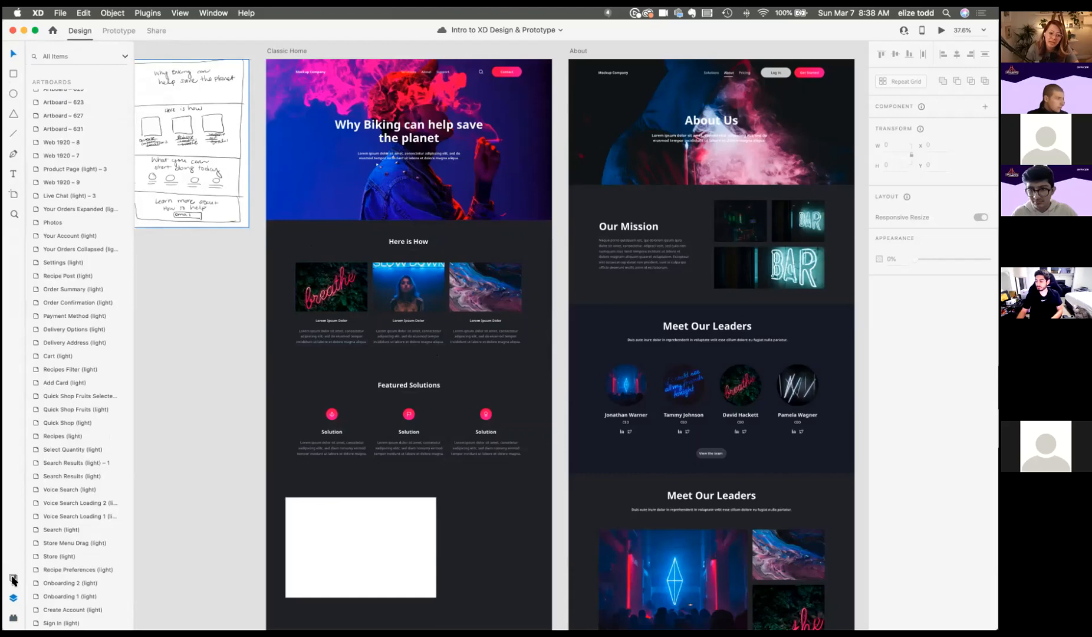
left_click(13, 578)
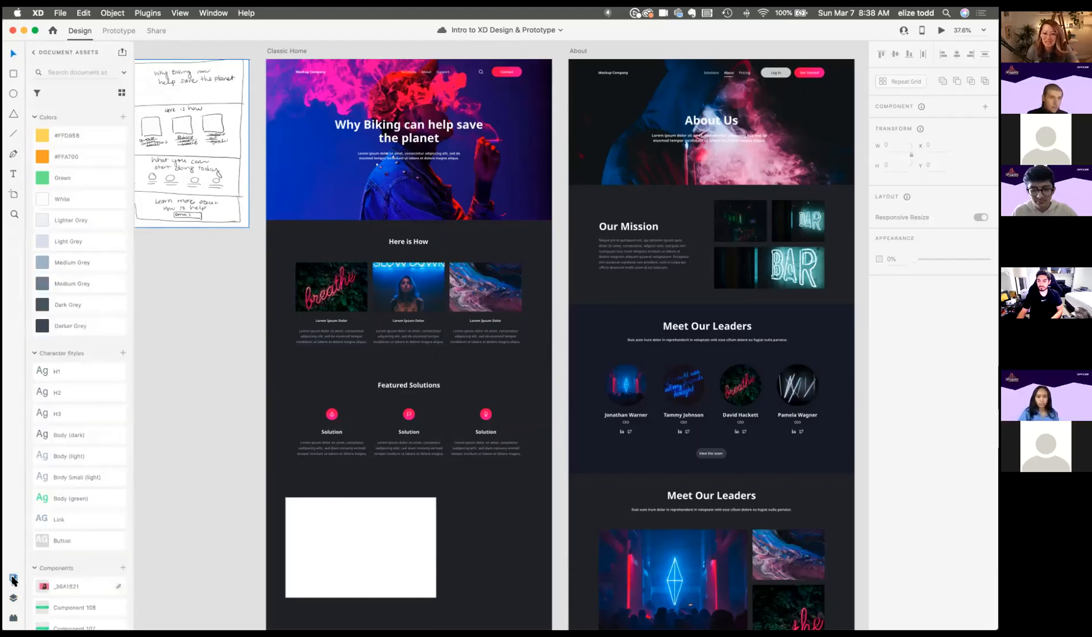
scroll(295, 497, "up", 5)
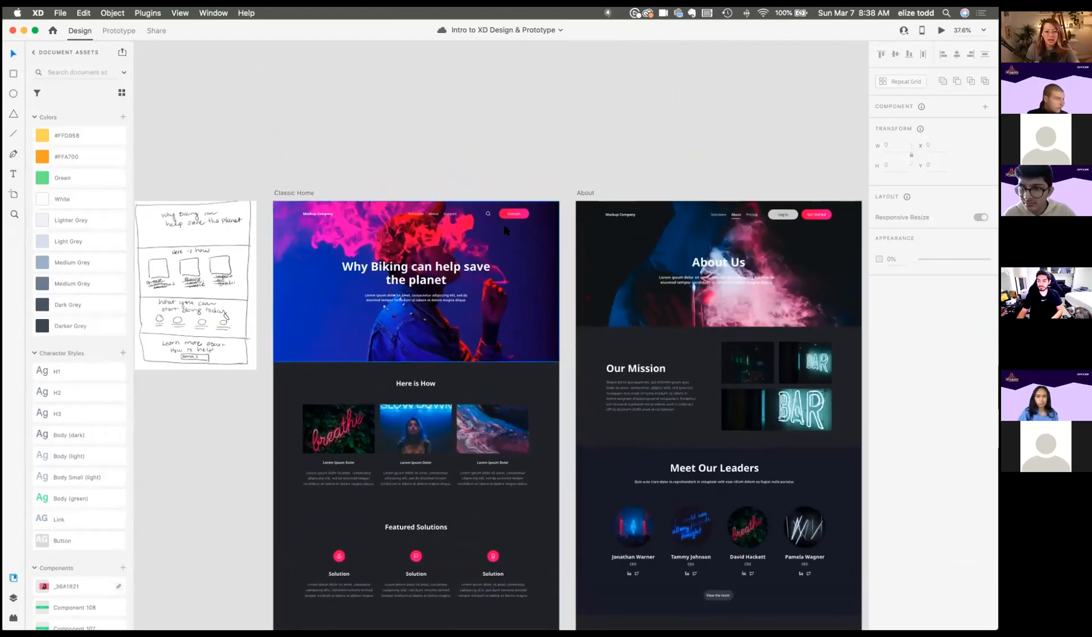
scroll(506, 227, "up", 5)
left_click(550, 198)
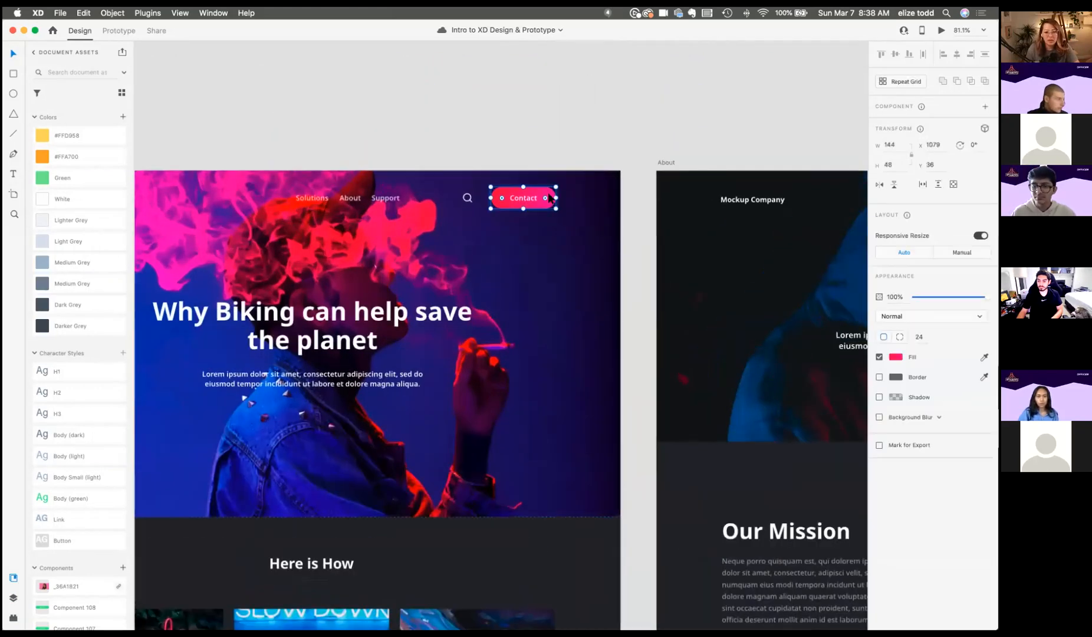
scroll(548, 198, "up", 3)
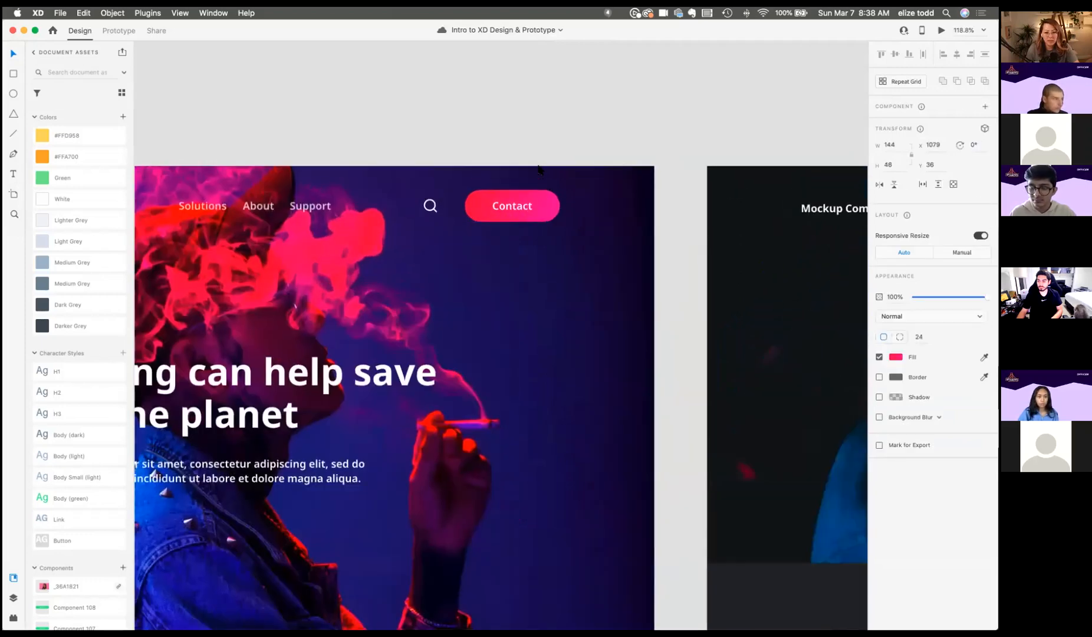
left_click(544, 209)
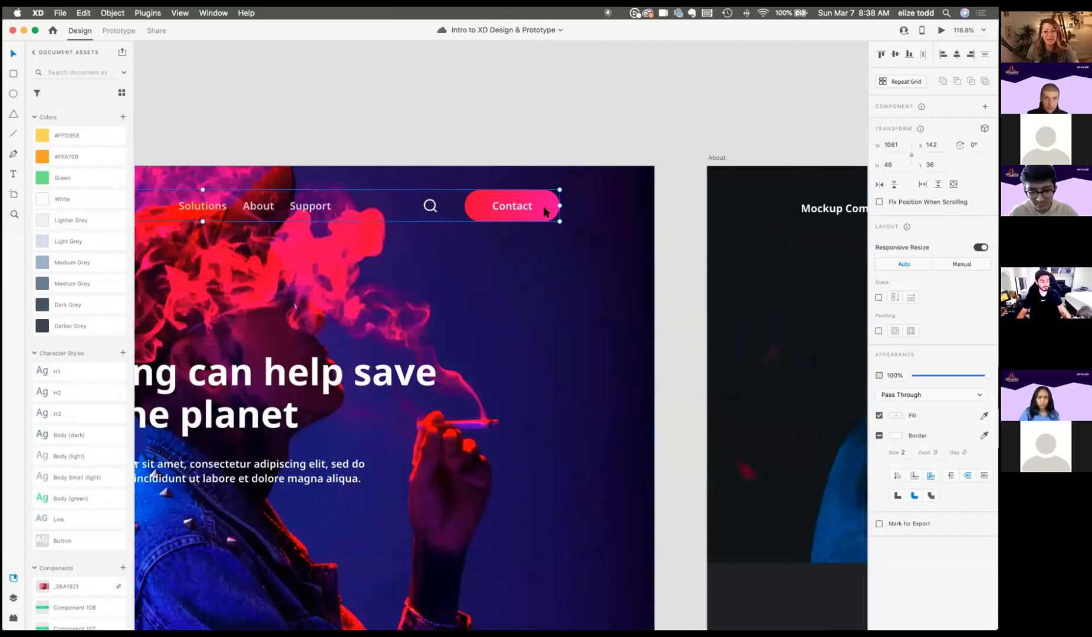
double_click(544, 206)
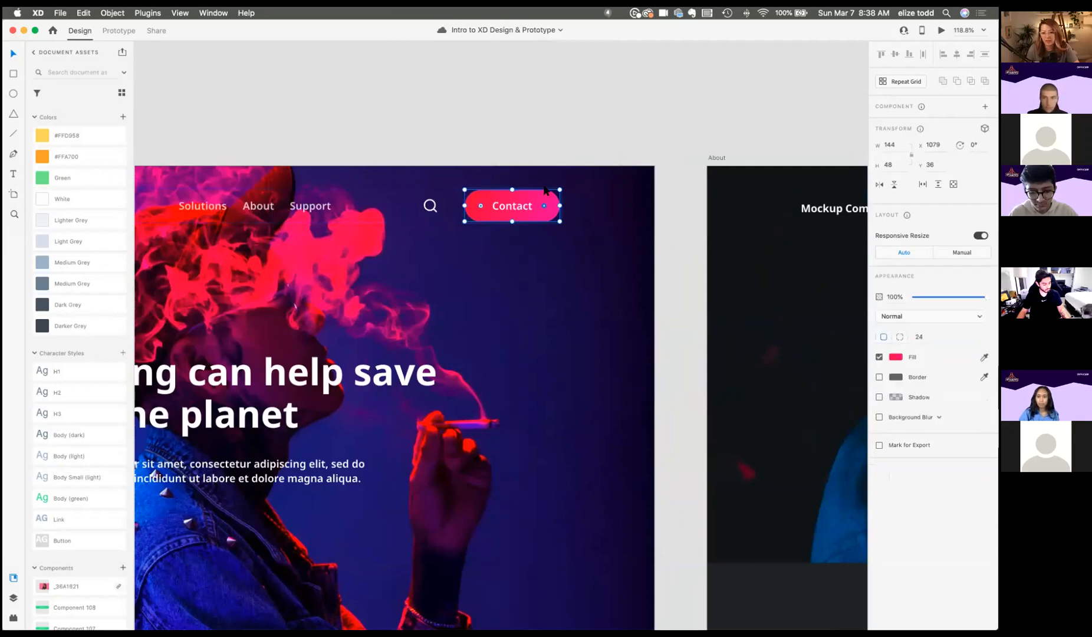
double_click(542, 191)
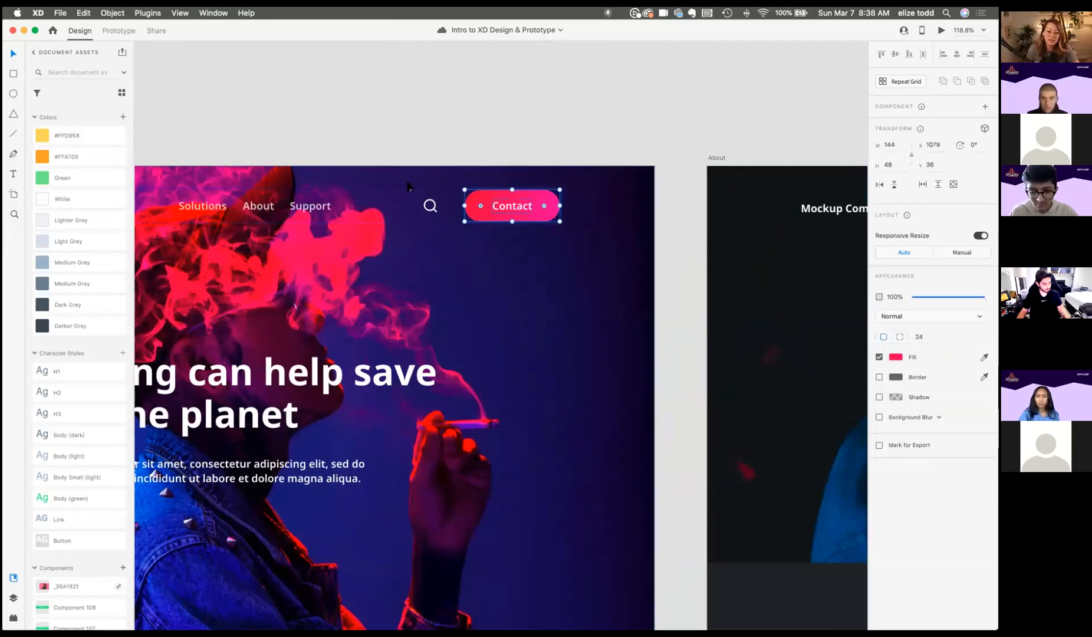
left_click(35, 117)
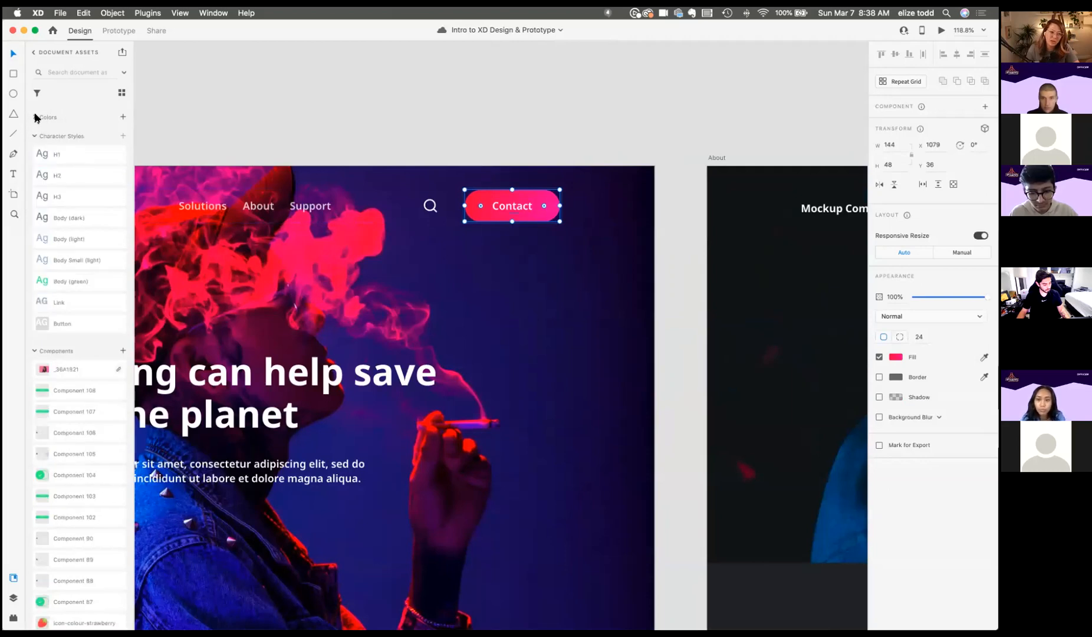
left_click(36, 117)
left_click(35, 117)
left_click(36, 118)
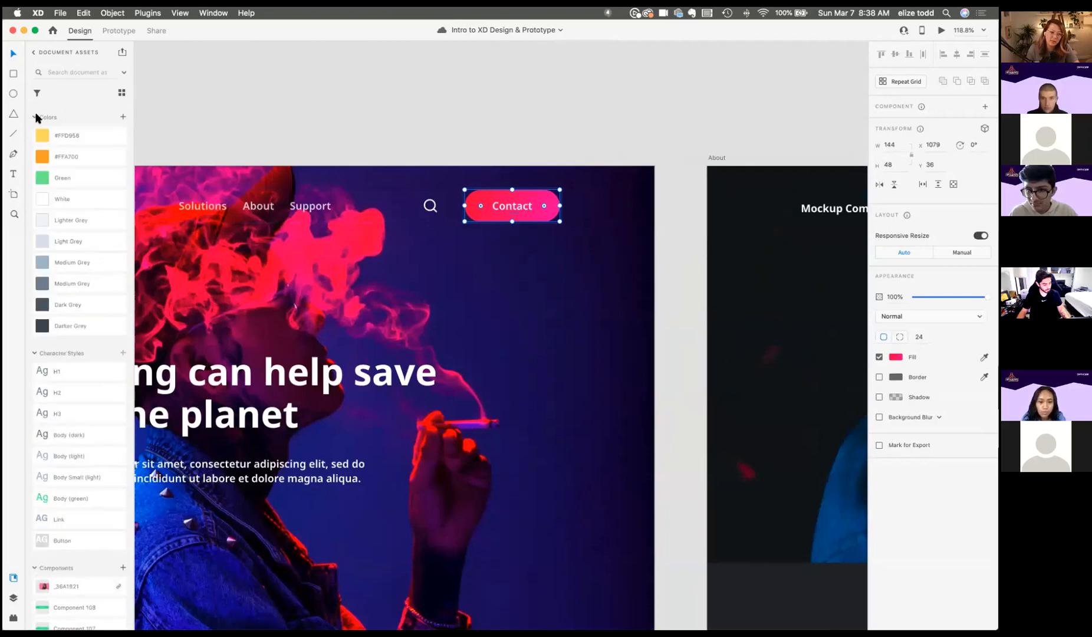
left_click(122, 119)
scroll(90, 122, "down", 1)
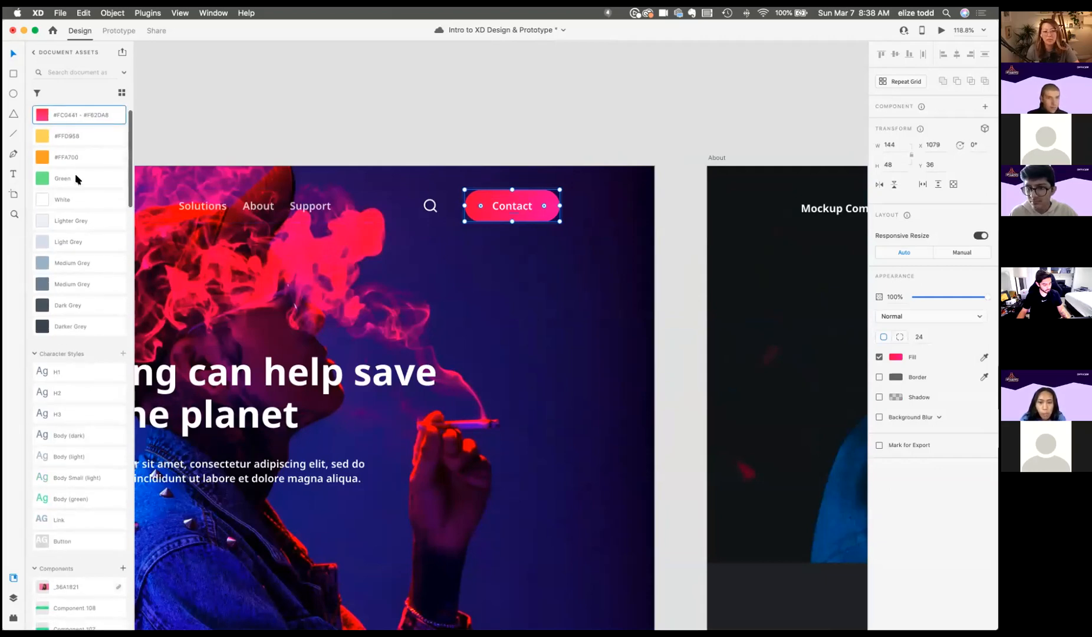
scroll(83, 204, "up", 1)
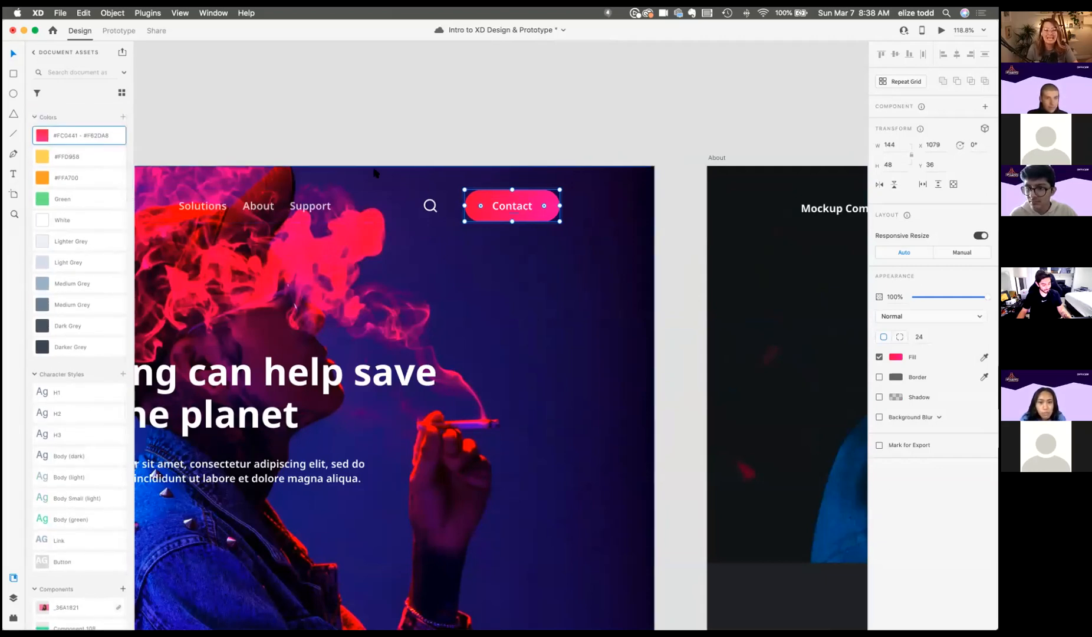
Step: Edit the saved pink gradient color asset, changing its first color stop to blue #0E04FC
scroll(382, 178, "down", 5)
scroll(374, 173, "down", 4)
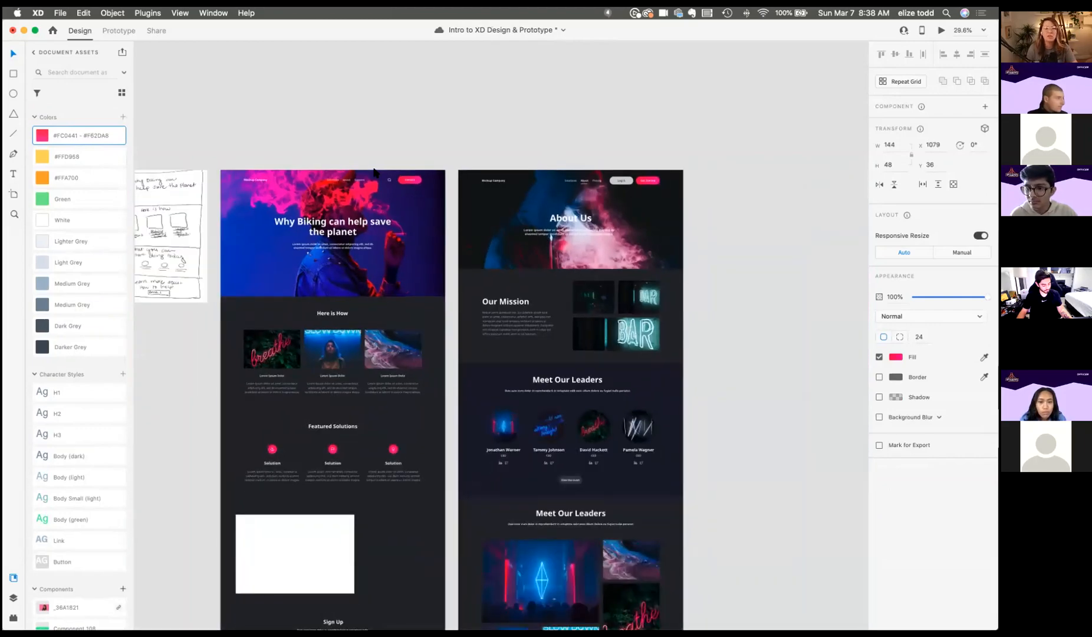
scroll(374, 173, "up", 4)
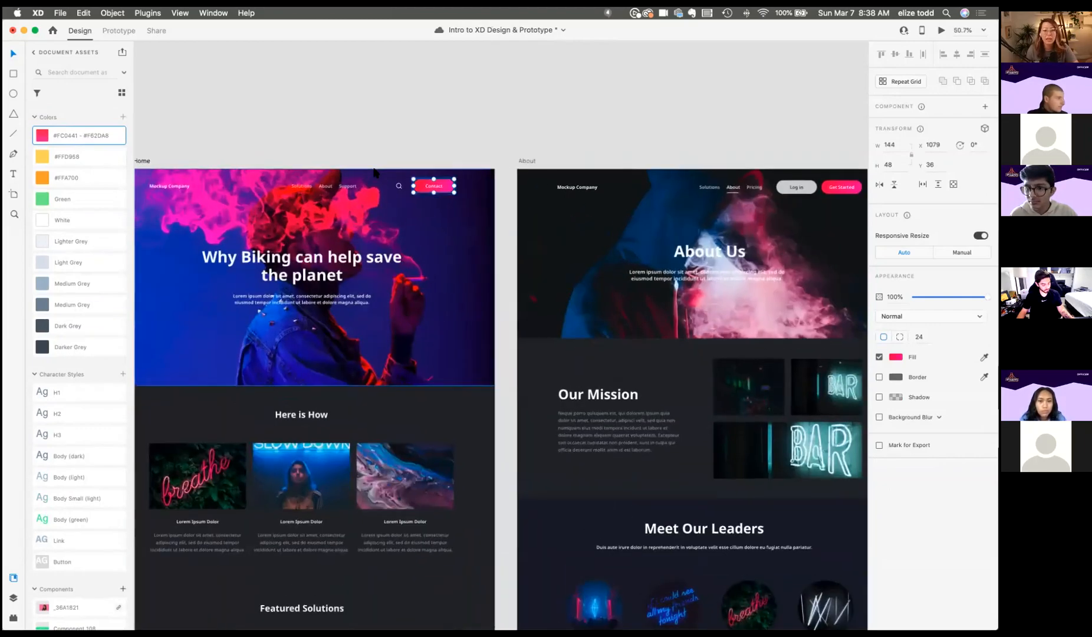
scroll(365, 172, "down", 2)
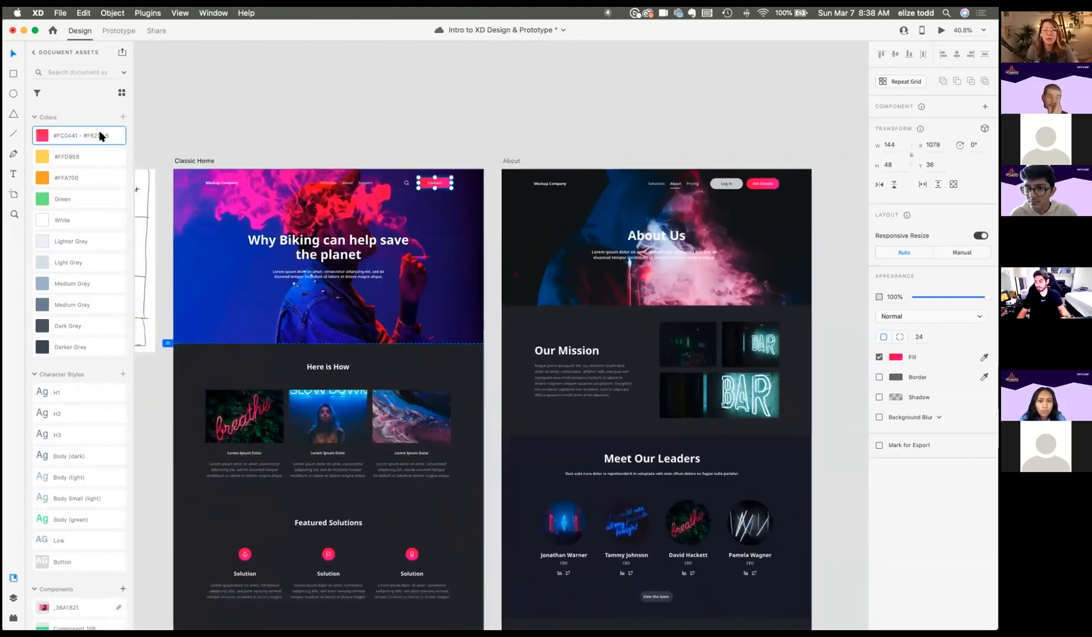
right_click(82, 139)
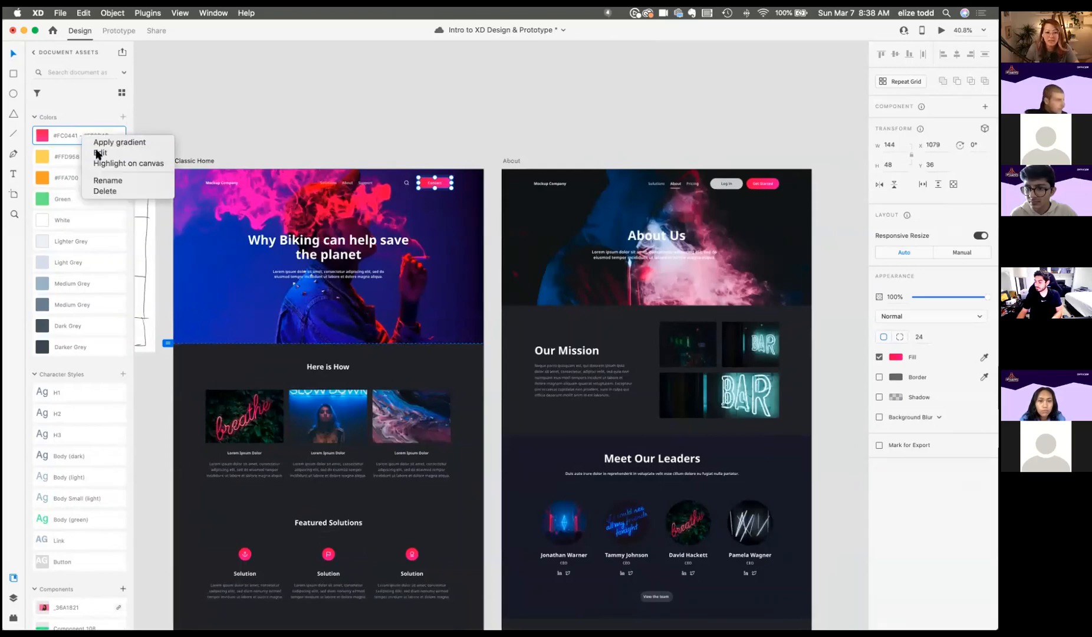
left_click(95, 147)
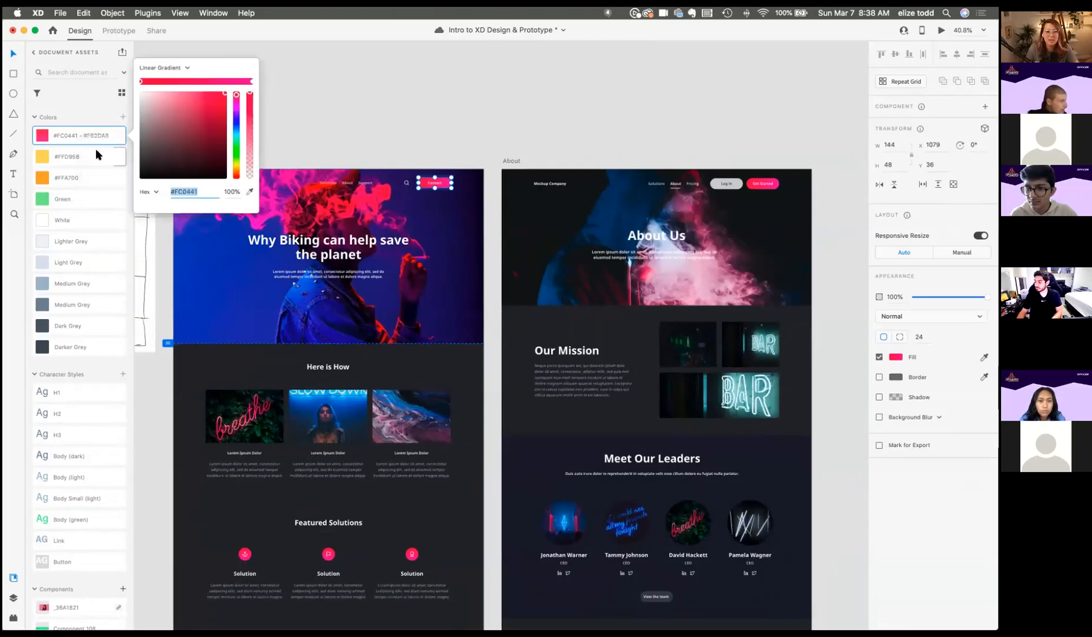
left_click(237, 117)
left_click_drag(239, 118, 236, 121)
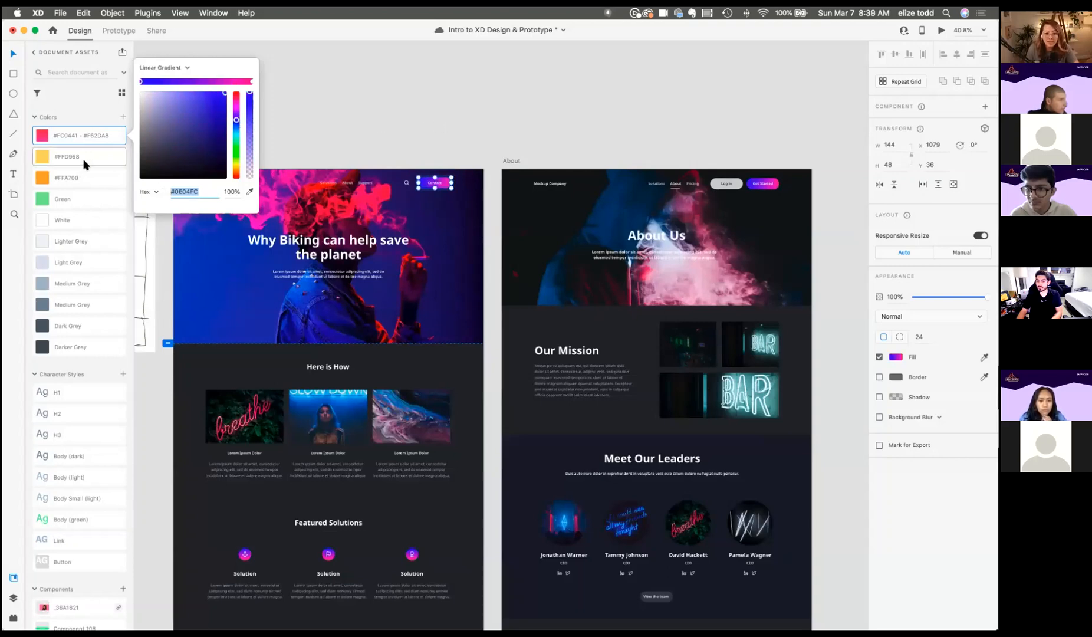
left_click(376, 142)
Step: Examine the buttons, icons and footer on the Classic Home and About artboards for the edited gradient color
scroll(376, 236, "down", 5)
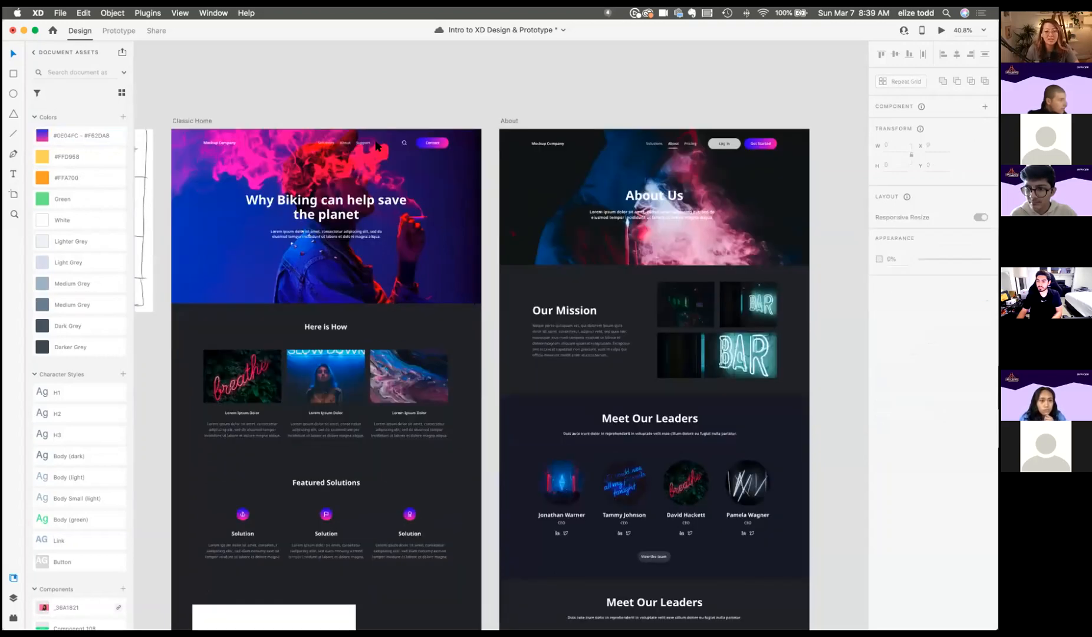
scroll(362, 375, "up", 5)
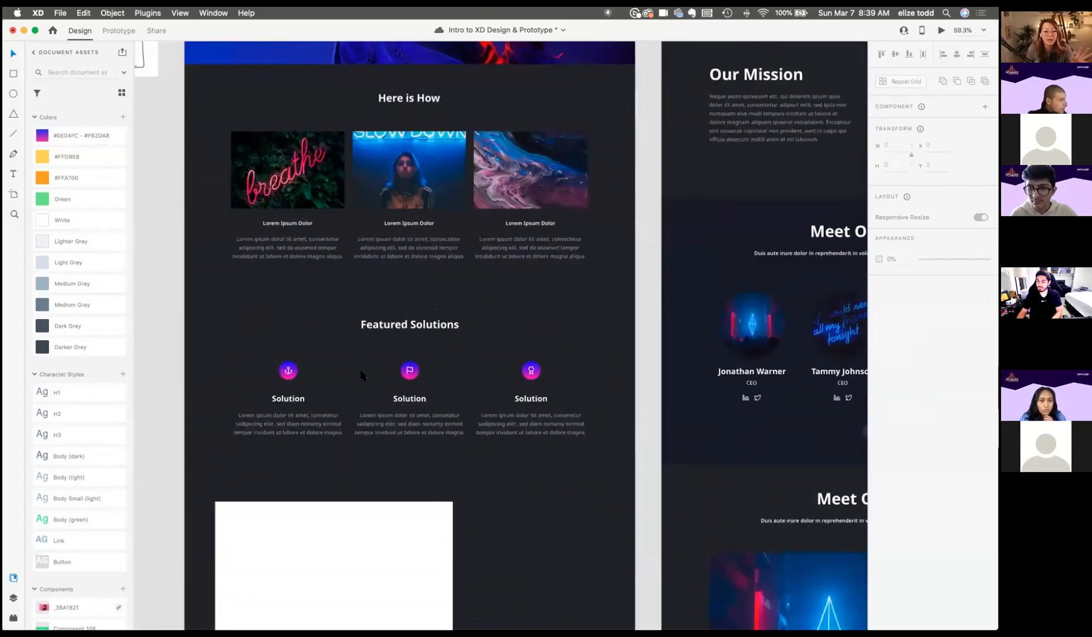
scroll(361, 375, "down", 5)
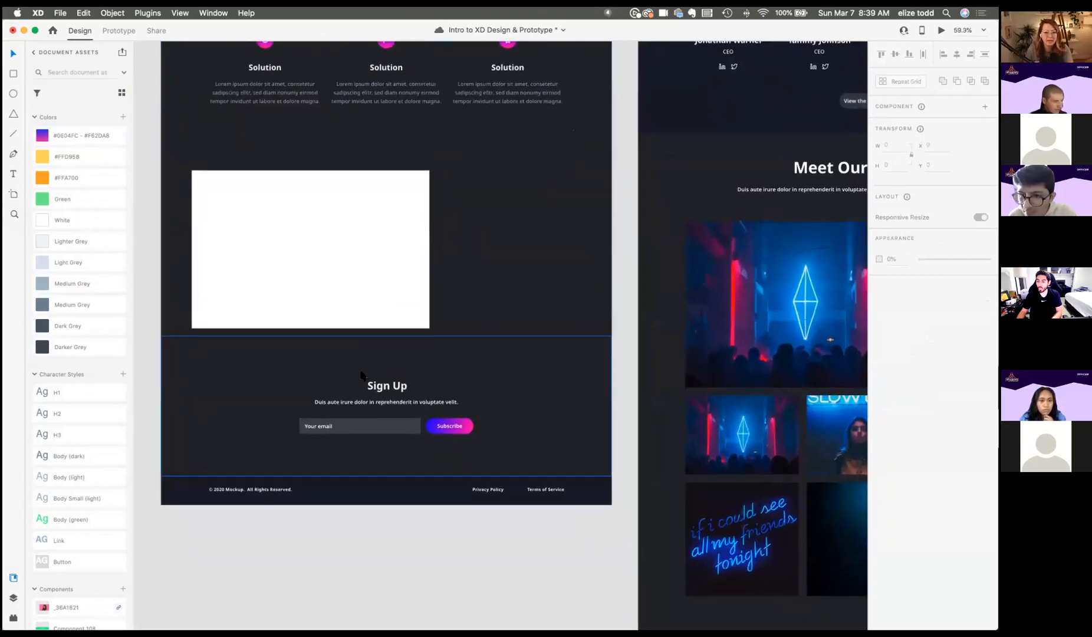
scroll(465, 424, "right", 8)
scroll(465, 424, "down", 10)
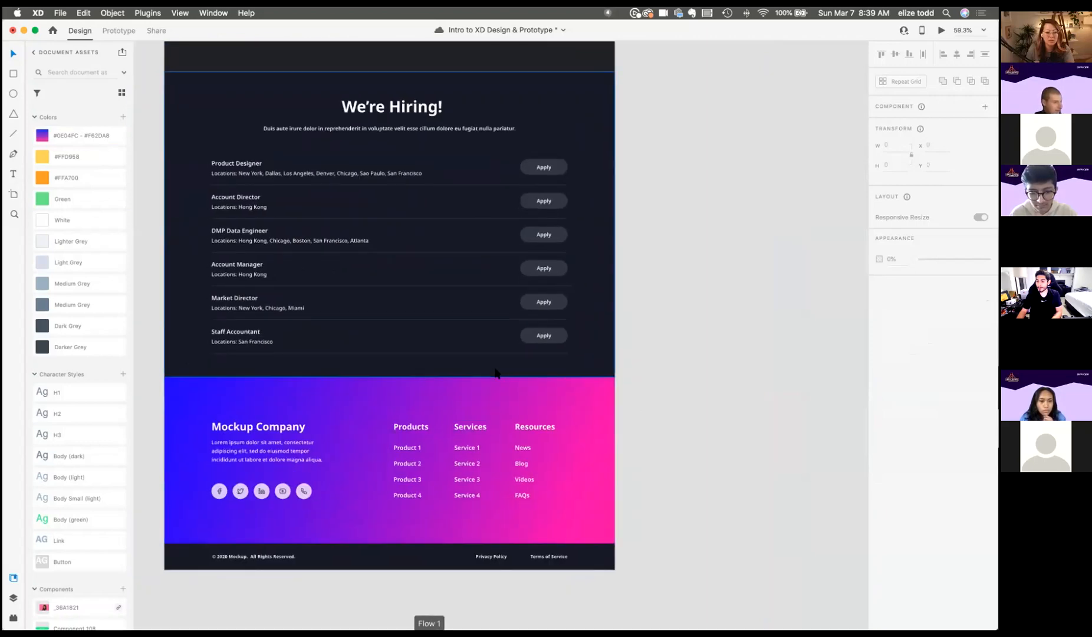
scroll(495, 373, "down", 5)
scroll(418, 161, "up", 3)
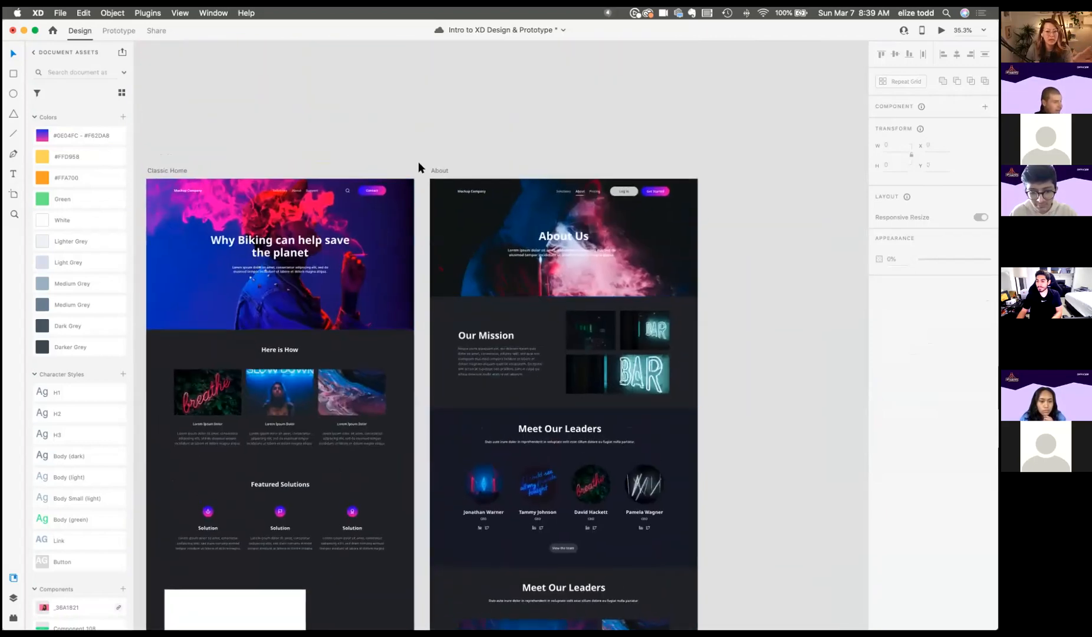
Step: Save the document and add the dark fill of the Here is How section on Classic Home to the color assets
scroll(418, 161, "left", 3)
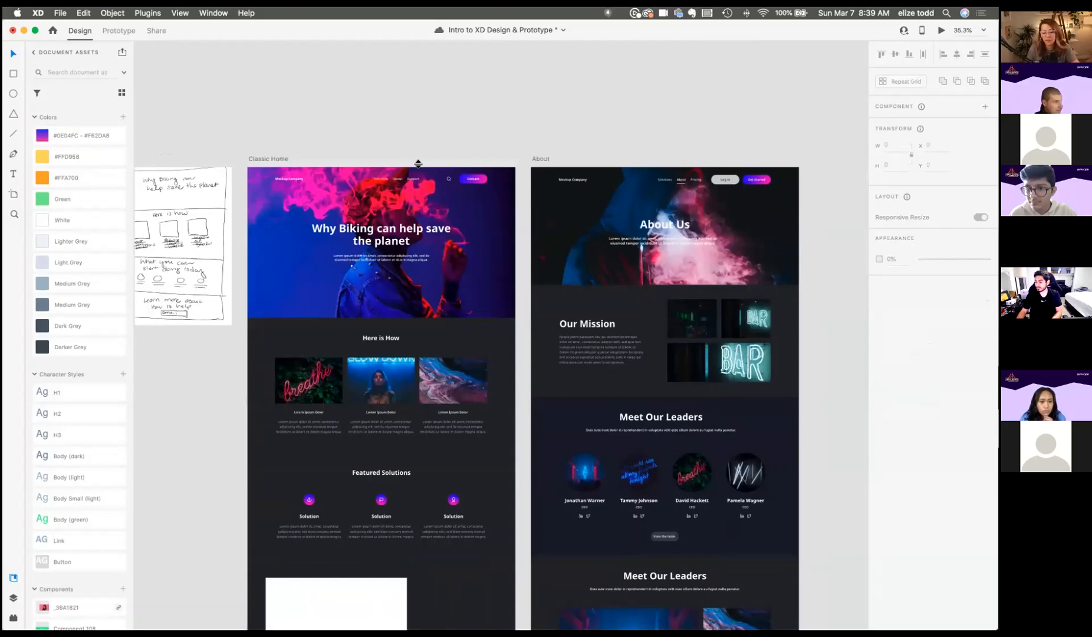
key("super+s")
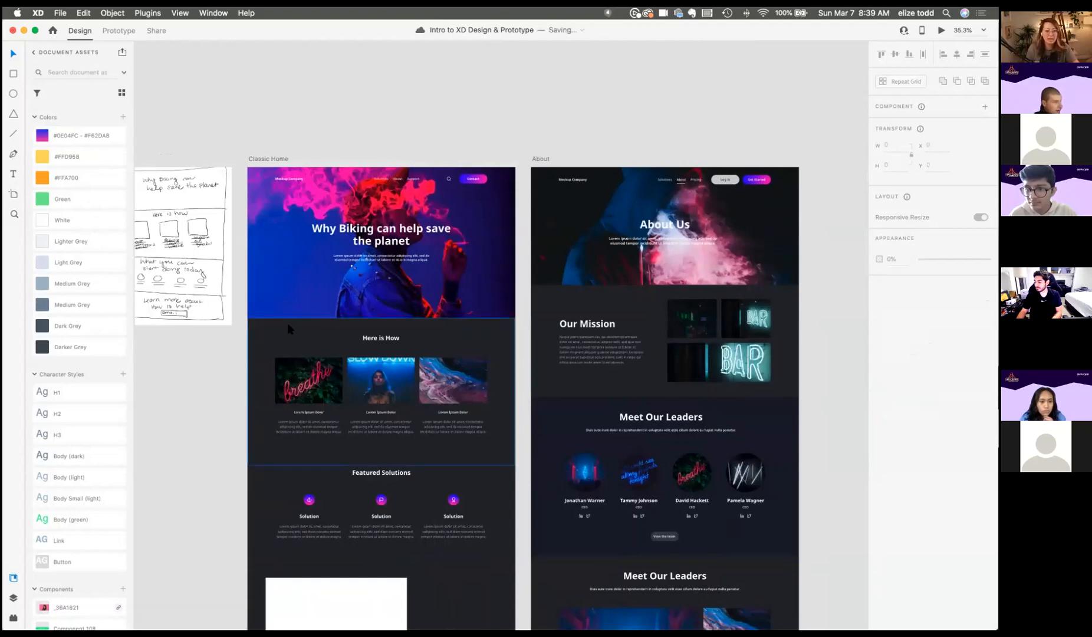
left_click(311, 343)
scroll(311, 342, "up", 5)
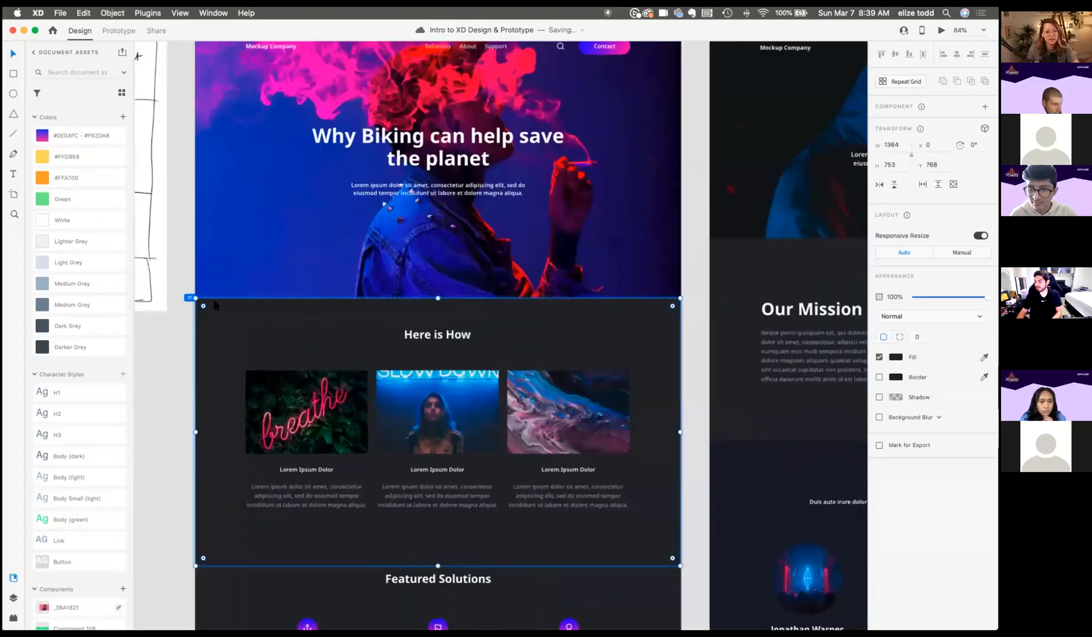
left_click(123, 117)
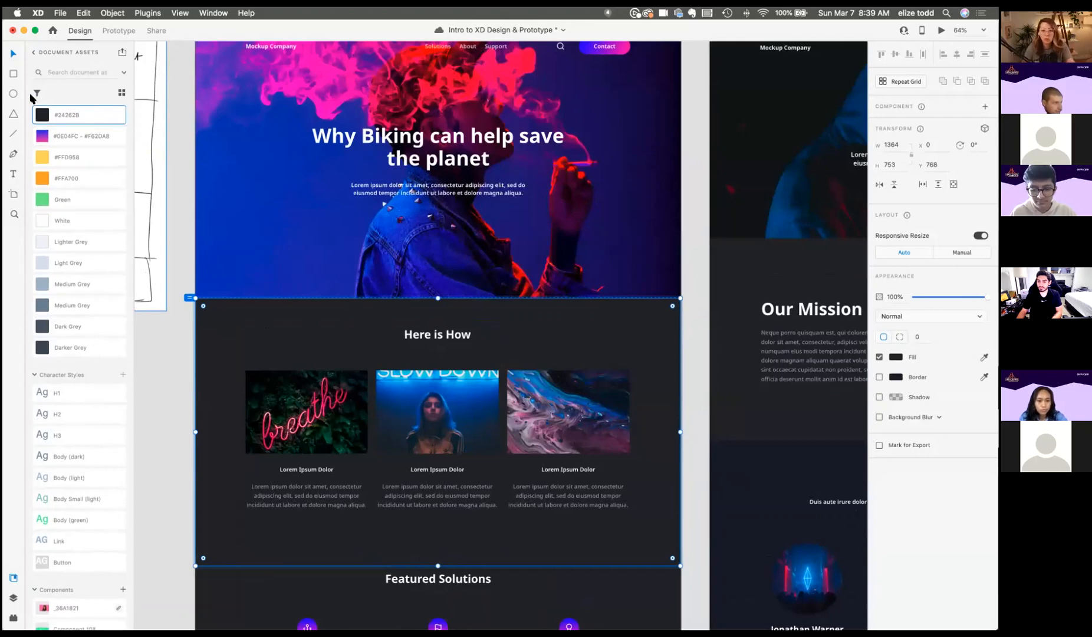
Step: Change the saved dark background color asset to navy blue #001B5F
right_click(52, 113)
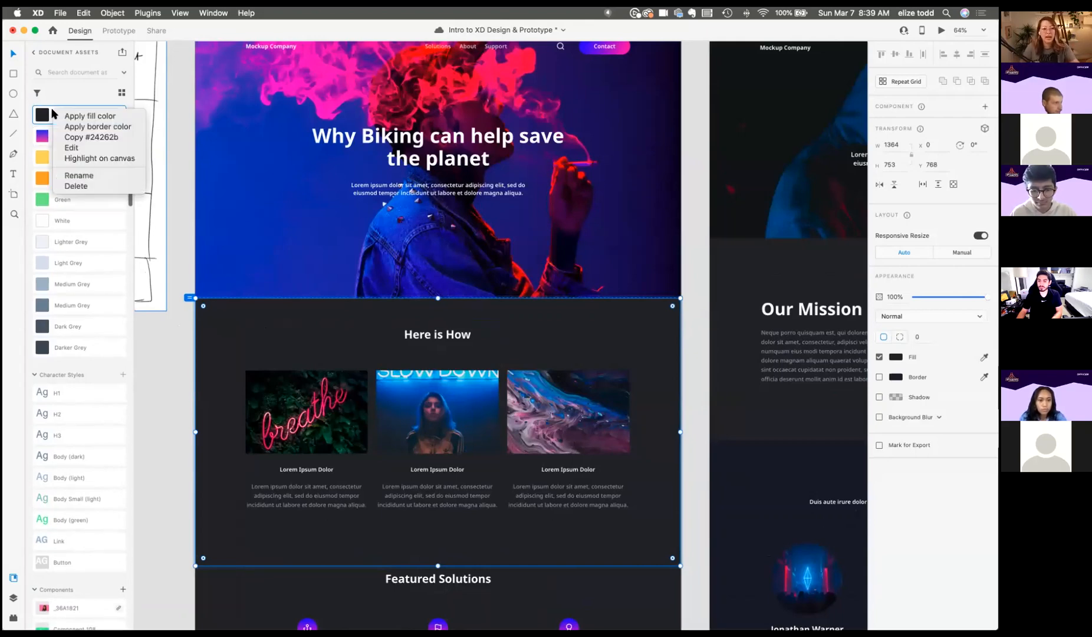
left_click(74, 147)
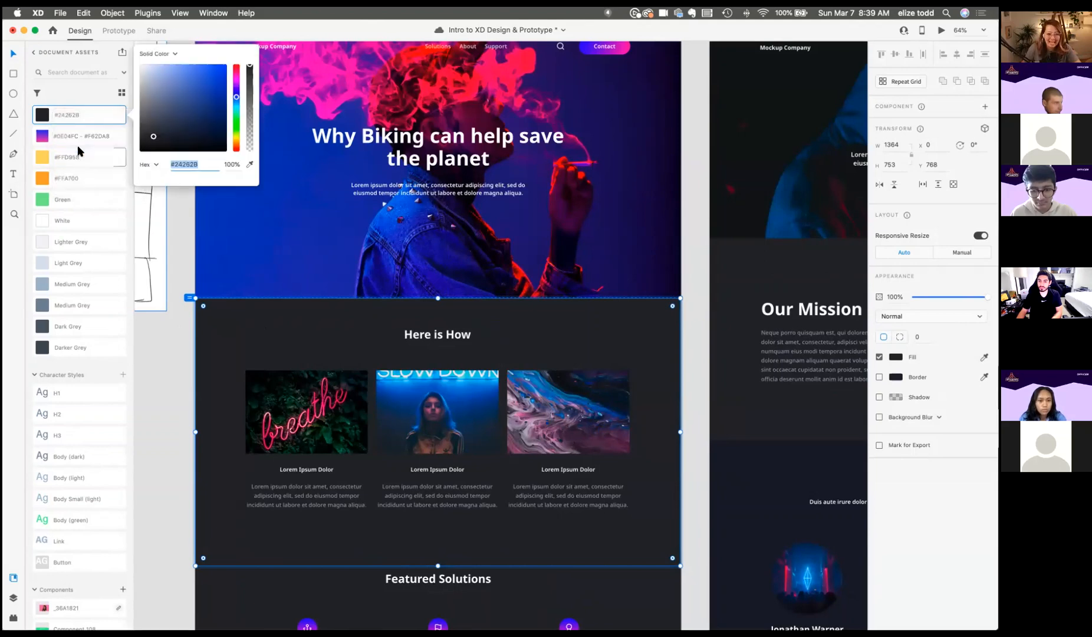
left_click_drag(194, 118, 227, 115)
left_click(186, 325)
scroll(357, 339, "down", 10)
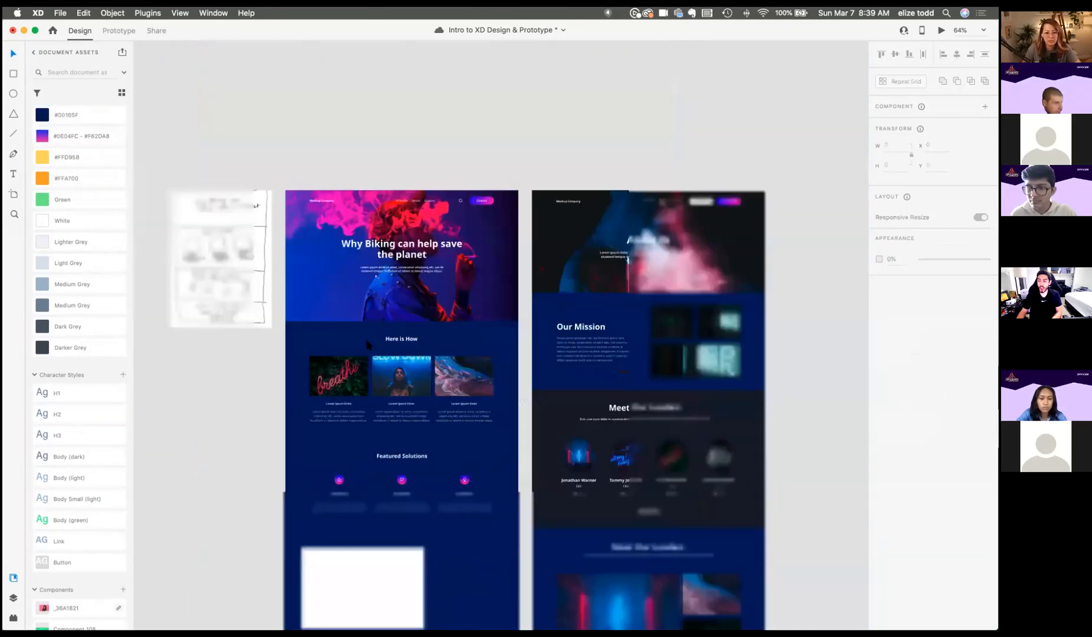
scroll(366, 339, "down", 4)
scroll(609, 490, "down", 3)
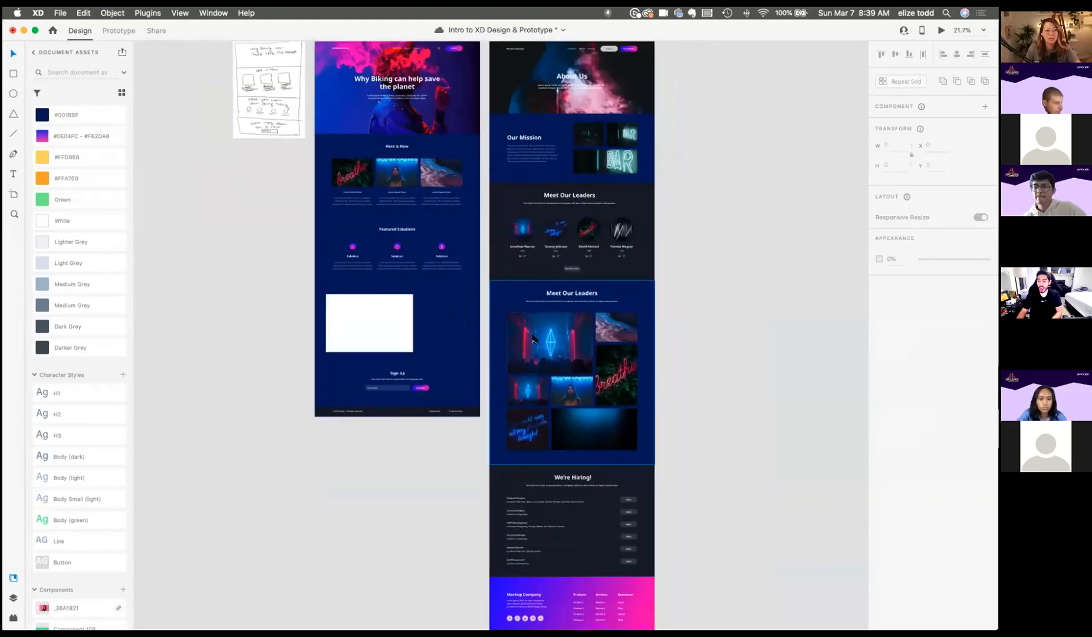
scroll(533, 339, "up", 3)
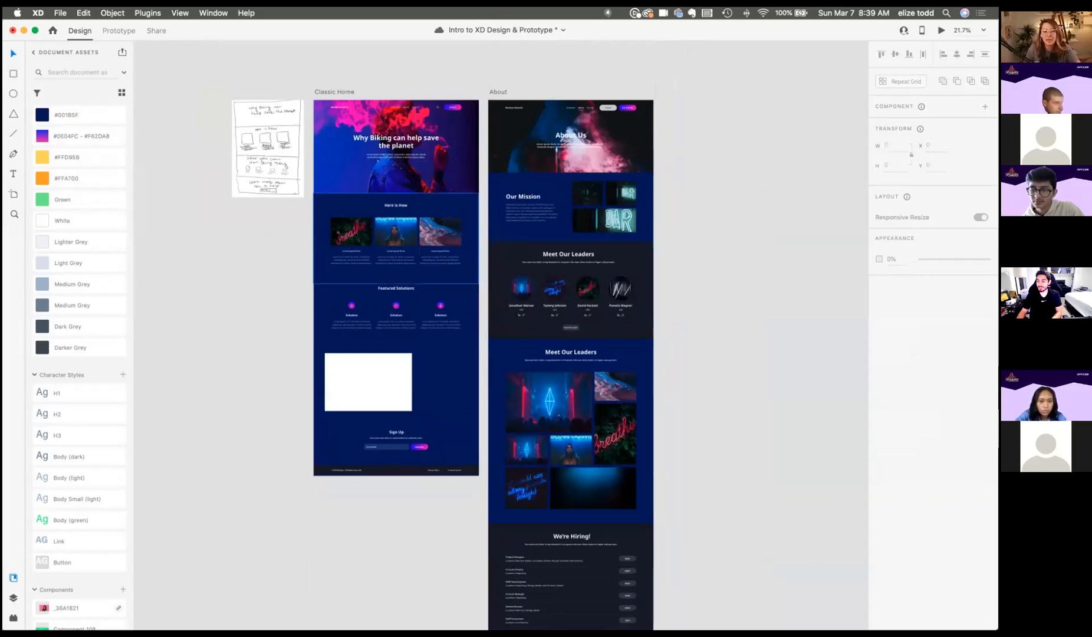
Step: Add the text style of the Classic Home headline "Why Biking can help save the planet" to the character styles
left_click(388, 144)
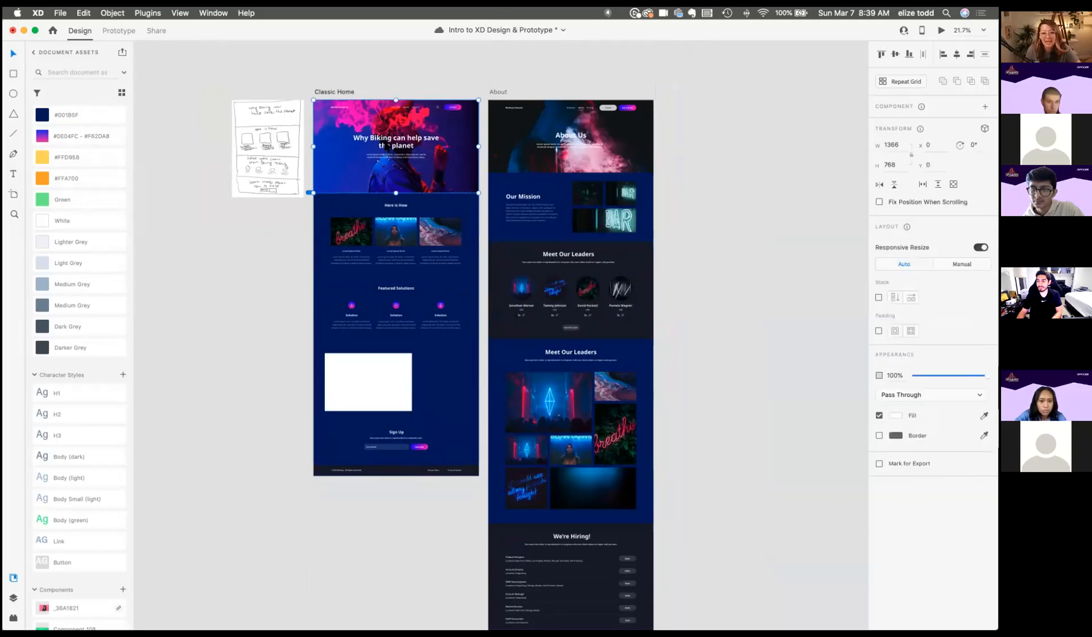
scroll(387, 145, "up", 5)
double_click(387, 145)
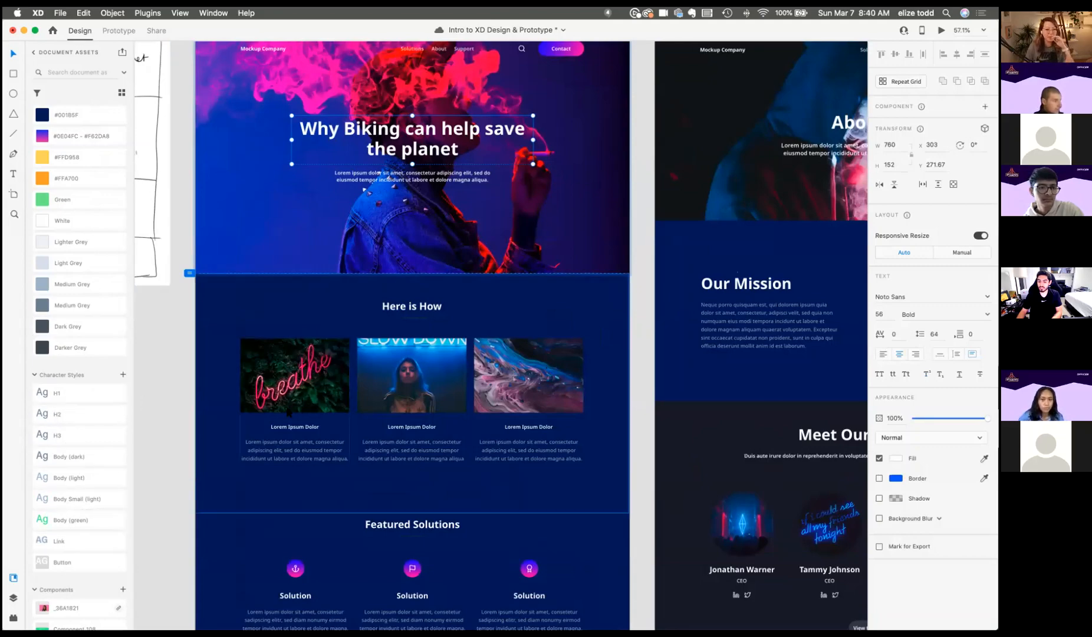
scroll(286, 407, "down", 10)
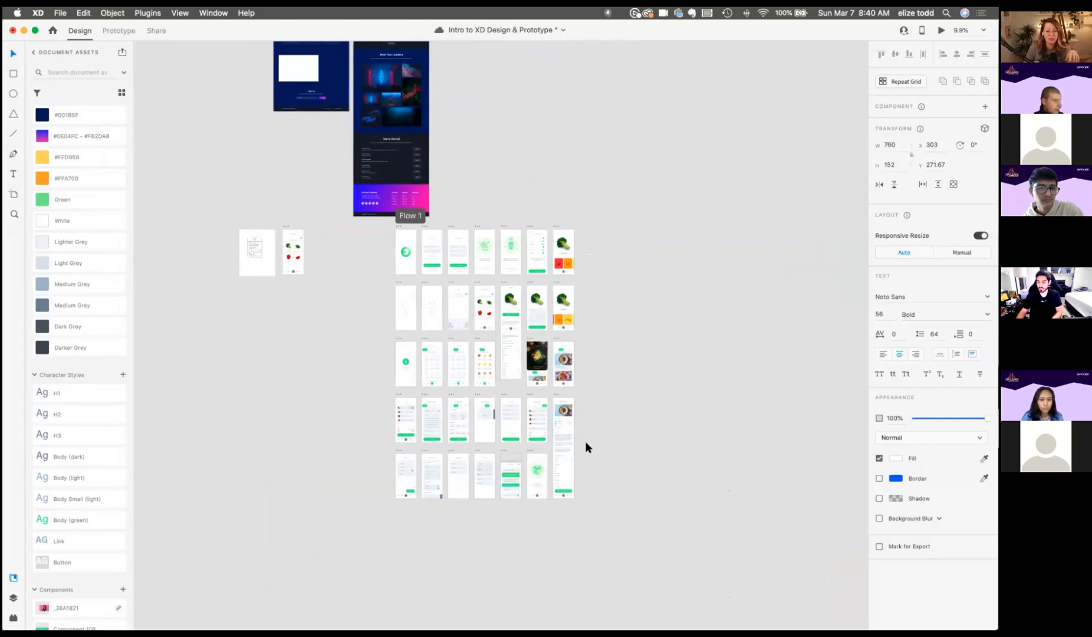
scroll(437, 430, "up", 1)
scroll(437, 432, "up", 3)
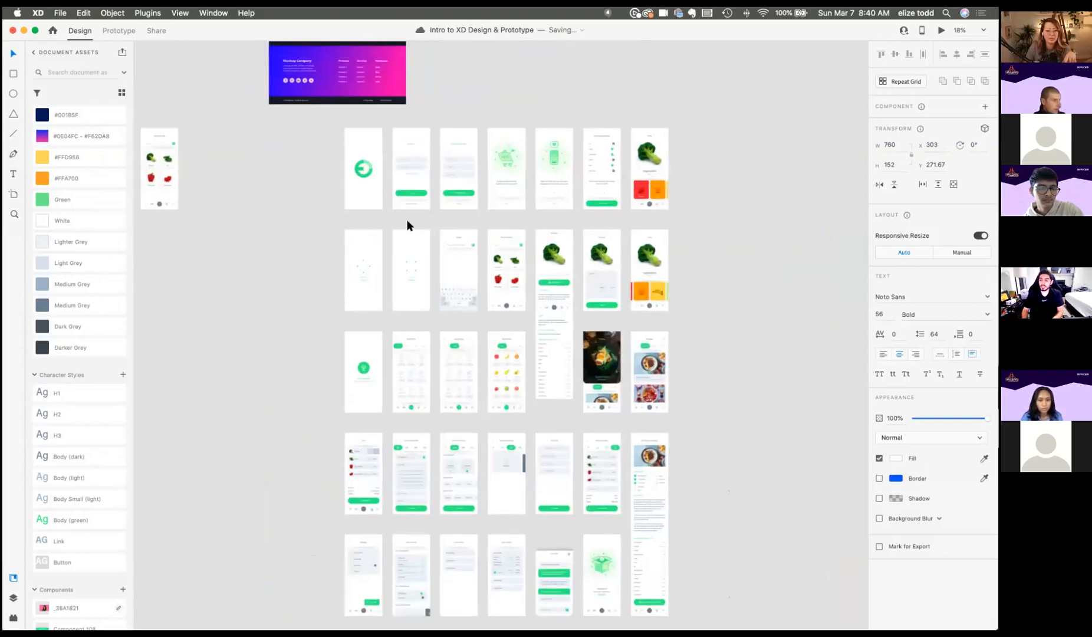
scroll(592, 206, "up", 9)
scroll(591, 206, "left", 2)
scroll(284, 184, "up", 8)
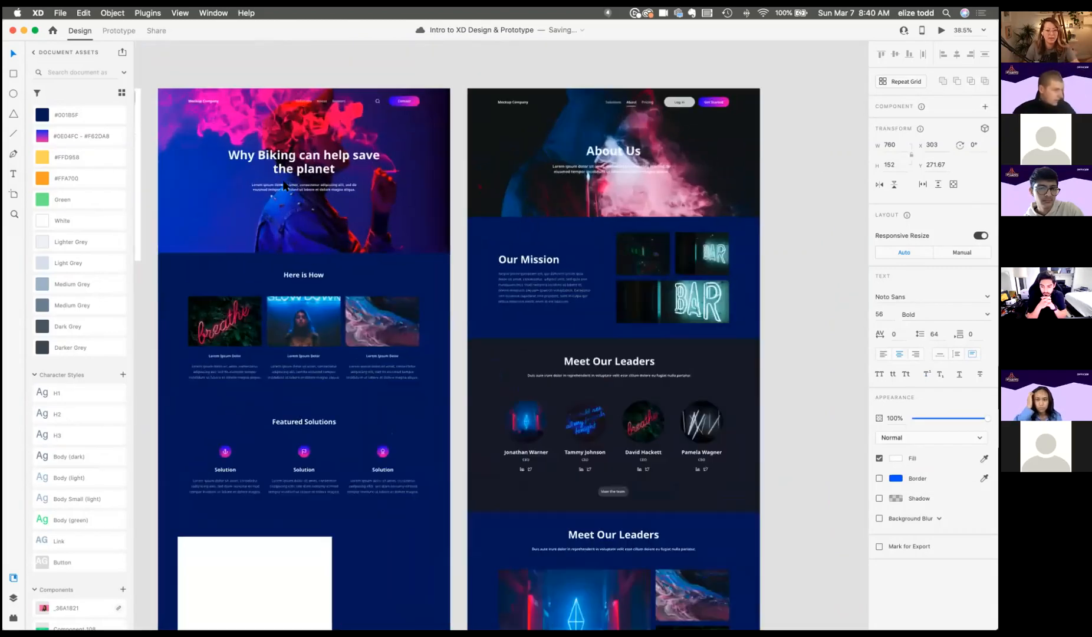
scroll(157, 278, "left", 3)
scroll(157, 277, "up", 1)
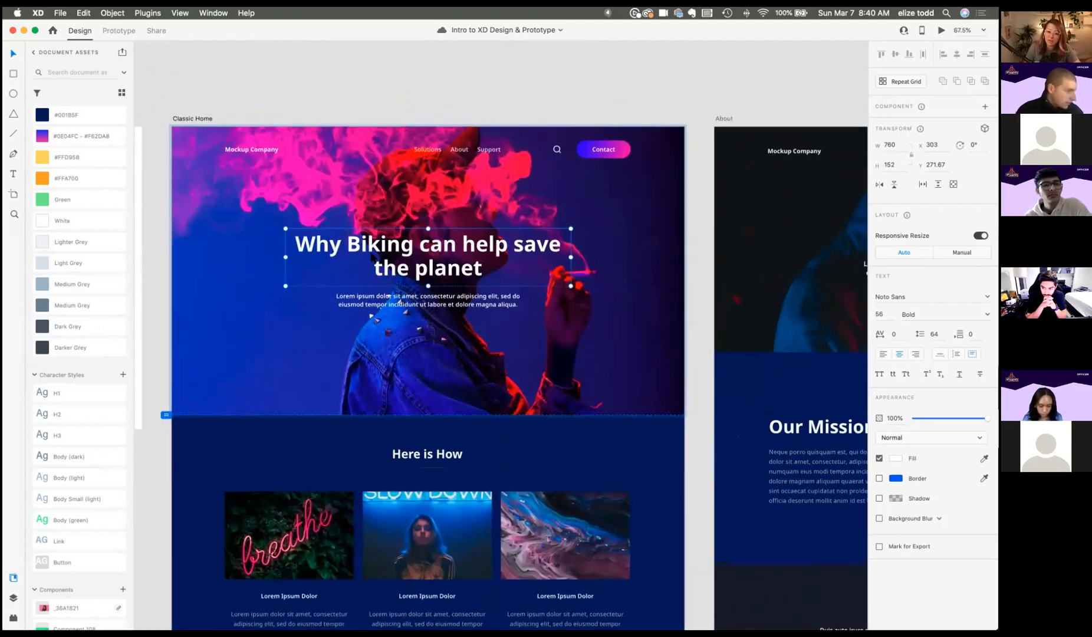
left_click(123, 375)
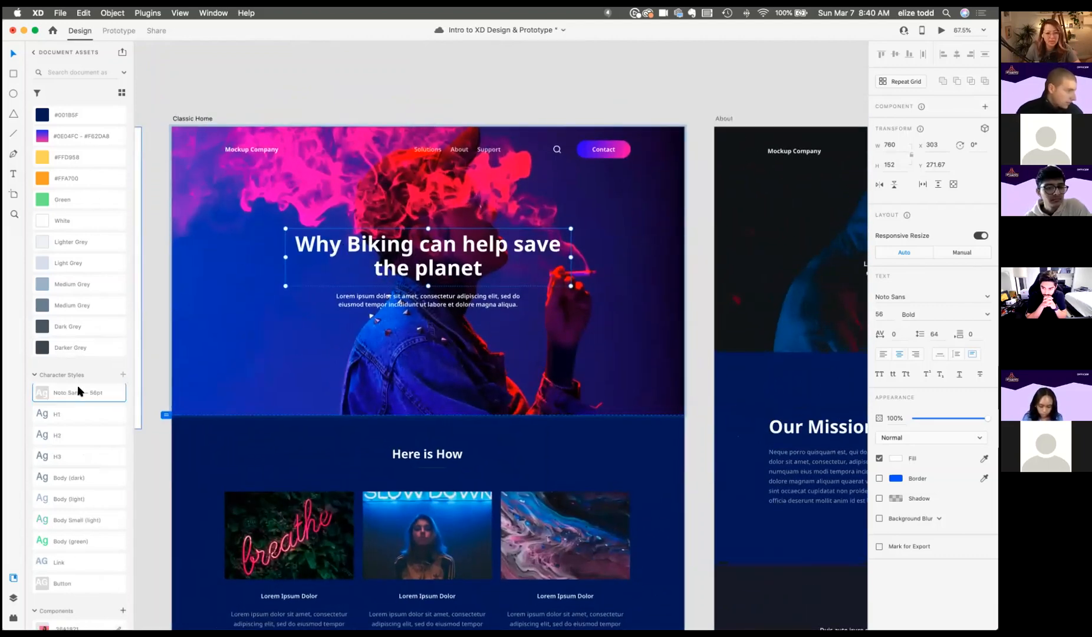
Step: Edit the saved 56 pt headline character style, changing its font to Montserrat
scroll(77, 385, "down", 5)
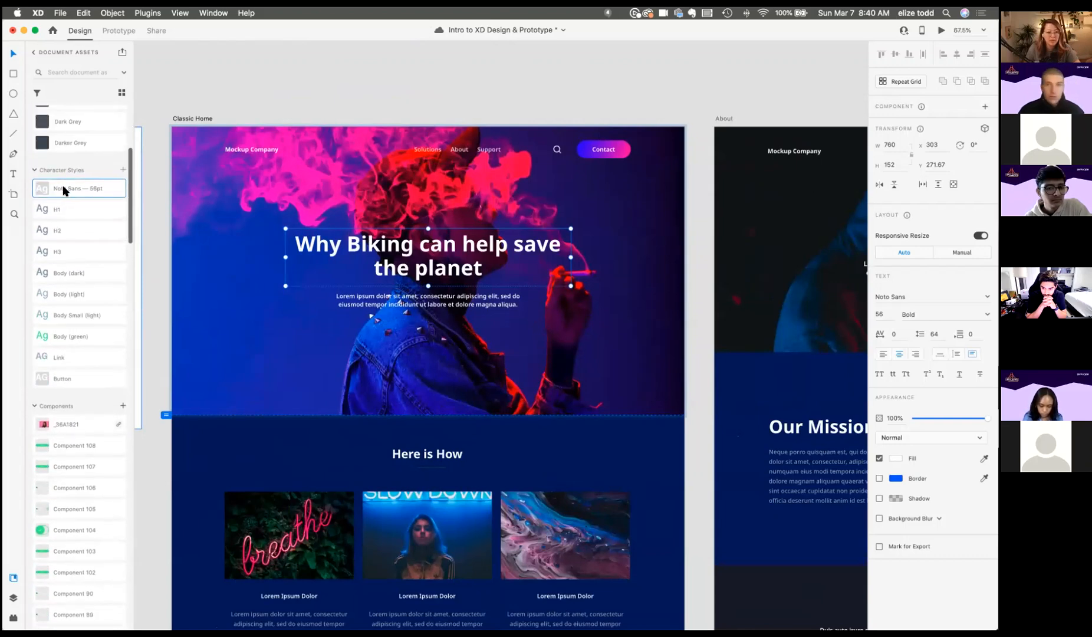
right_click(63, 187)
left_click(81, 223)
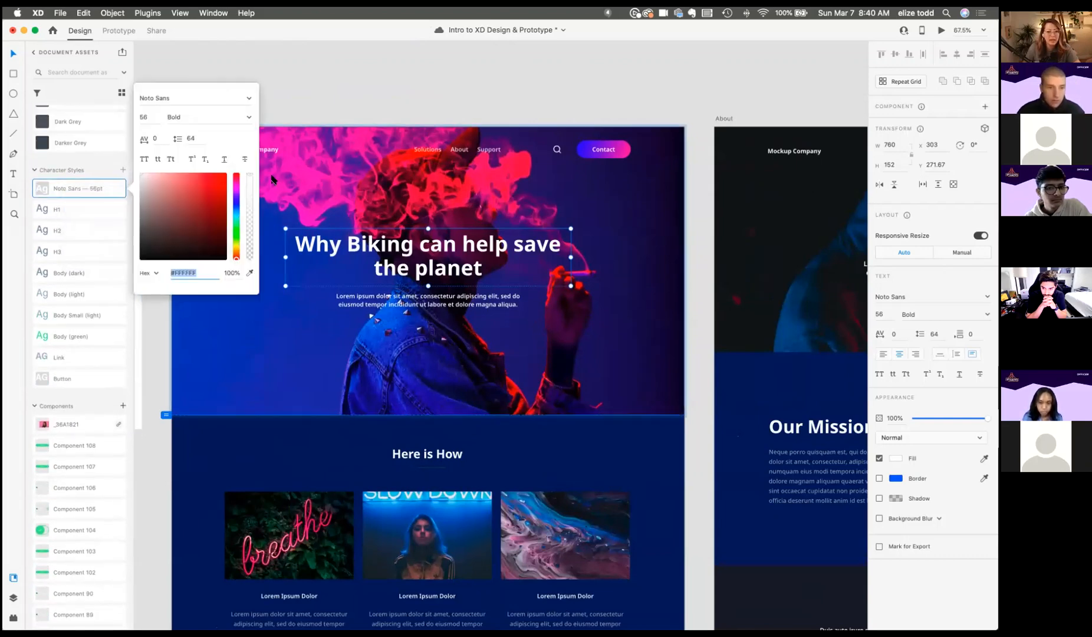
left_click(248, 98)
type("Monaco")
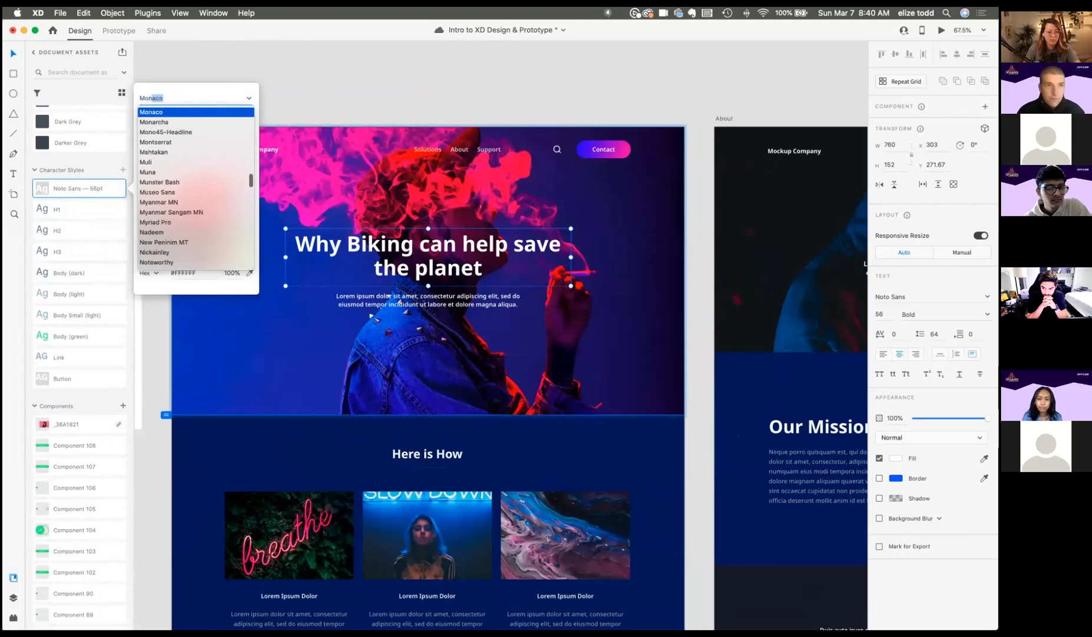
left_click(187, 142)
left_click(434, 93)
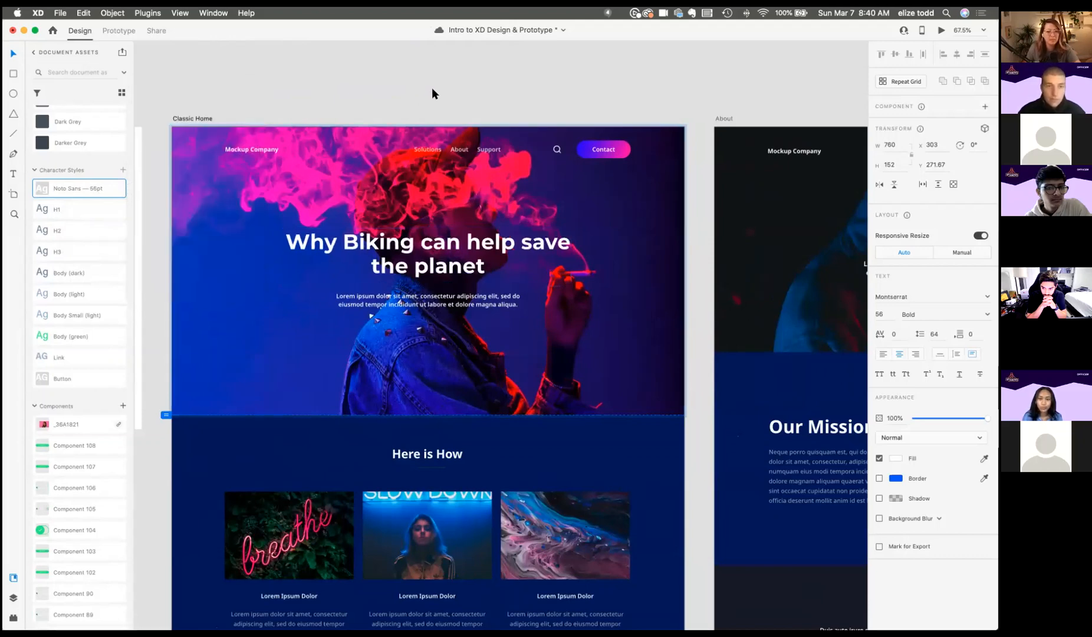
Step: Add the text style of the paragraph under the first Here is How image to the character styles
scroll(346, 222, "down", 3)
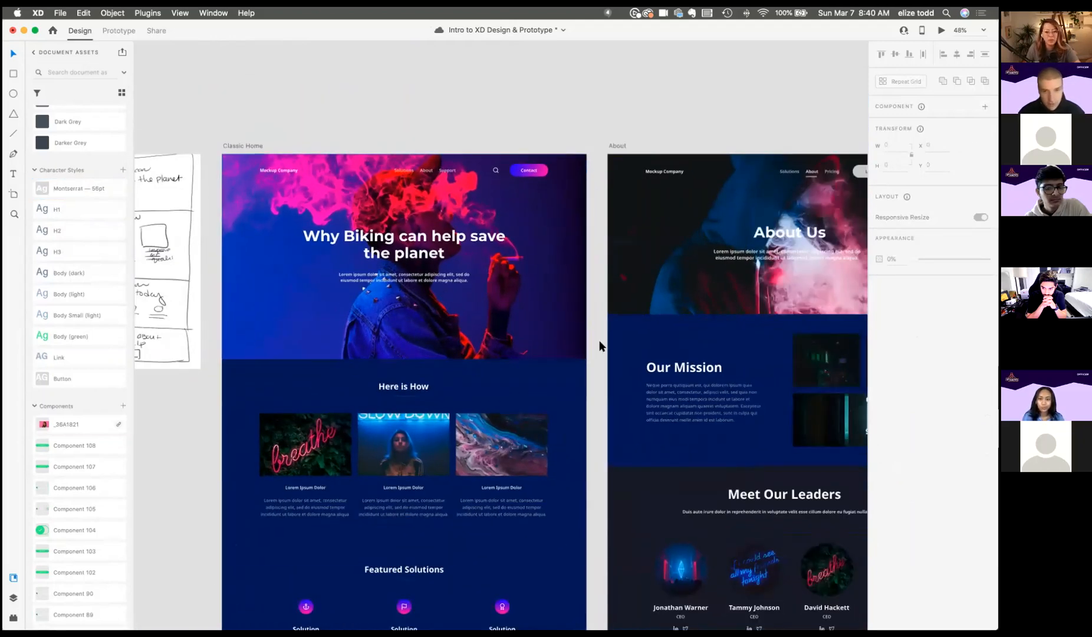
scroll(330, 424, "down", 5)
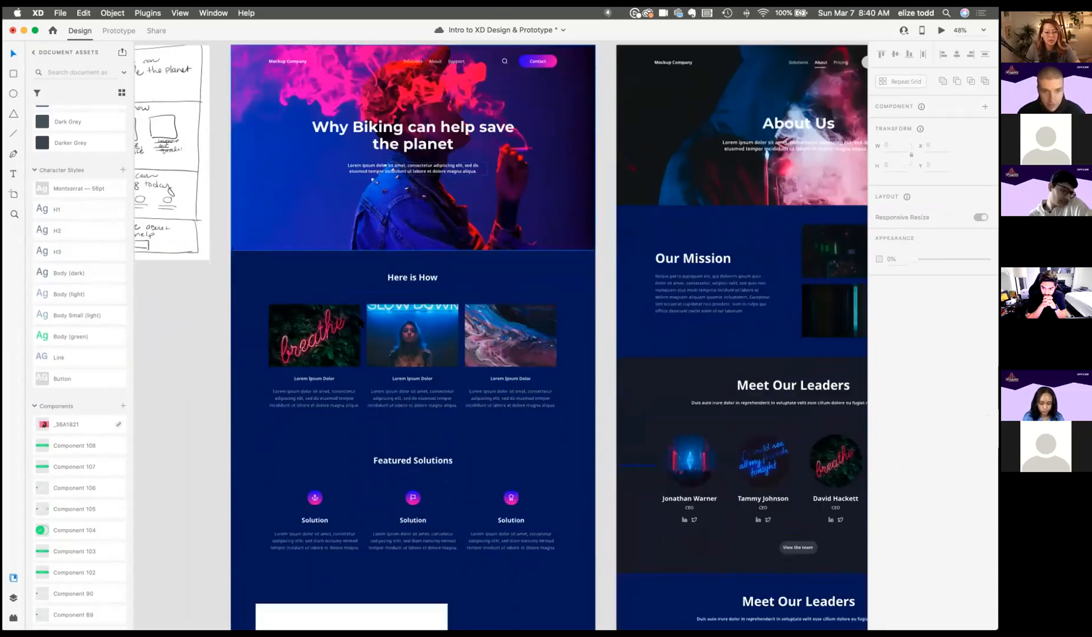
scroll(314, 413, "up", 5)
left_click(314, 398)
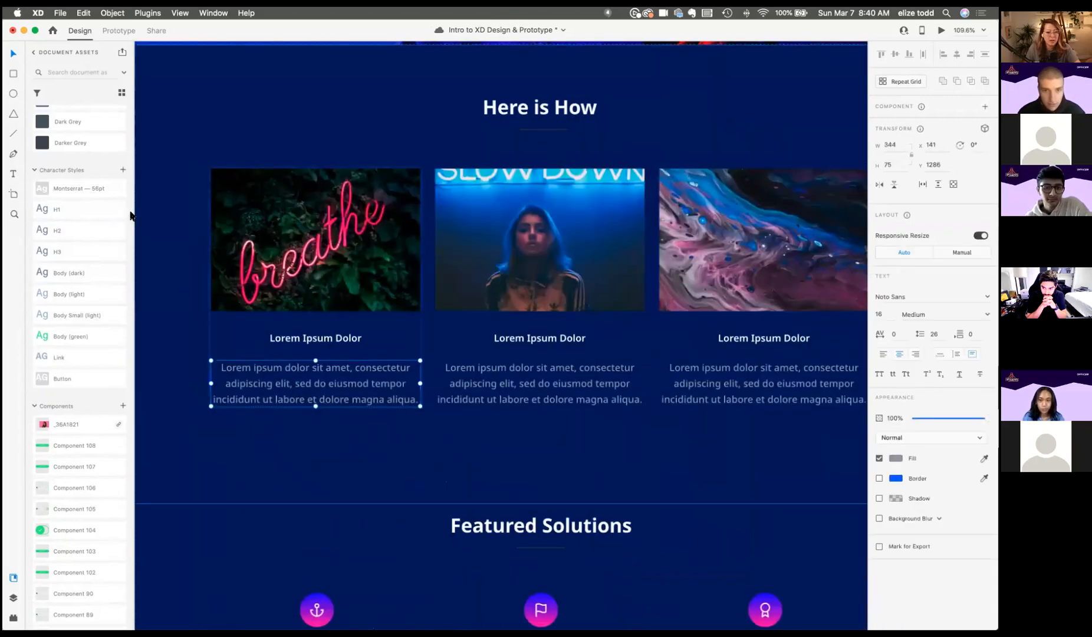
left_click(123, 170)
scroll(68, 183, "down", 3)
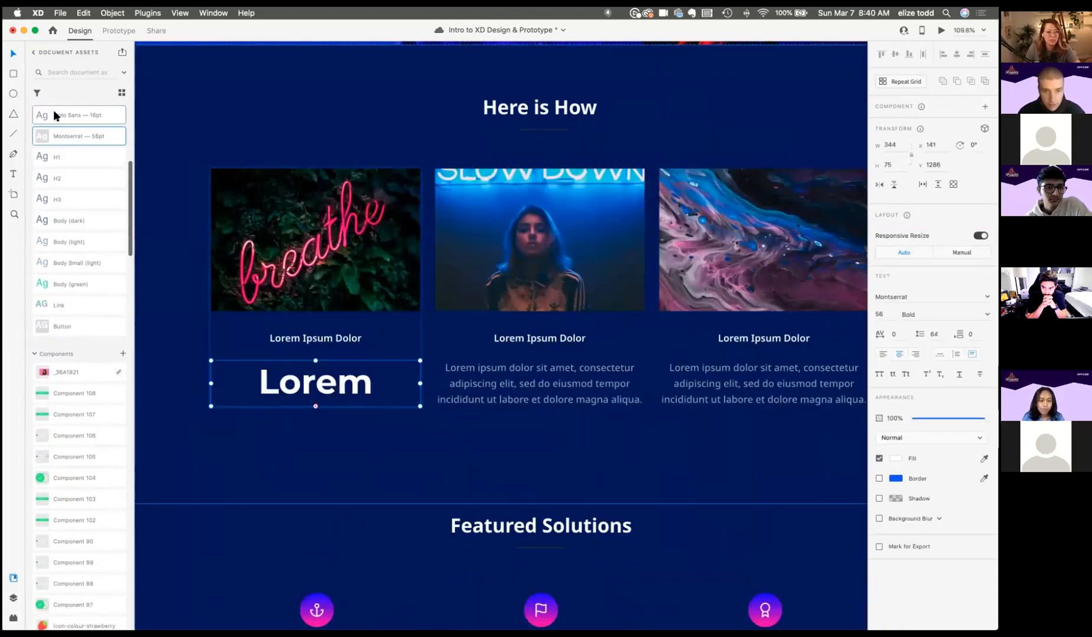
Step: Change the font of the saved 16 pt body character style to Montserrat and check the paragraph under the first image
right_click(53, 110)
left_click(76, 146)
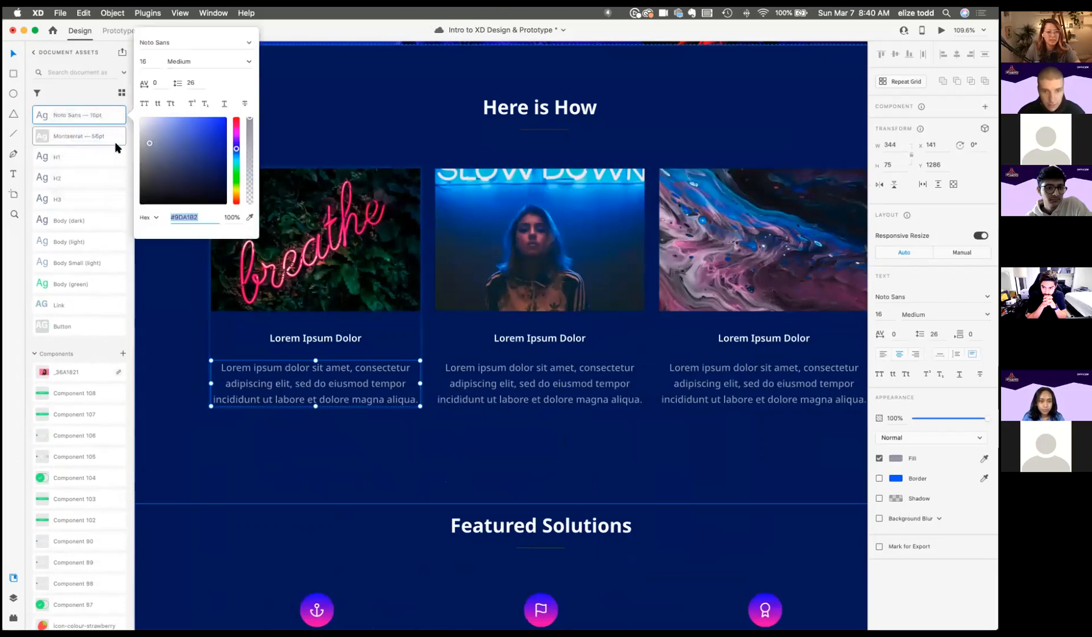
left_click(250, 46)
type("Mon")
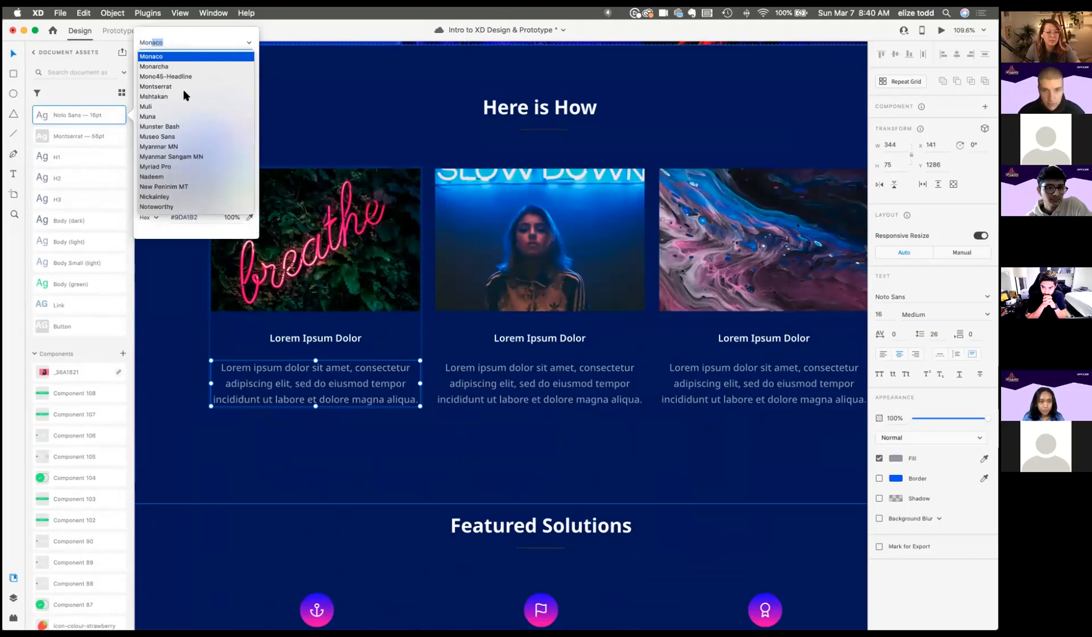
type("nt")
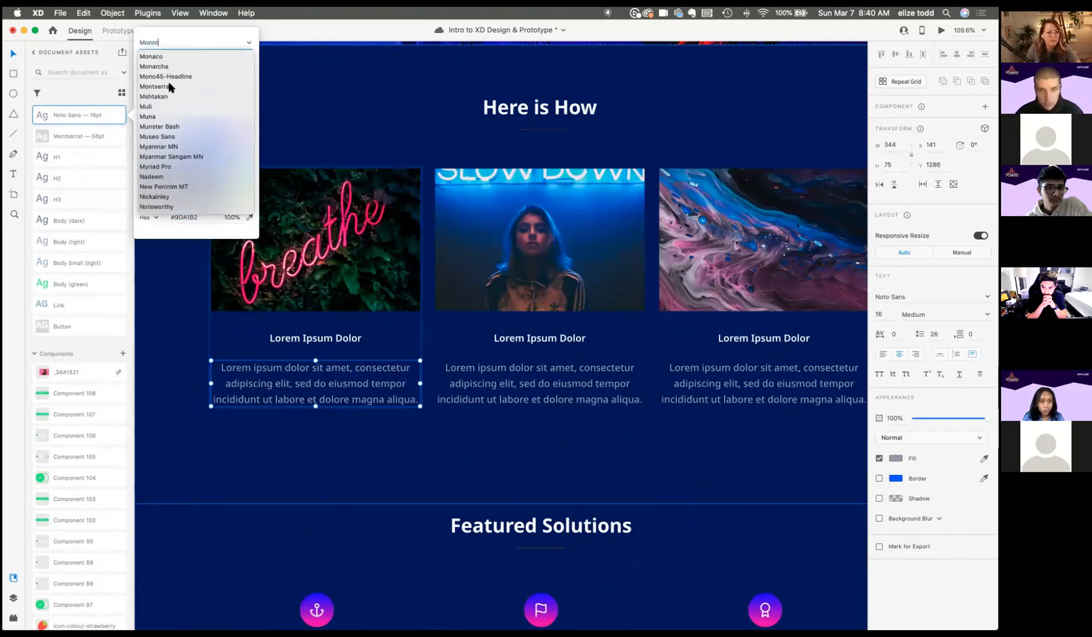
left_click(170, 87)
left_click(418, 420)
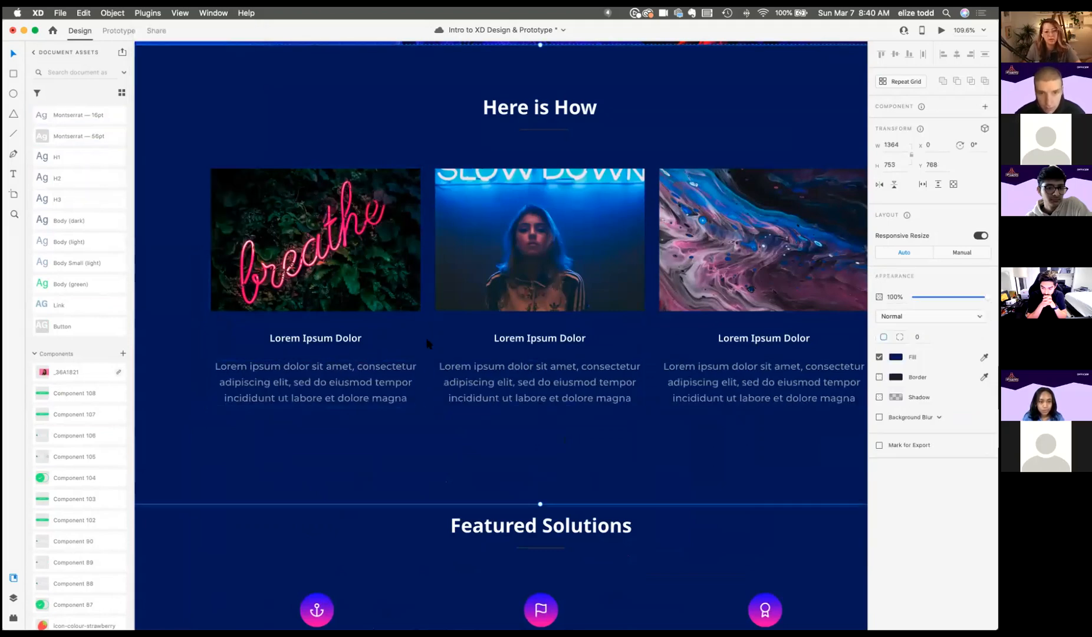
scroll(428, 341, "down", 5)
scroll(400, 368, "up", 5)
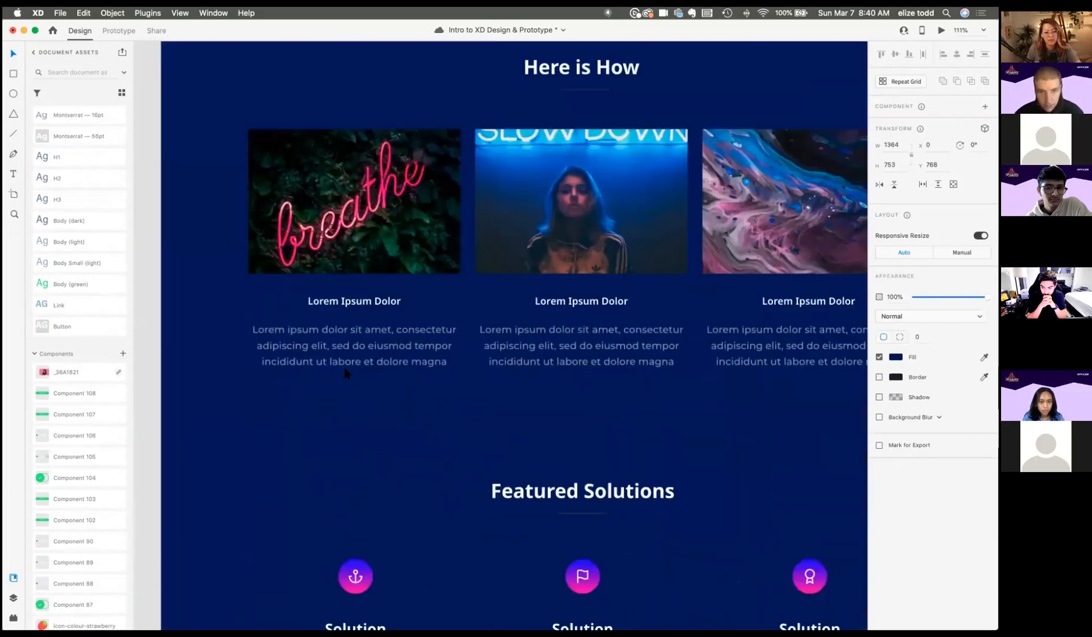
left_click(338, 334)
double_click(338, 335)
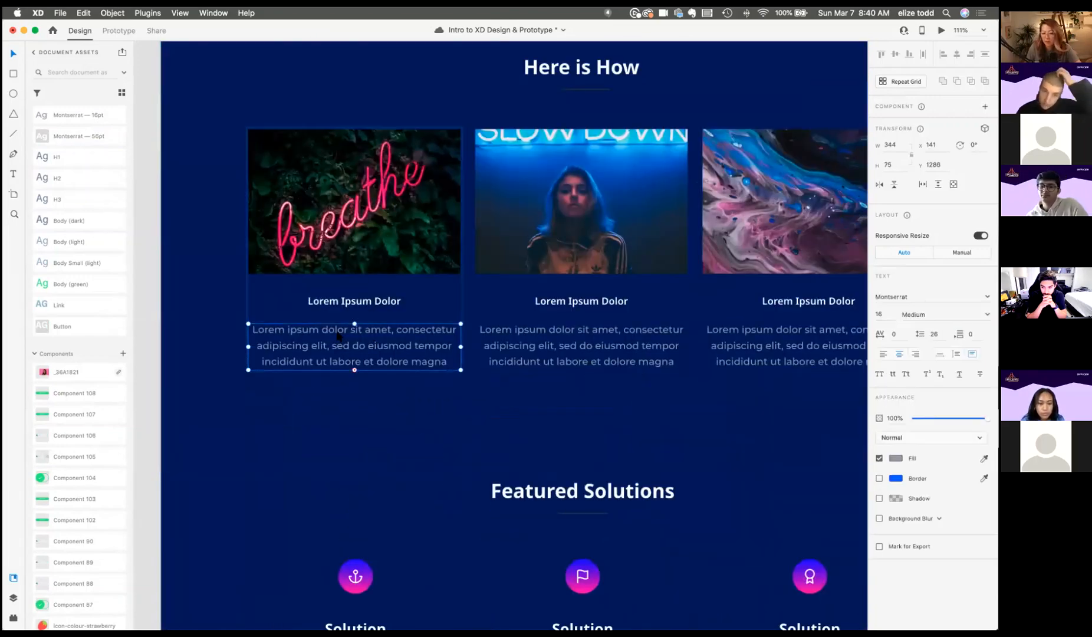
Step: Add the dark fill of the upper Meet Our Leaders section on the About artboard to the color assets
scroll(337, 335, "down", 8)
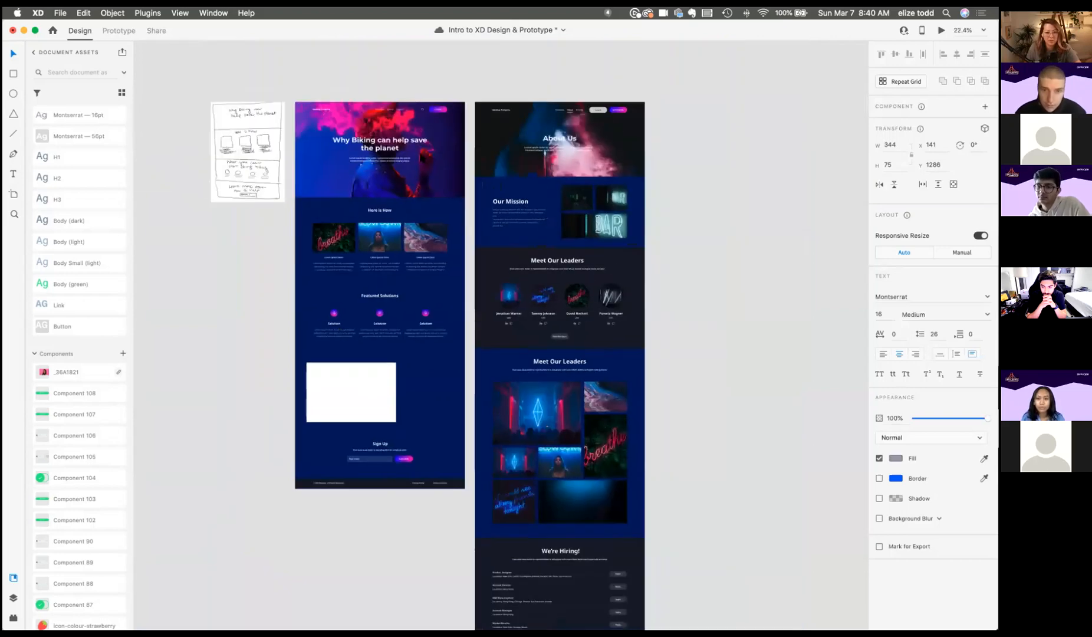
left_click(637, 276)
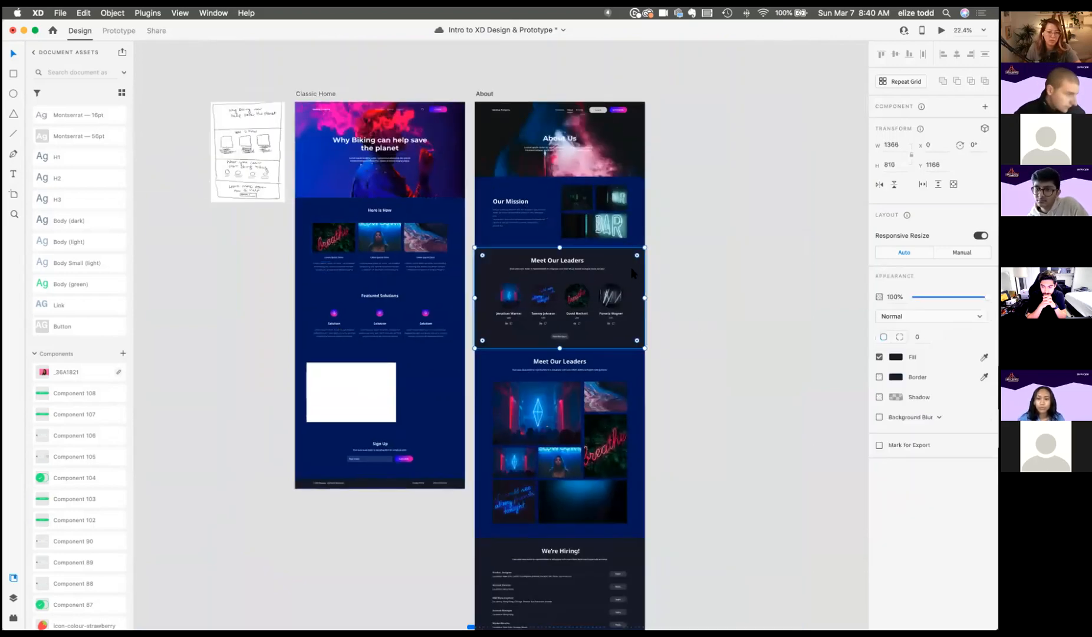
scroll(117, 319, "up", 10)
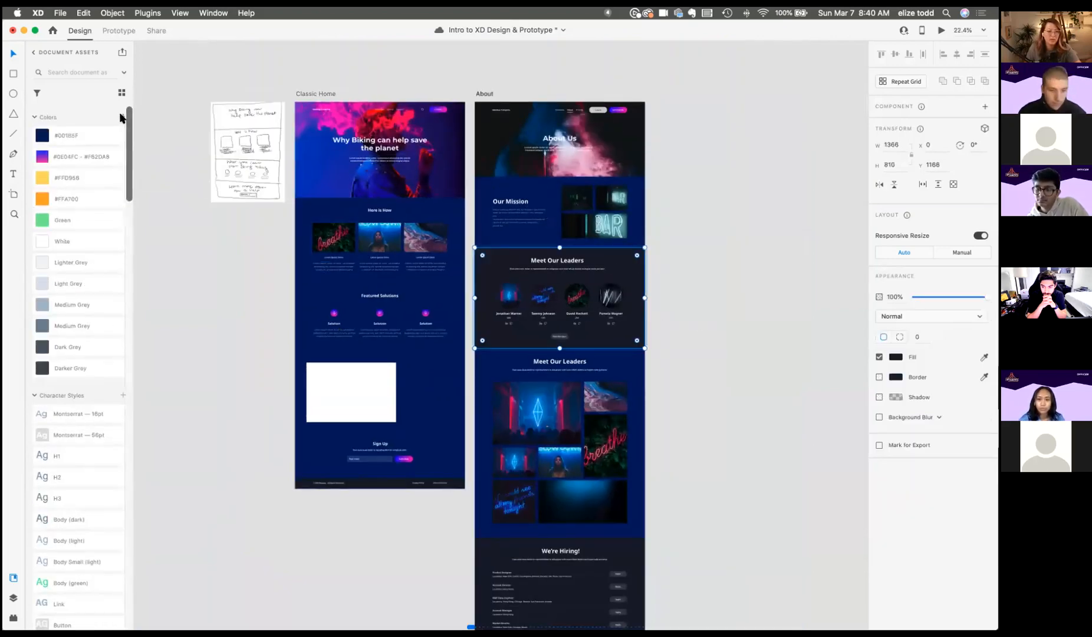
scroll(51, 135, "down", 1)
Step: Change the newly added dark fill color asset to the deep navy #051039 and save the document
right_click(52, 112)
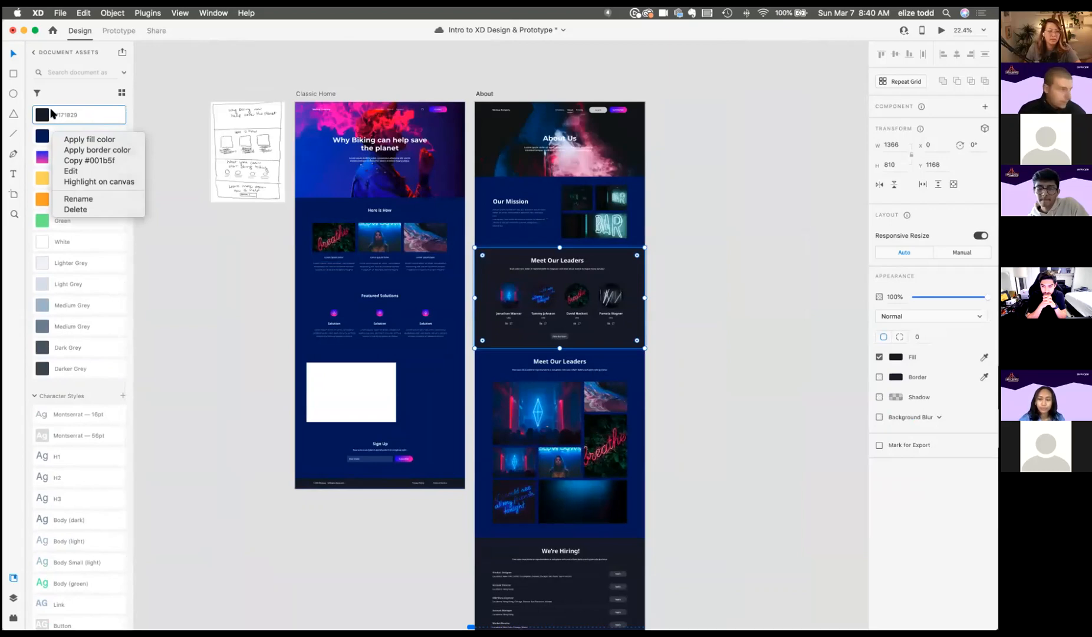
left_click(71, 147)
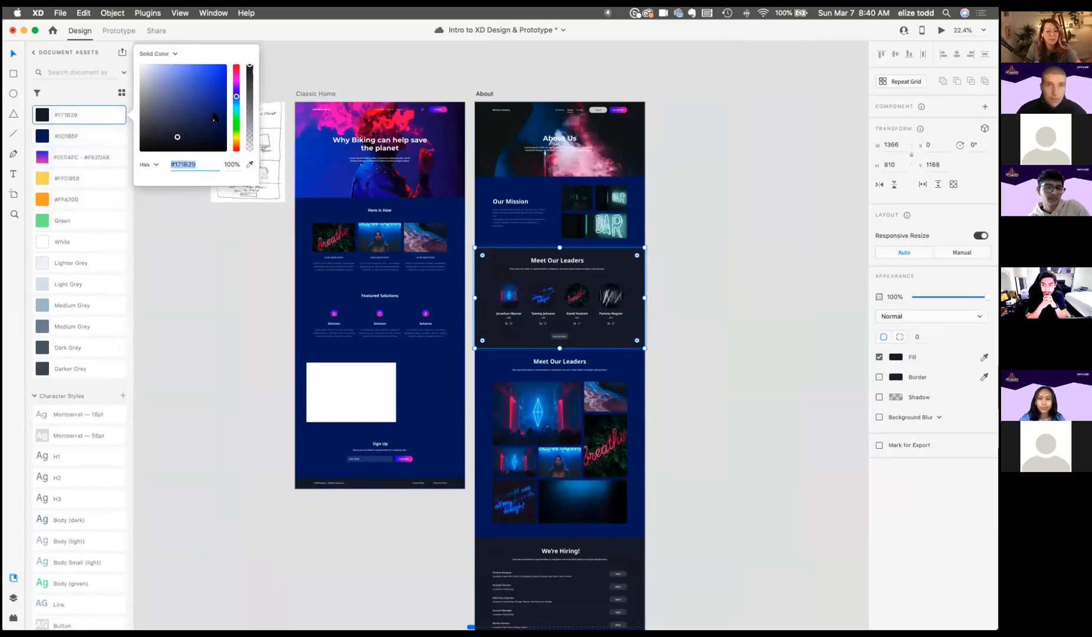
left_click(220, 133)
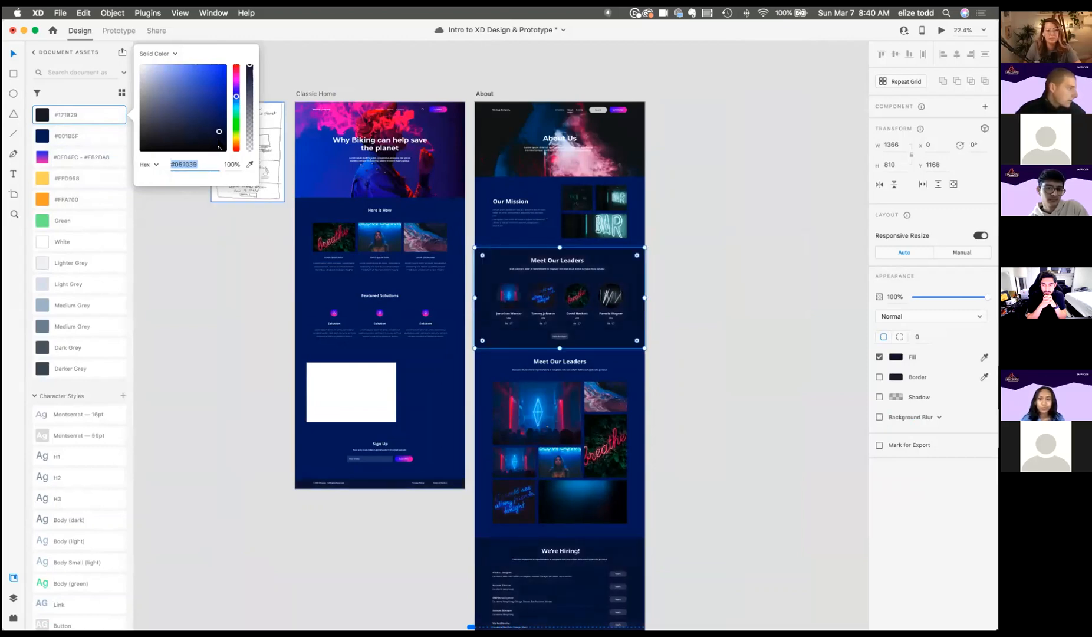
left_click(267, 341)
scroll(463, 341, "up", 3)
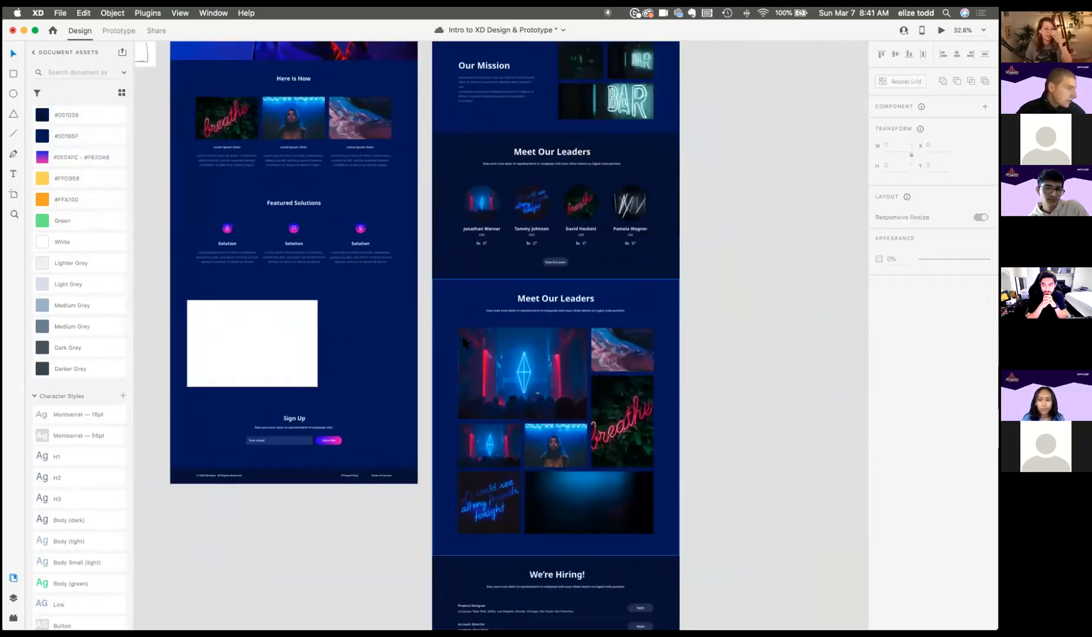
scroll(462, 337, "down", 3)
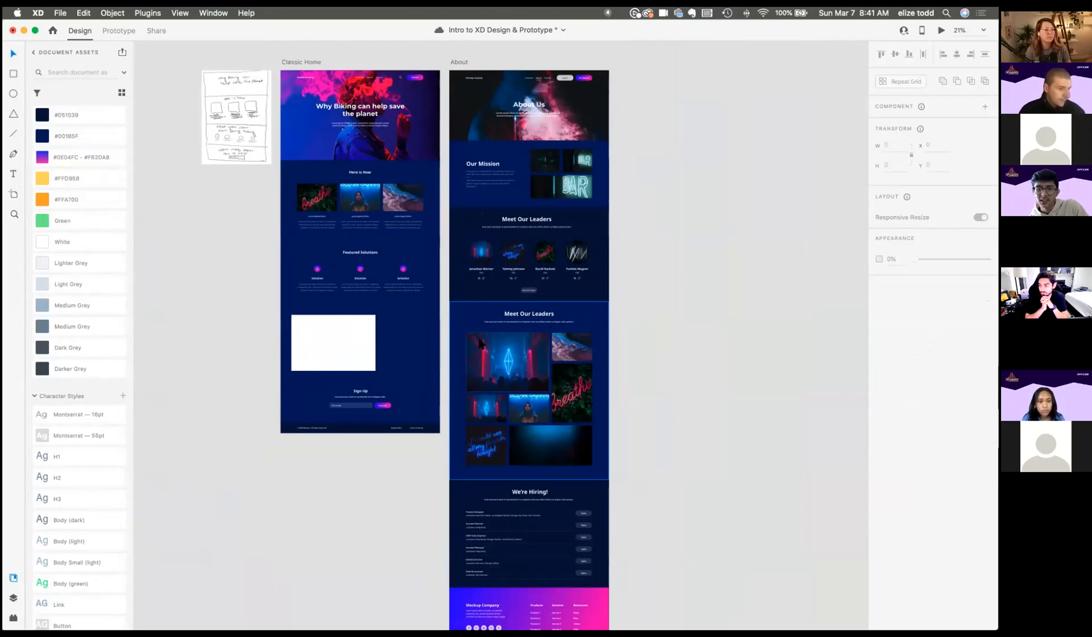
key("super+s")
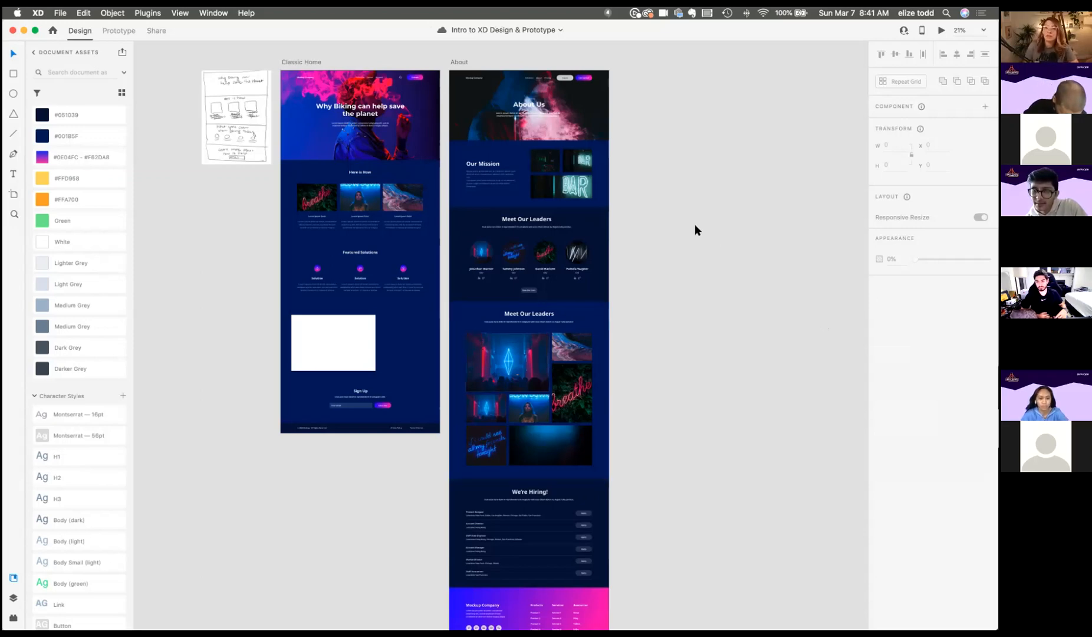
Step: Examine the mobile grocery app artboards below the web mockups, including the Create Account screen, and return to the Home and About pages
scroll(636, 235, "down", 3)
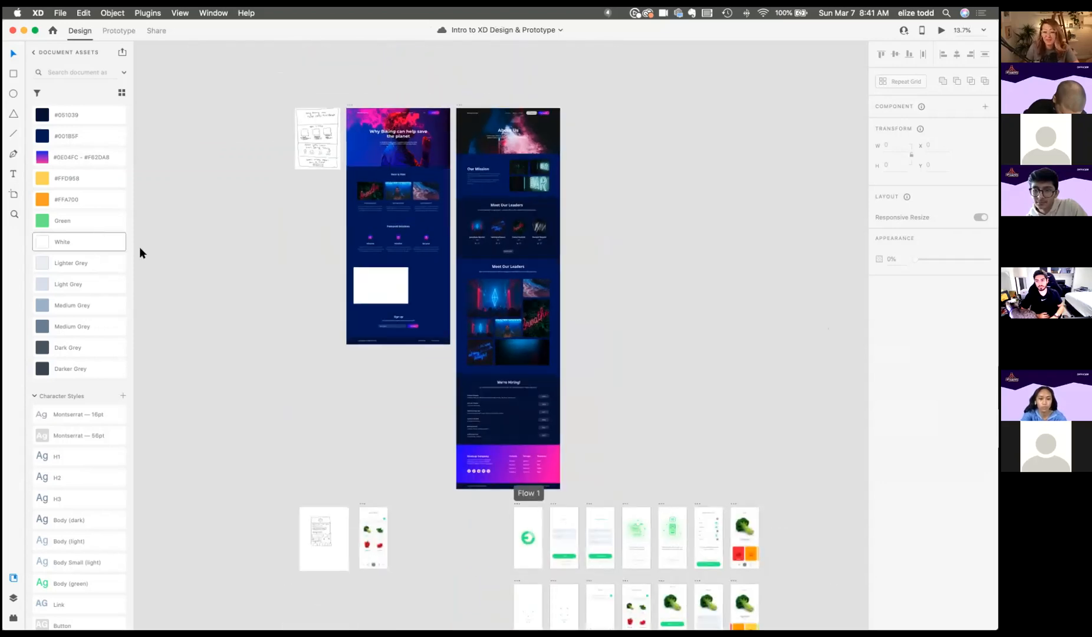
scroll(448, 384, "down", 10)
scroll(448, 383, "up", 3)
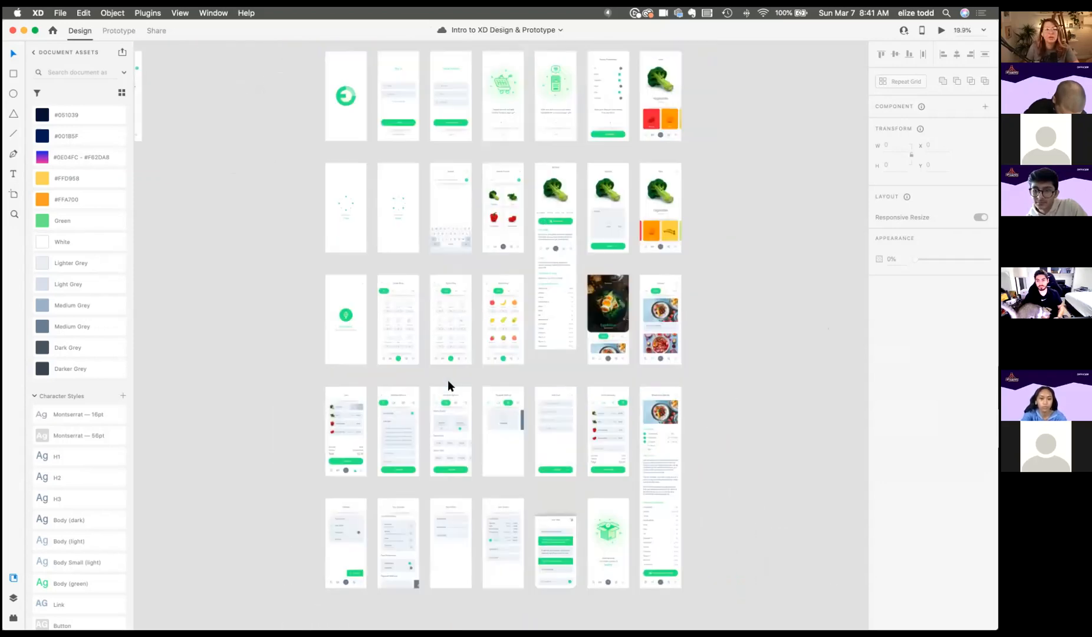
scroll(449, 380, "up", 3)
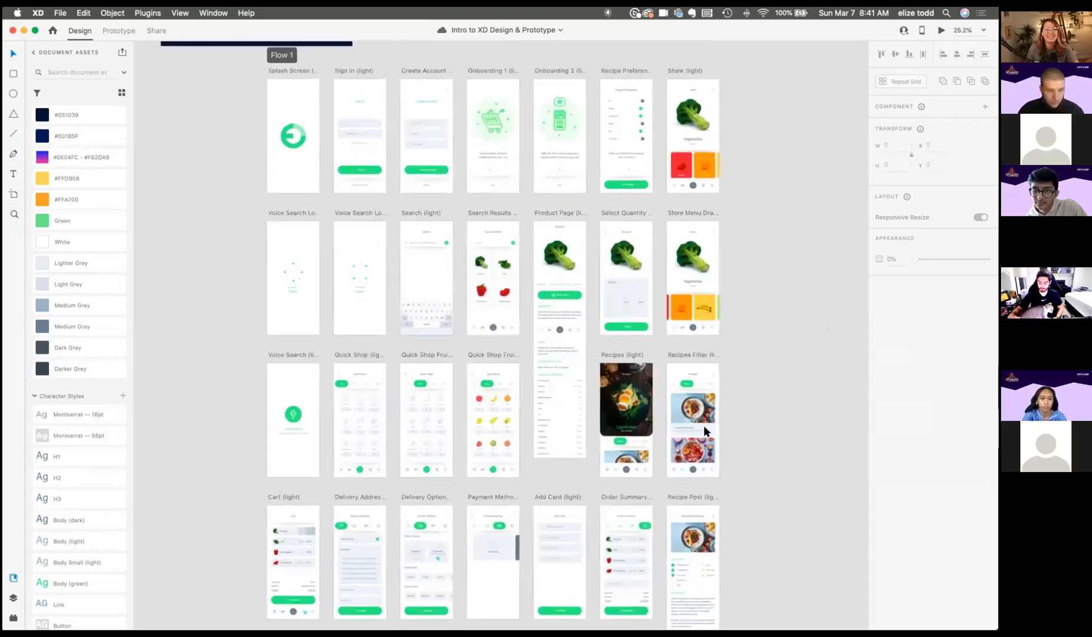
scroll(627, 458, "down", 2)
scroll(627, 458, "down", 3)
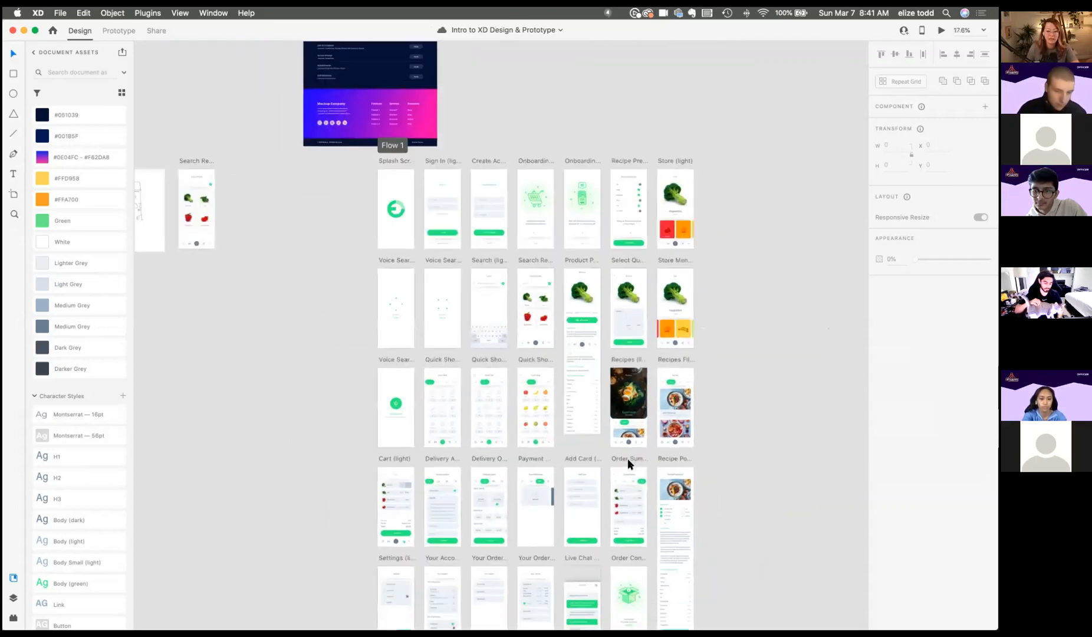
scroll(629, 460, "up", 1)
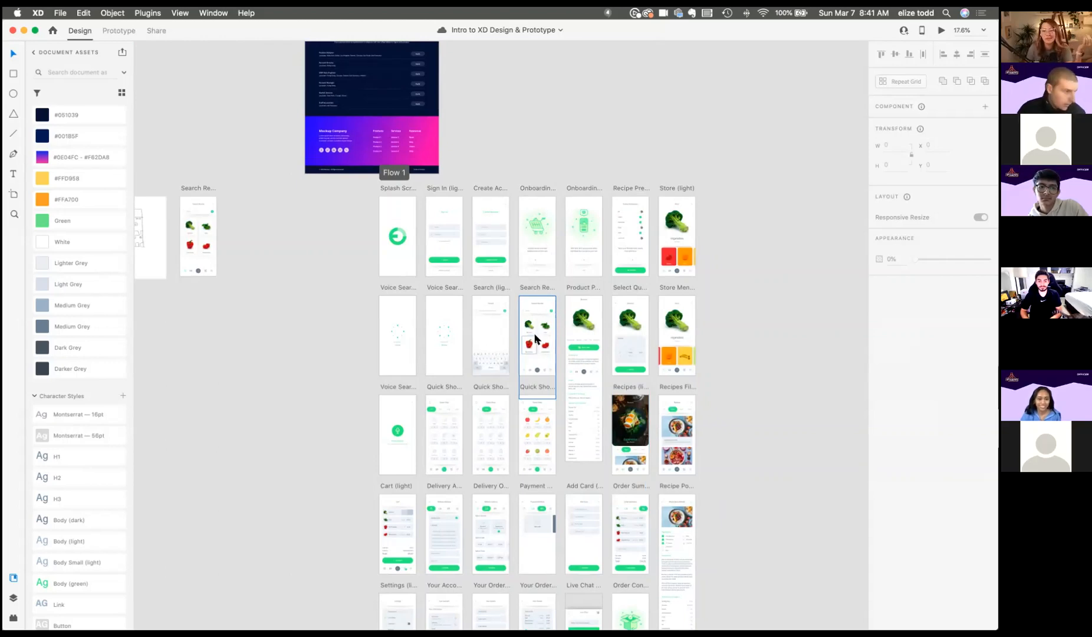
scroll(535, 335, "up", 10)
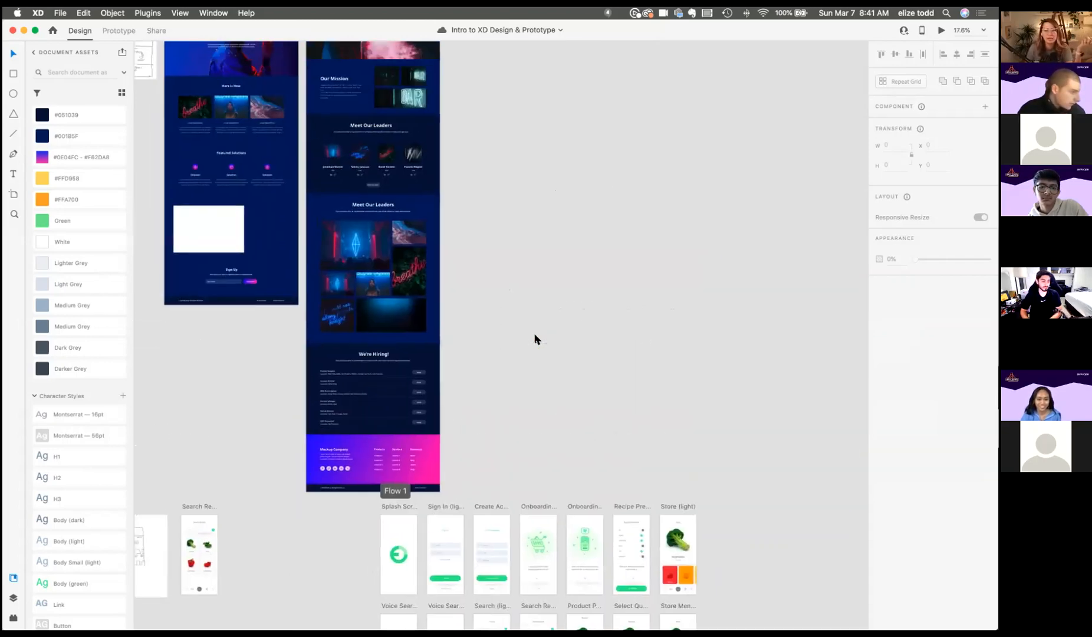
scroll(535, 335, "down", 3)
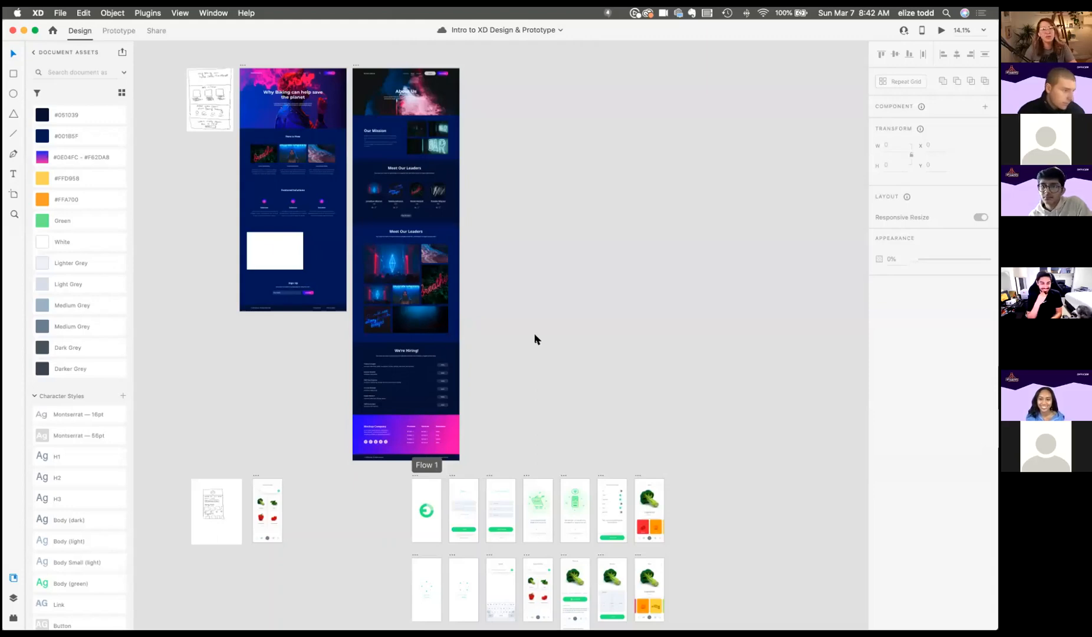
scroll(534, 332, "down", 1)
scroll(535, 333, "up", 10)
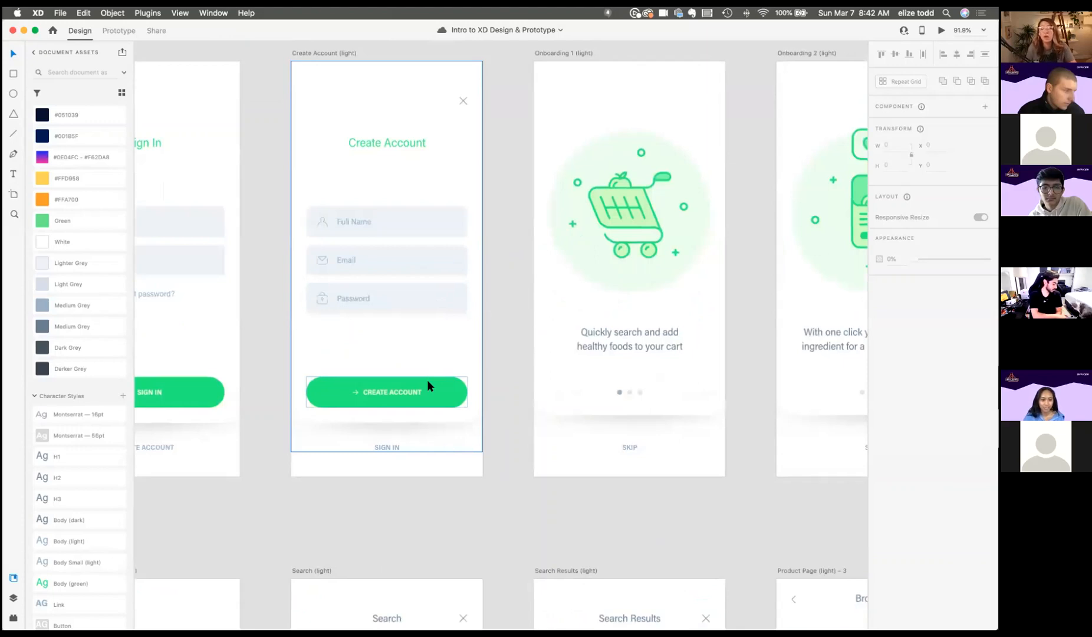
scroll(427, 381, "down", 3)
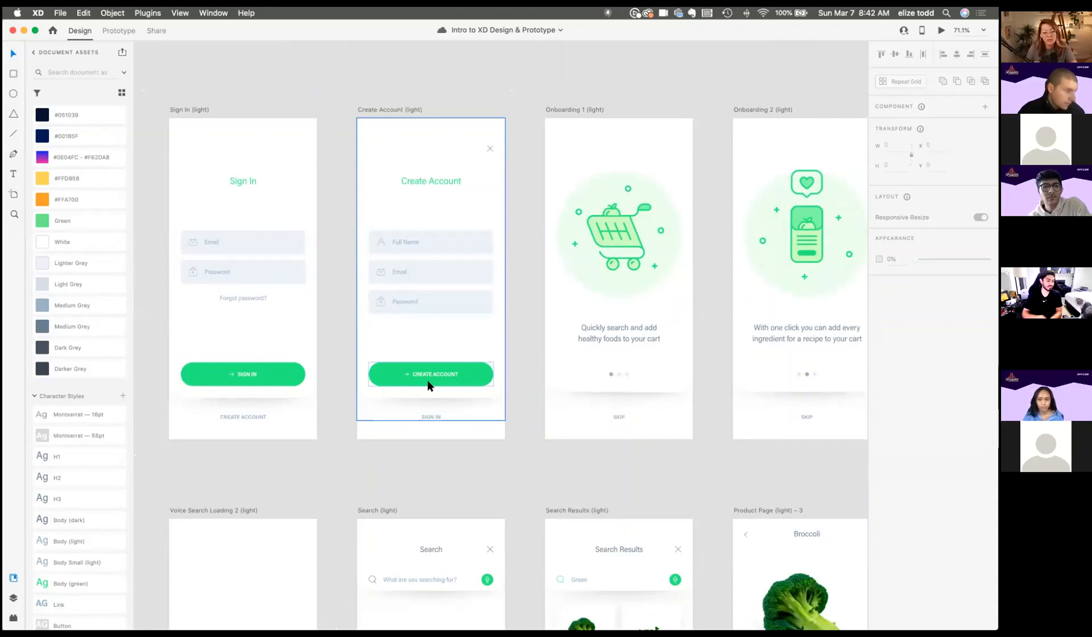
scroll(428, 381, "down", 5)
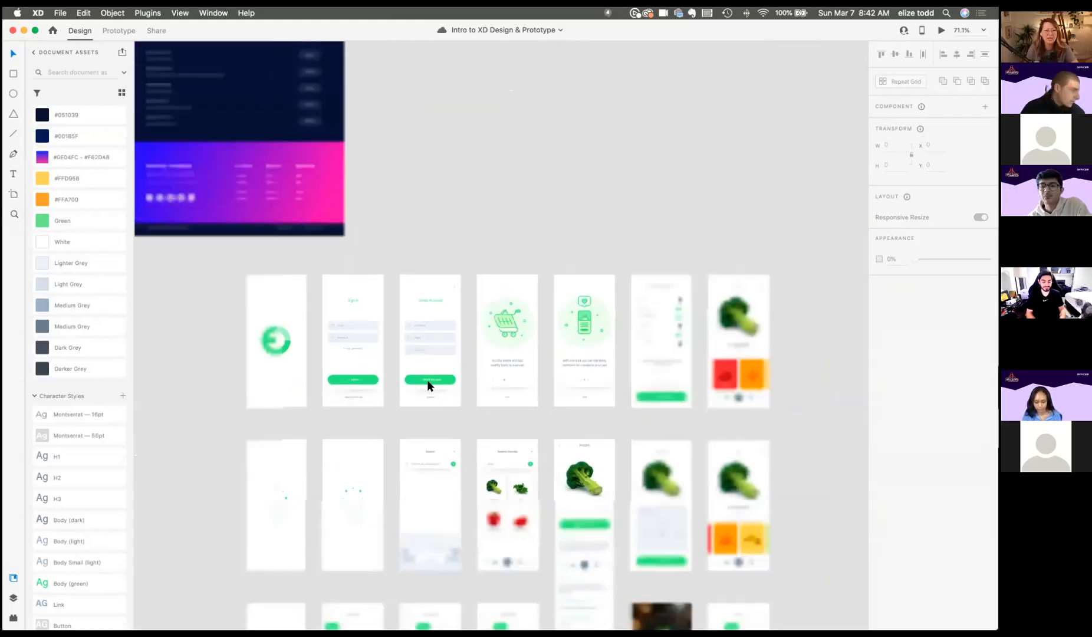
scroll(427, 381, "up", 4)
scroll(428, 381, "down", 3)
scroll(428, 381, "up", 4)
scroll(429, 386, "up", 1)
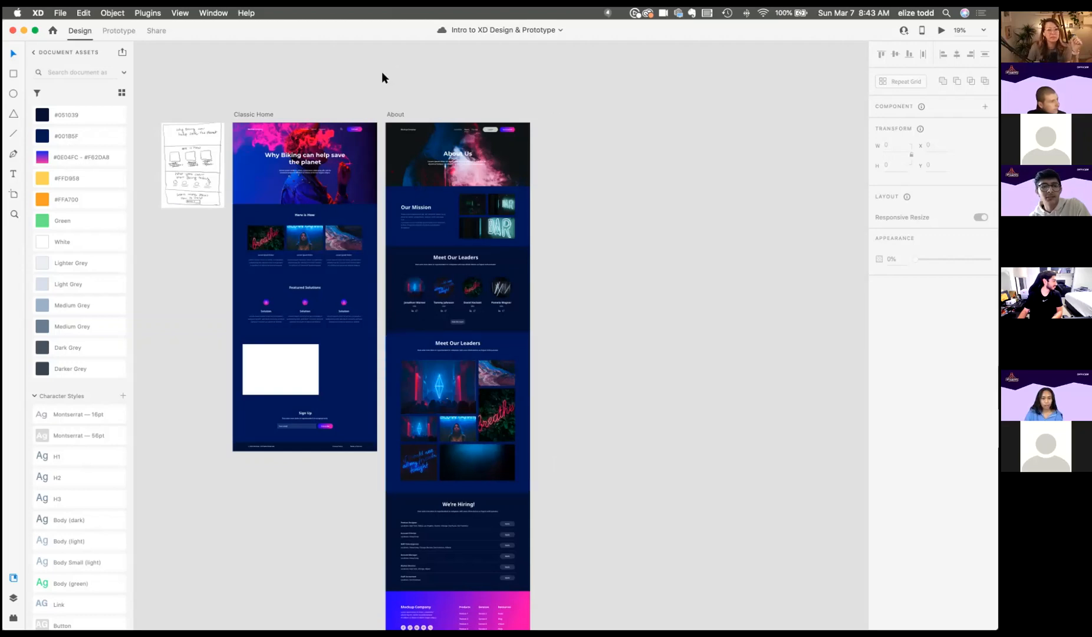
left_click_drag(392, 111, 389, 94)
left_click_drag(601, 88, 413, 95)
key("super+z")
left_click(432, 105)
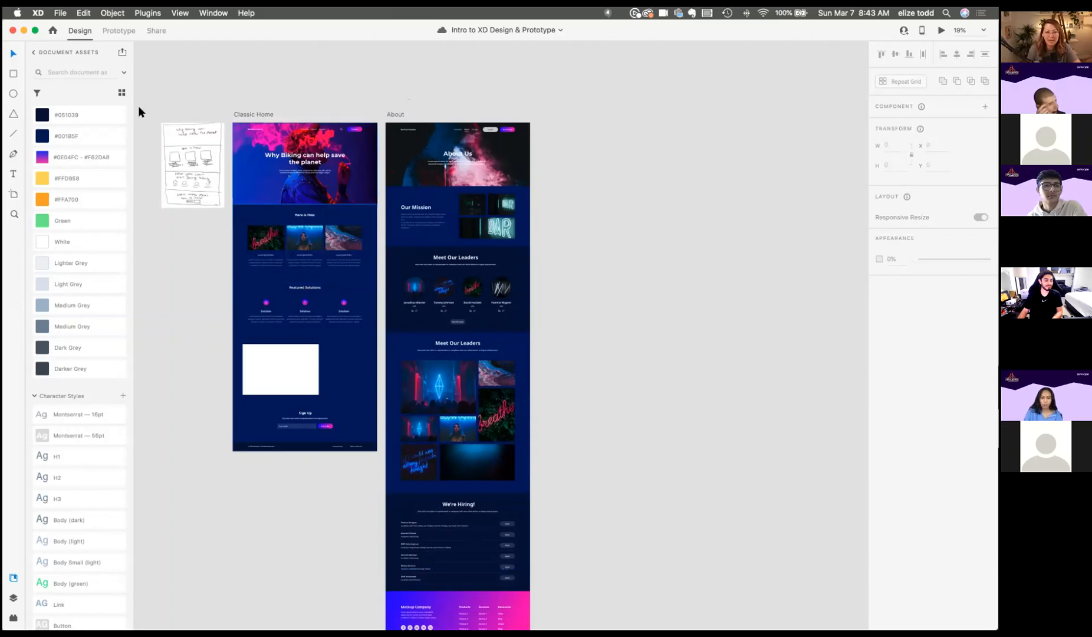
Step: Open the Free Stock Search plugin and check which photo sources and default download size it uses
left_click(13, 619)
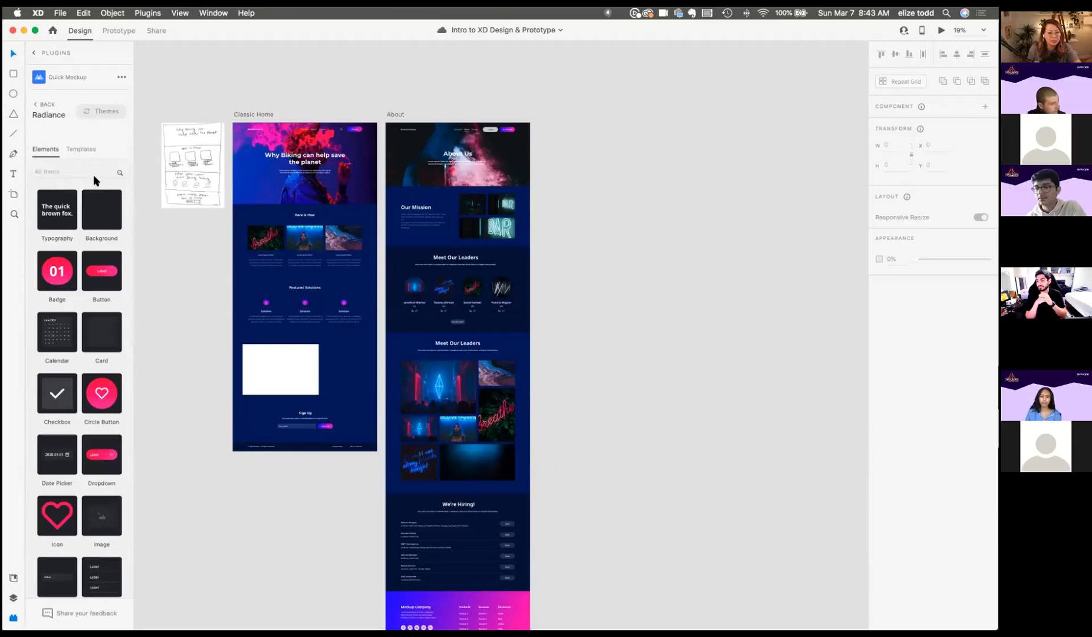
left_click(33, 52)
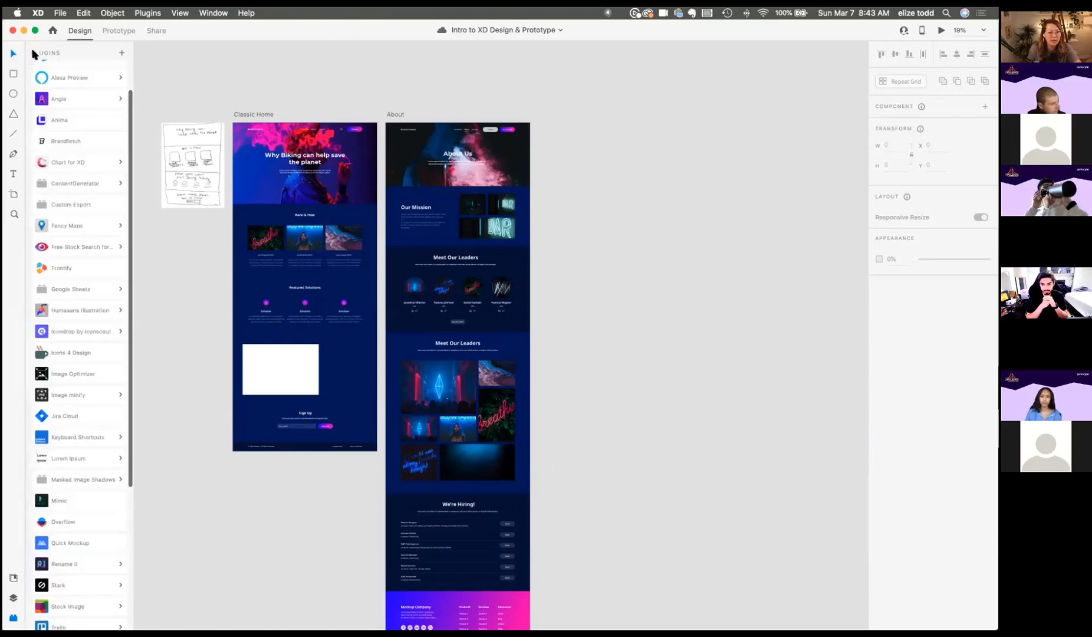
left_click(70, 245)
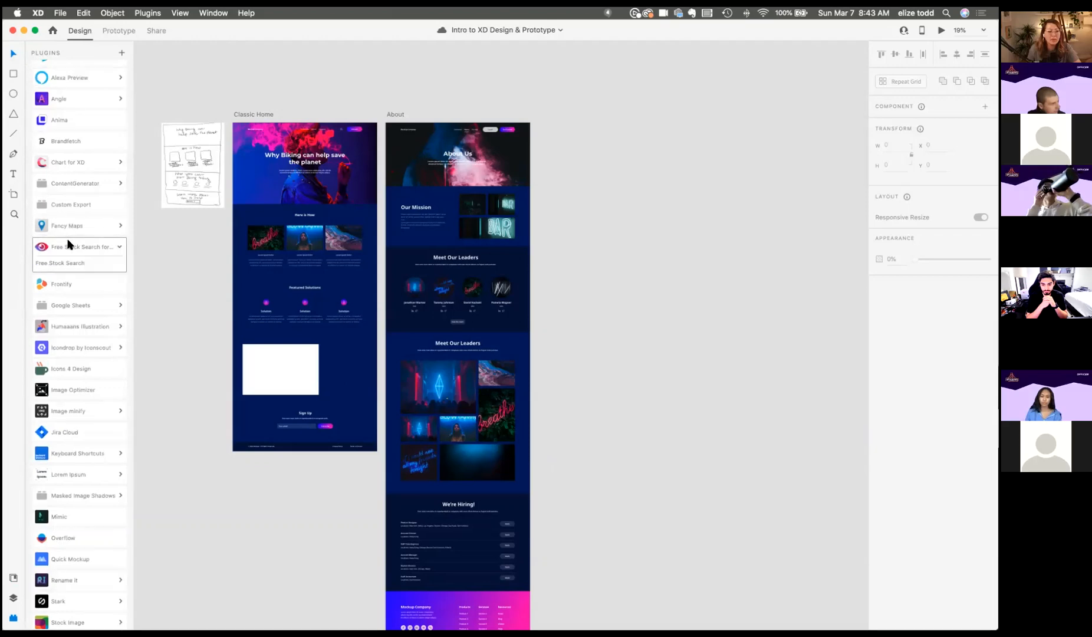
left_click(59, 263)
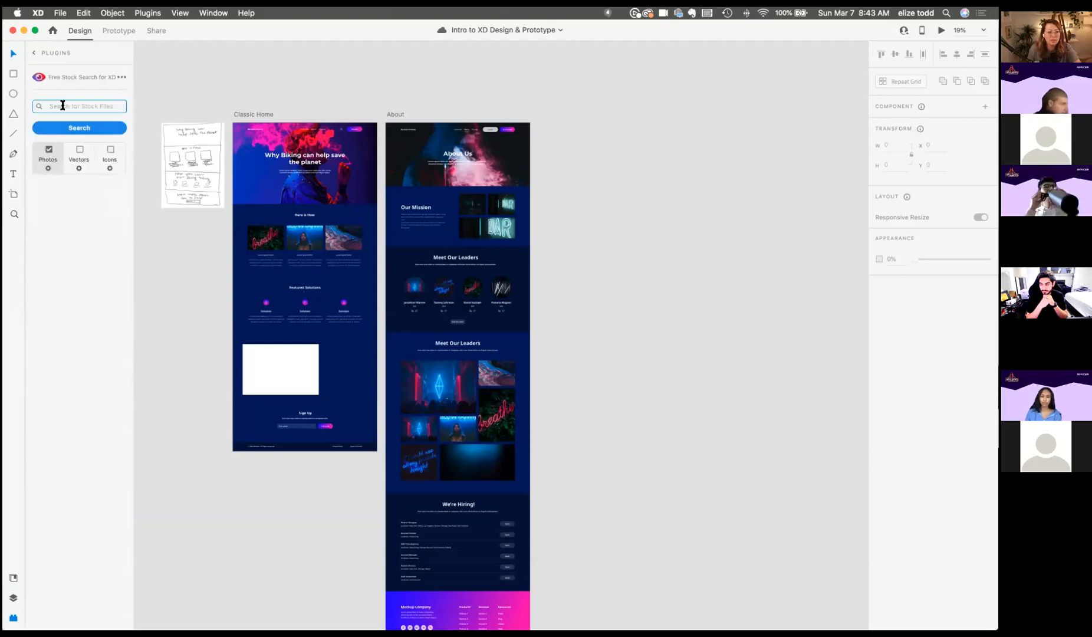
left_click(49, 169)
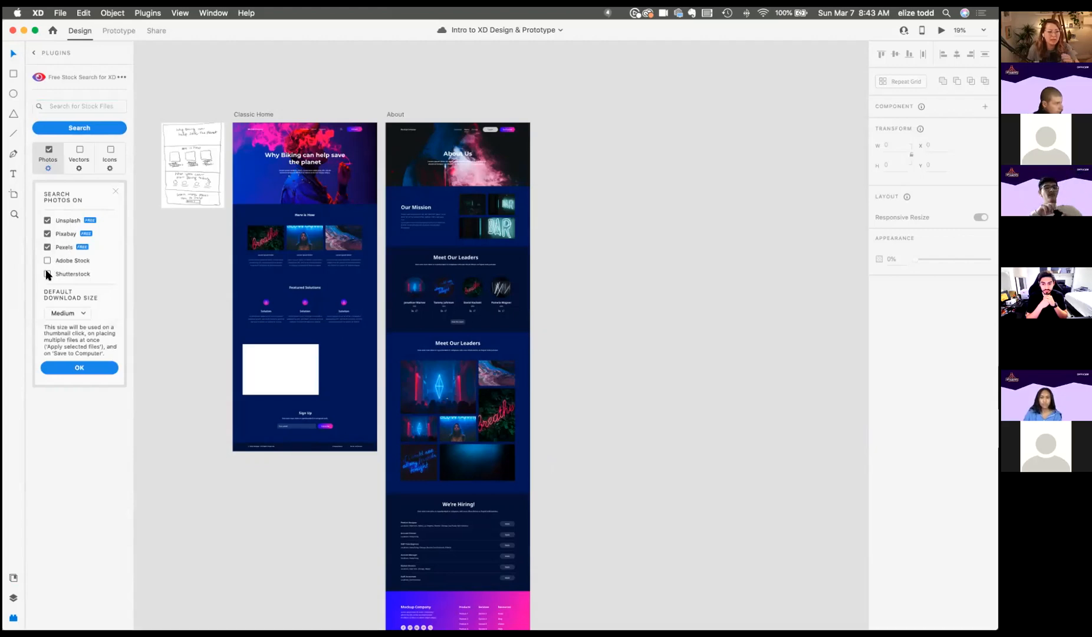
left_click(115, 194)
Step: Select the hero section of the Classic Home artboard and search the stock photos for "concert"
scroll(262, 129, "up", 5)
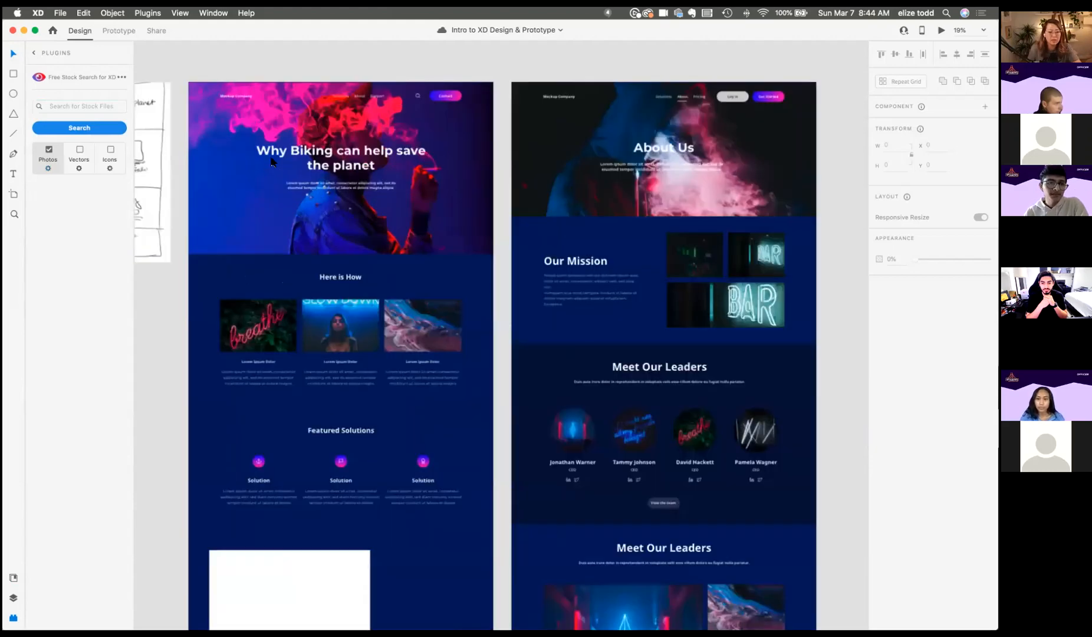
scroll(214, 200, "up", 2)
left_click(236, 213)
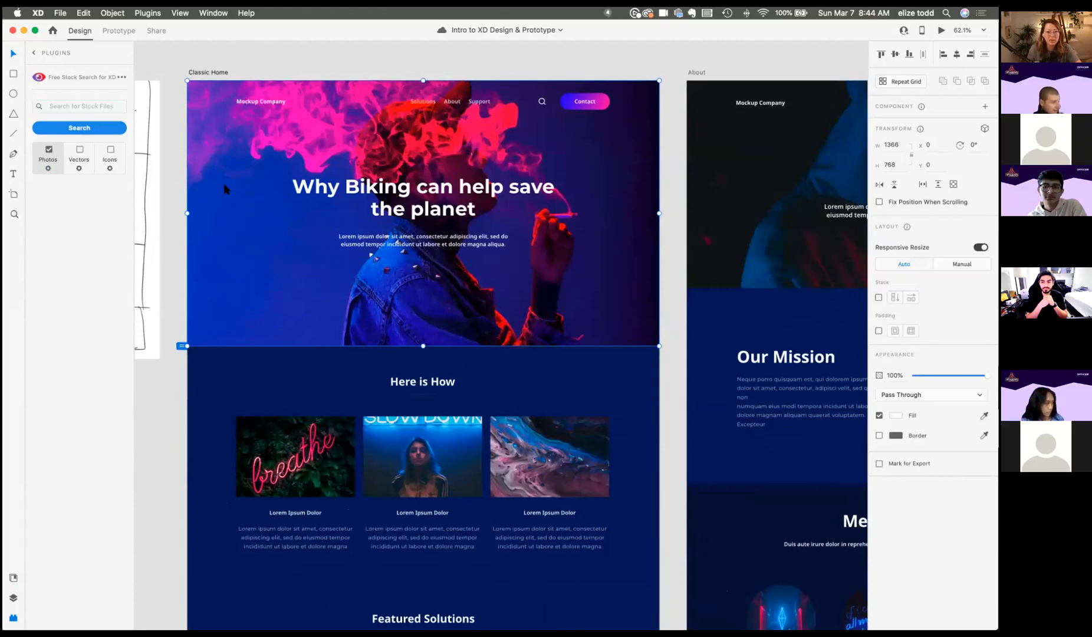
mouse_move(225, 184)
left_mouse_down()
mouse_move(243, 184)
mouse_move(210, 182)
mouse_move(264, 183)
mouse_move(232, 182)
left_mouse_up()
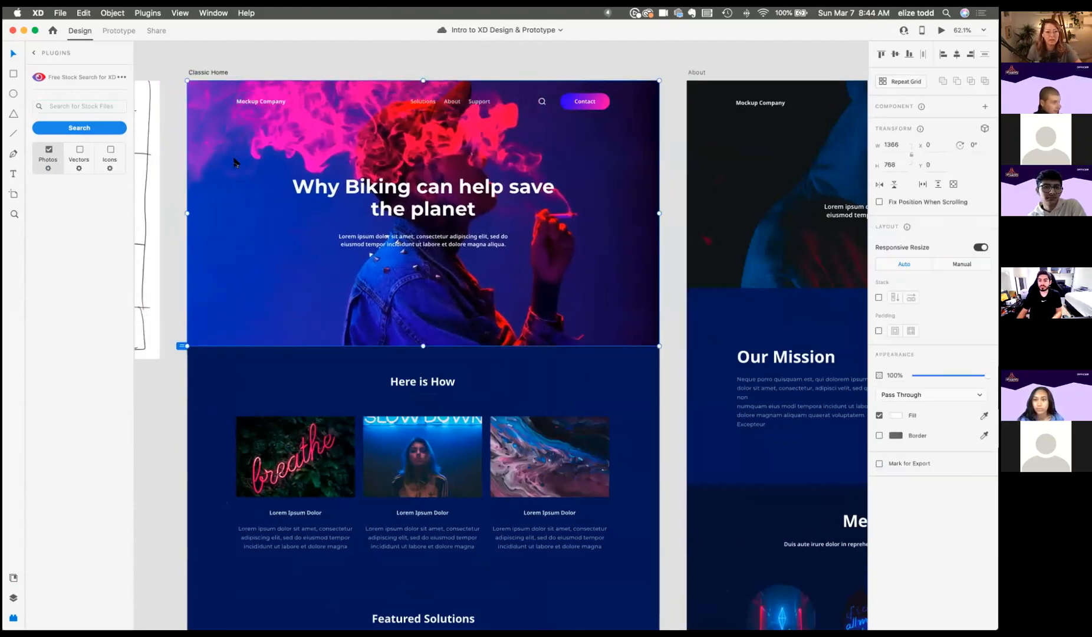
left_click(79, 106)
type("music")
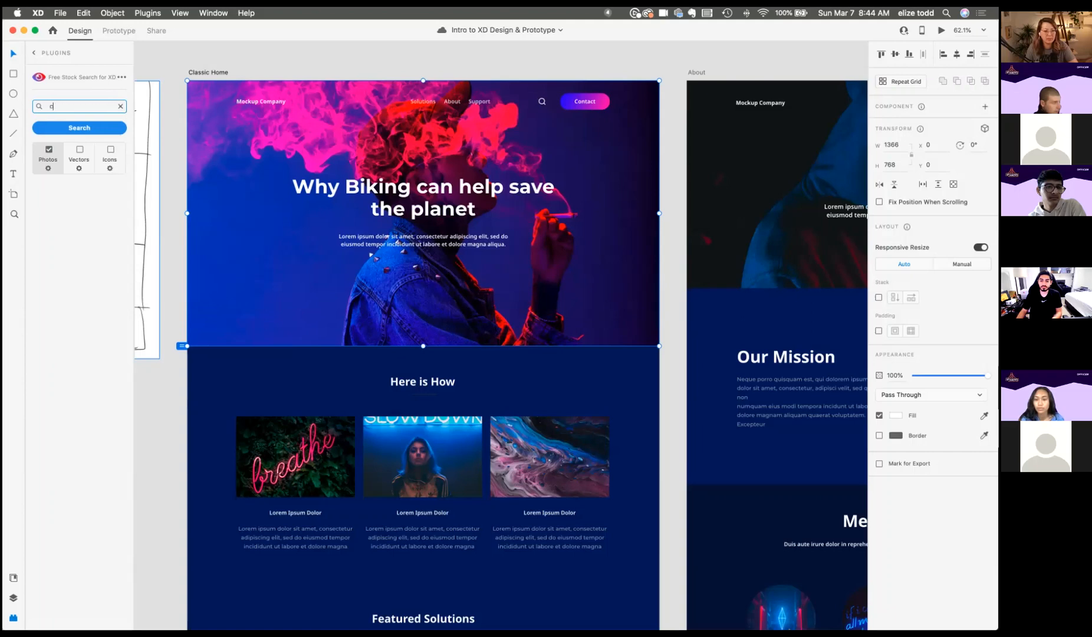
key("Return")
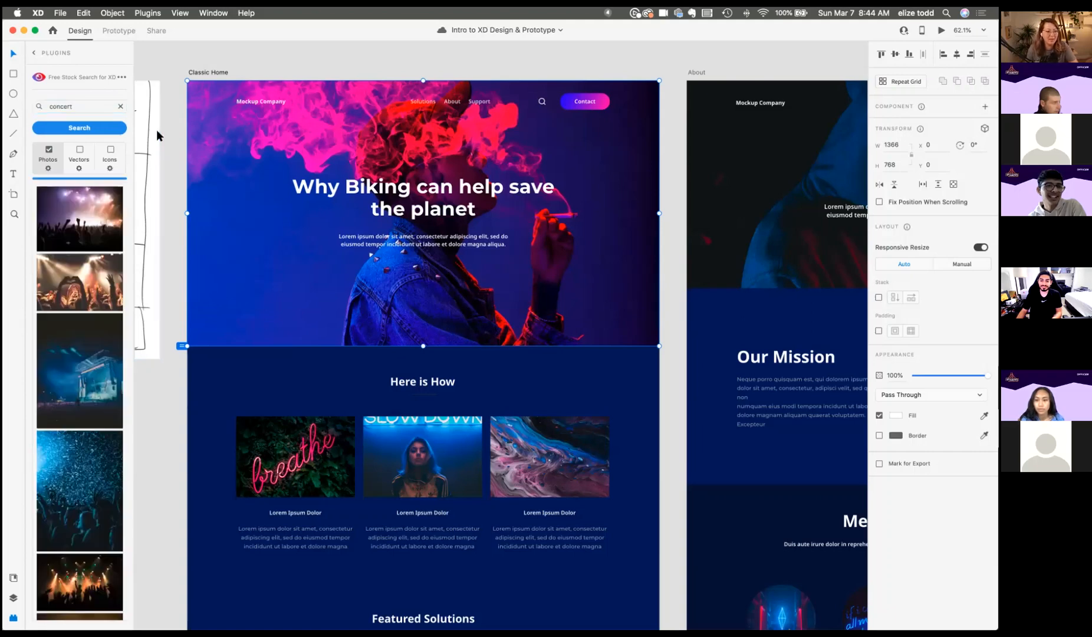
Step: Apply the first concert crowd photo to the Classic Home hero section and set the section's opacity to 79%
left_click(50, 201)
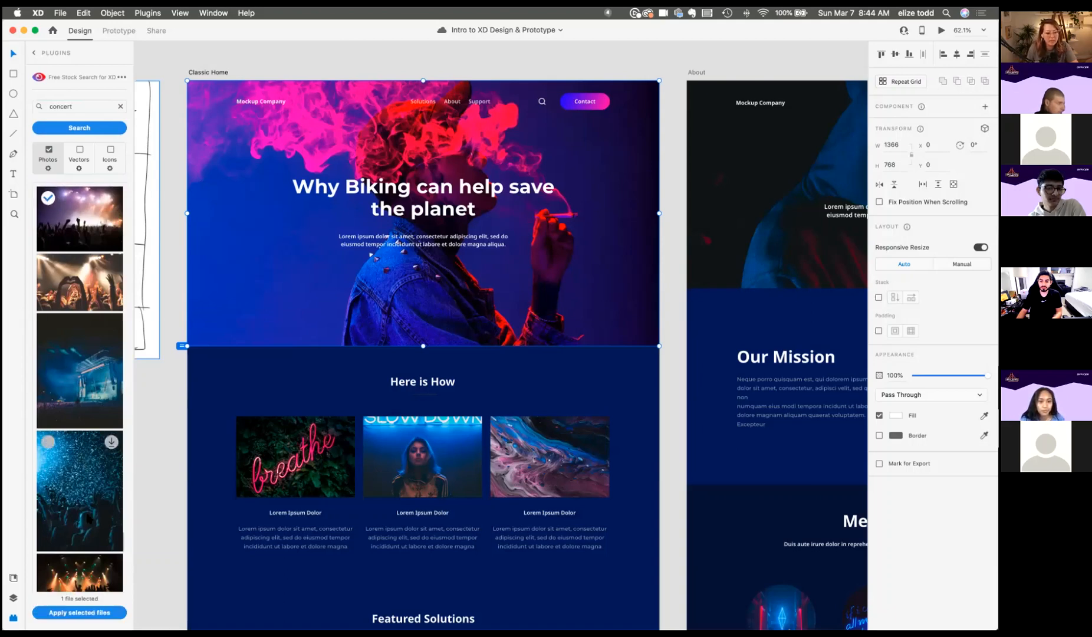
left_click(102, 614)
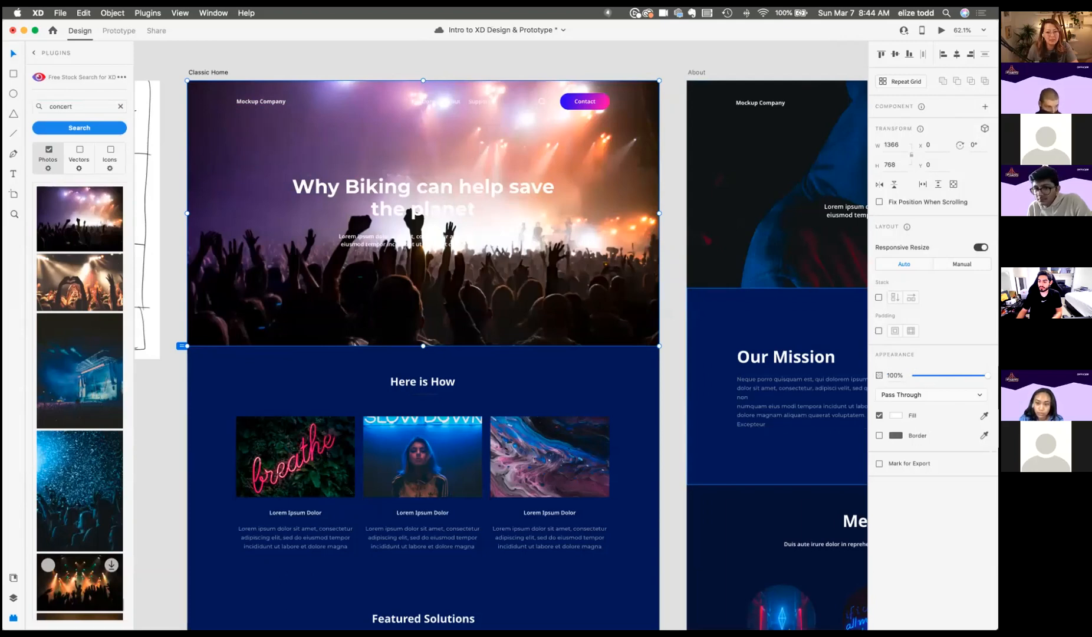
mouse_move(986, 376)
left_mouse_down()
mouse_move(954, 376)
mouse_move(972, 376)
left_mouse_up()
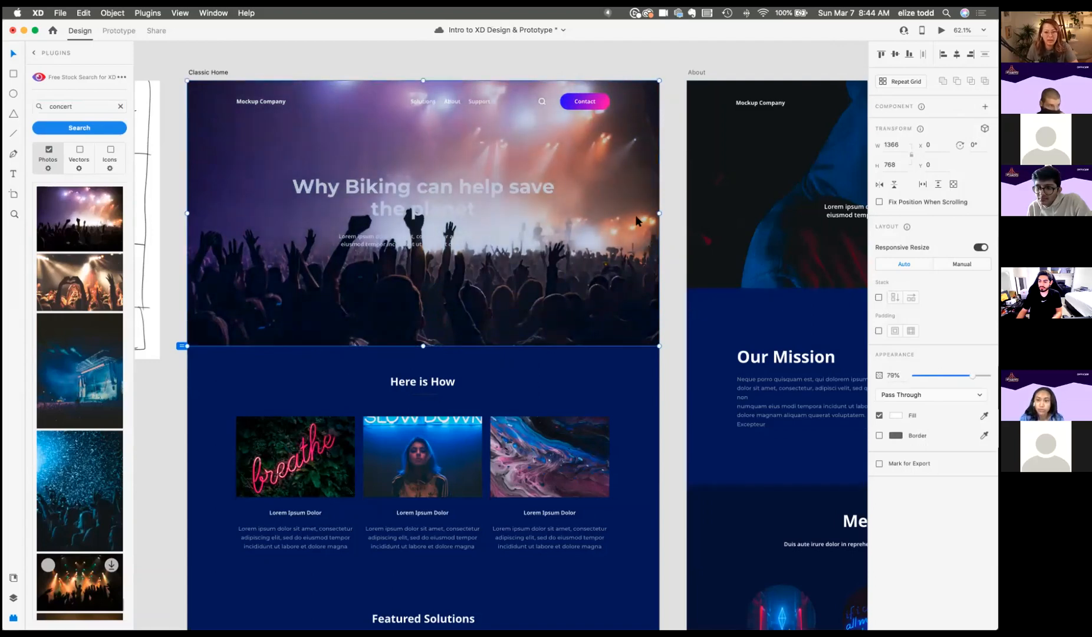
left_click(674, 190)
Step: Draw a borderless 1366 by 768 rectangle inside the Classic Home hero group, covering the whole concert photo
double_click(411, 216)
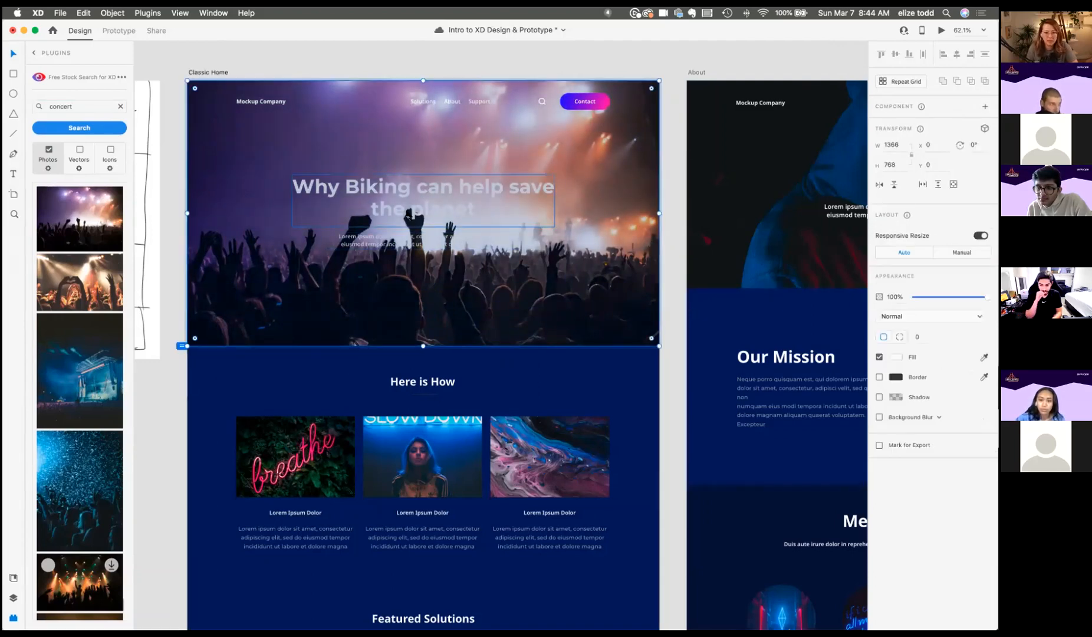
scroll(410, 215, "down", 2)
scroll(410, 216, "down", 2)
key("r")
left_click_drag(227, 99, 623, 327)
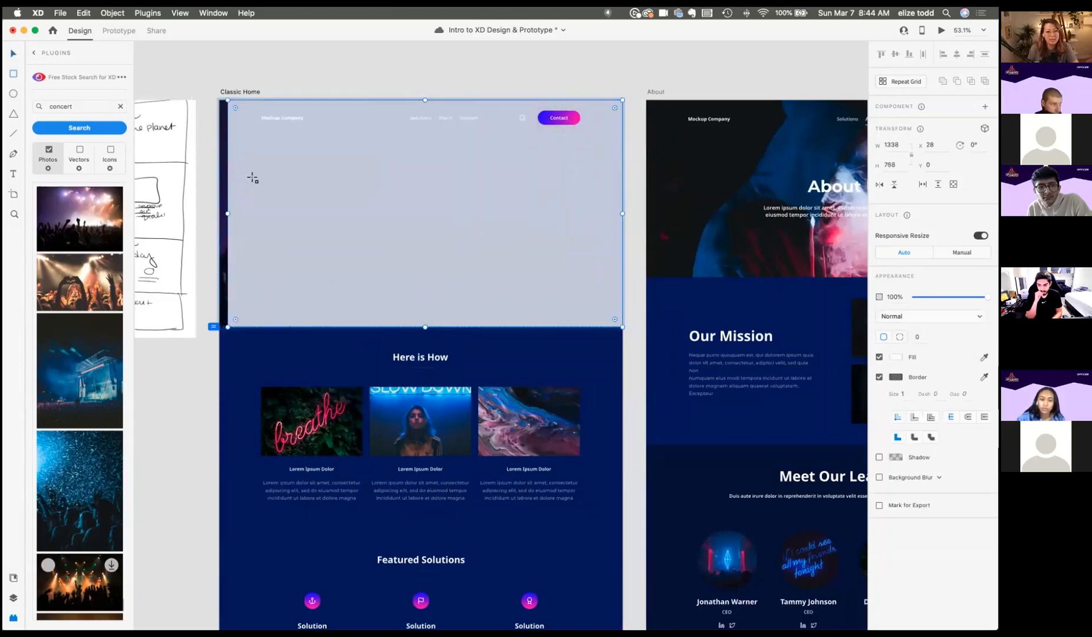
left_click_drag(228, 213, 219, 213)
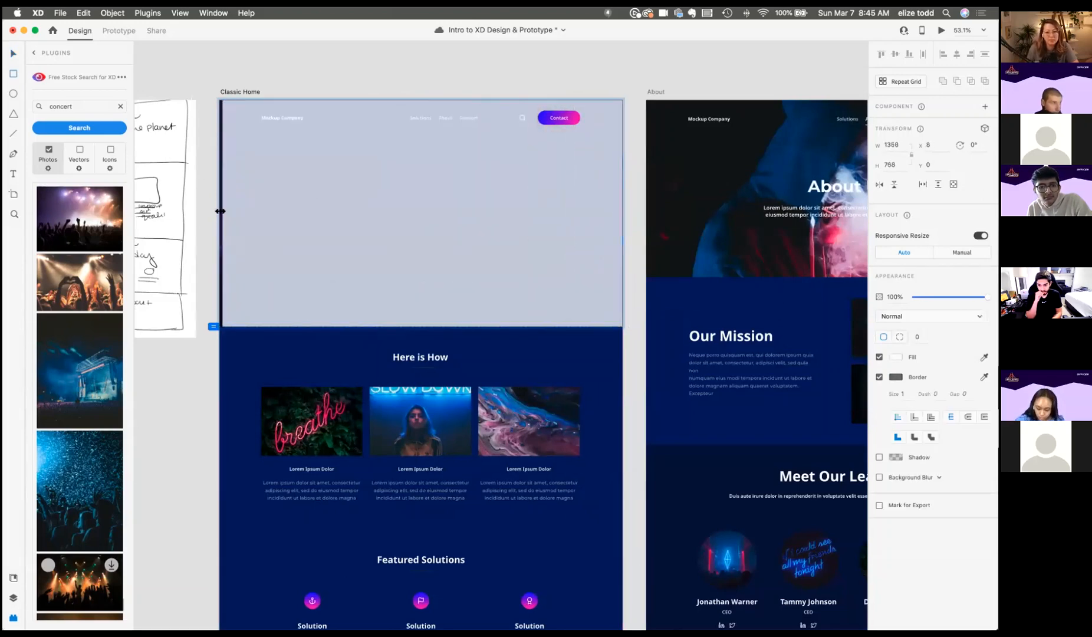
left_click(880, 378)
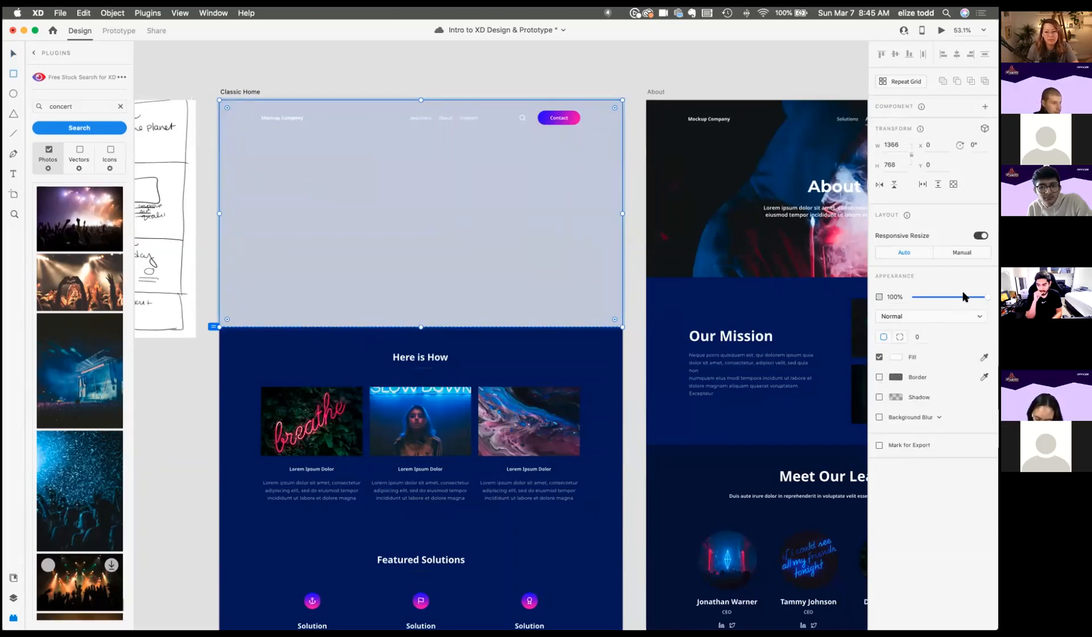
Step: Set the hero overlay rectangle's opacity to 61% and change its fill from white to a muted grey
left_click_drag(963, 297, 958, 298)
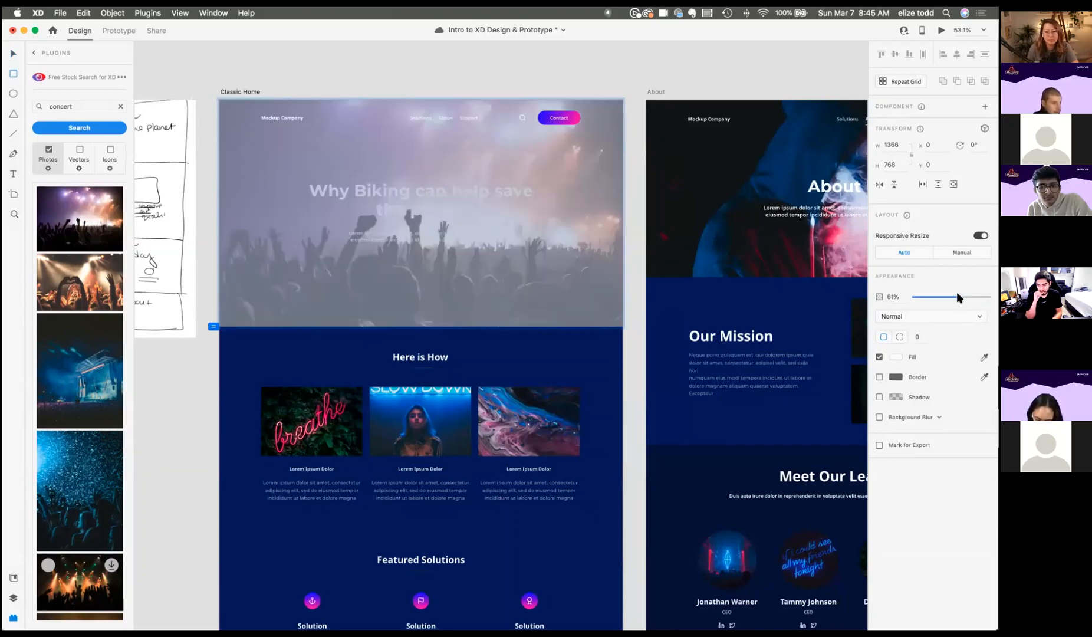
left_click(895, 357)
left_click(771, 339)
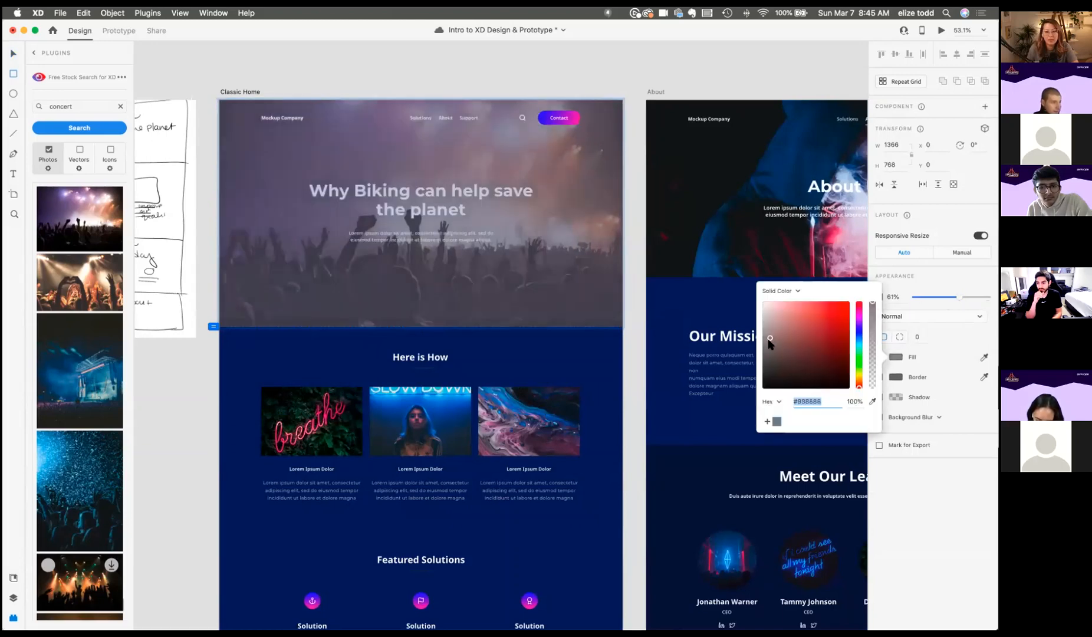
left_click_drag(769, 341, 770, 342)
left_click(449, 183)
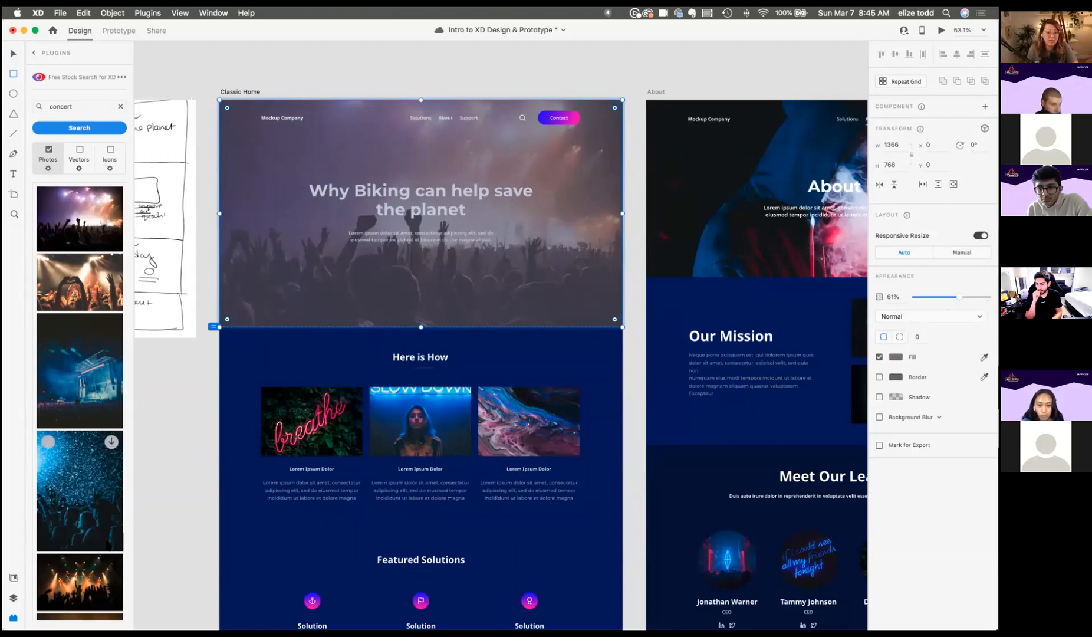
Step: Move the hero heading, its paragraph and the Header group to the top of the Classic Home layer order and save the document
left_click(12, 598)
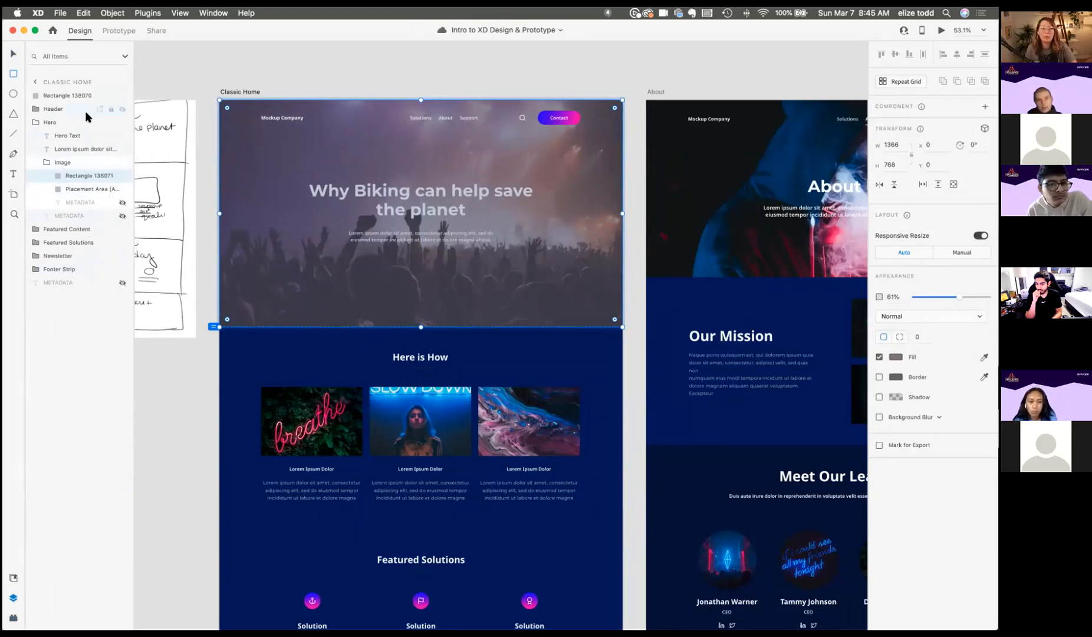
left_click(62, 96)
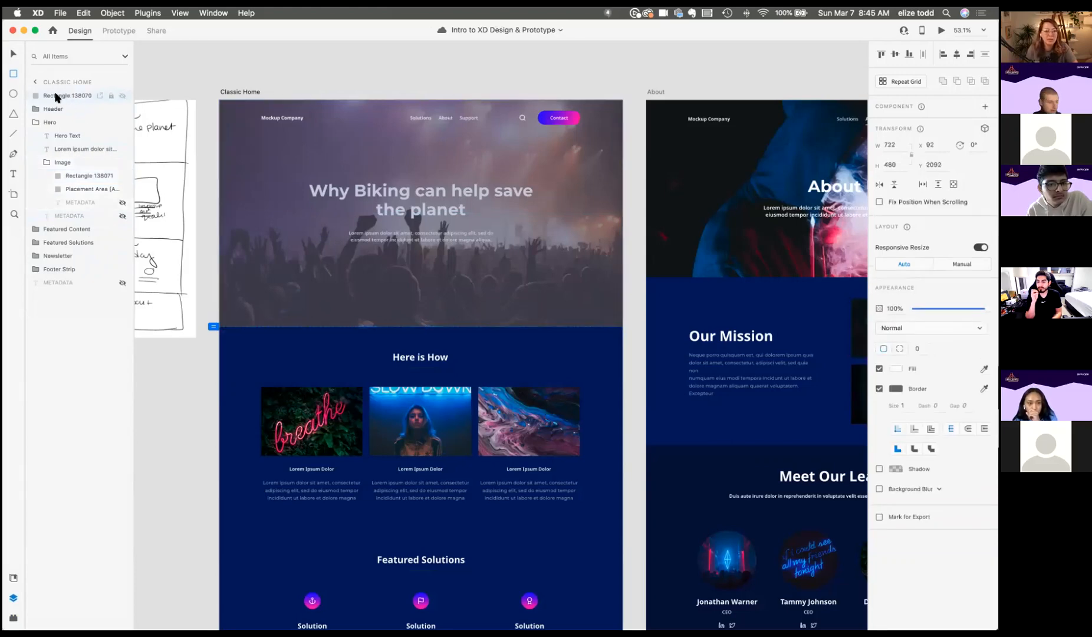
double_click(59, 97)
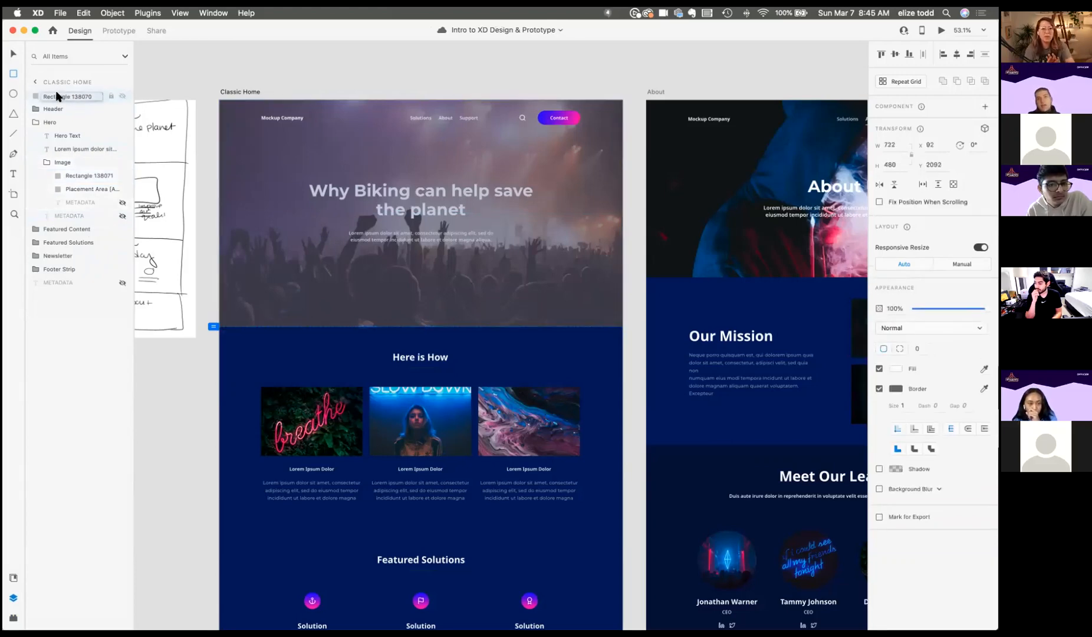
left_click(50, 110)
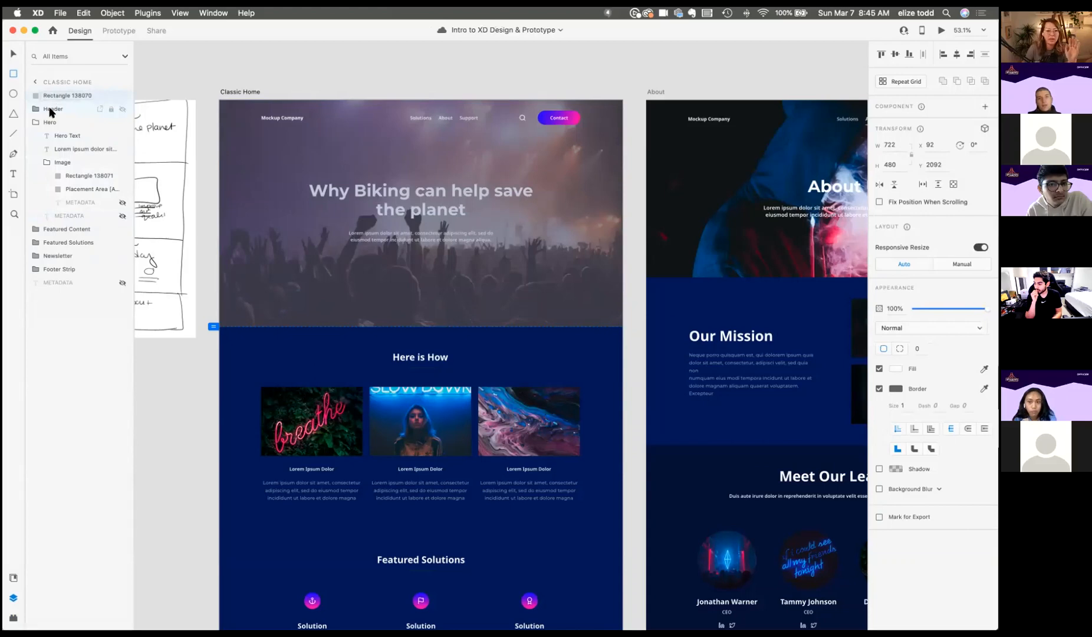
left_click(50, 123)
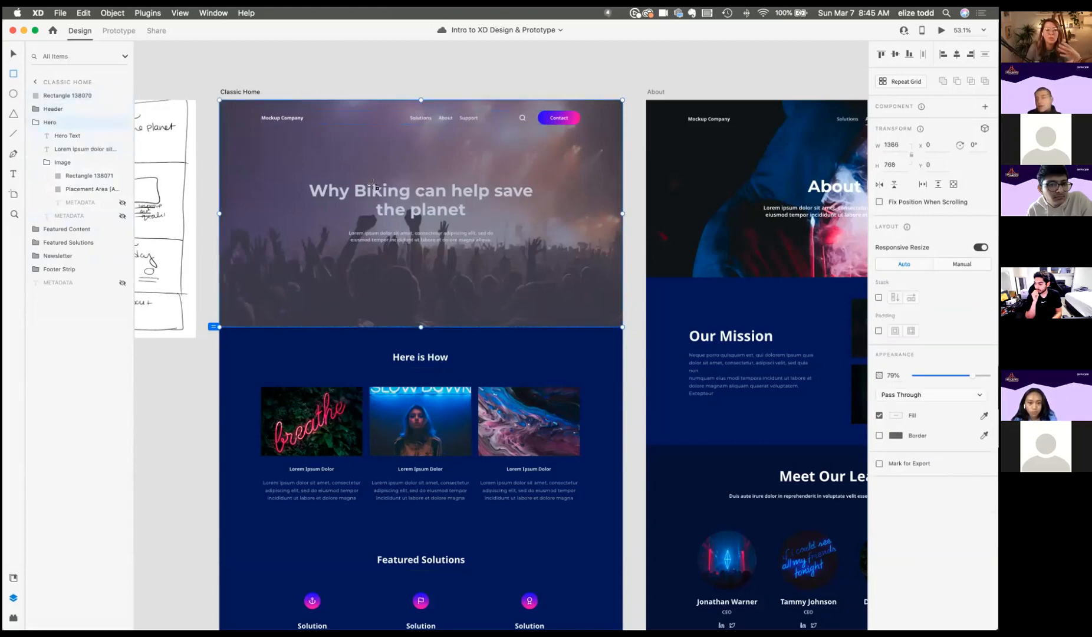
key("Escape")
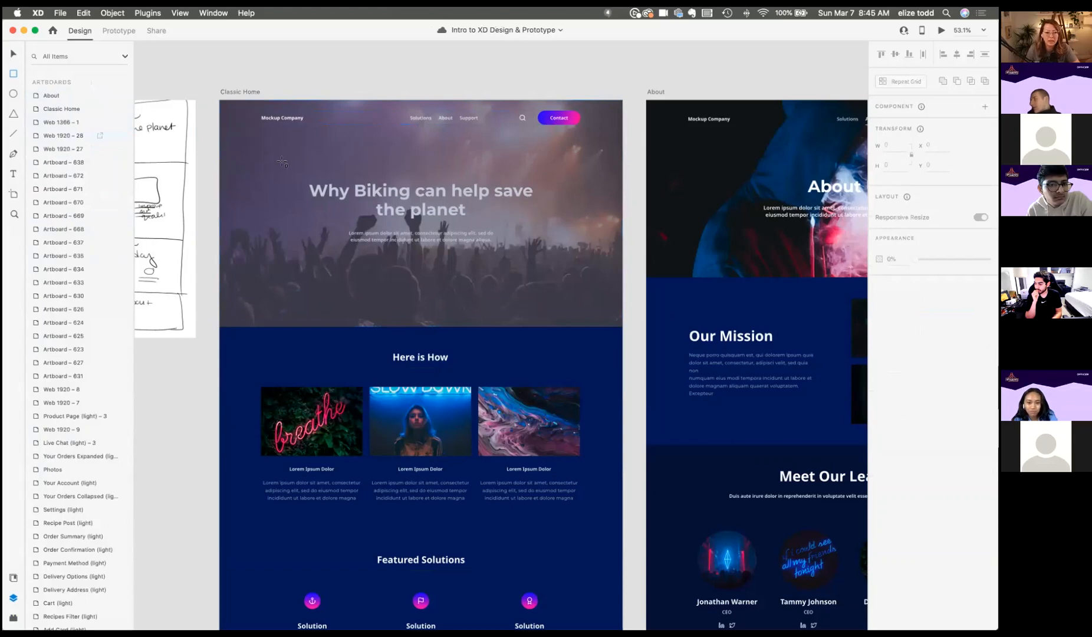
left_click(339, 186)
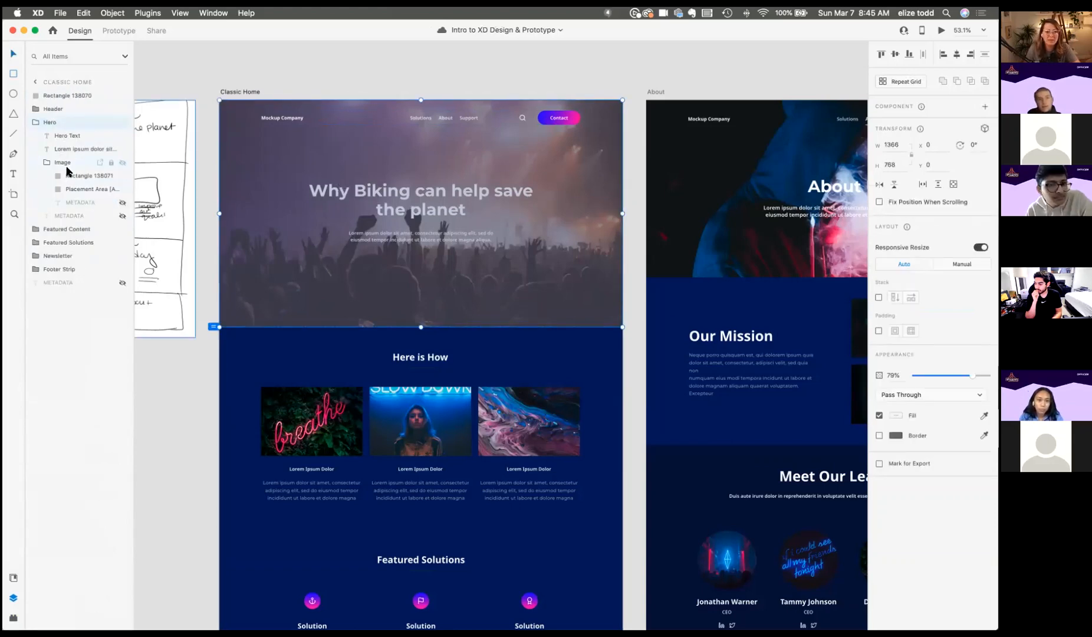
left_click(48, 162)
left_click_drag(62, 164, 52, 93)
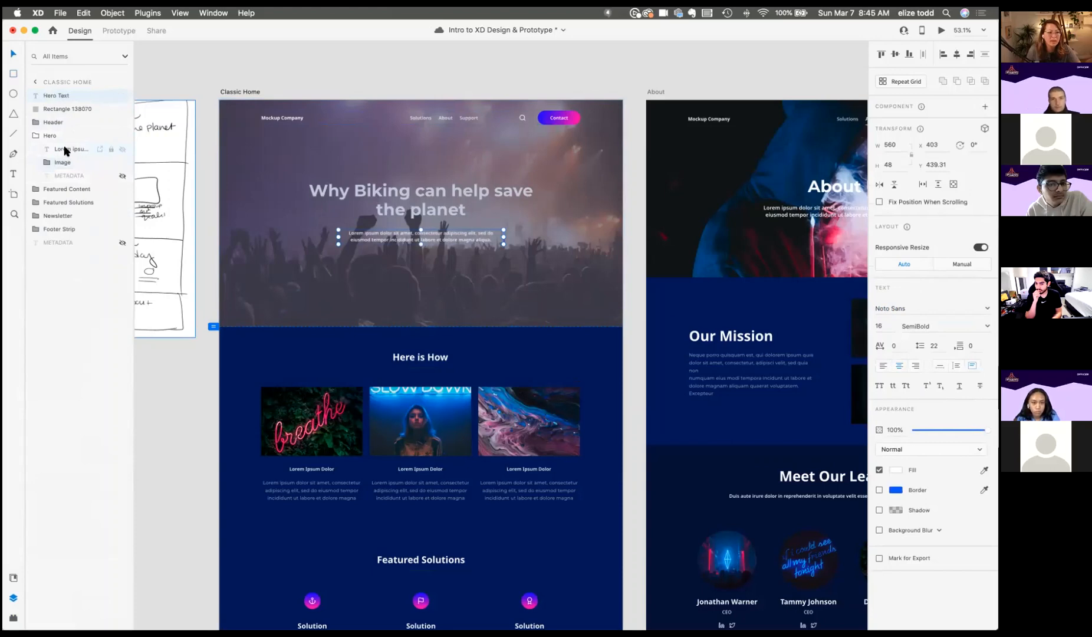
left_click_drag(74, 152, 88, 95)
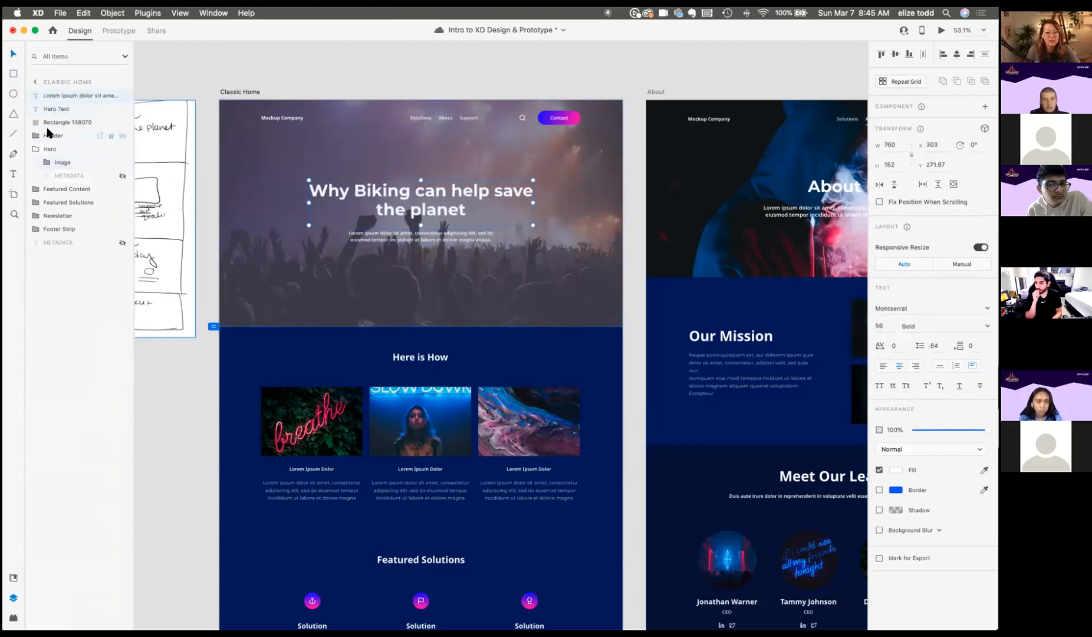
left_click_drag(49, 133, 52, 96)
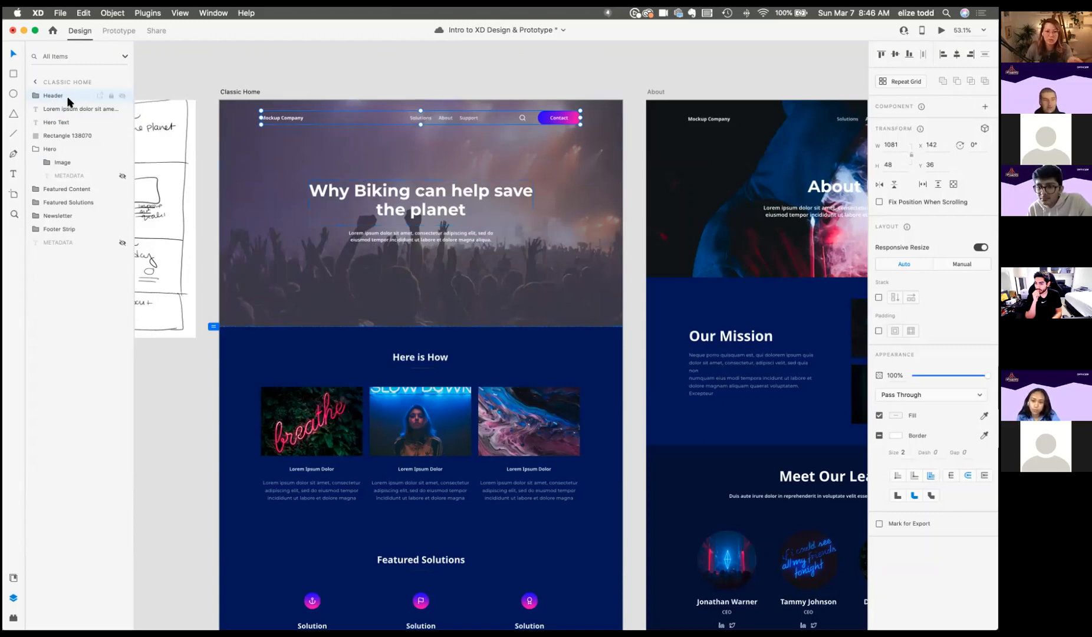
key("super+s")
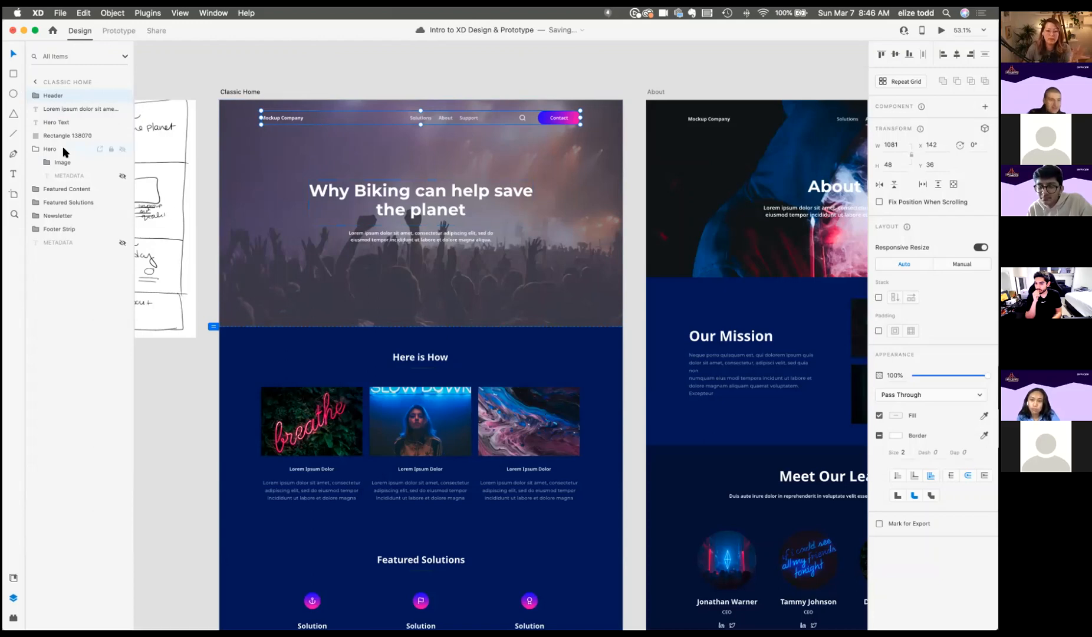
Step: Reopen the stock search's concert photos and select the neon "breathe" image in the Here is How section
left_click(13, 617)
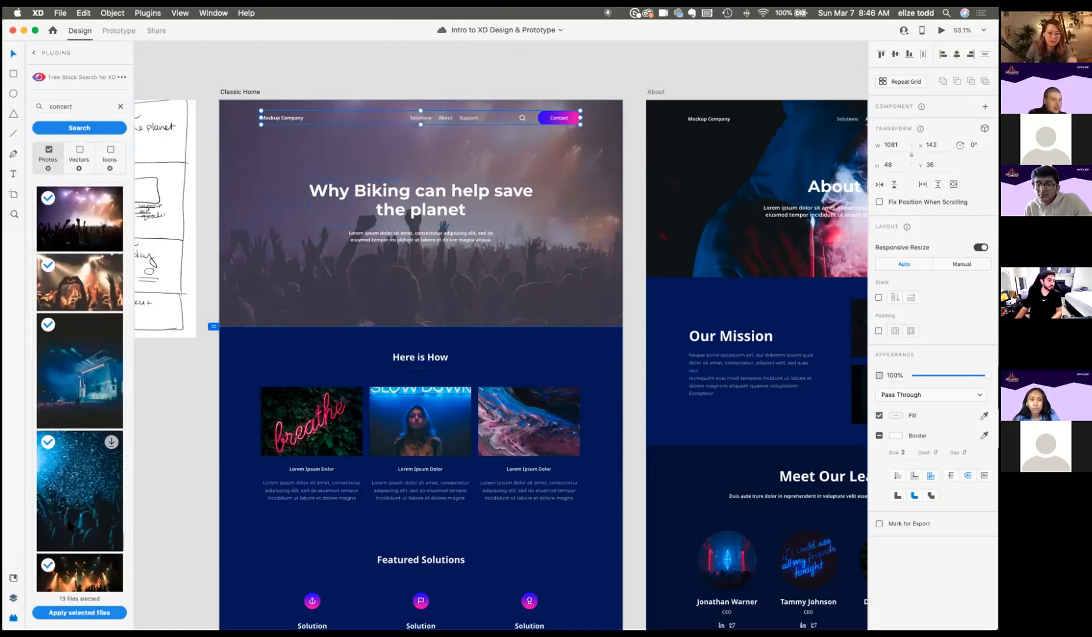
double_click(310, 426)
scroll(310, 426, "down", 2)
scroll(310, 426, "up", 4)
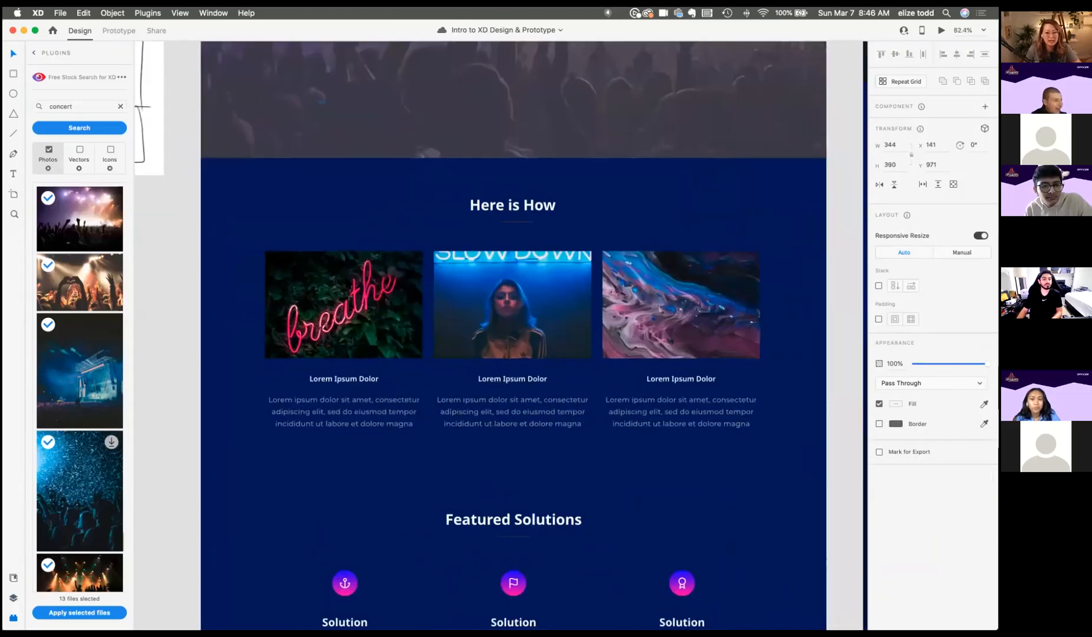
left_click(344, 305)
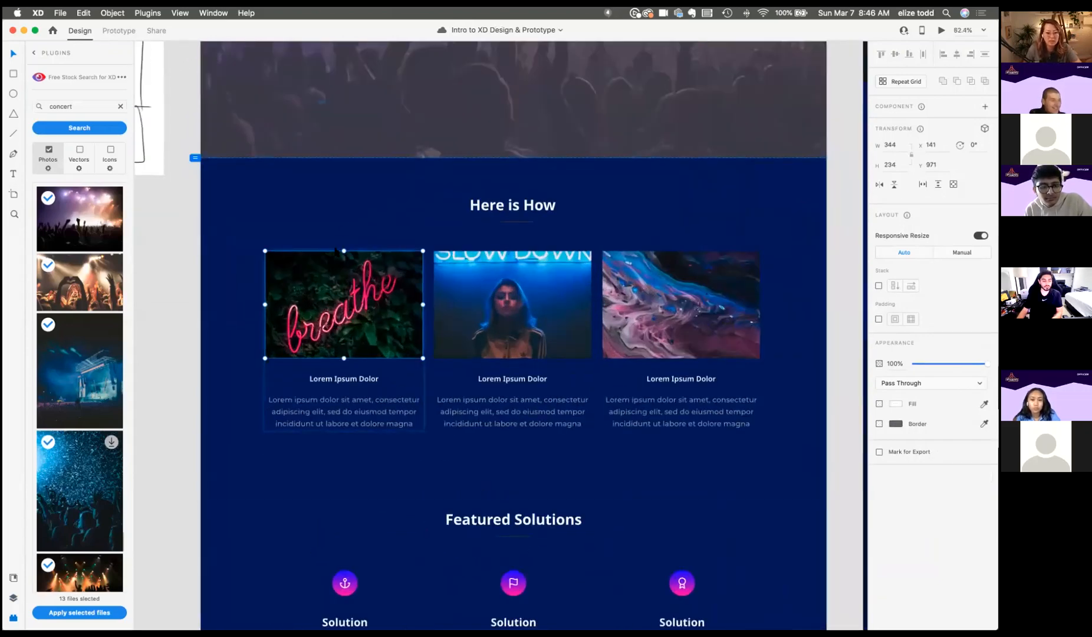
left_click(344, 460)
left_click(343, 341)
double_click(344, 304)
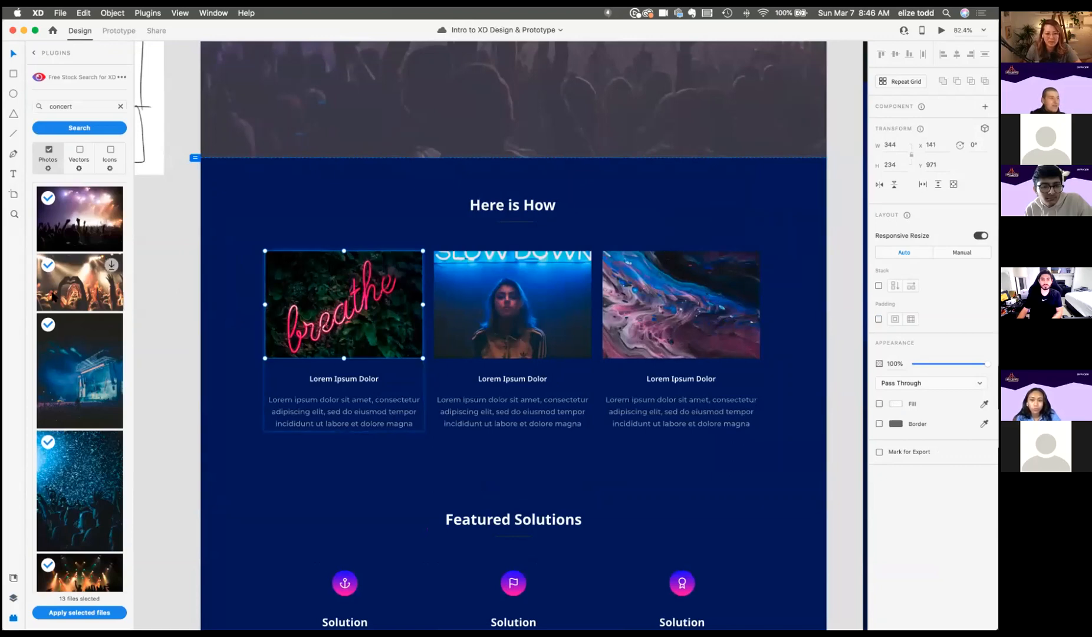
scroll(48, 448, "down", 10)
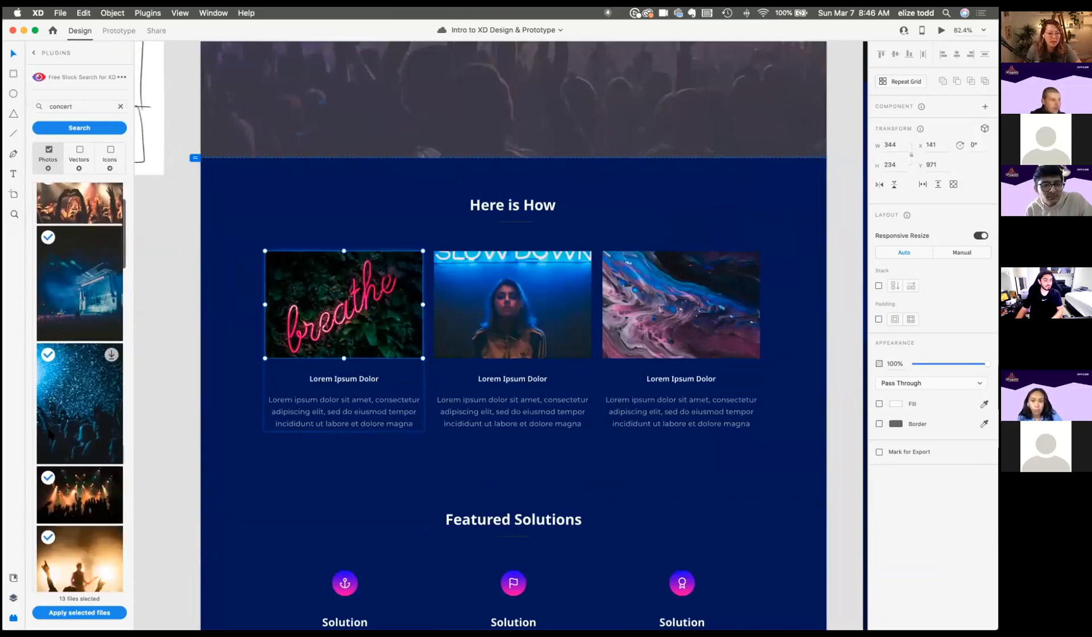
scroll(49, 434, "up", 12)
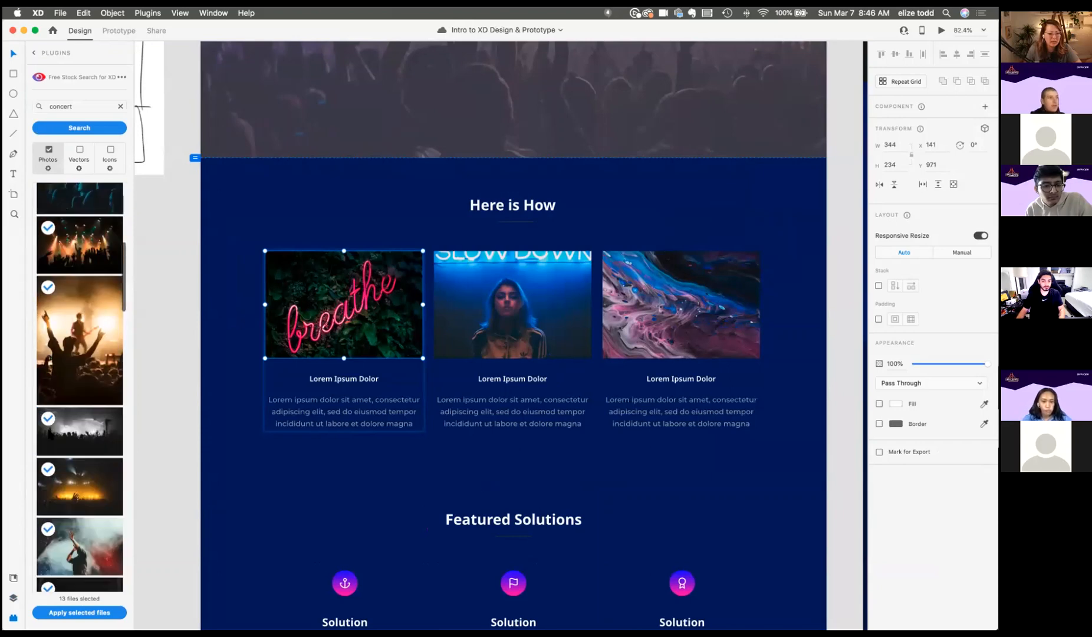
Step: Deselect the unwanted concert photos and apply the performer with a raised arm in smoke to the first Here is How image
left_click(49, 198)
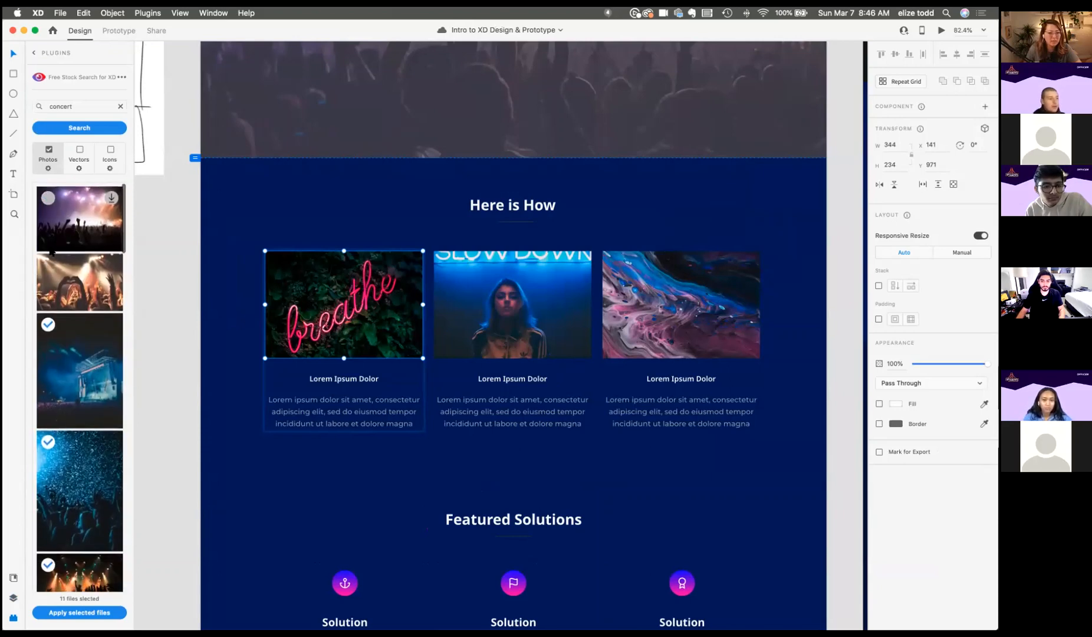
left_click(48, 265)
left_click(47, 325)
left_click(48, 442)
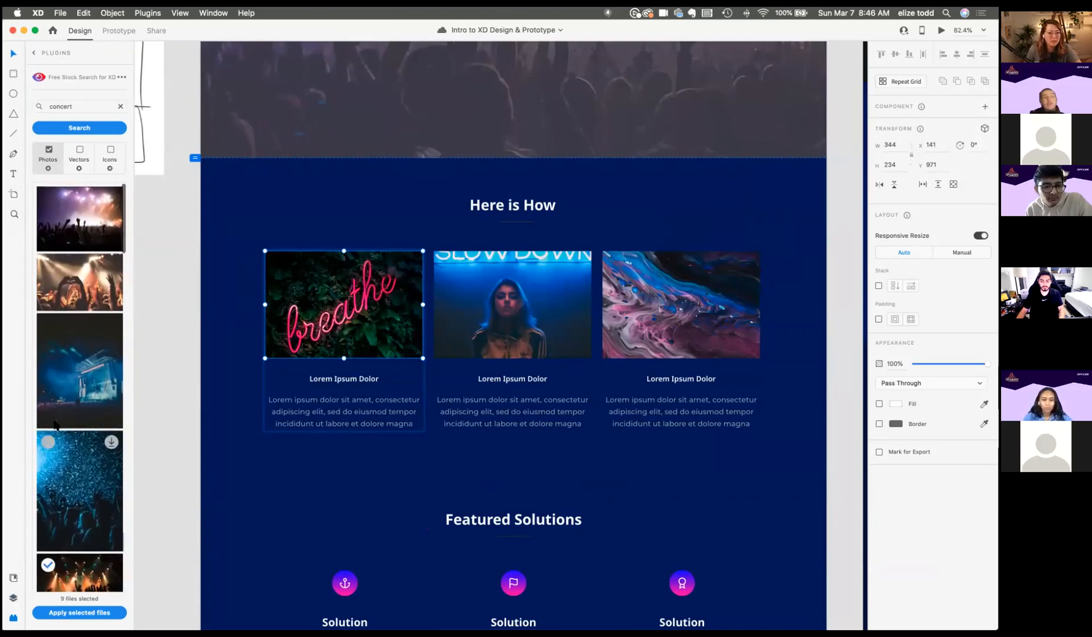
scroll(49, 487, "down", 14)
scroll(48, 486, "up", 10)
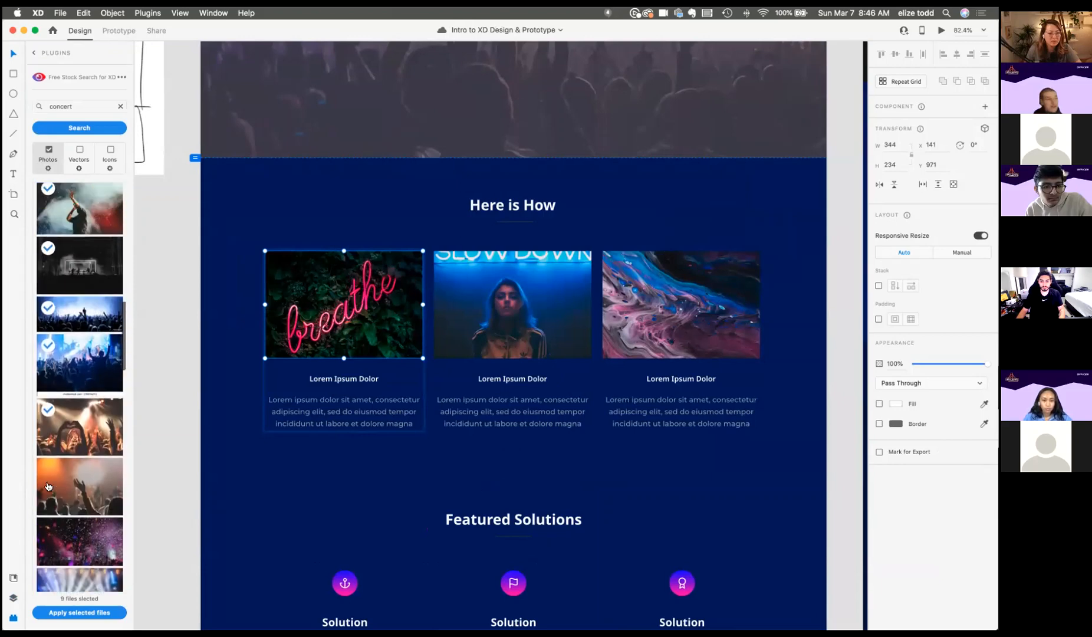
left_click(48, 421)
left_click(48, 357)
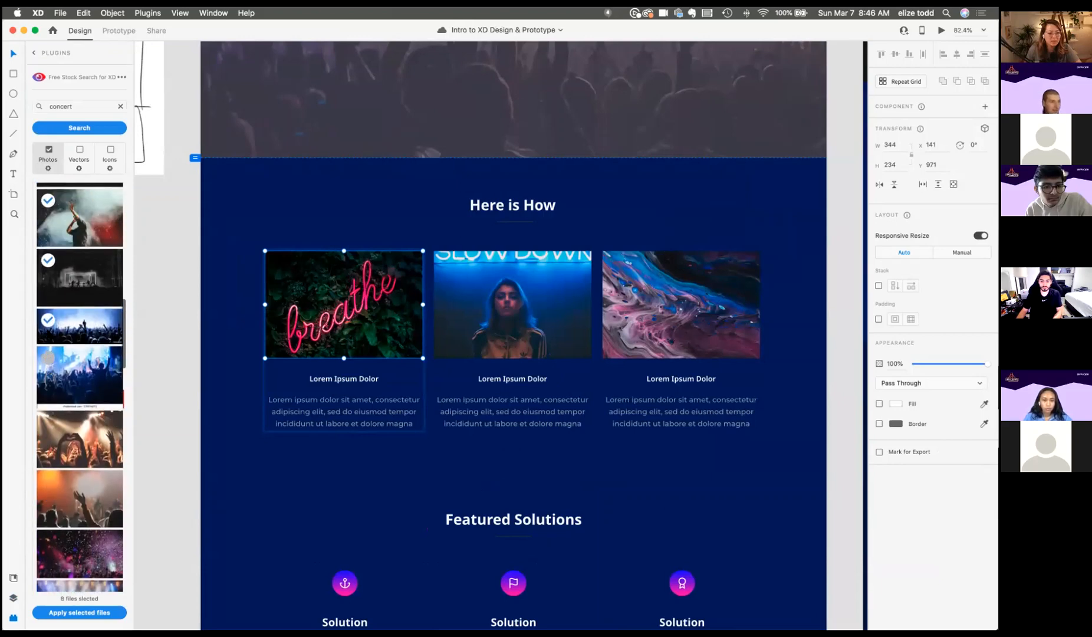
left_click(49, 320)
scroll(50, 262, "up", 5)
scroll(49, 266, "up", 2)
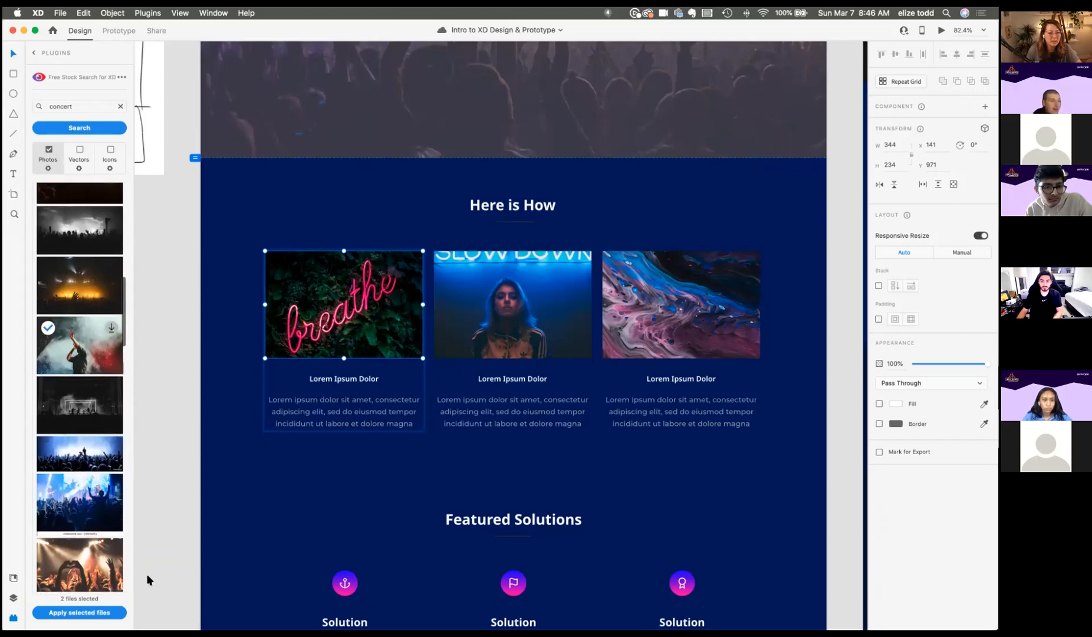
left_click(65, 612)
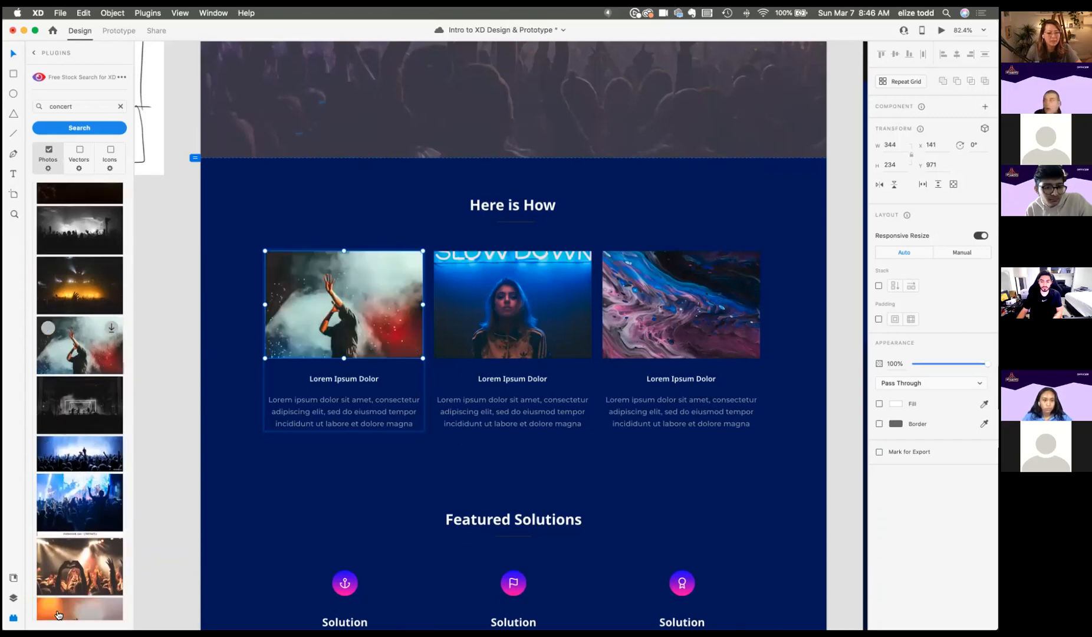
Step: Apply the orange-lit stage photo to the second Here is How image and the black-and-white stage photo to the third
left_click(534, 306)
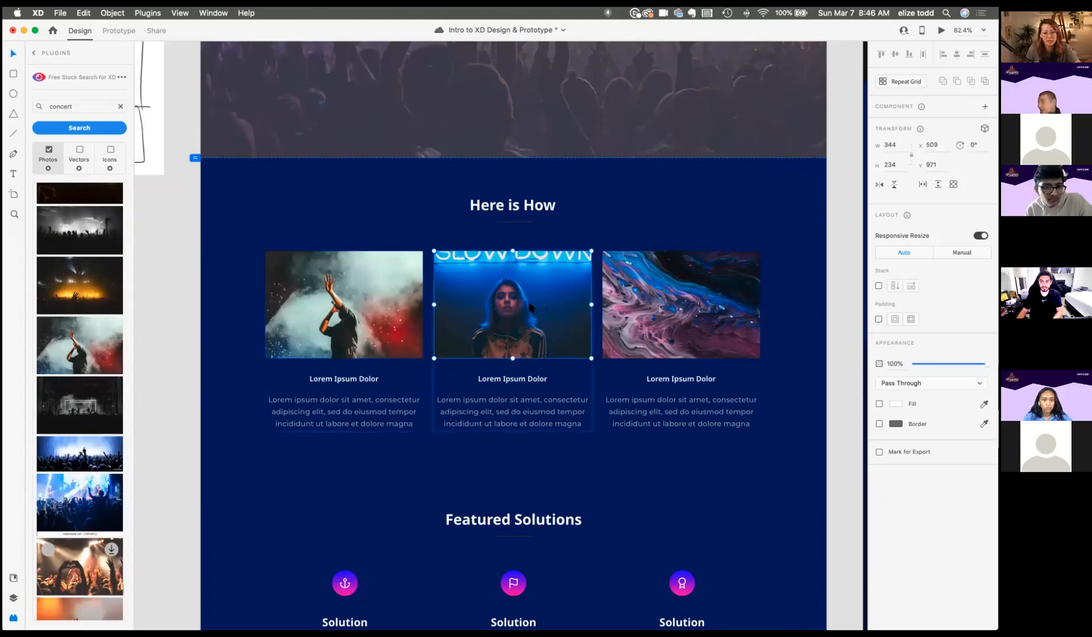
left_click(47, 269)
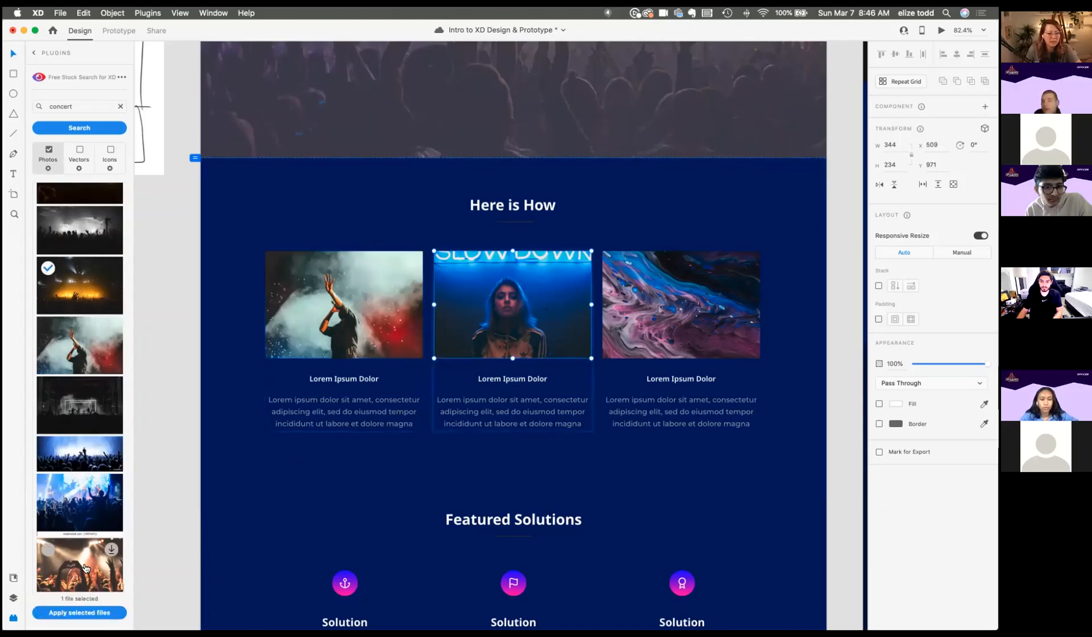
left_click(73, 613)
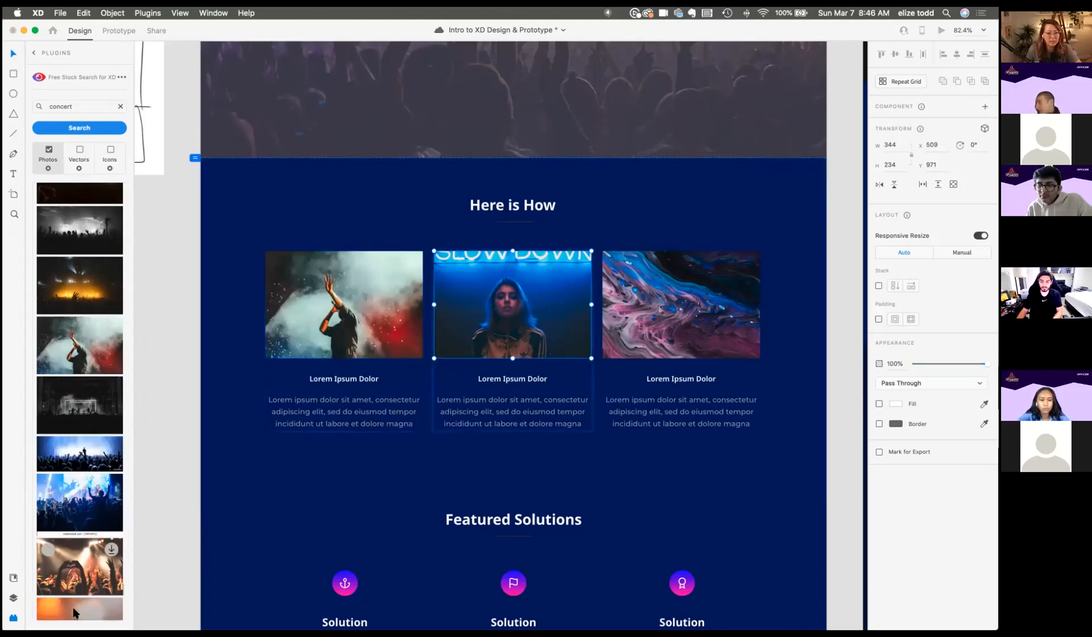
left_click(686, 325)
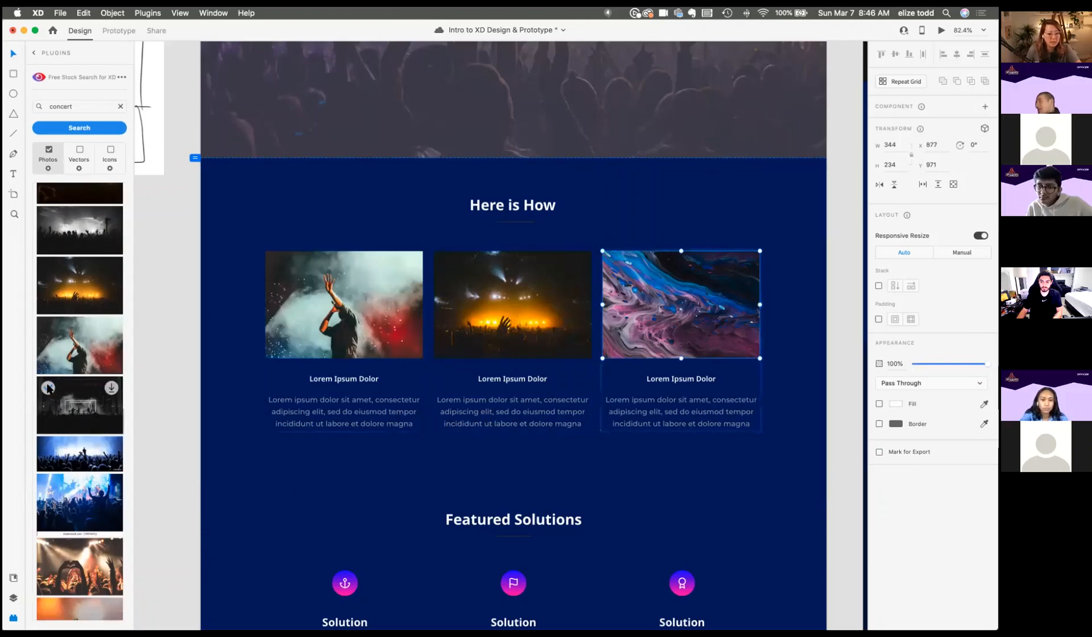
left_click(48, 388)
left_click(79, 612)
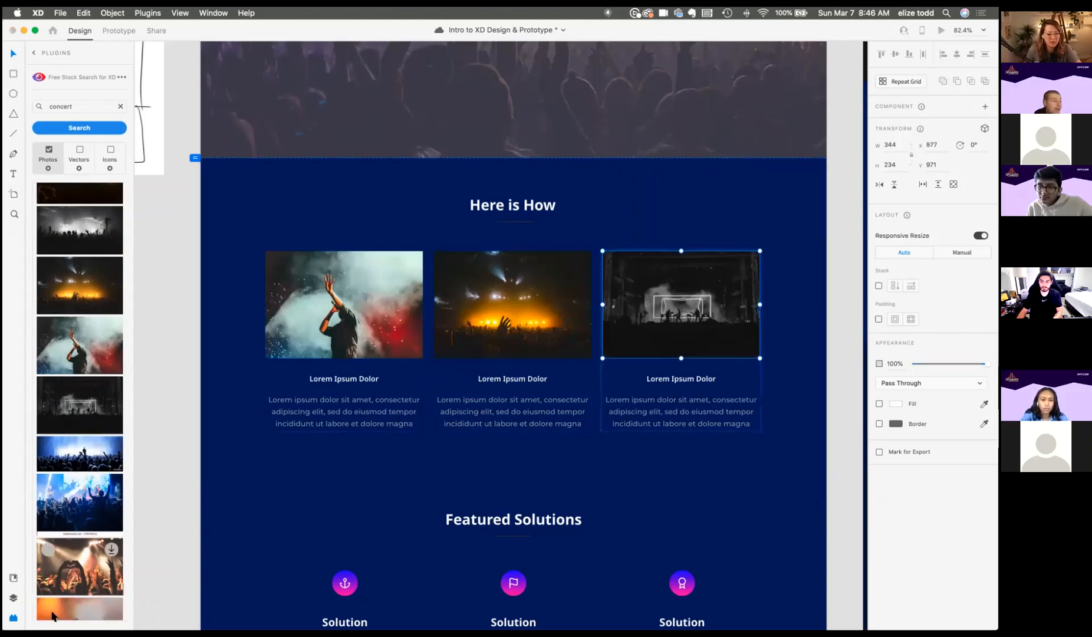
Step: Fill the white rectangle above the Sign Up section with the concert photo of hands forming a heart
scroll(515, 432, "down", 5)
scroll(472, 383, "down", 10)
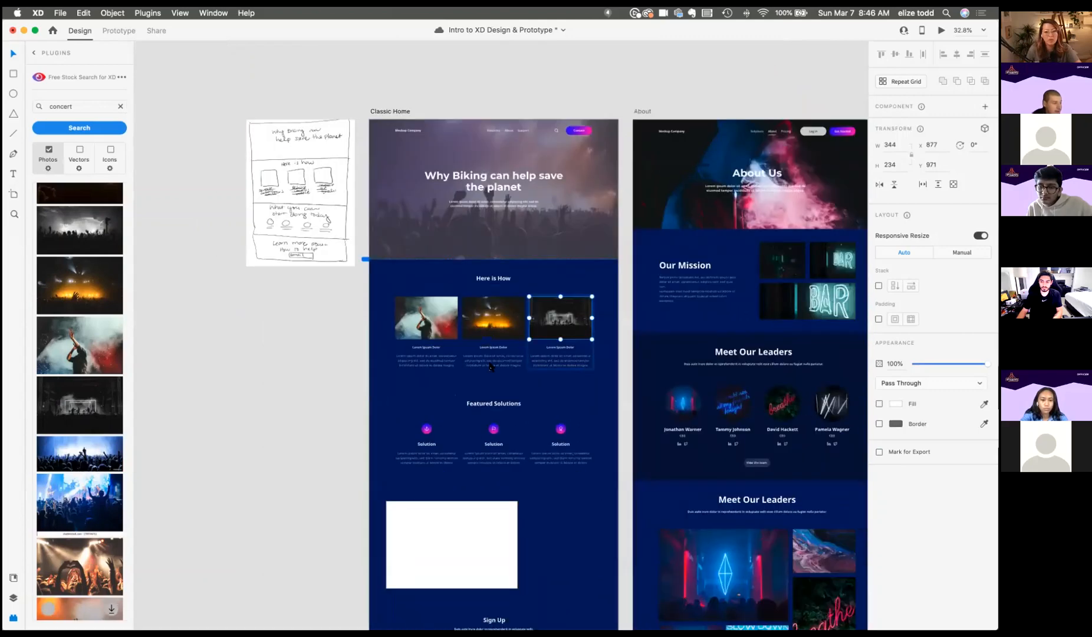
left_click(441, 348)
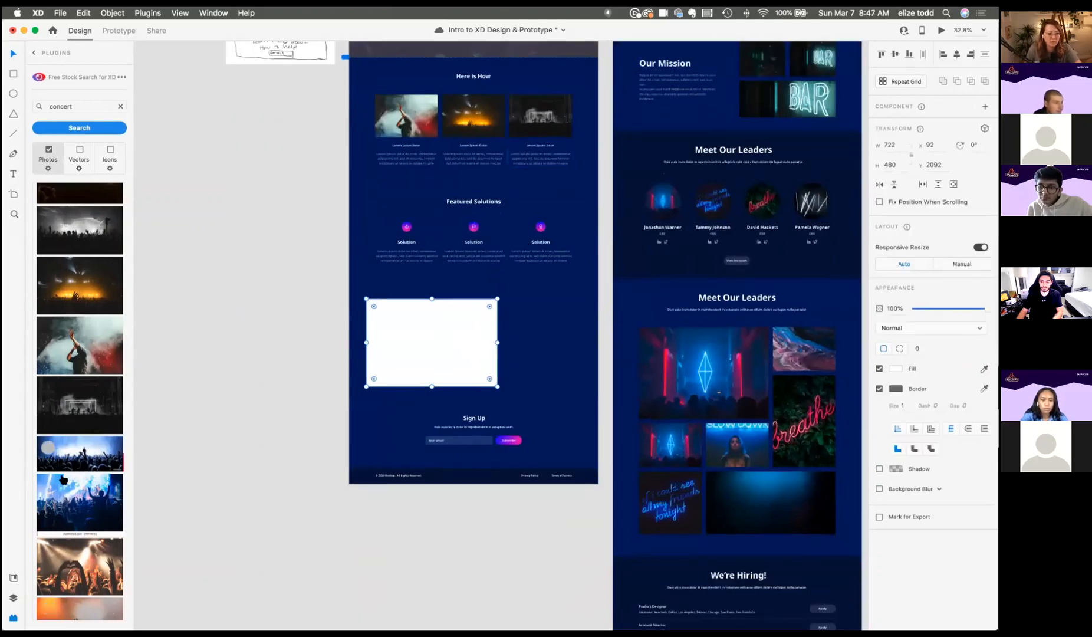
left_click(47, 549)
left_click(70, 611)
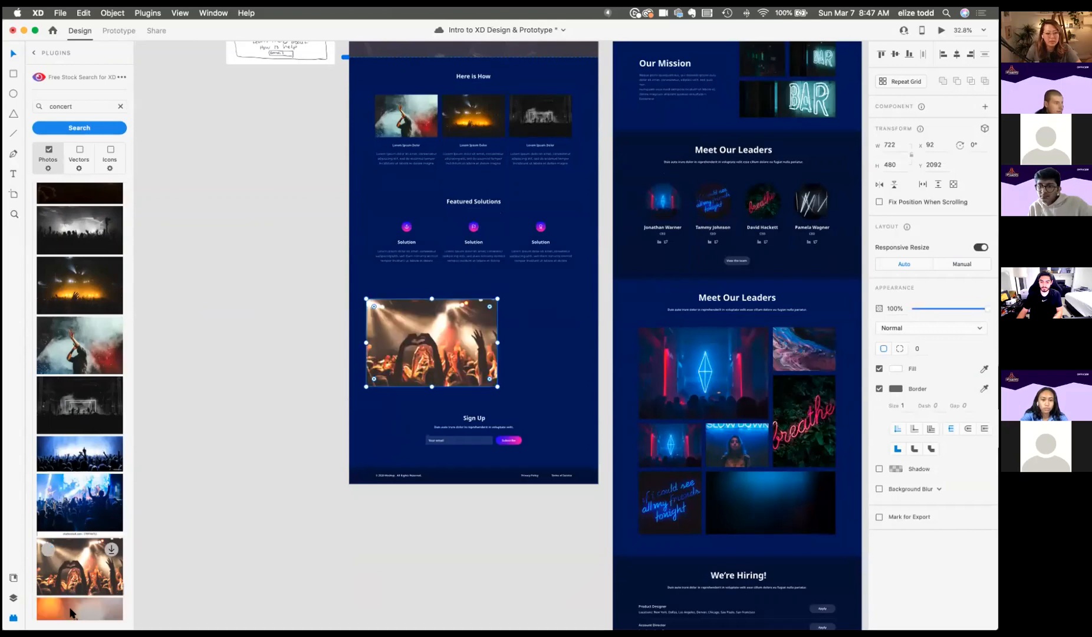
left_click(283, 359)
scroll(297, 367, "up", 4)
scroll(297, 367, "down", 1)
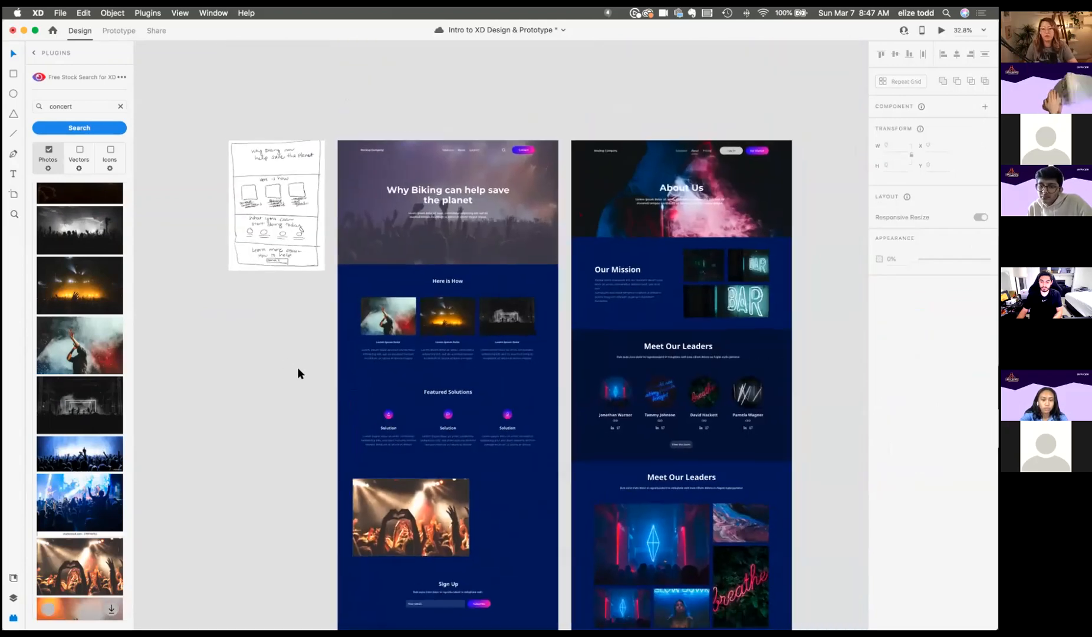
Step: Save the document with the updated concert images
scroll(298, 370, "down", 2)
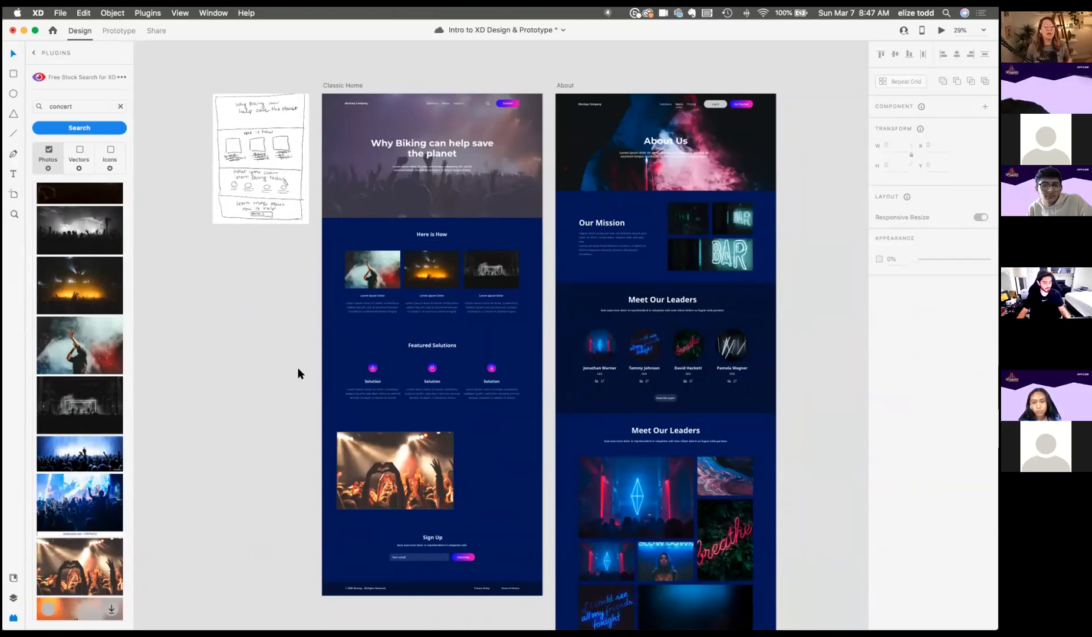
key("super+s")
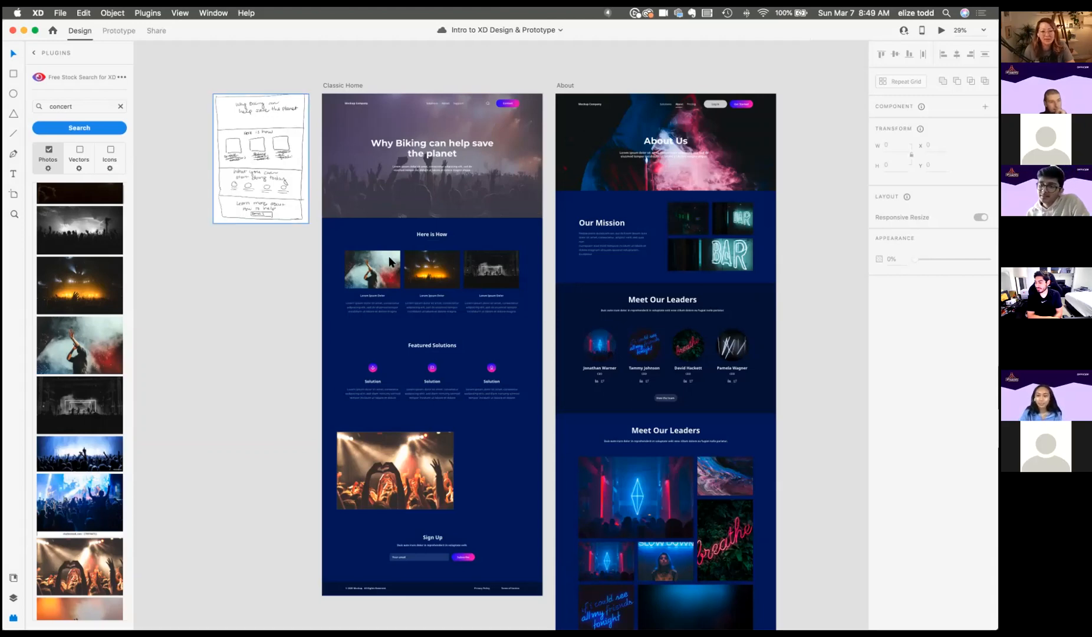
left_click(338, 83)
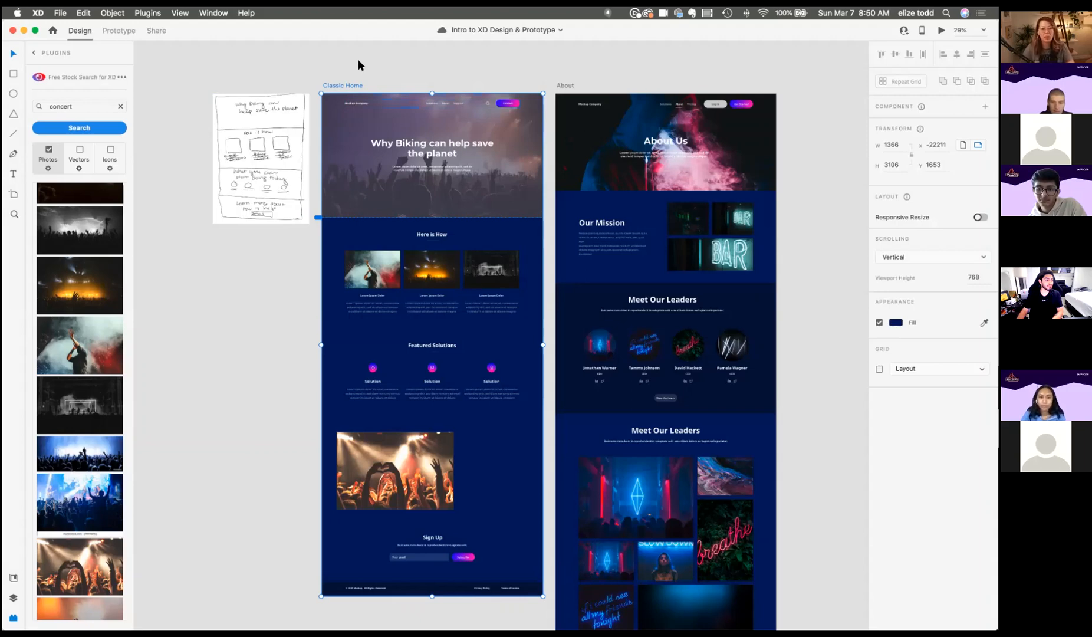
left_click(264, 364)
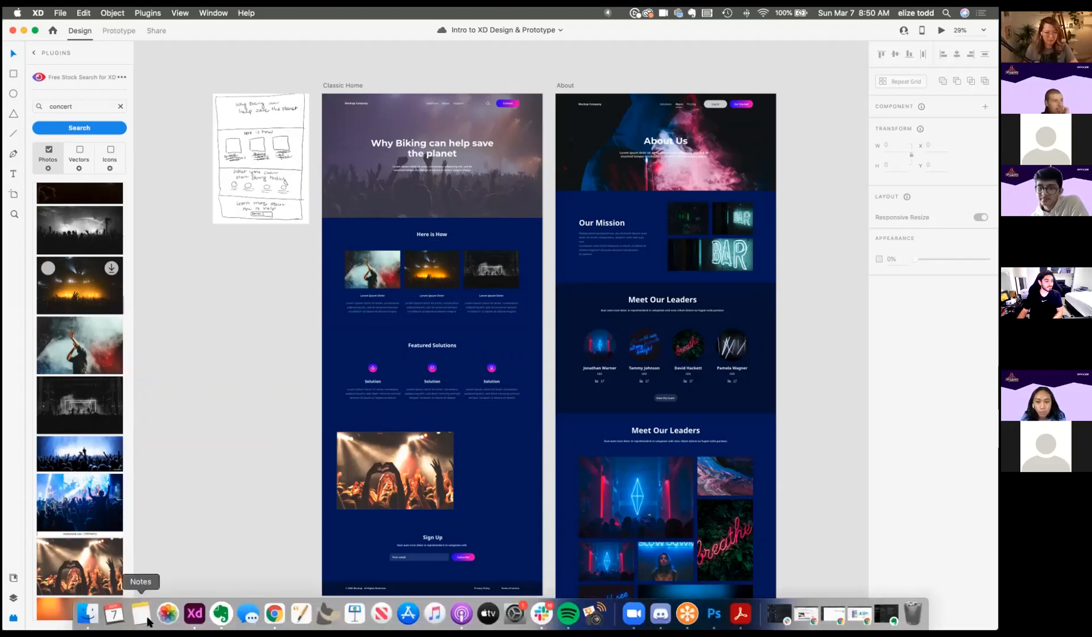
Step: Switch to Finder and search this Mac for "sketch"
left_click(88, 613)
left_click_drag(886, 253, 753, 241)
left_click(747, 233)
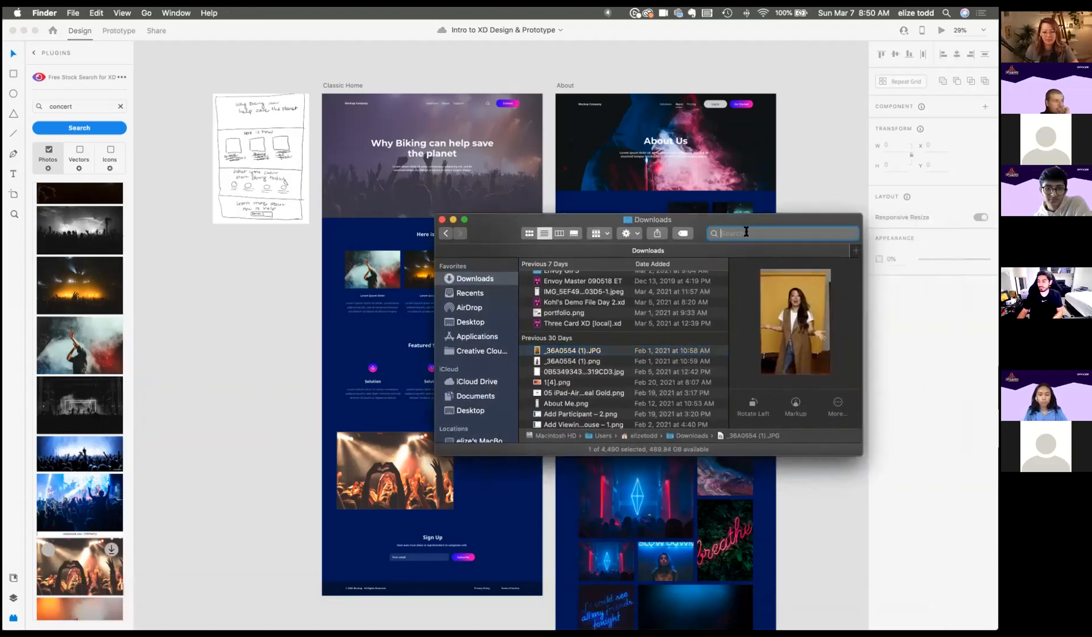
type("ps")
key("BackSpace")
key("BackSpace")
type("s")
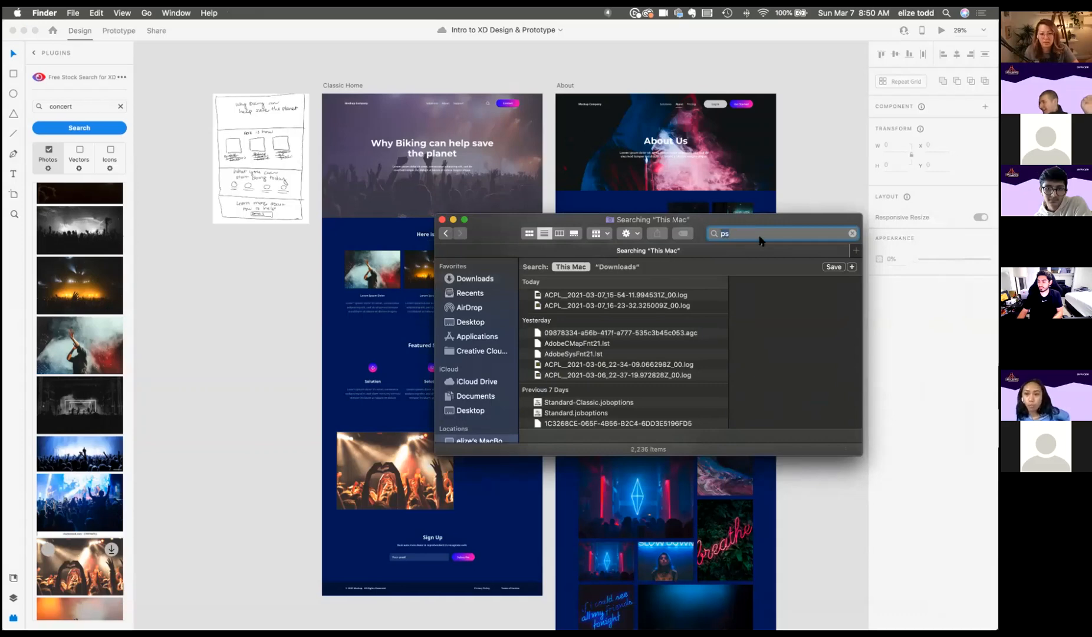
type("ketch")
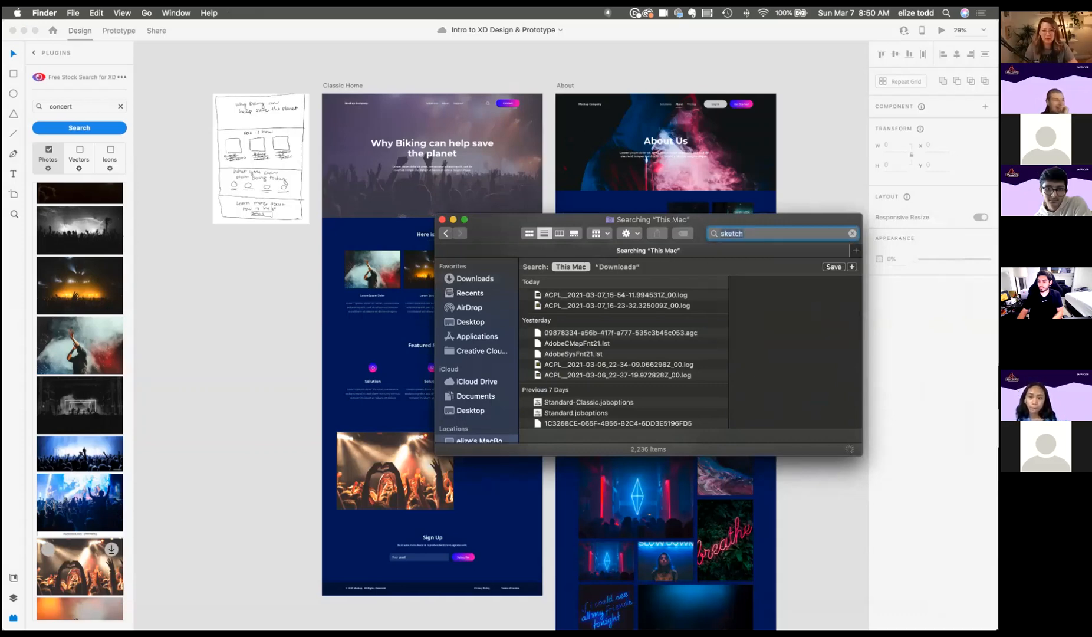
Step: Check which applications can open Galaxy Note8 02 Clay.sketch, then close Finder's window and return to the XD document
scroll(652, 362, "down", 15)
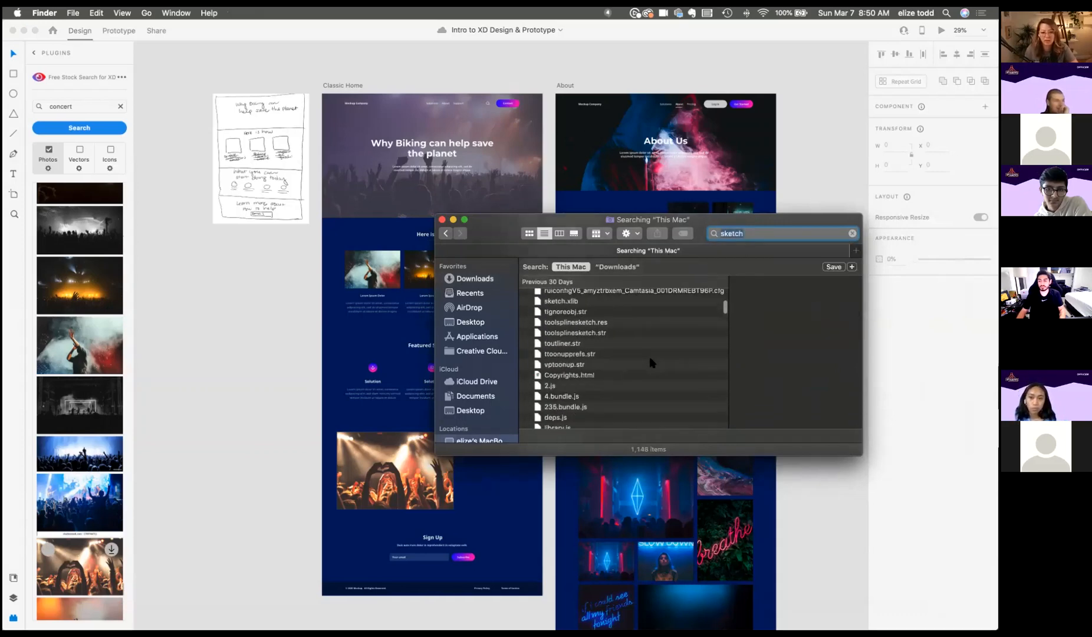
left_click_drag(572, 344, 566, 335)
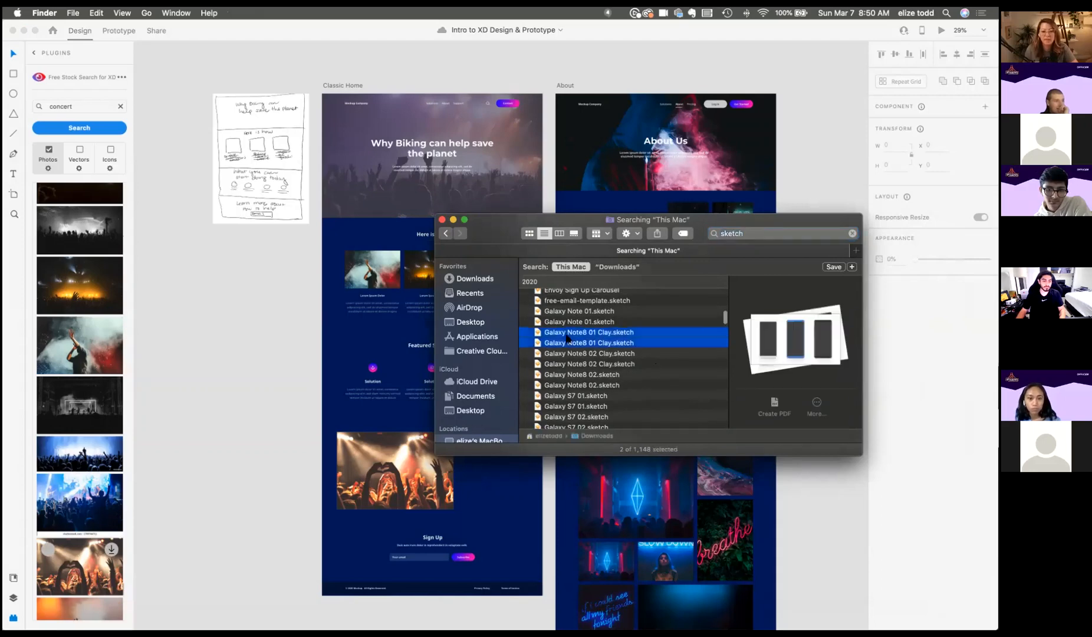
left_click(583, 364)
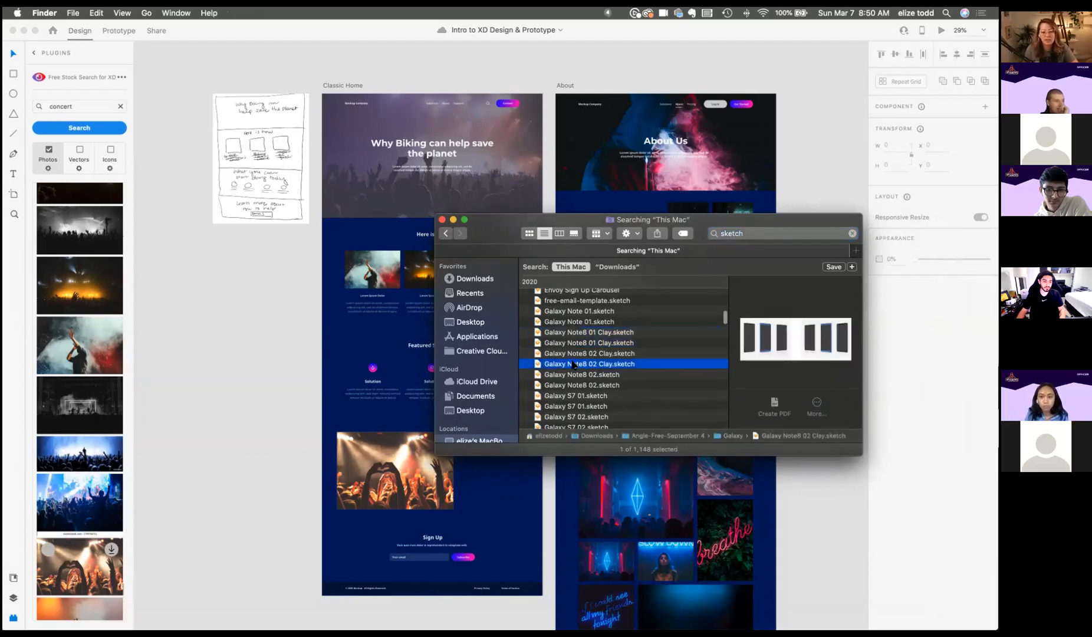
right_click(573, 365)
mouse_move(627, 380)
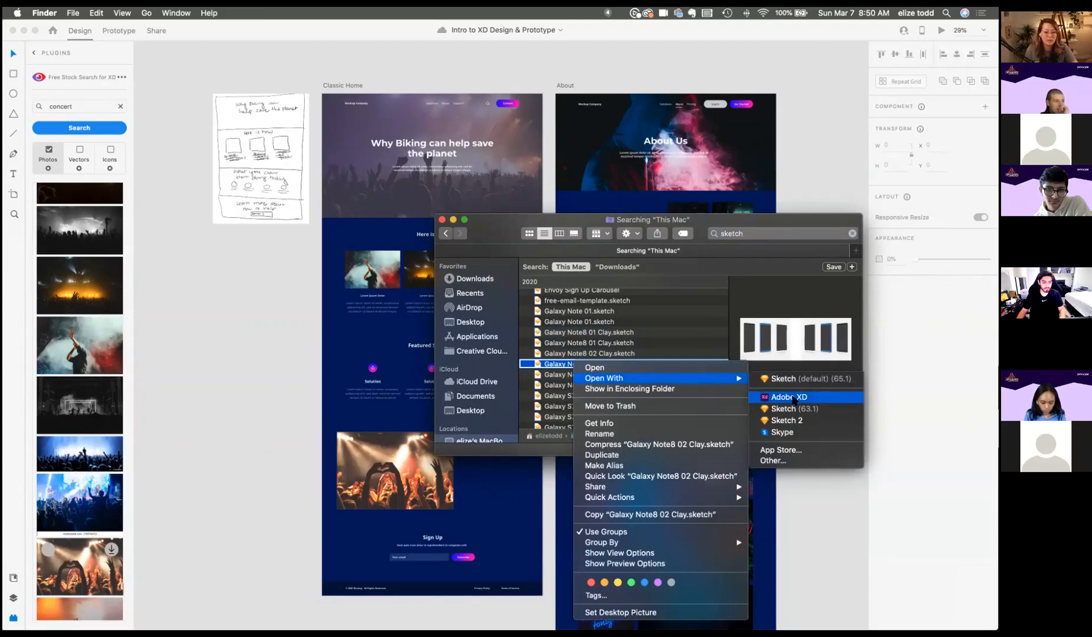
left_click(443, 221)
left_click(407, 75)
scroll(331, 418, "up", 2)
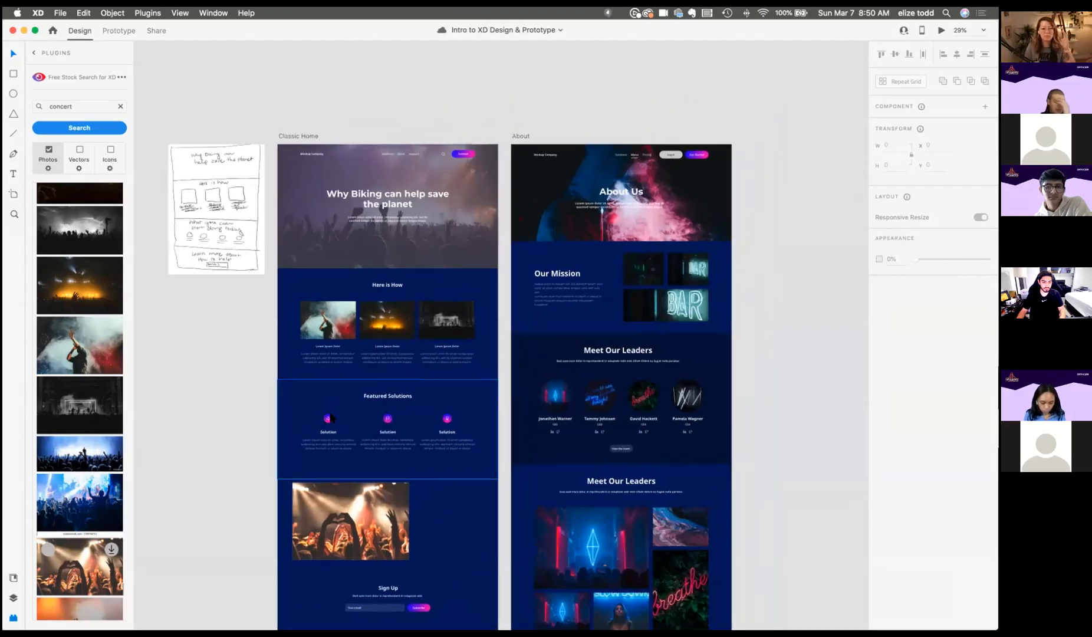
scroll(331, 417, "down", 3)
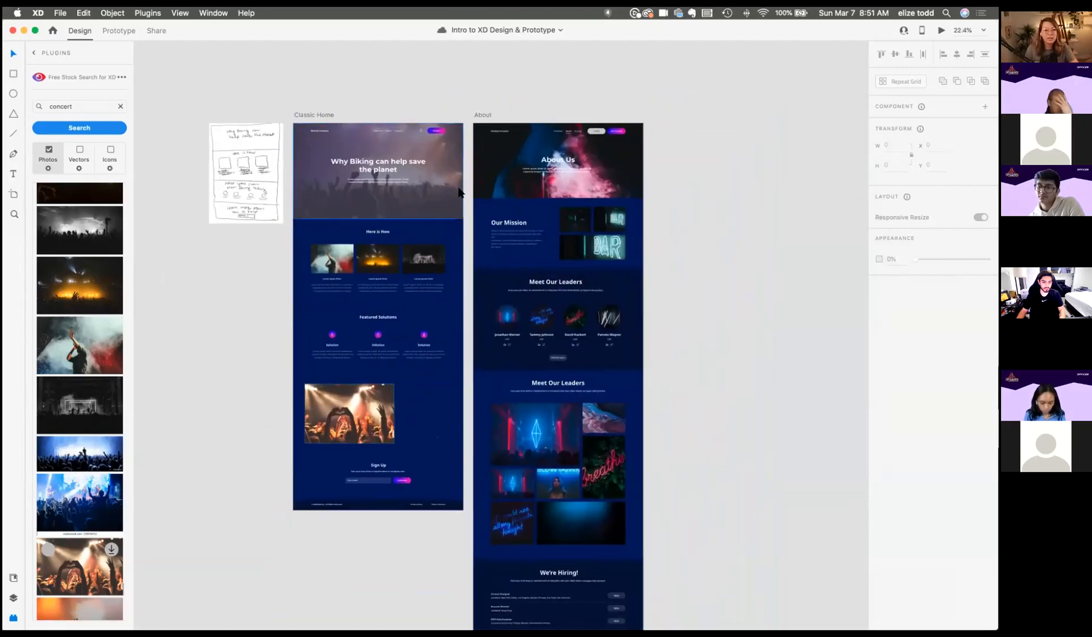
scroll(348, 331, "up", 5)
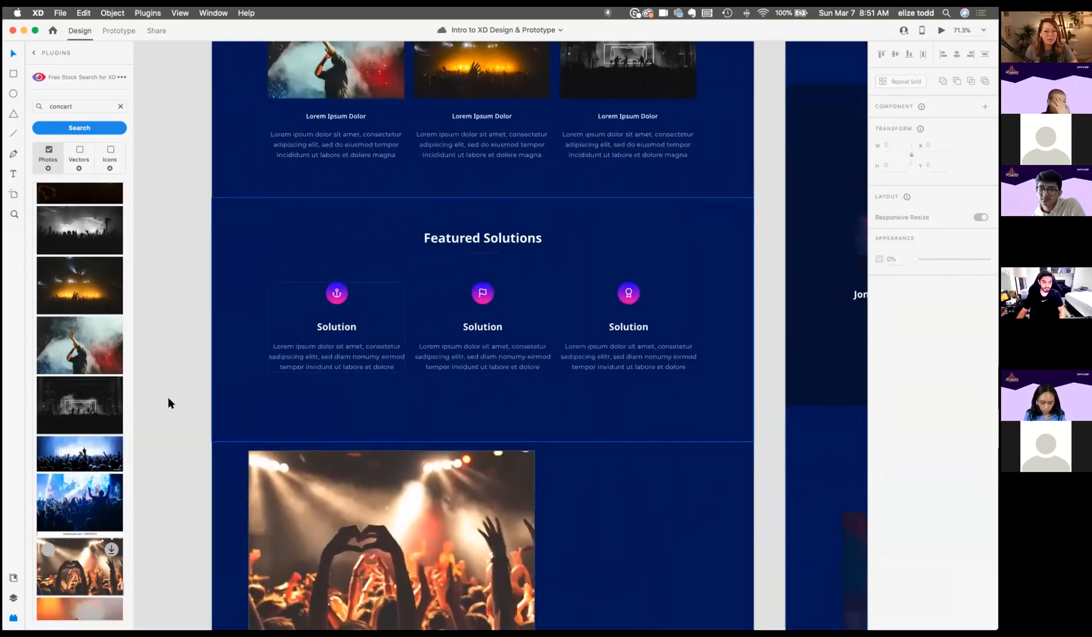
scroll(508, 311, "down", 4)
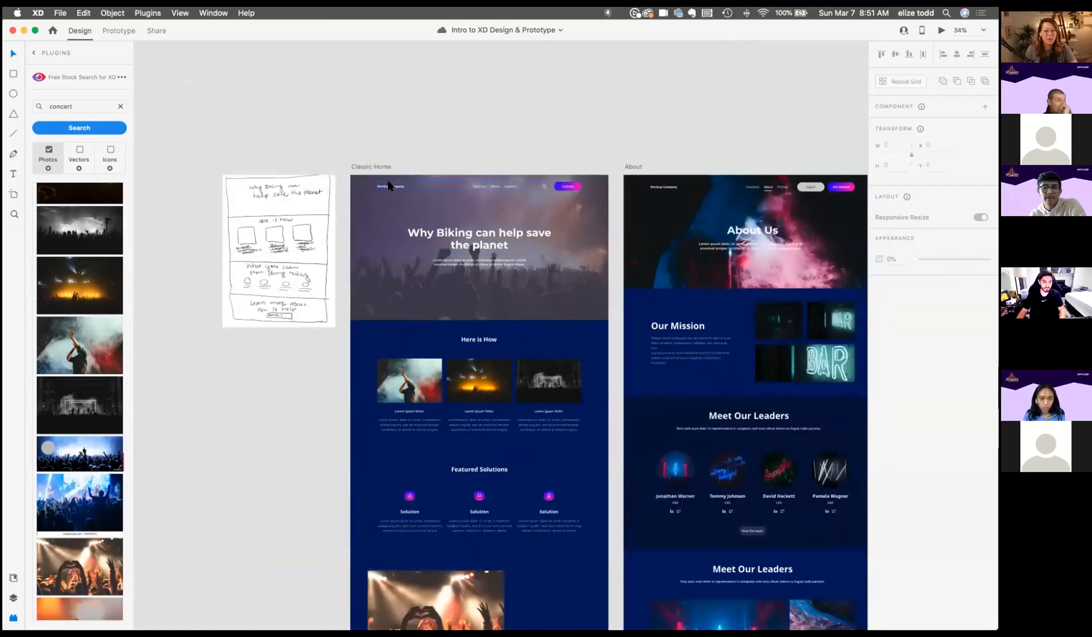
Step: Select the Classic Home artboard and replace the stock search plugin with Quick Mockup
left_click(362, 168)
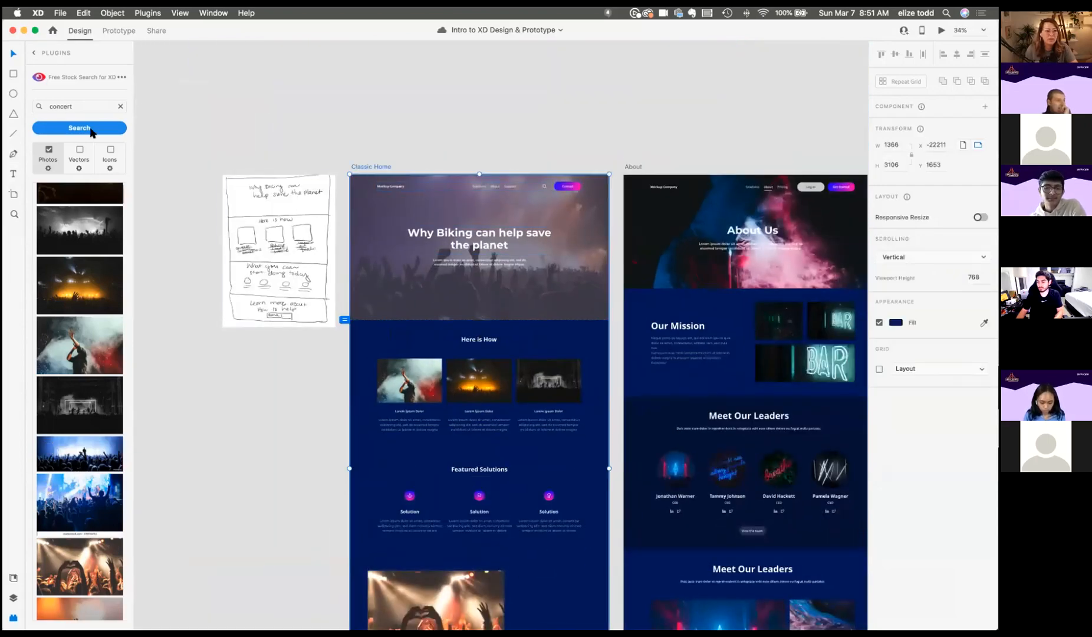
left_click(34, 52)
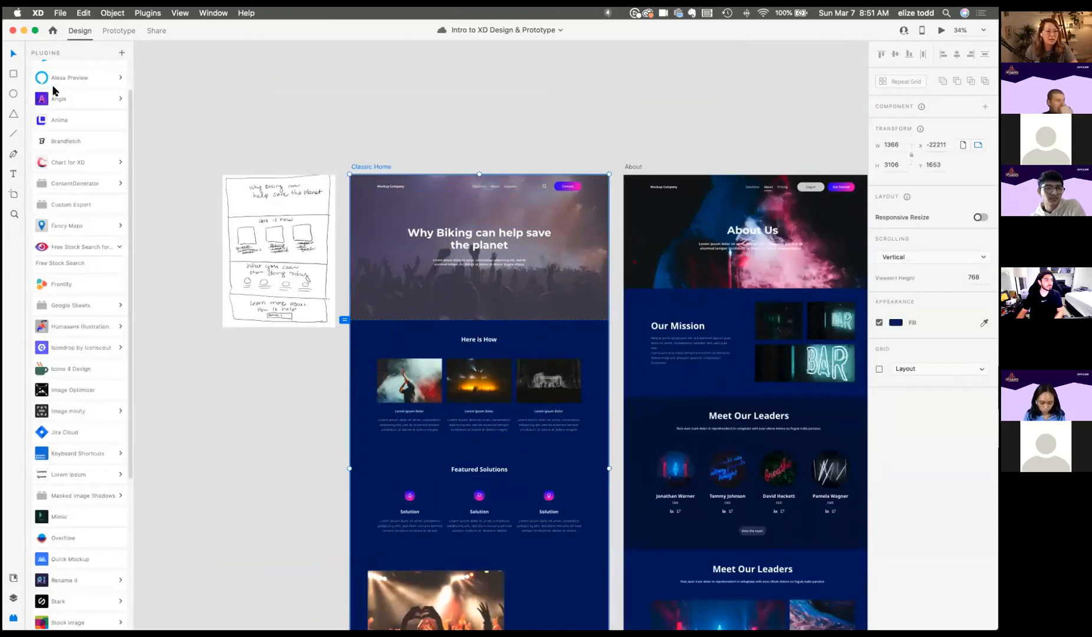
left_click(75, 559)
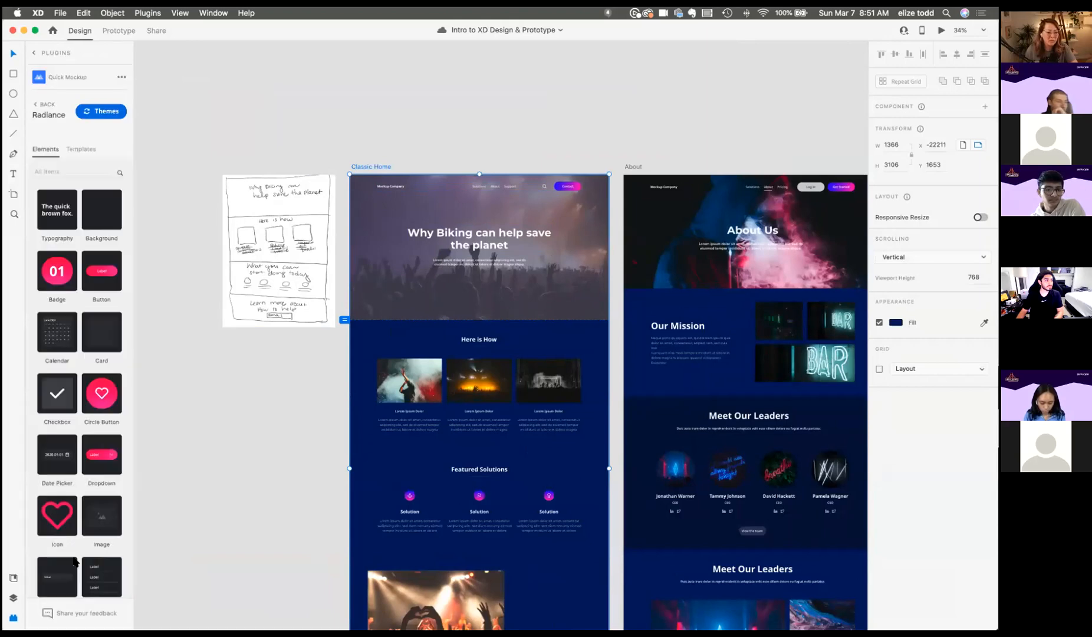
Step: Search Quick Mockup's icons for "faceboo" and swap the first Featured Solutions anchor icon for the Facebook icon
scroll(507, 456, "up", 5)
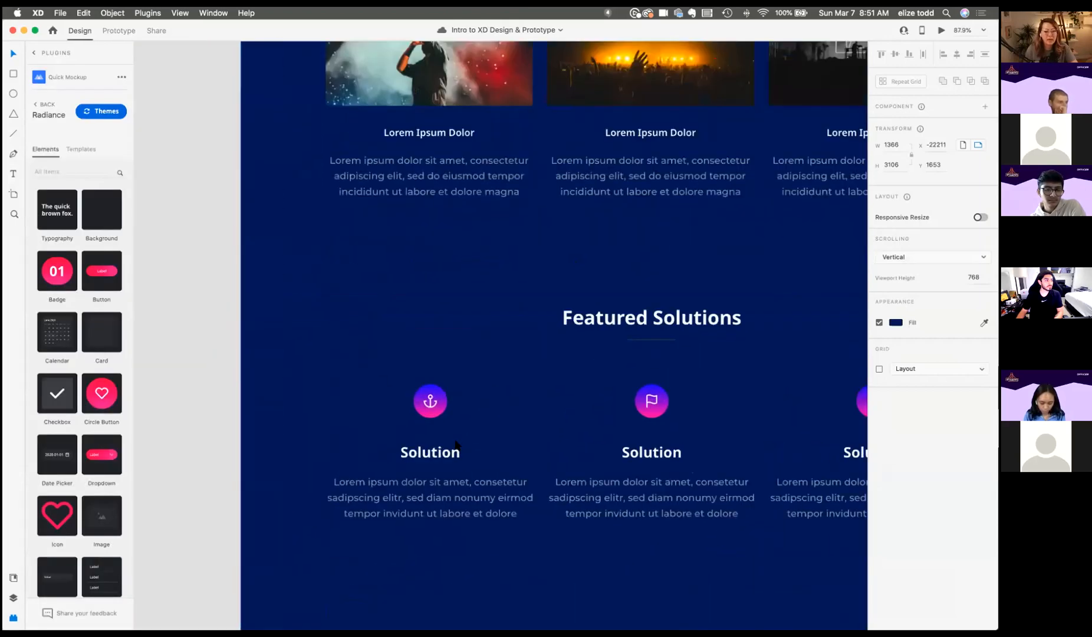
scroll(456, 443, "up", 5)
left_click(392, 331)
double_click(393, 330)
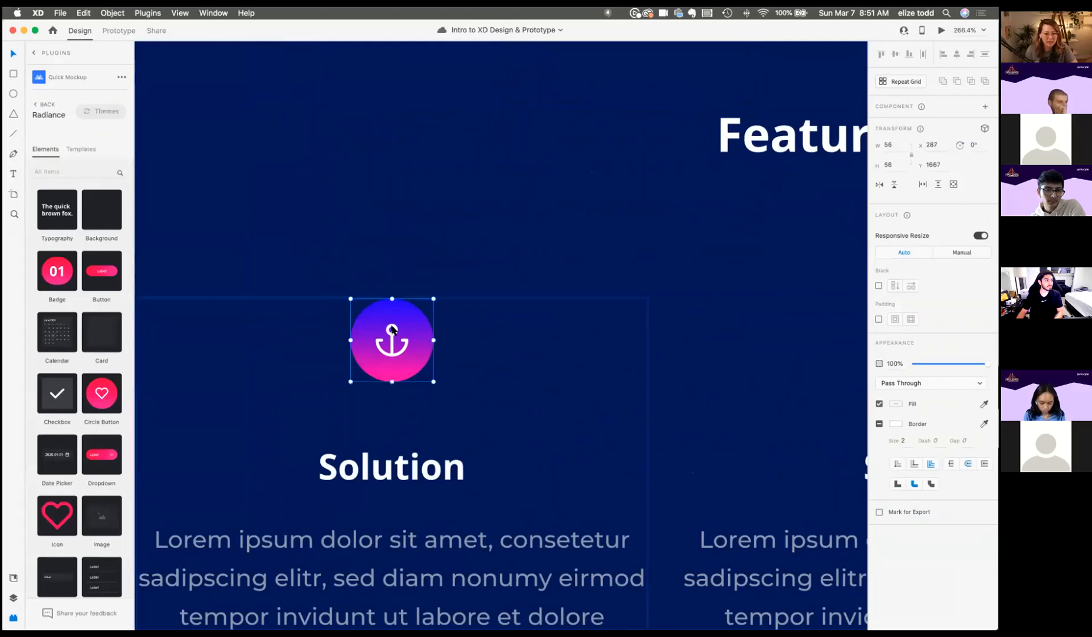
double_click(393, 329)
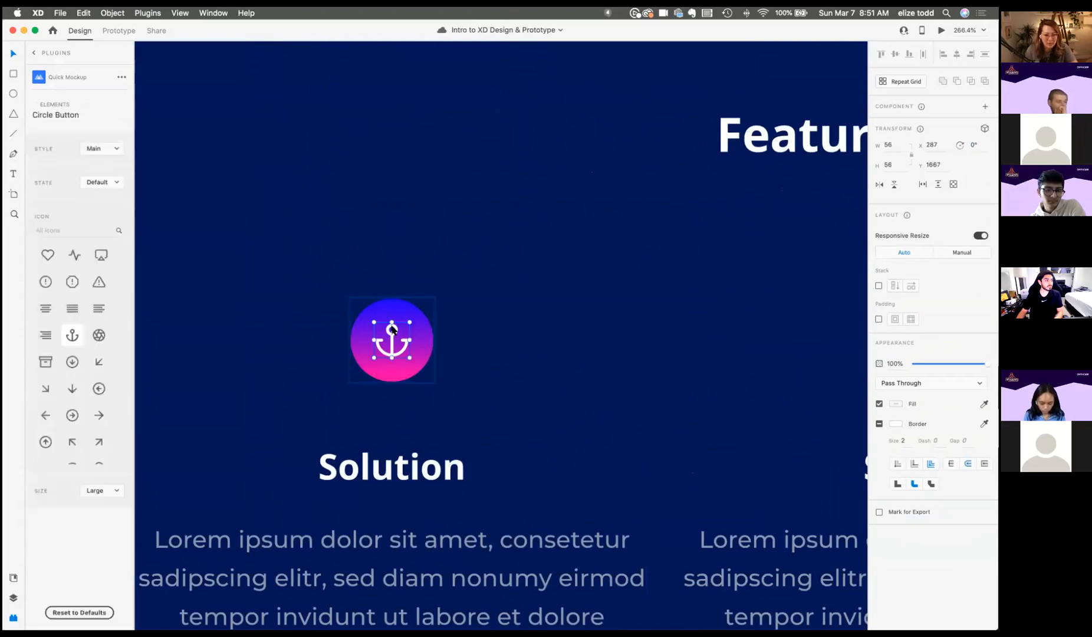
scroll(393, 329, "up", 6)
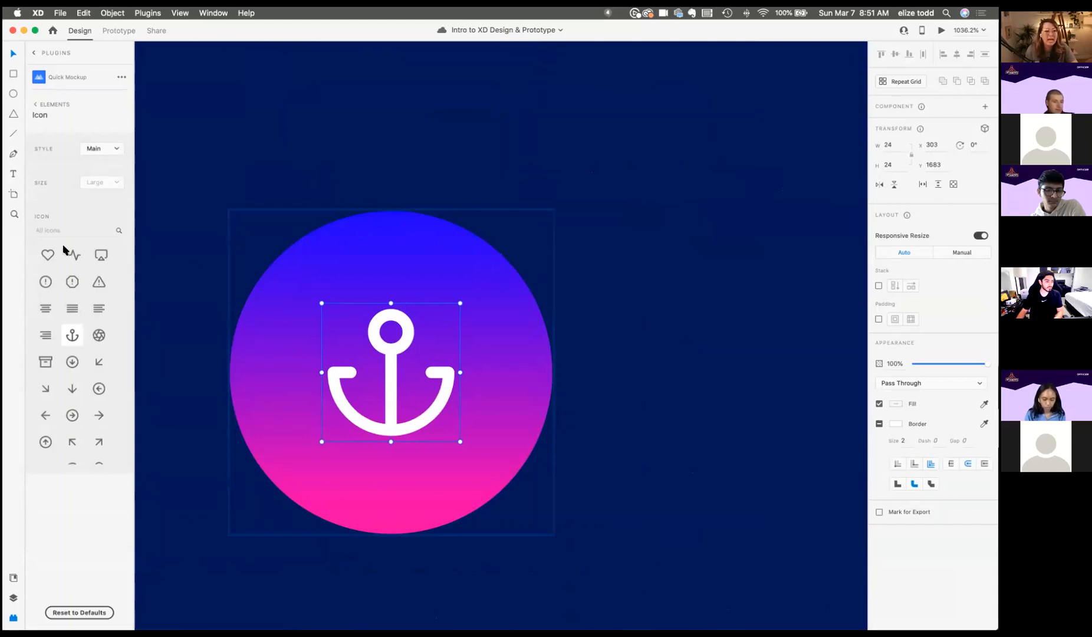
left_click(51, 229)
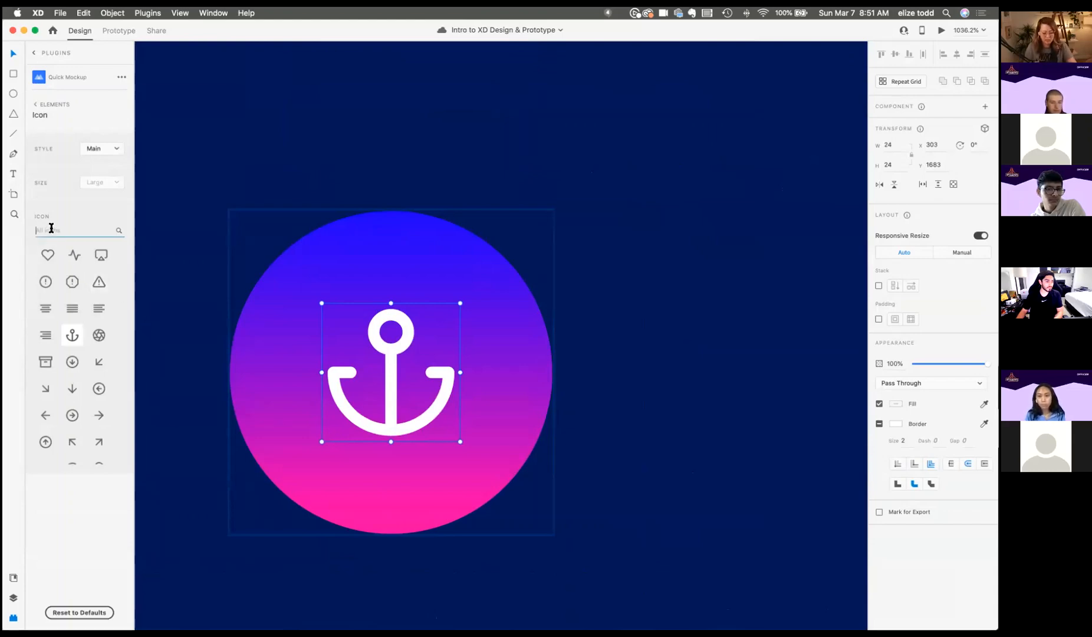
type("faceboo")
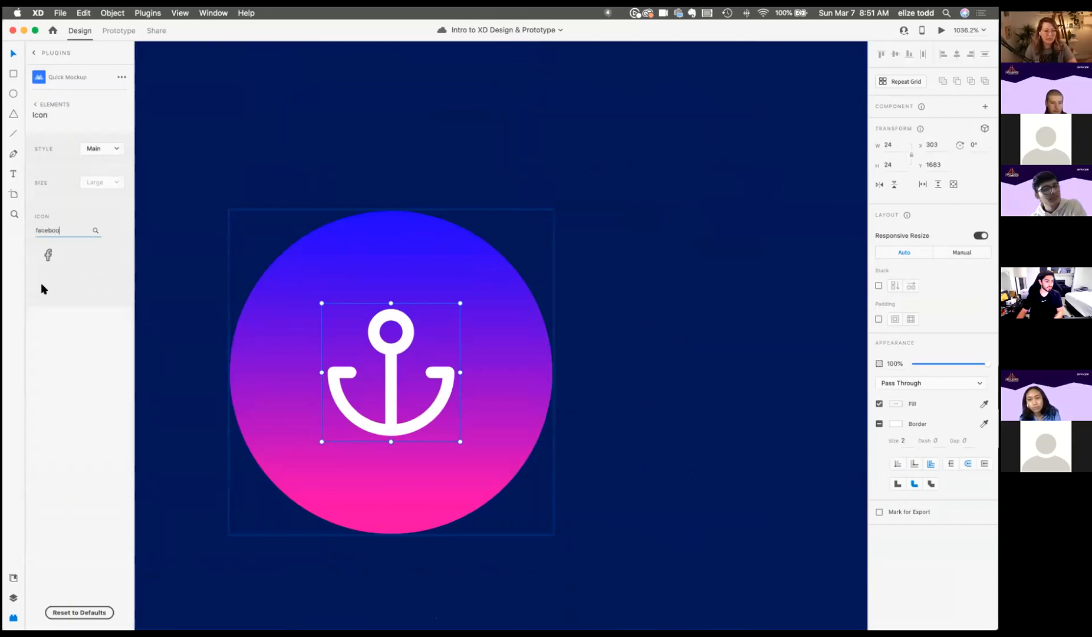
left_click(47, 254)
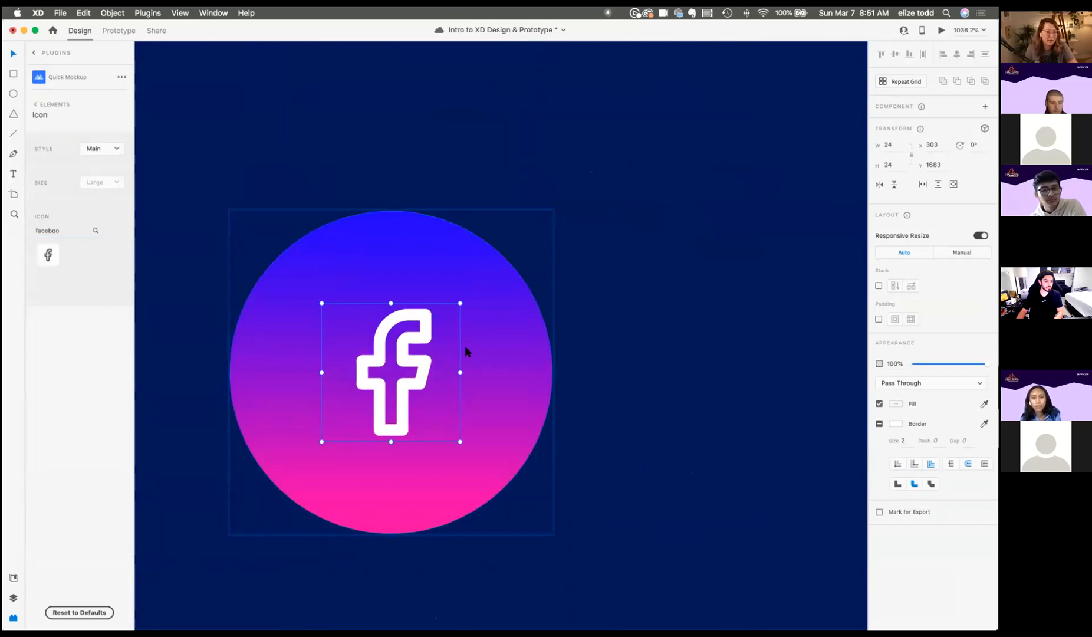
scroll(121, 226, "right", 3)
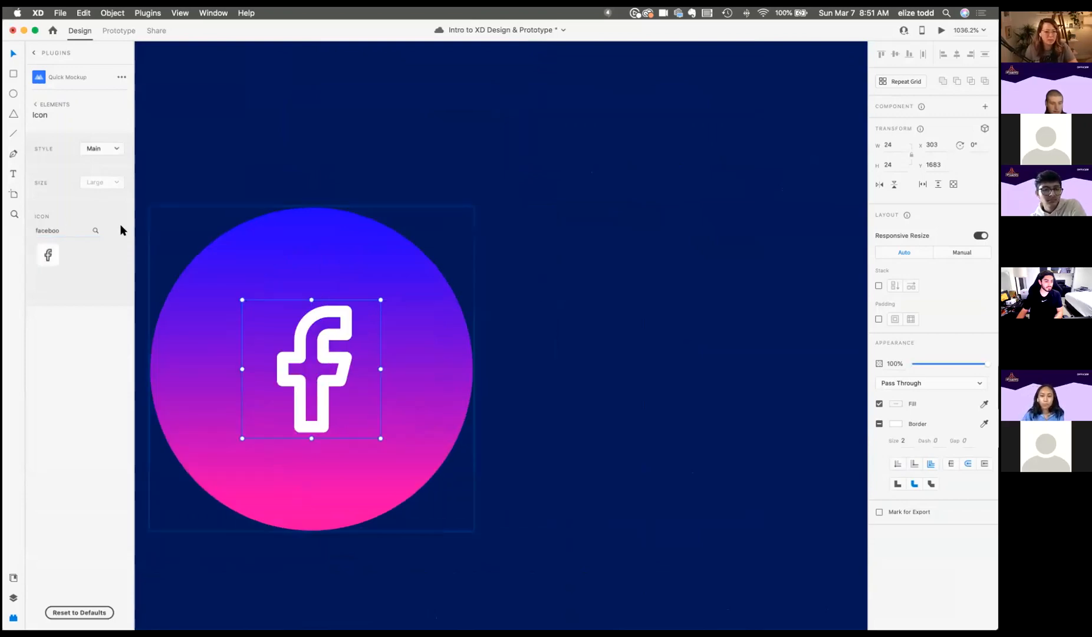
Step: Open the Icons 4 Design plugin and search its icon sets for "heart"
scroll(121, 230, "down", 10)
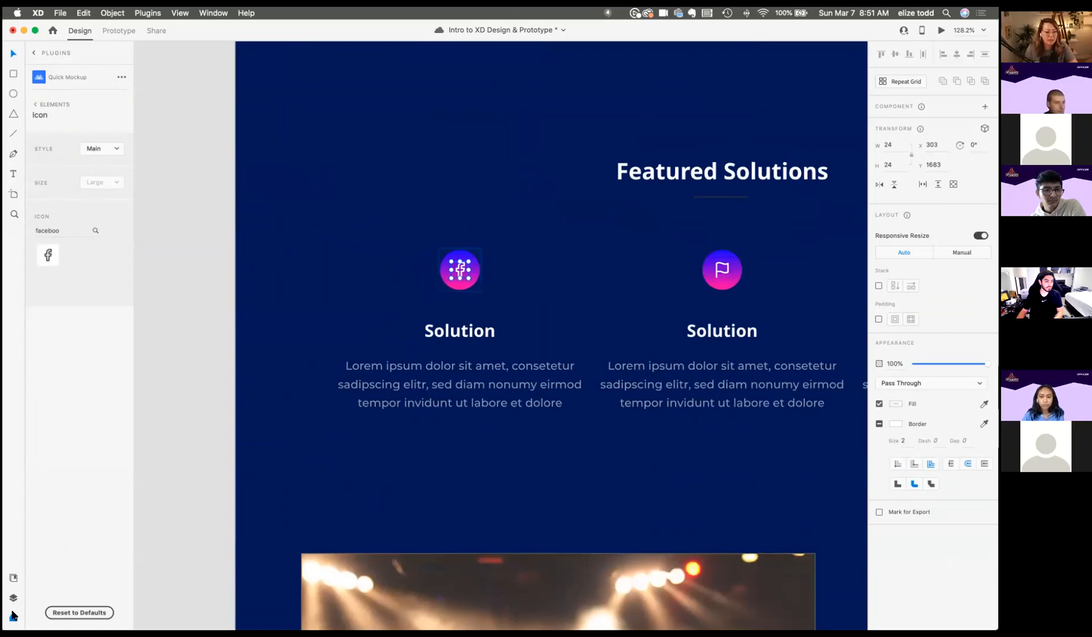
left_click(32, 54)
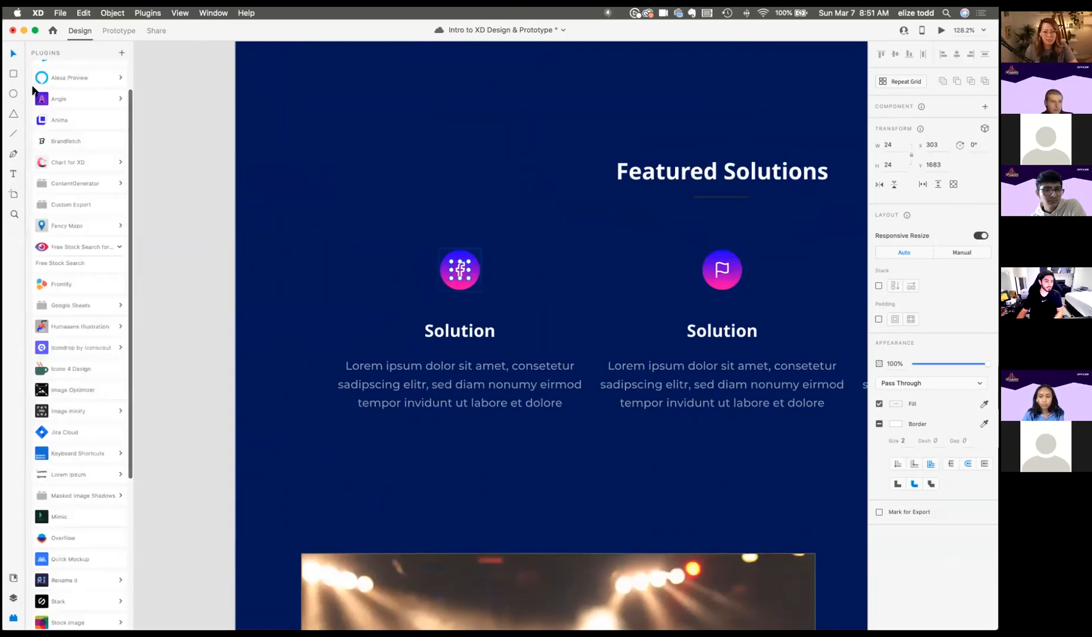
left_click(77, 369)
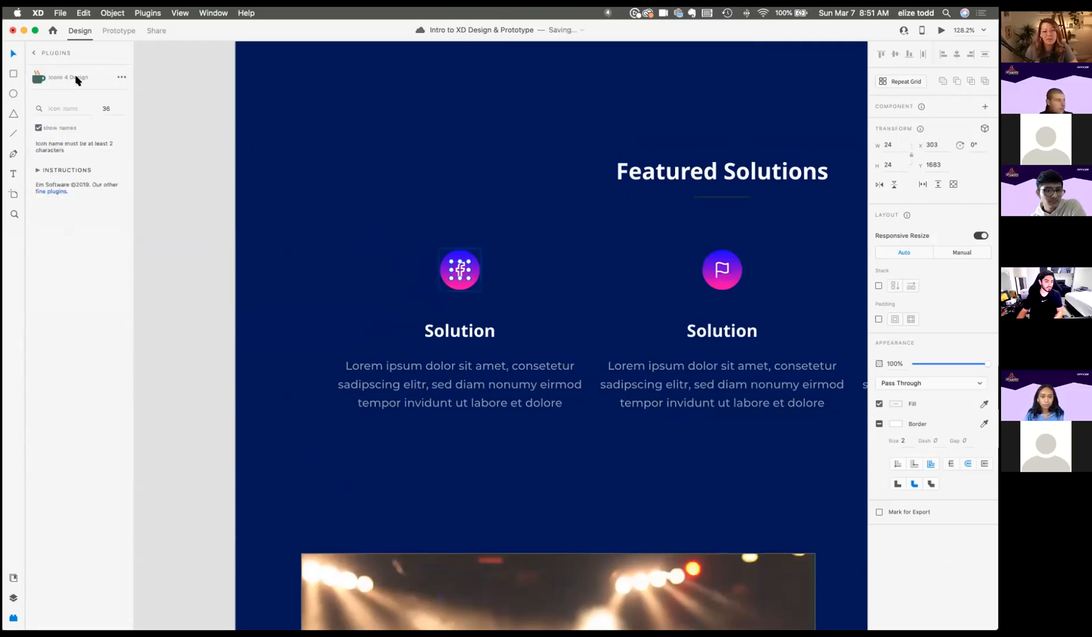
left_click(312, 183)
scroll(312, 183, "down", 3)
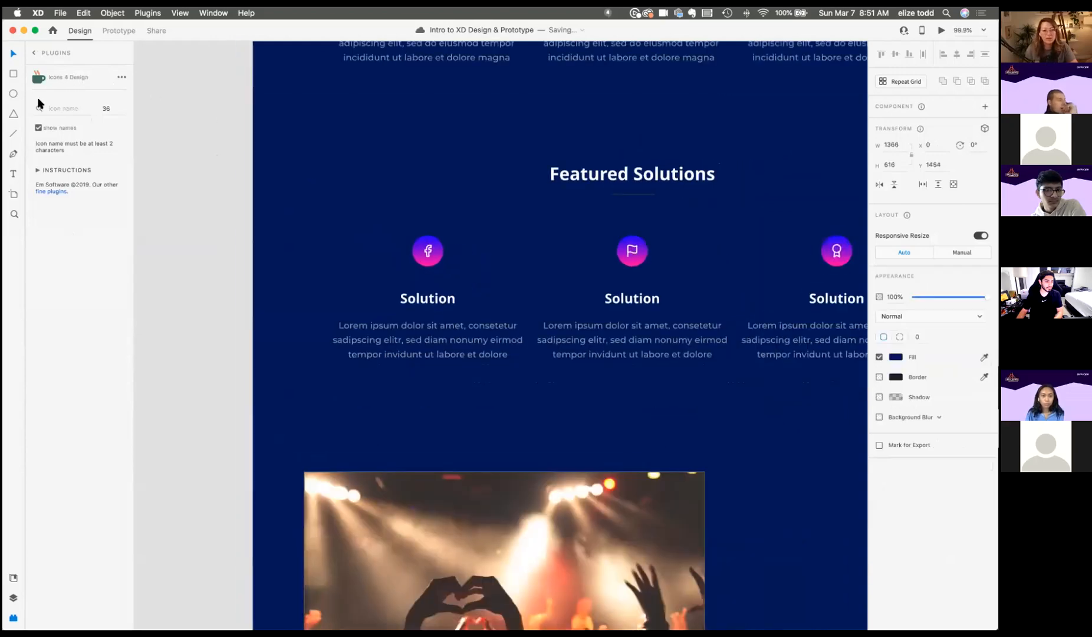
left_click(59, 108)
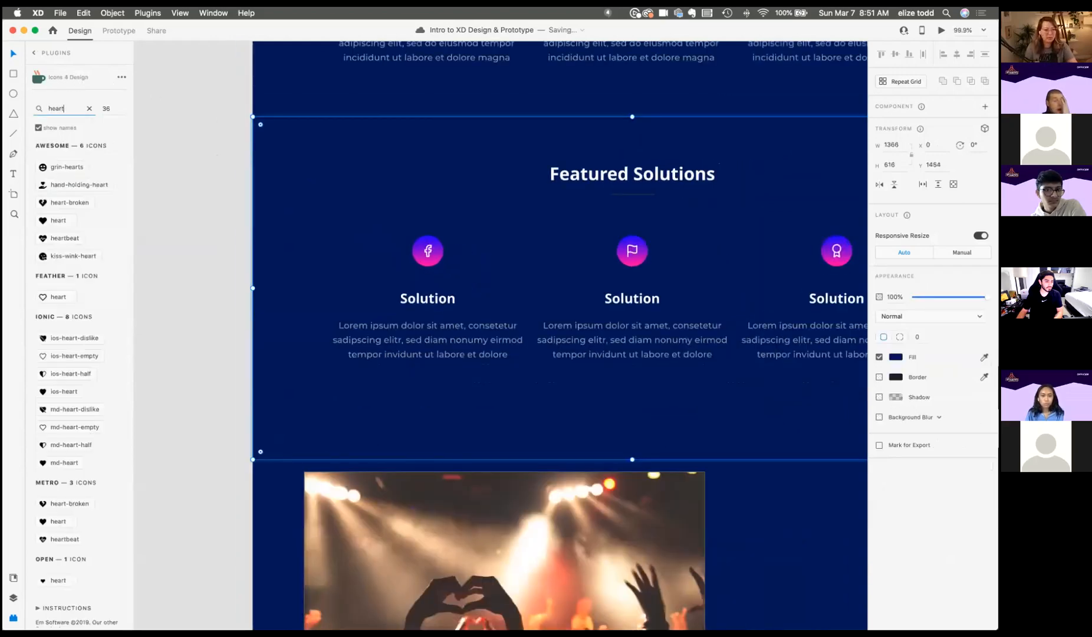
scroll(85, 357, "down", 1)
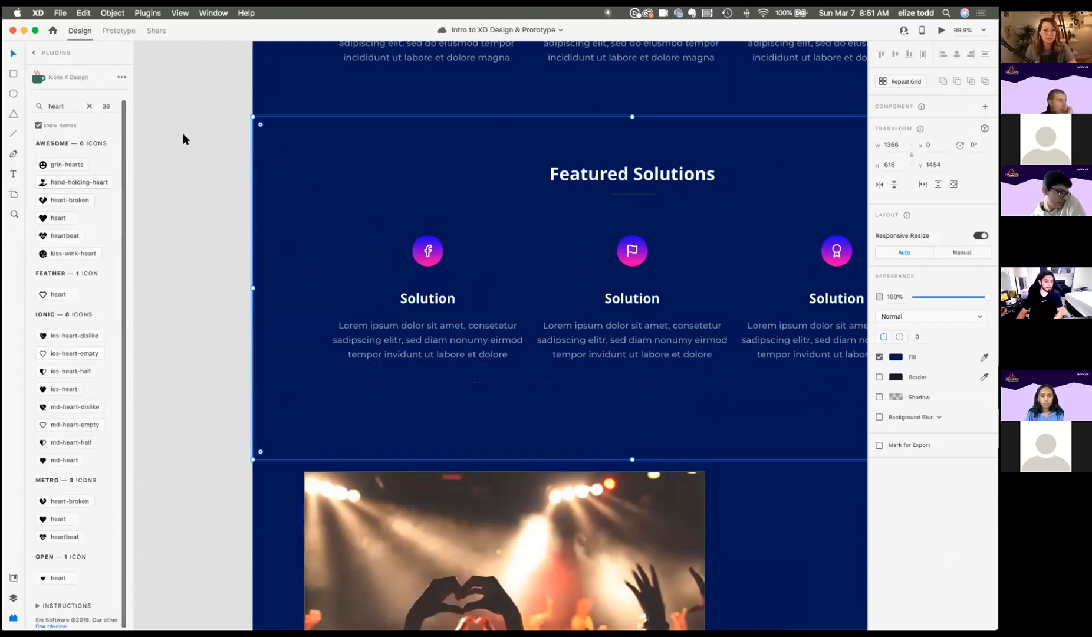
Step: Deselect the Featured Solutions background and select the Classic Home artboard
left_click(225, 117)
key("super+0")
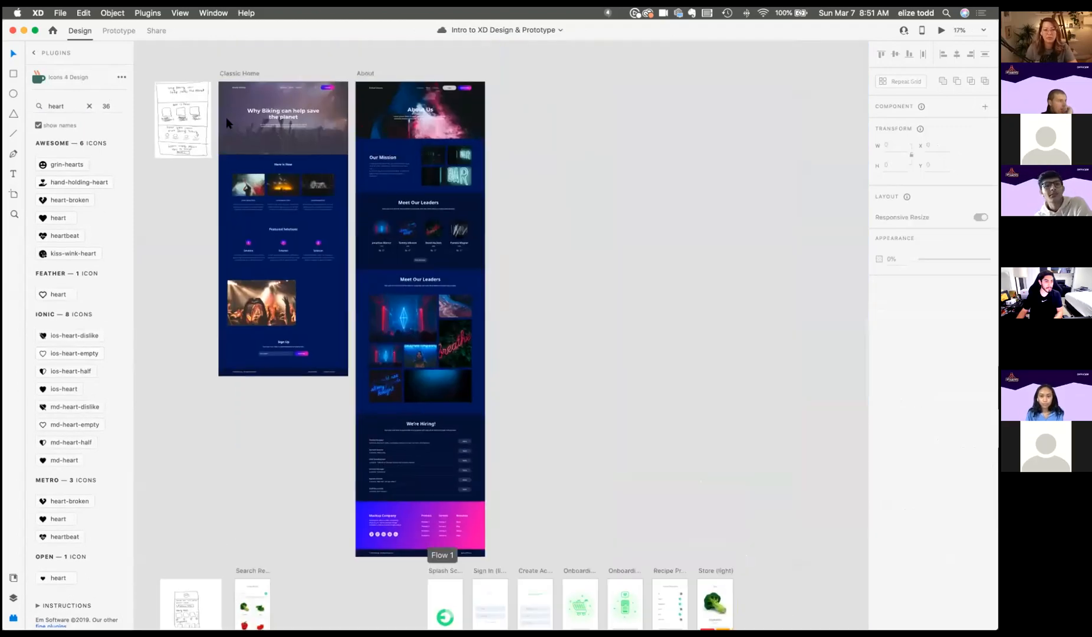
scroll(226, 117, "up", 5)
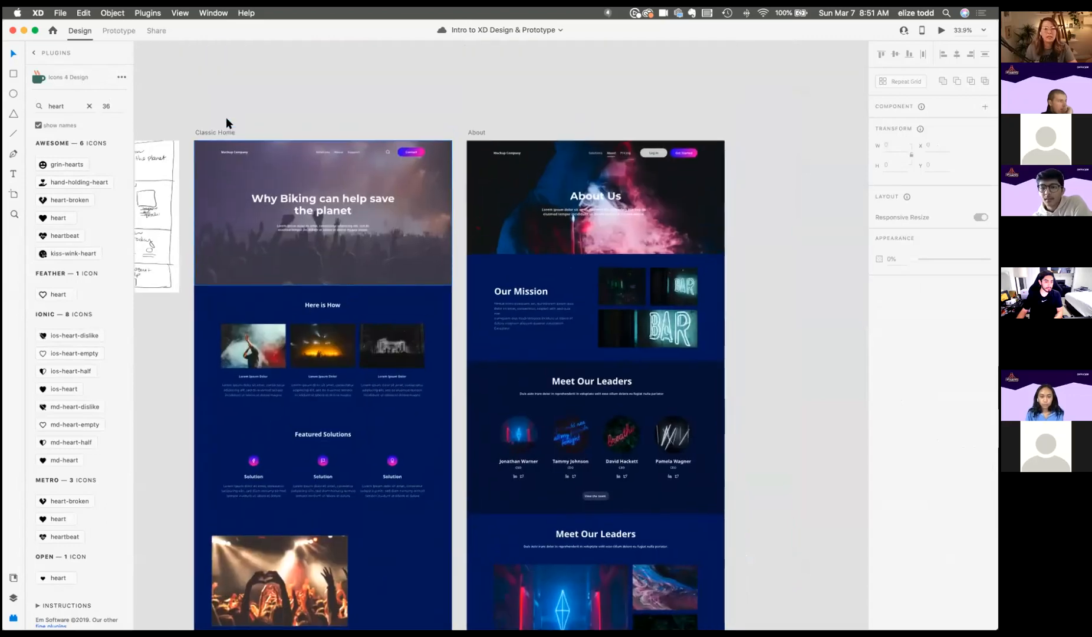
left_click(217, 145)
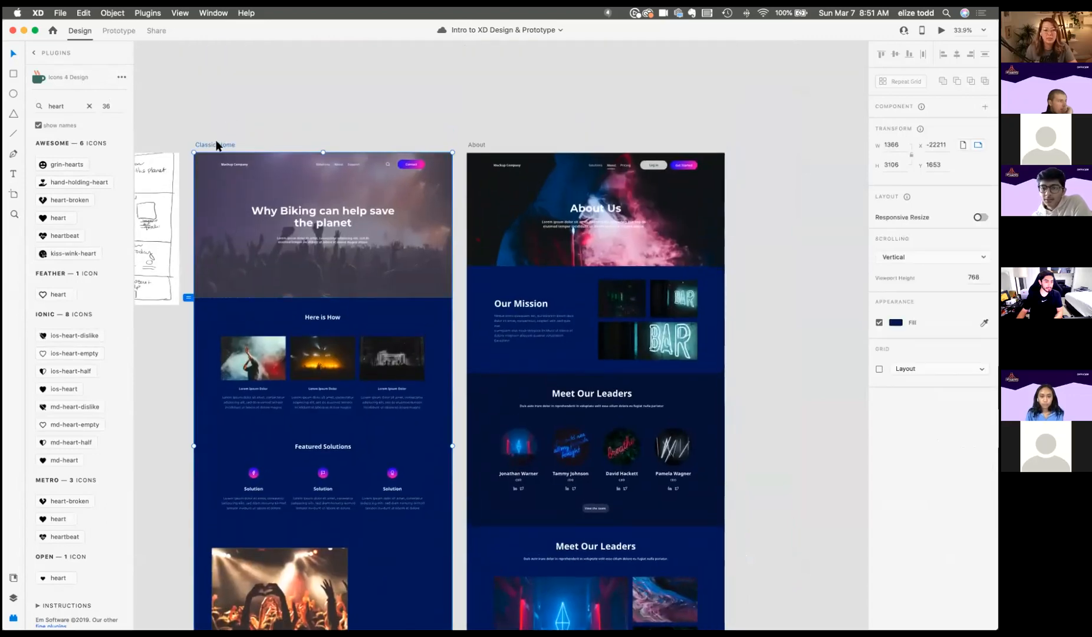
Step: Close the plugins panel, compare the Design, Prototype and Share modes, and finish in Prototype mode
left_click(13, 619)
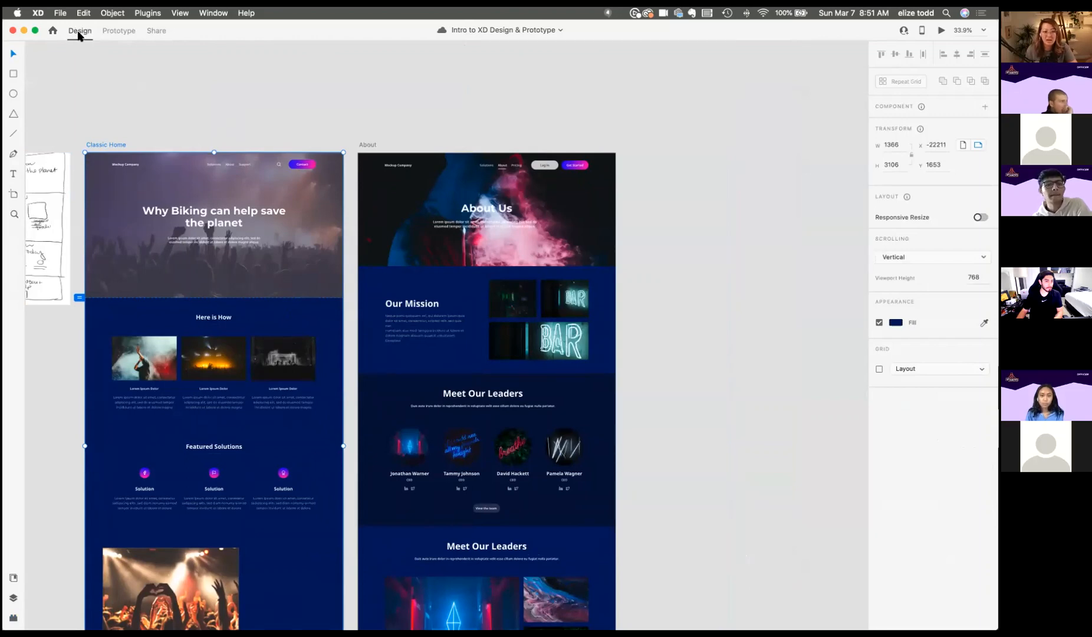
left_click(121, 31)
left_click(155, 31)
left_click(110, 31)
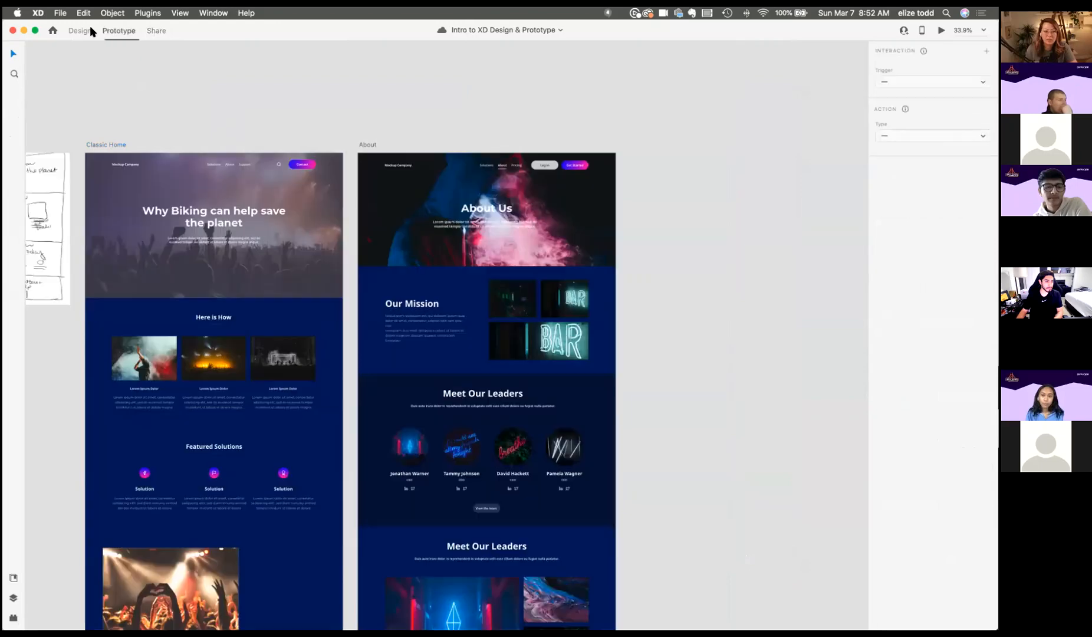
left_click(88, 31)
left_click(121, 30)
left_click(154, 30)
left_click(117, 31)
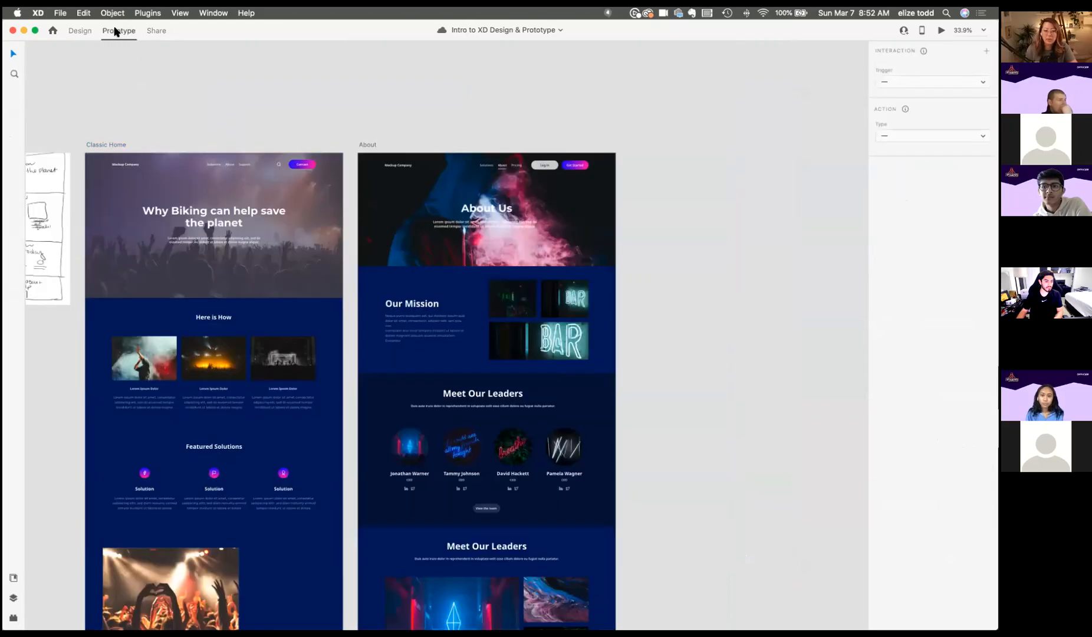
left_click(78, 31)
left_click(119, 31)
left_click(155, 31)
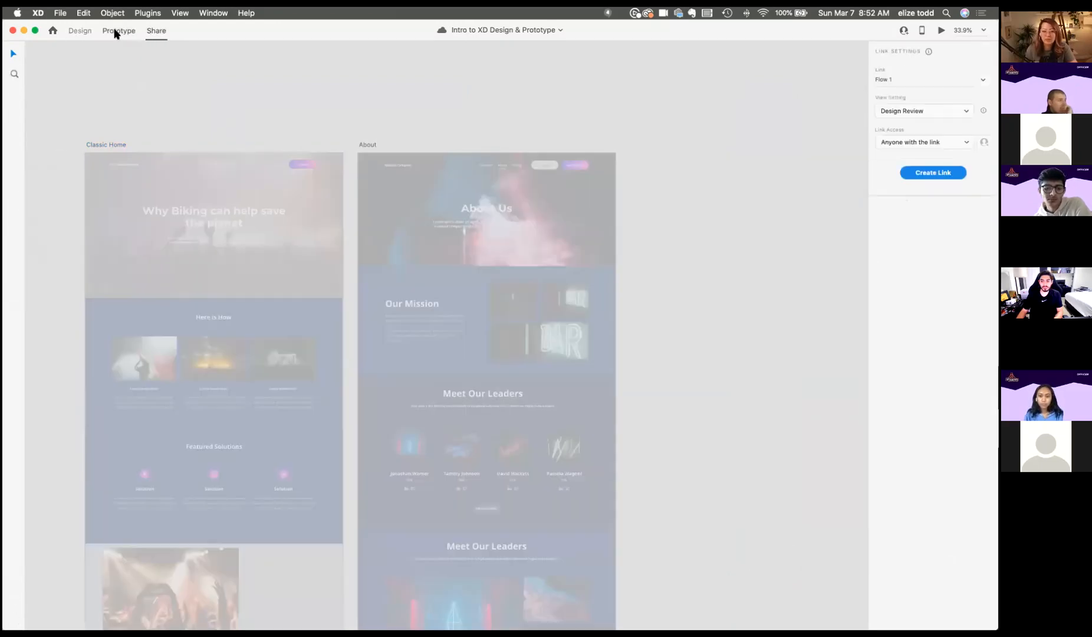
left_click(125, 32)
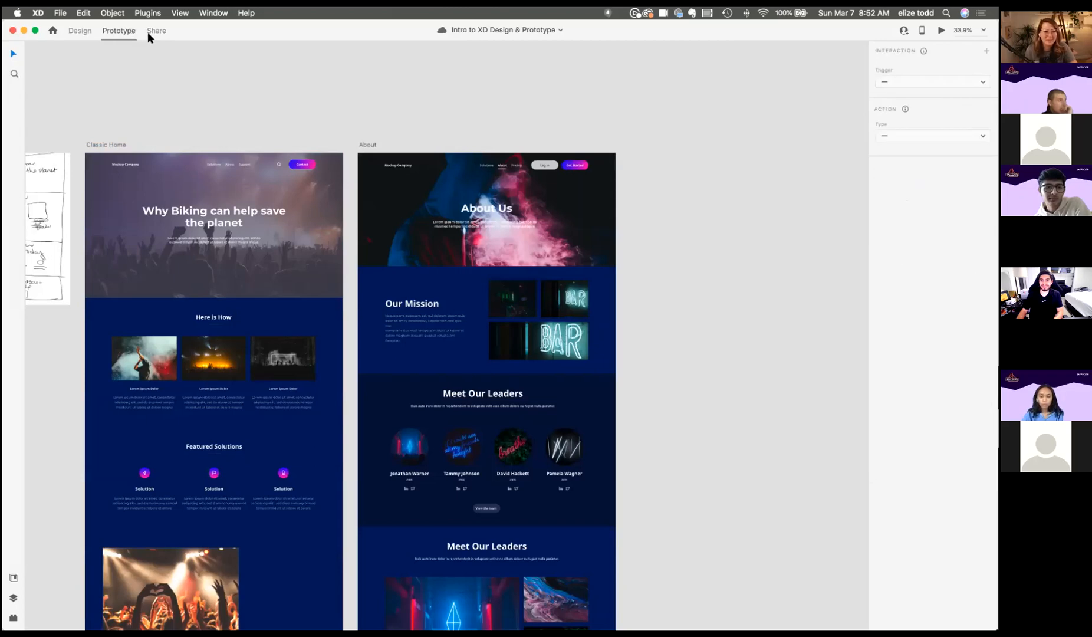
Step: Link the About item in Classic Home's navigation bar to the About artboard
left_click(169, 92)
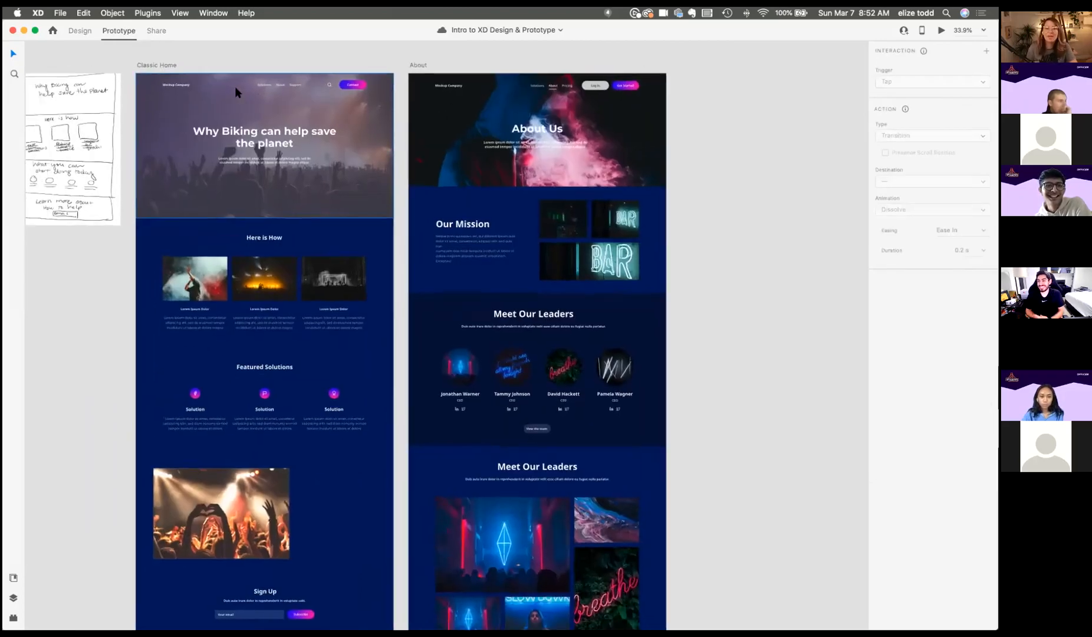
scroll(234, 87, "up", 5)
scroll(356, 85, "down", 3)
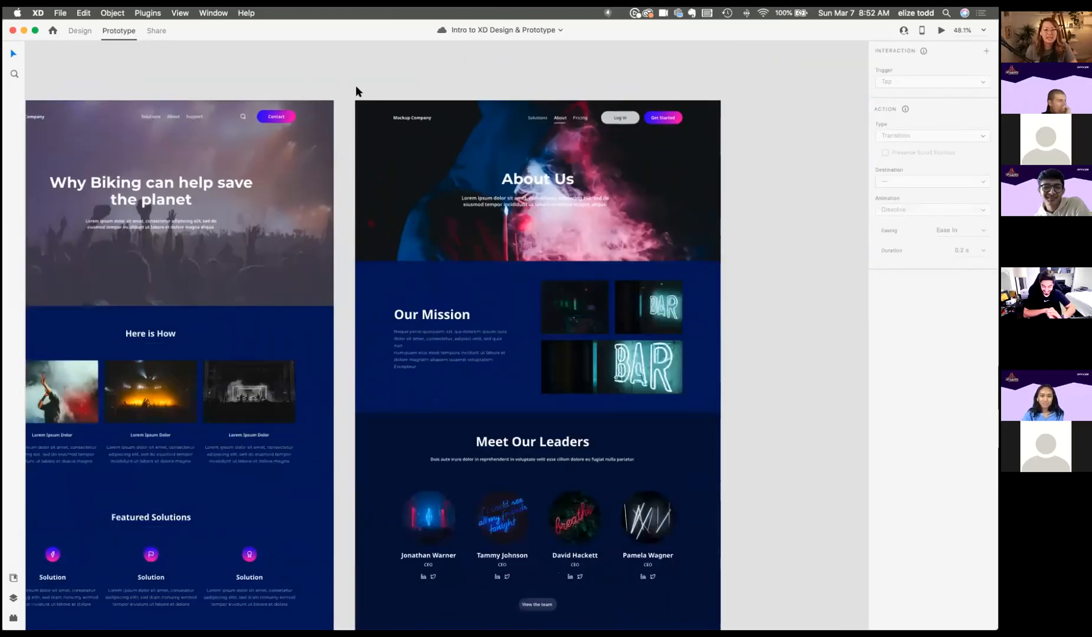
scroll(356, 86, "up", 3)
left_click(279, 171)
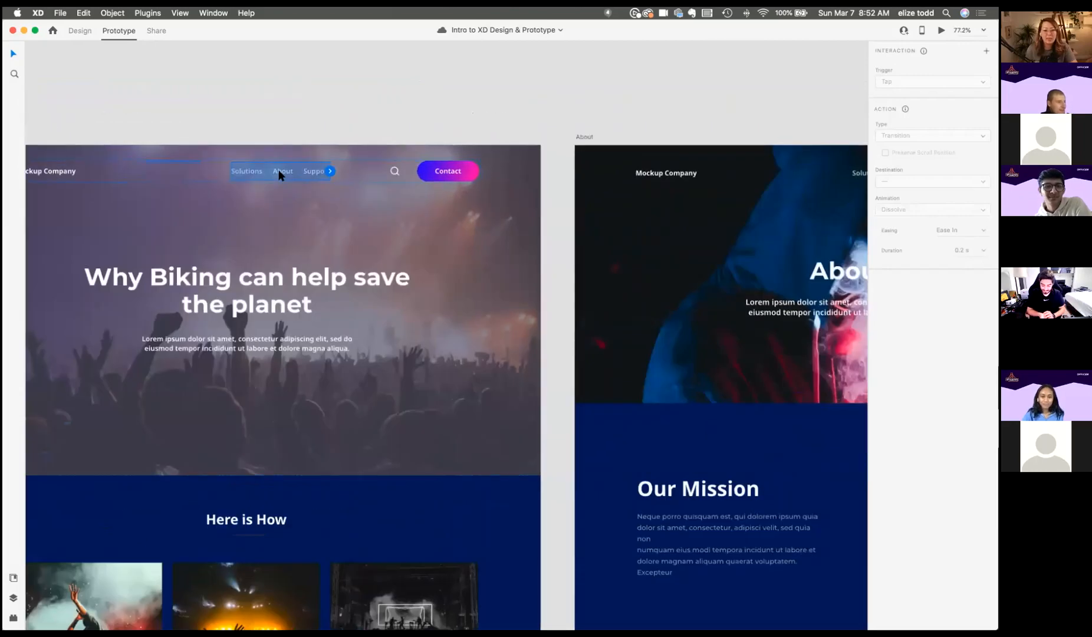
scroll(366, 208, "down", 4)
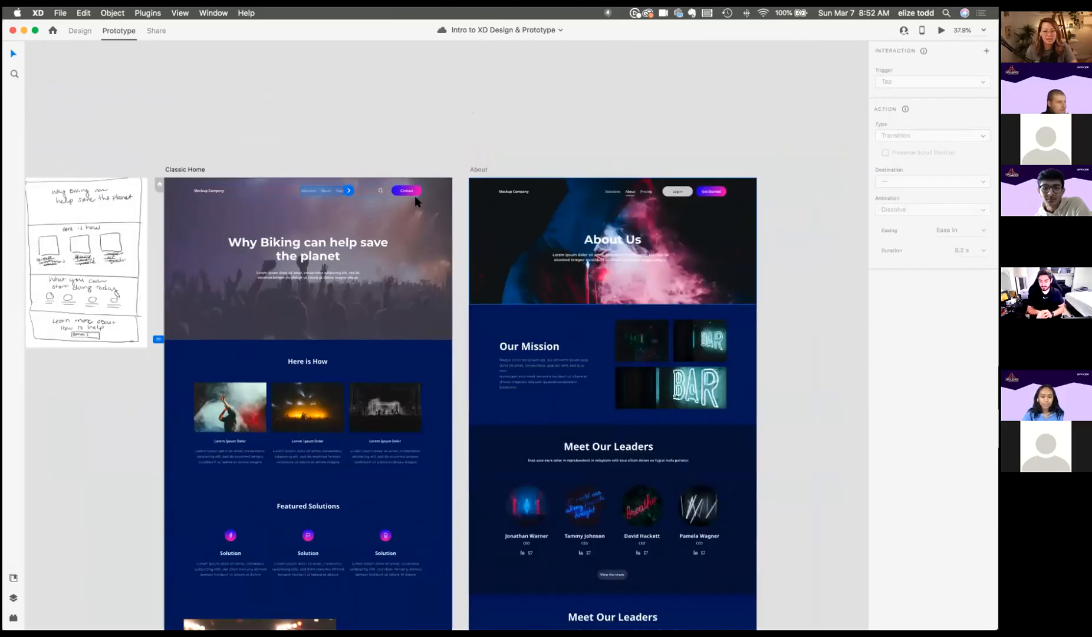
scroll(334, 183, "up", 5)
scroll(710, 271, "right", 5)
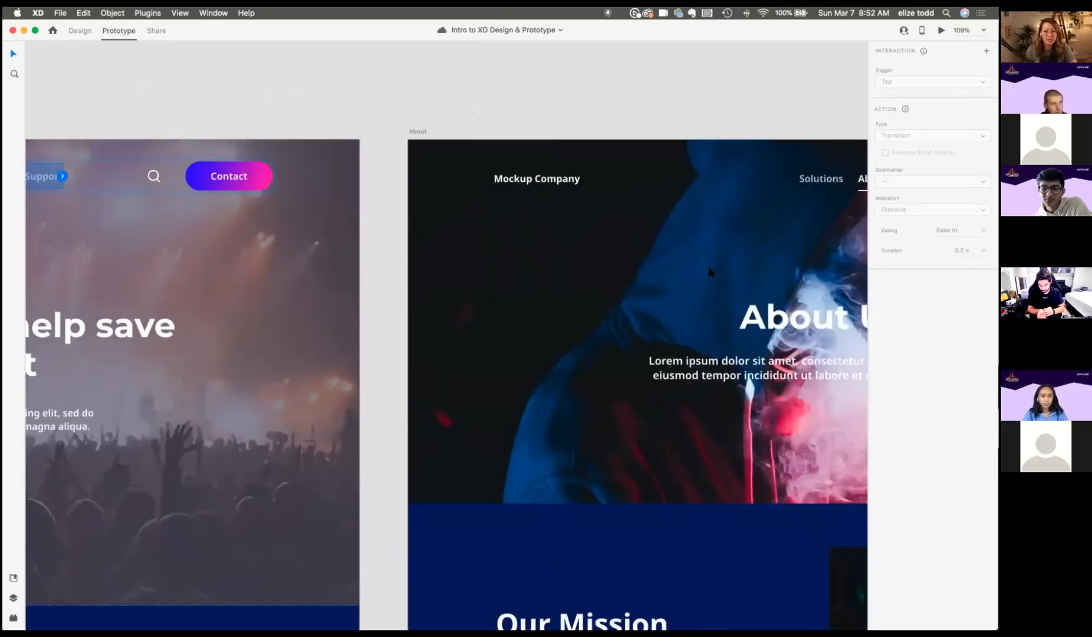
scroll(543, 236, "left", 10)
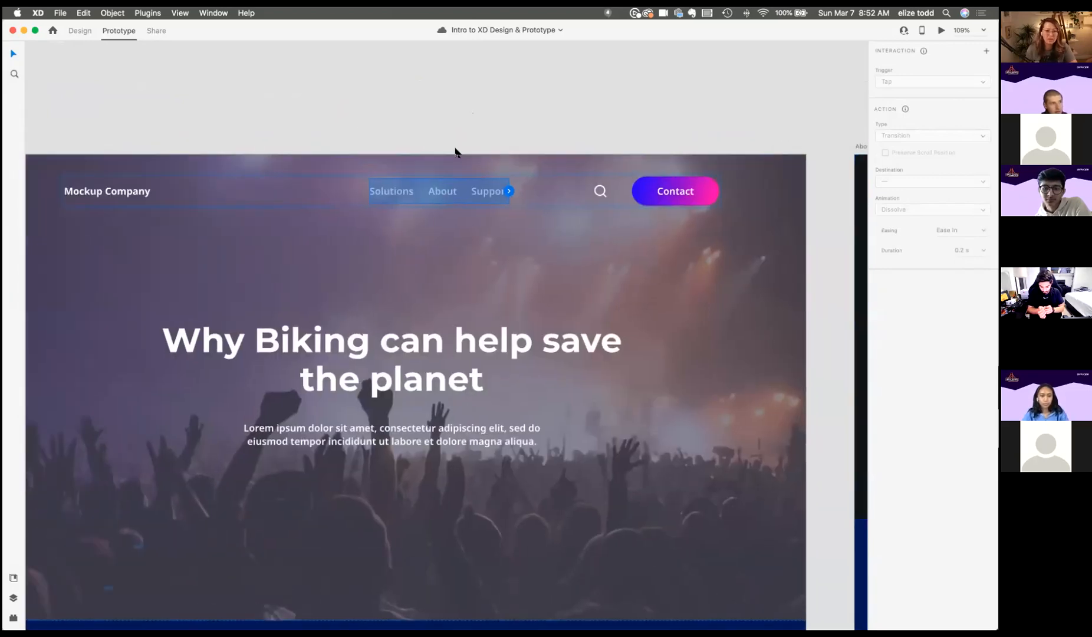
left_click(443, 195)
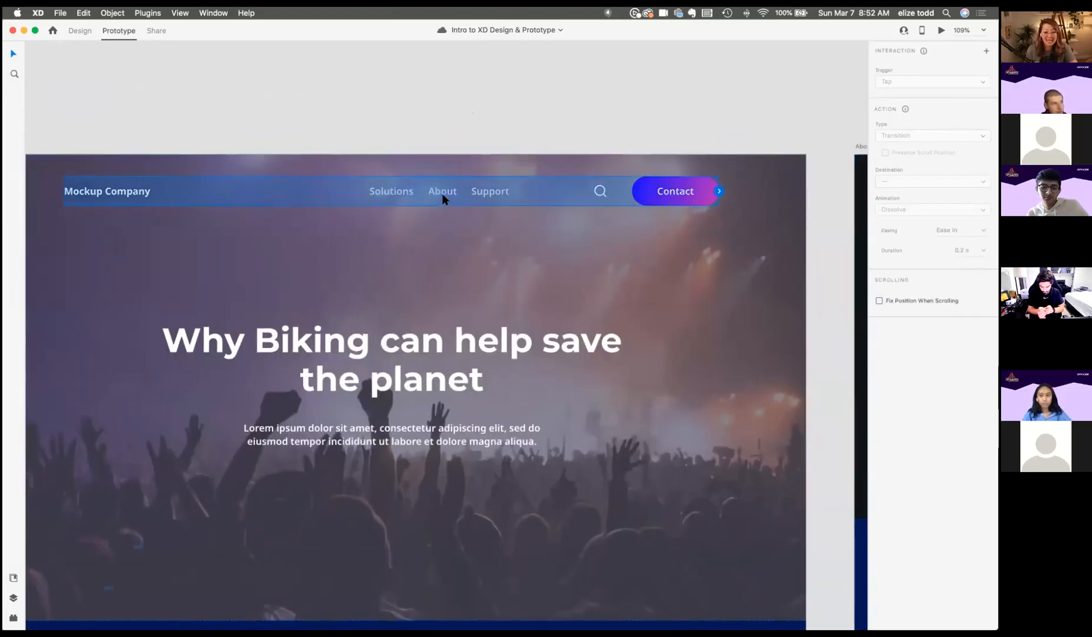
double_click(443, 196)
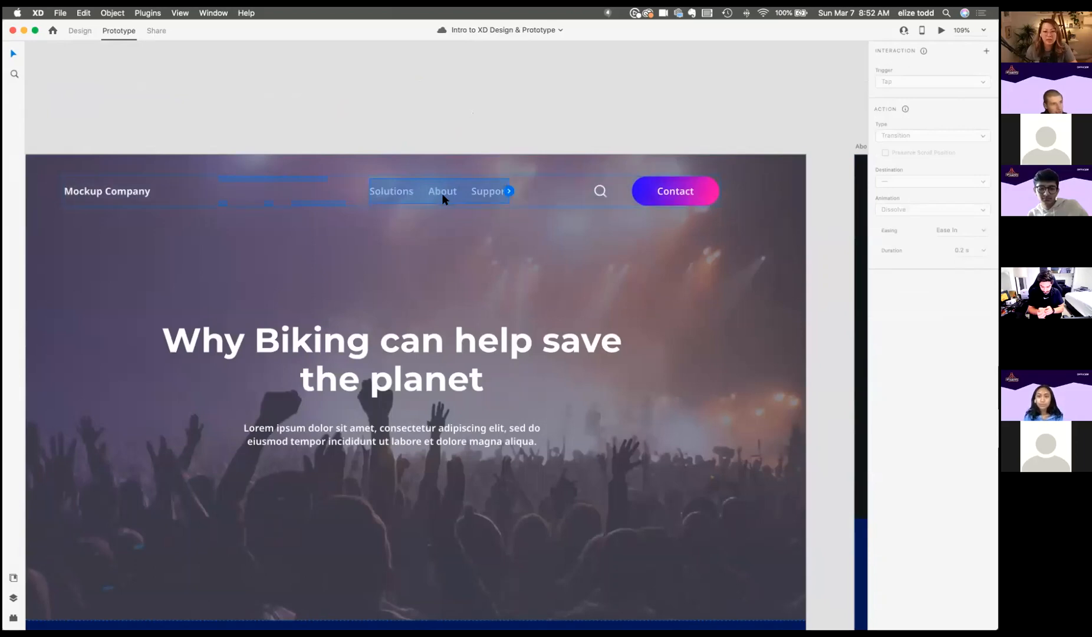
double_click(442, 193)
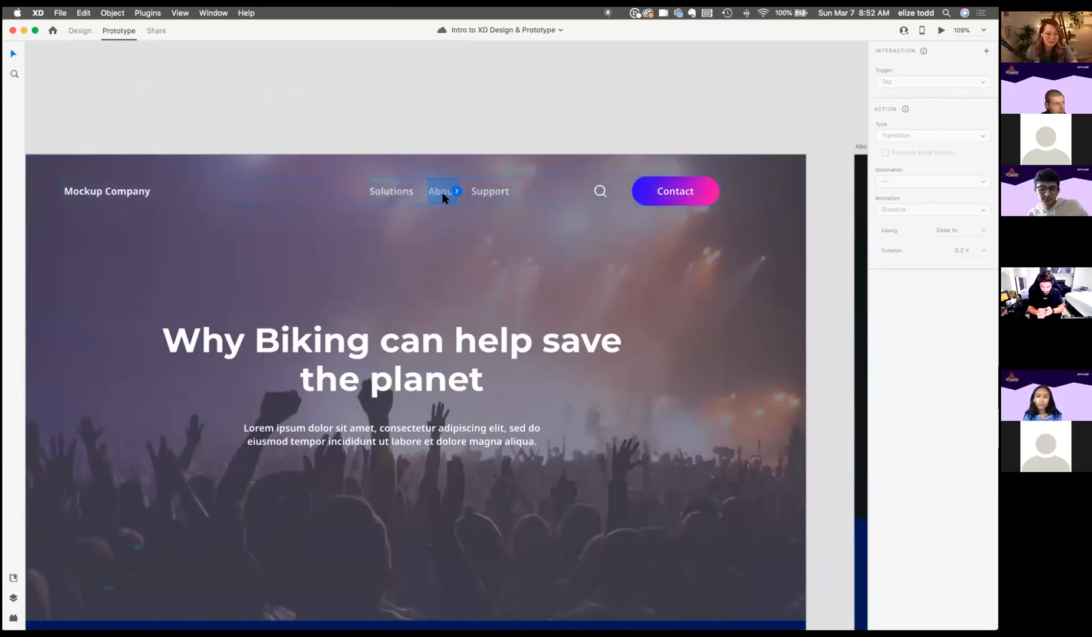
scroll(441, 193, "up", 5)
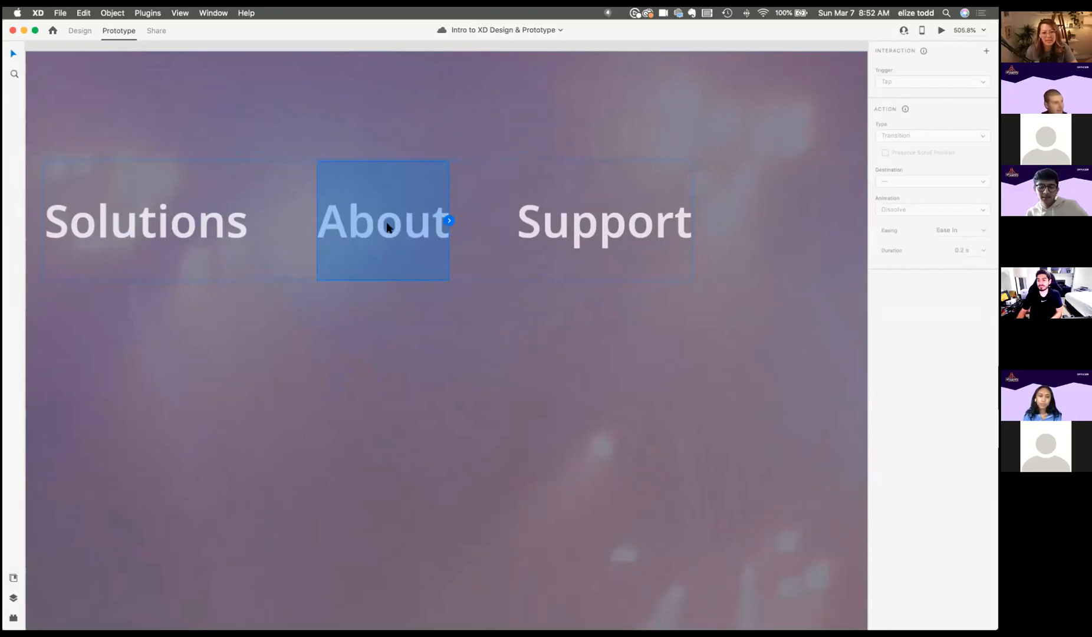
scroll(387, 227, "down", 5)
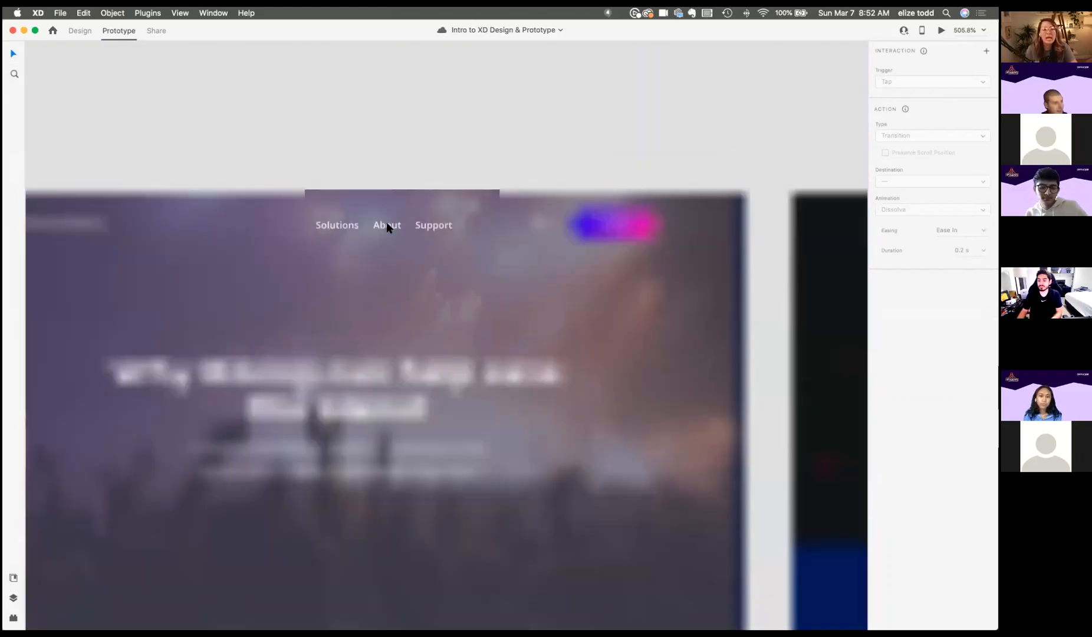
left_click_drag(400, 224, 793, 263)
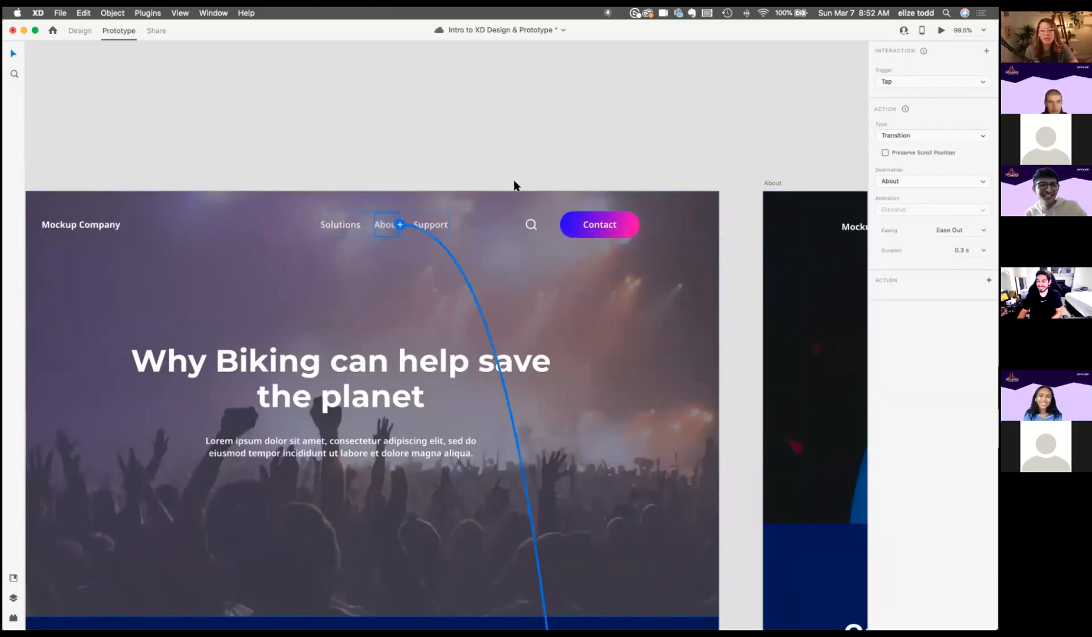
scroll(515, 185, "down", 5)
scroll(513, 328, "down", 3)
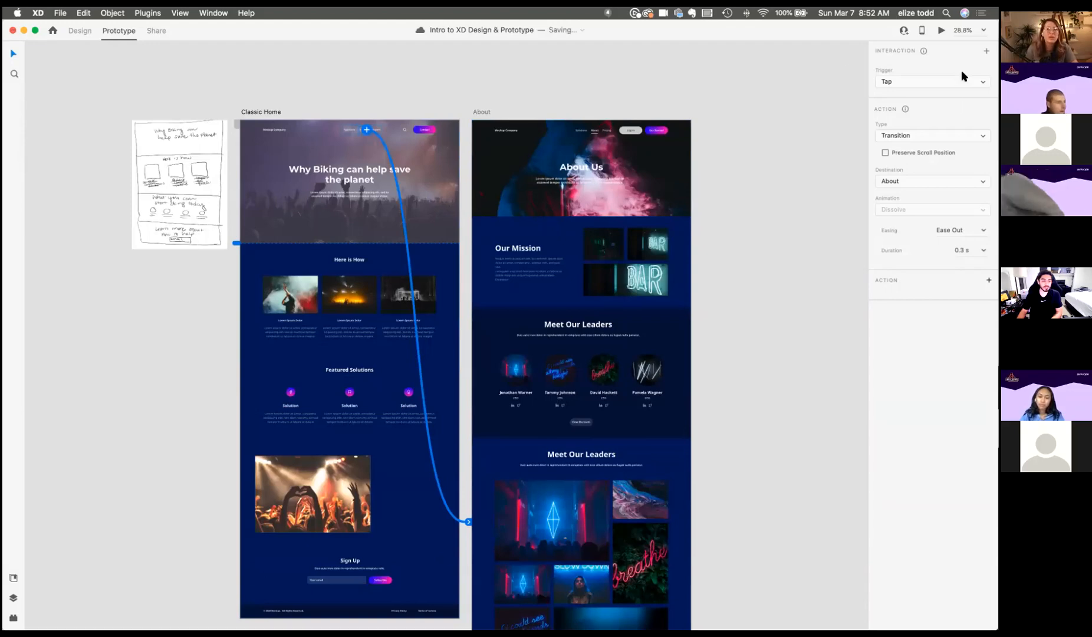
Step: Review the About link's trigger and action type options, keeping Tap and Transition
left_click(909, 84)
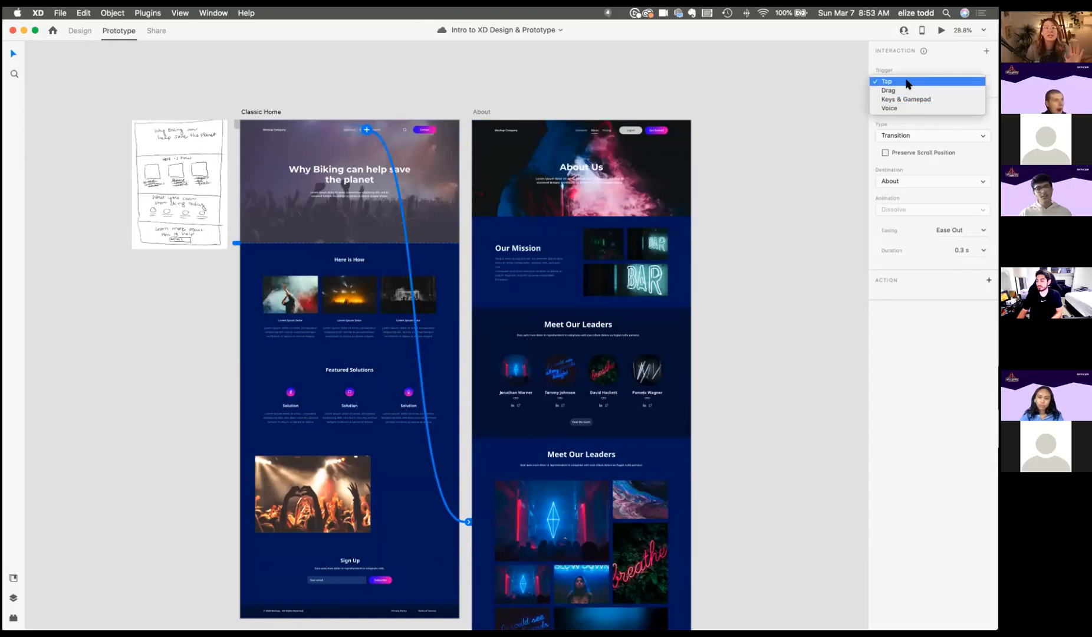
left_click(907, 82)
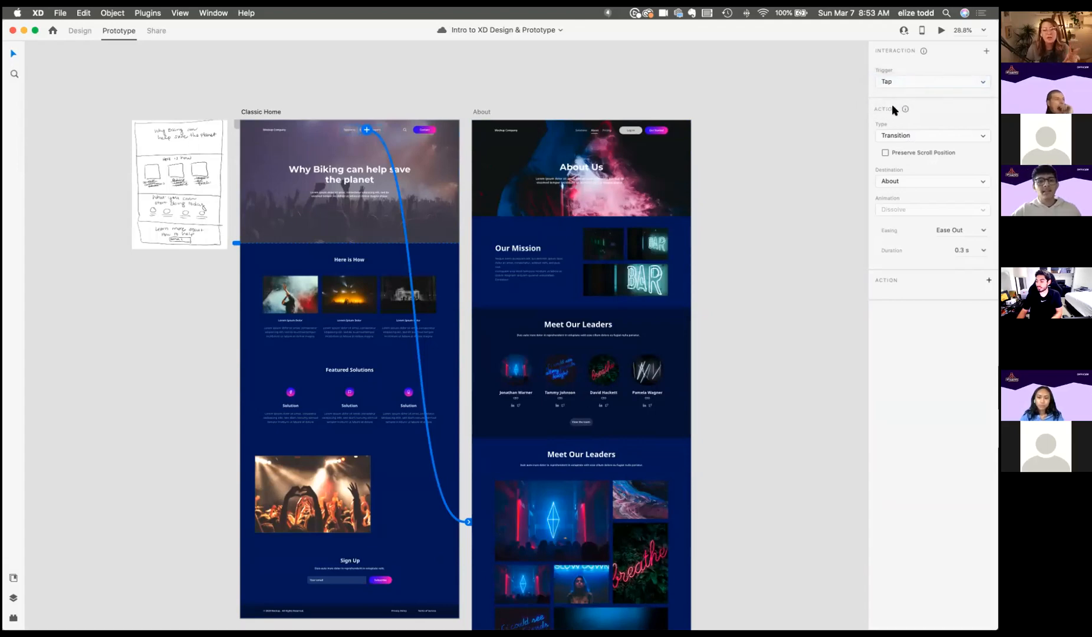
left_click(903, 136)
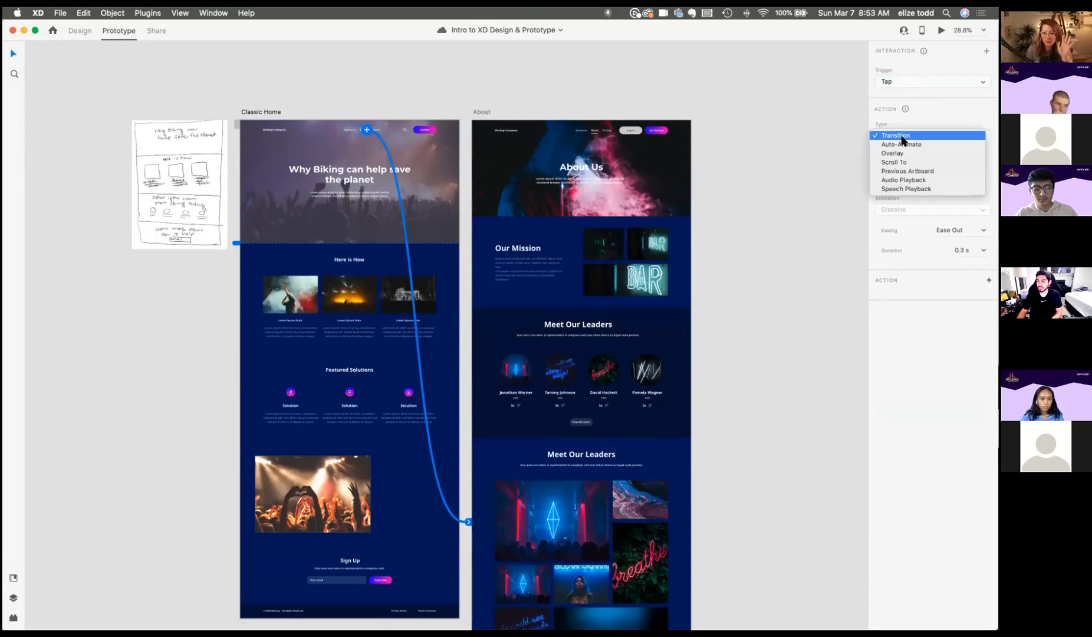
left_click(901, 137)
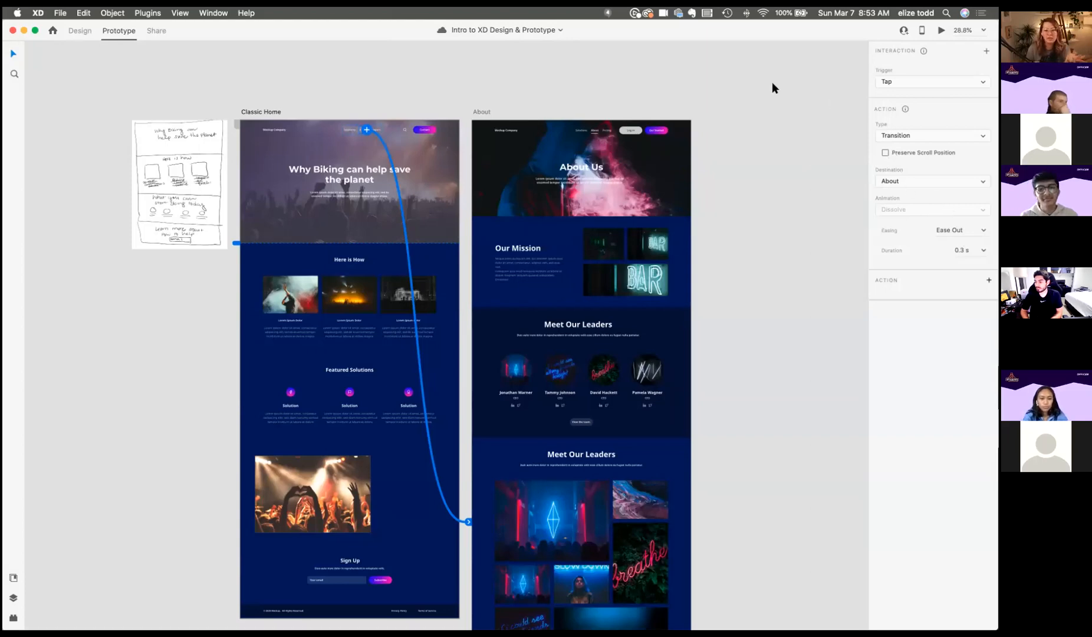
Step: Preview the prototype from the Classic Home artboard, follow its About link, and close the preview
left_click(254, 111)
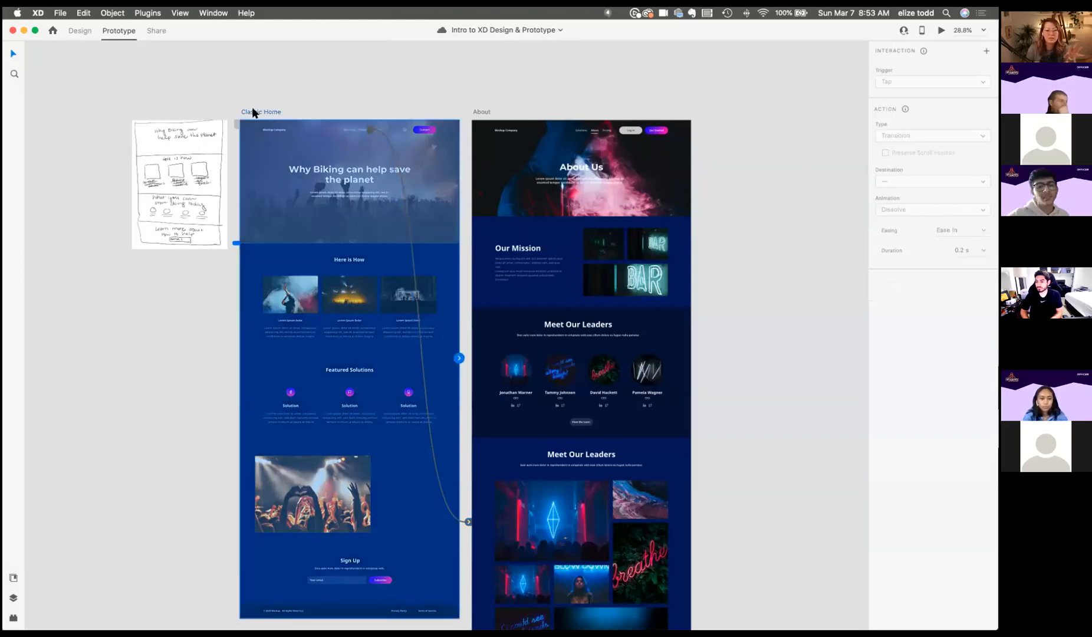
scroll(252, 109, "up", 5)
scroll(264, 115, "right", 1)
left_click(253, 87)
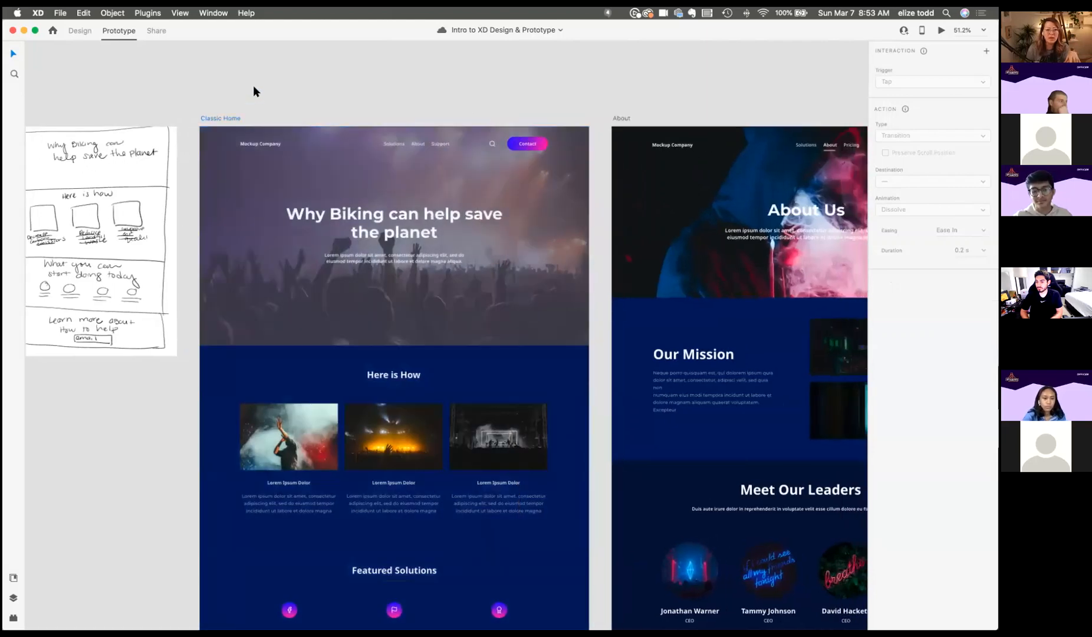
left_click(218, 115)
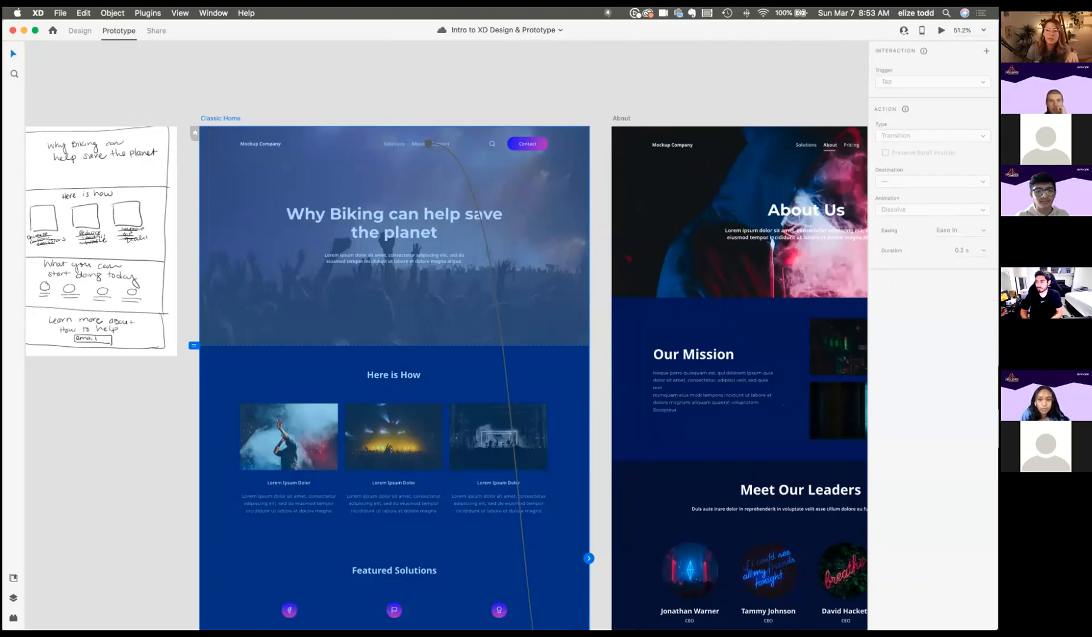
left_click(942, 32)
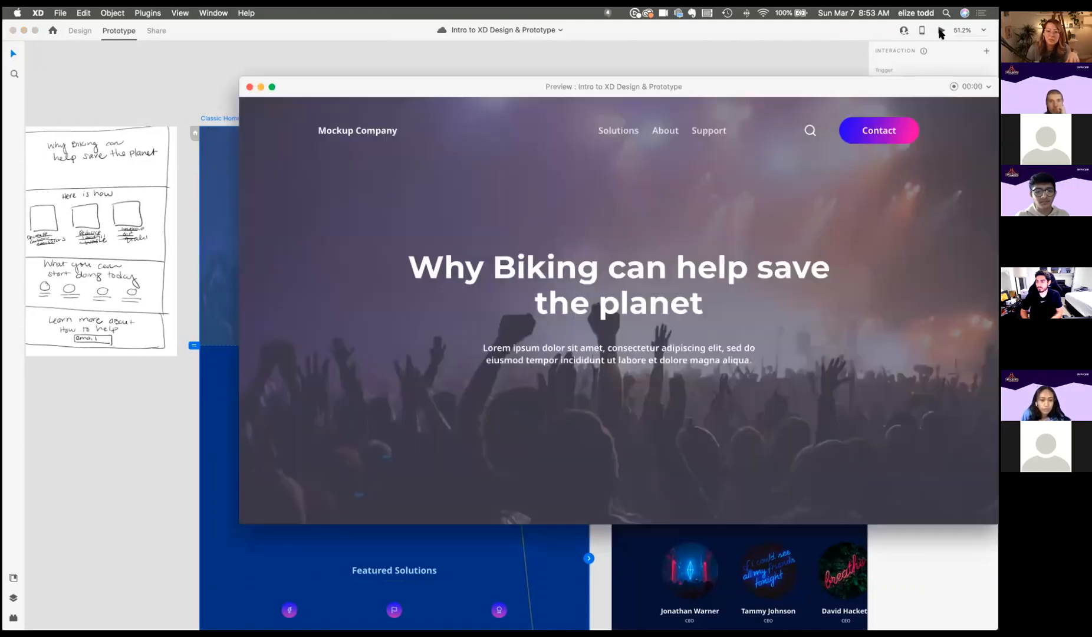
left_click_drag(655, 89, 578, 69)
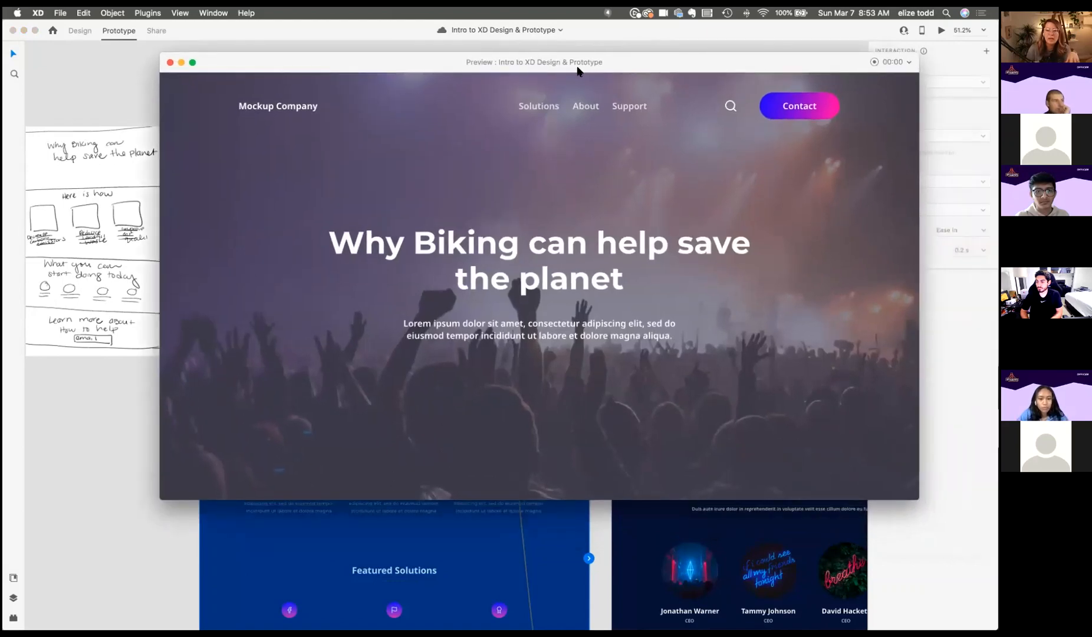
left_click(584, 108)
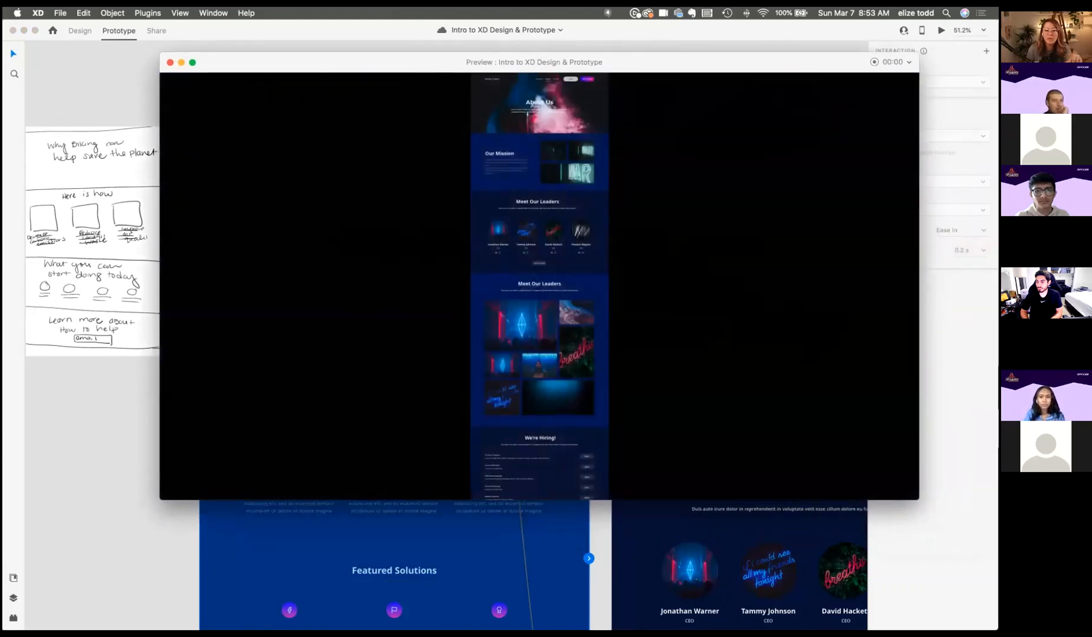
left_click(170, 63)
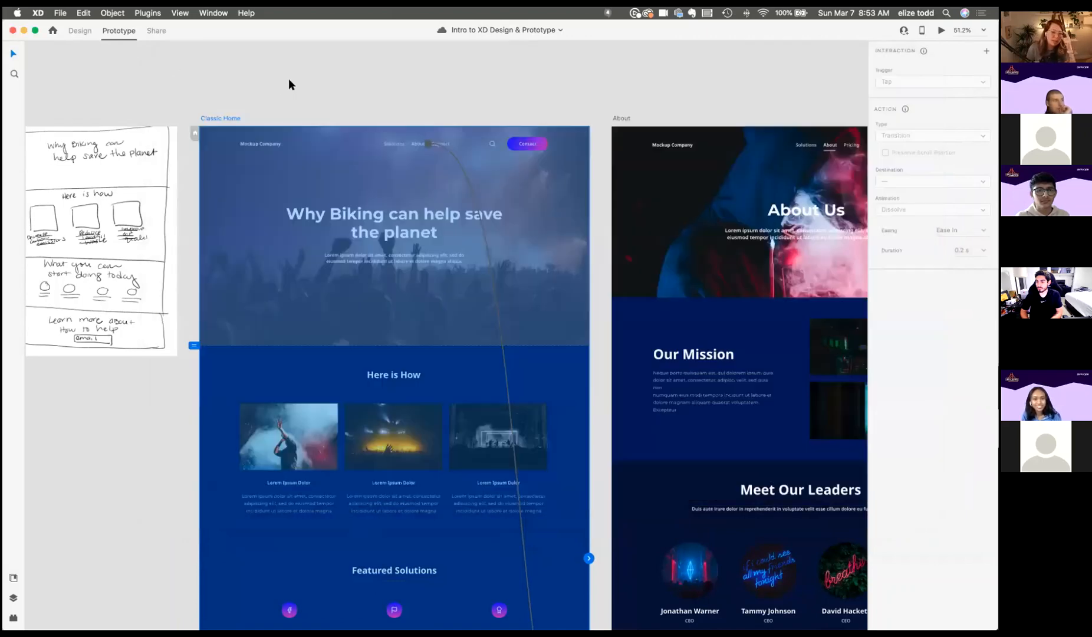
Step: Select the About artboard and return to Design mode to show its scrolling settings
scroll(289, 80, "right", 1)
scroll(288, 79, "down", 3)
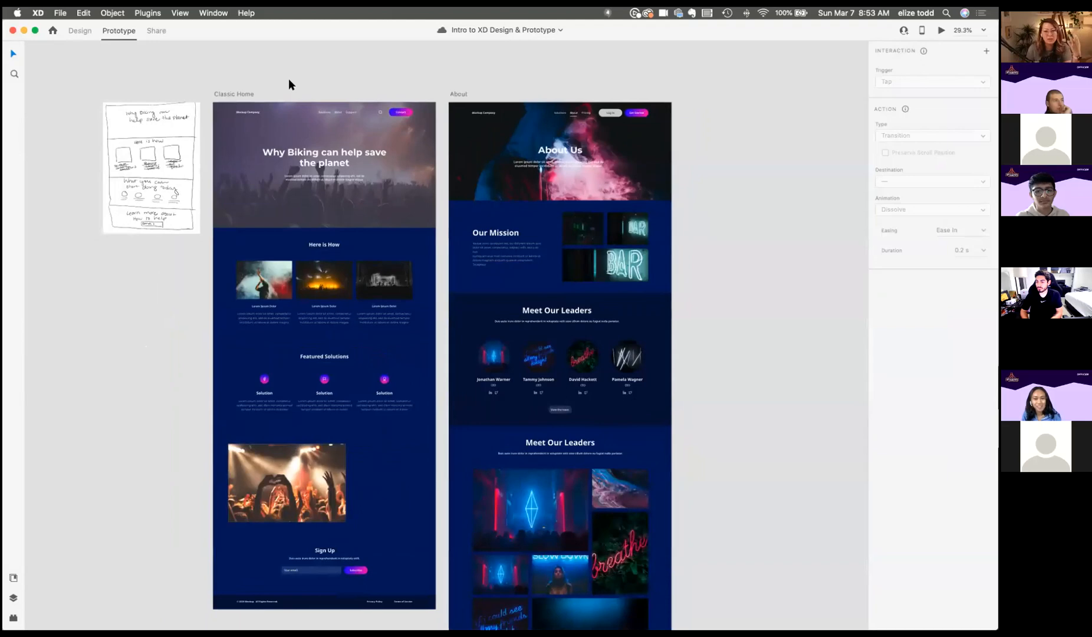
left_click(455, 94)
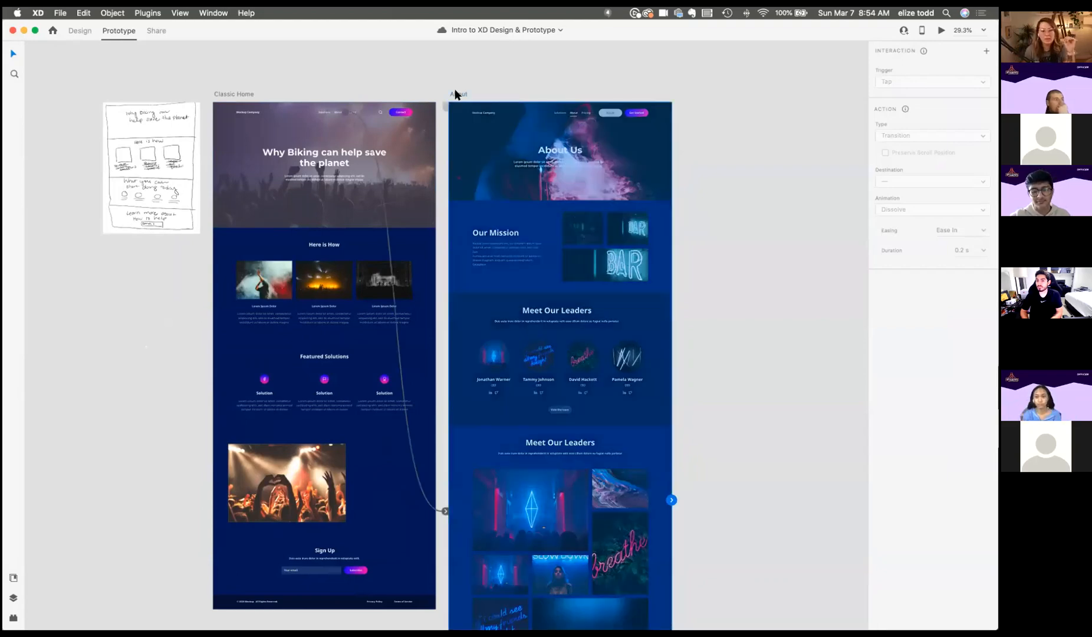
left_click(81, 33)
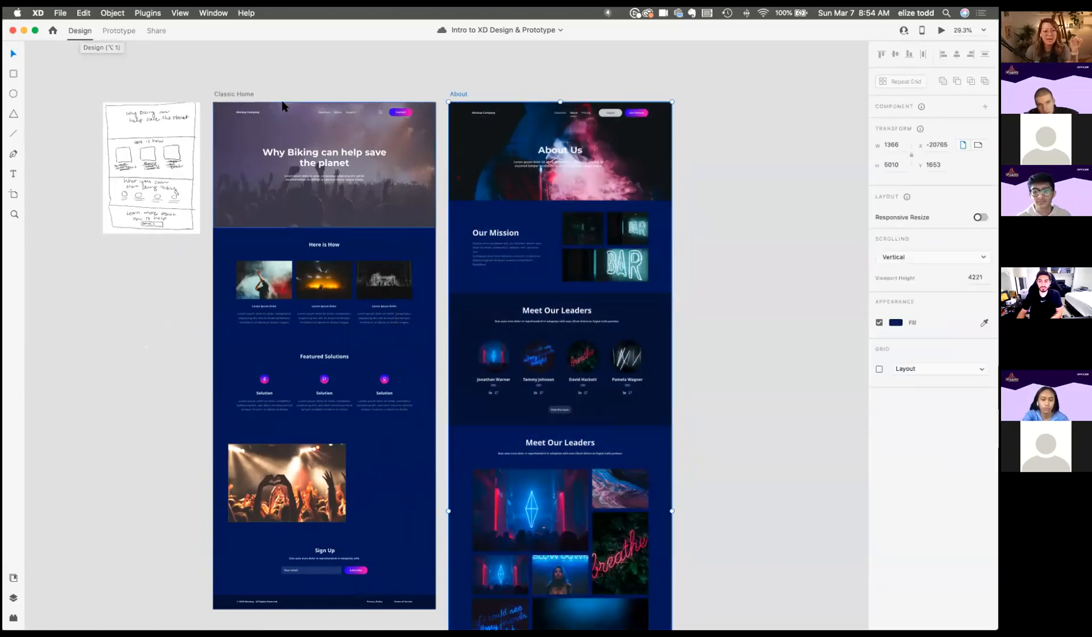
Step: Reset the Classic Home artboard's scrolling by setting it to None and back to Vertical
left_click(227, 94)
scroll(227, 90, "up", 5)
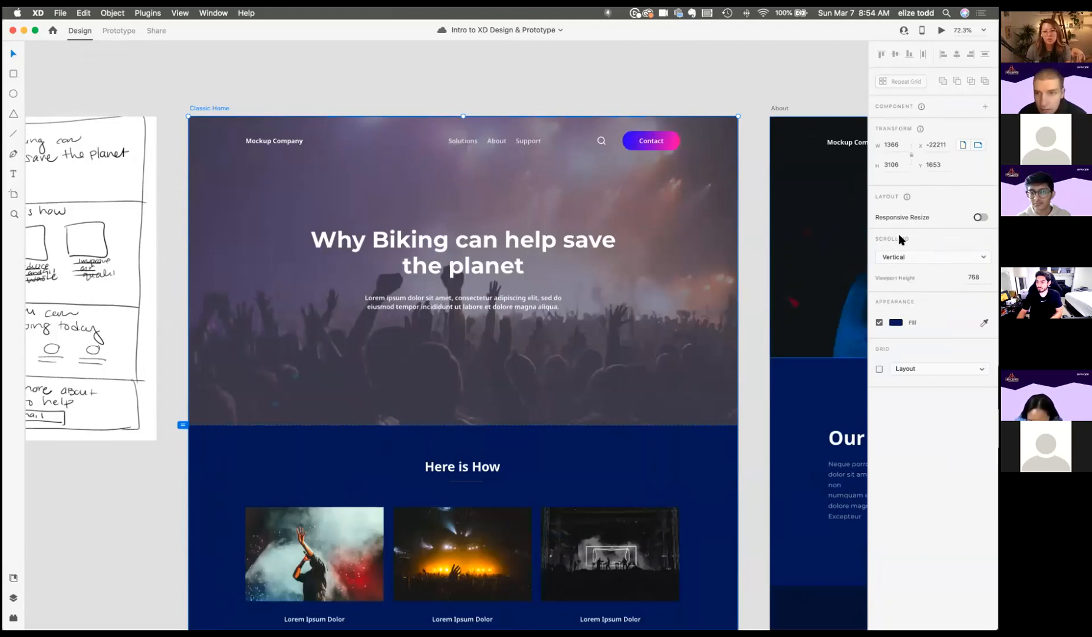
left_click(917, 256)
left_click(905, 249)
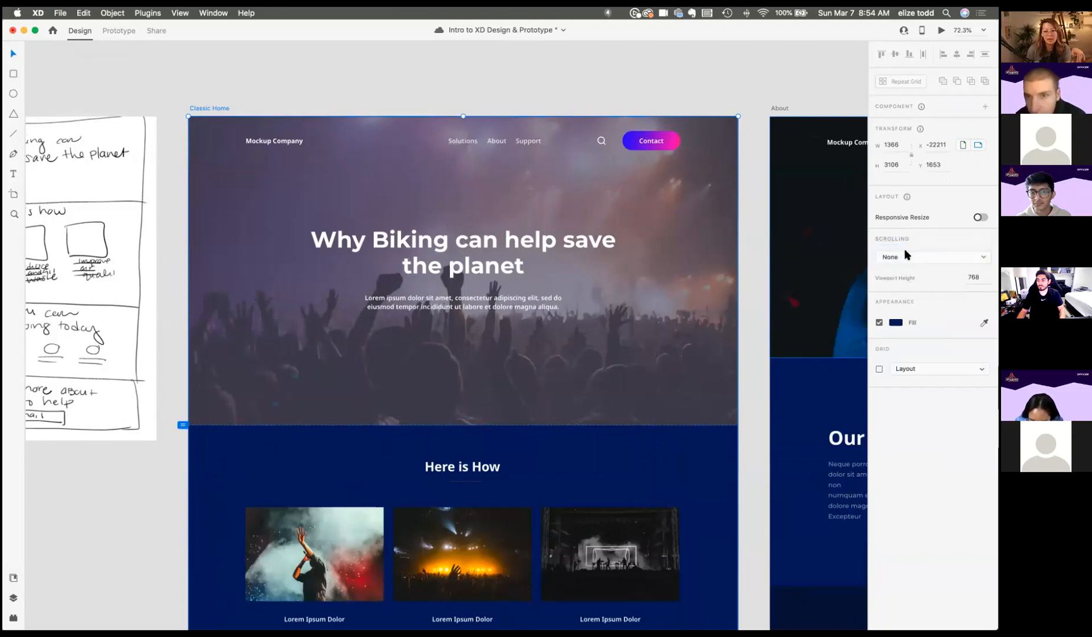
left_click(908, 258)
left_click(896, 266)
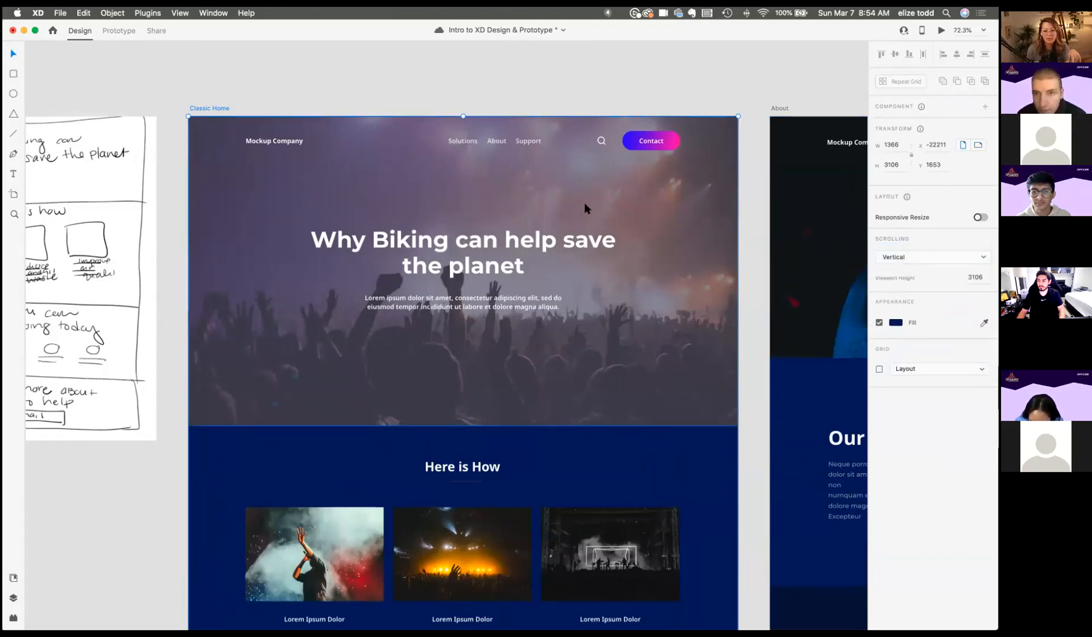
Step: Undo the last scrolling changes on the Classic Home artboard and adjust its viewport marker to a height of about 772
key("super+z")
key("super+z")
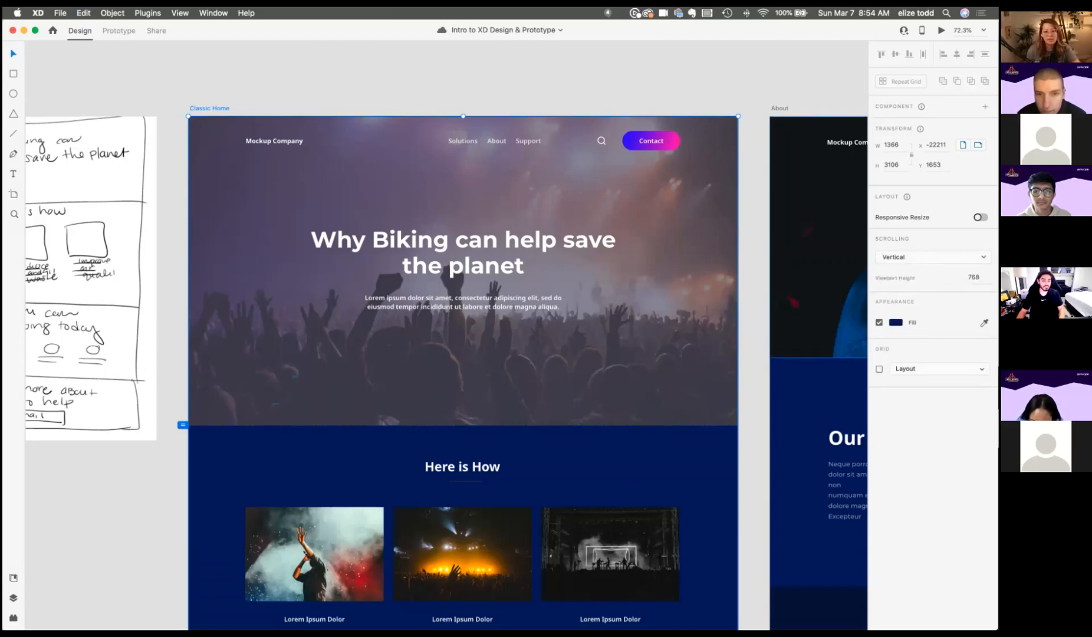
mouse_move(182, 425)
left_mouse_down()
mouse_move(180, 350)
mouse_move(158, 386)
mouse_move(183, 424)
left_mouse_up()
left_click(221, 339)
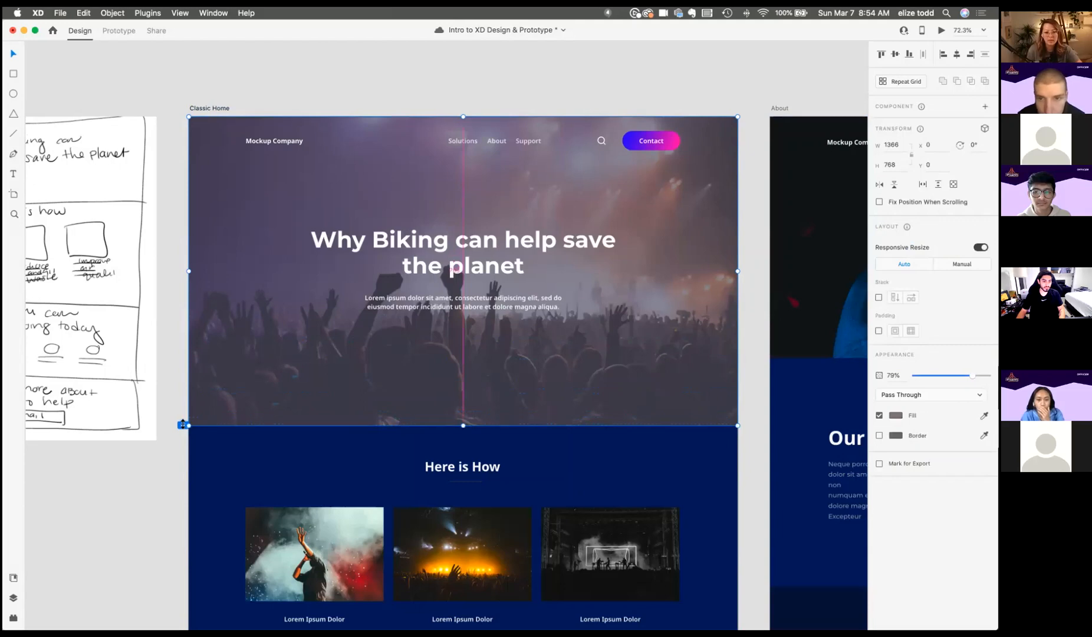
Step: Set the About artboard's viewport height to 768
scroll(183, 413, "right", 15)
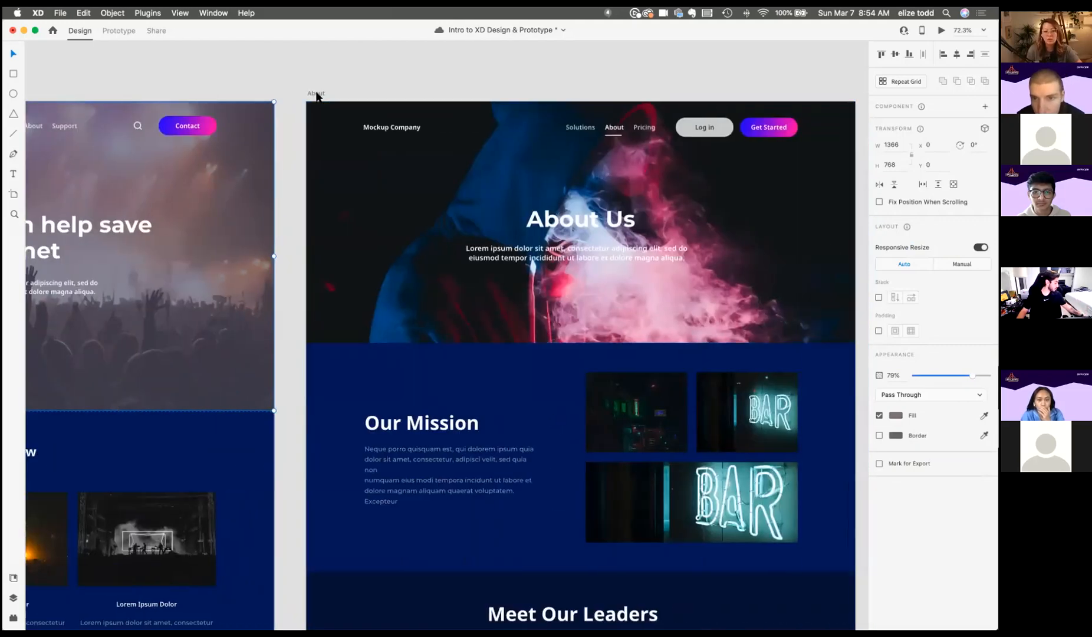
left_click(316, 93)
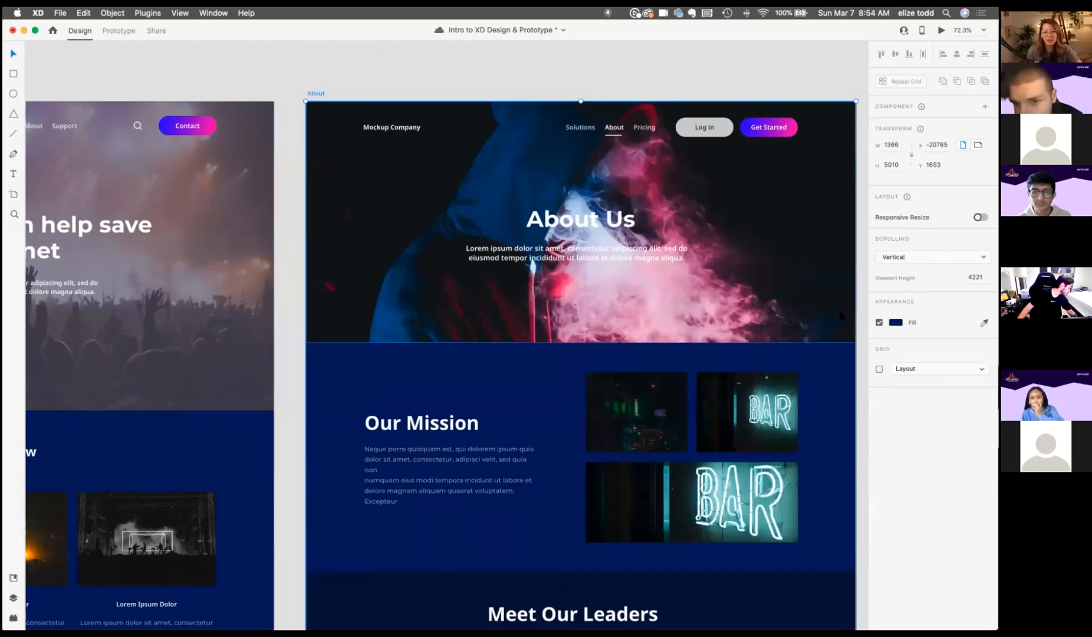
left_click(898, 259)
left_click(900, 258)
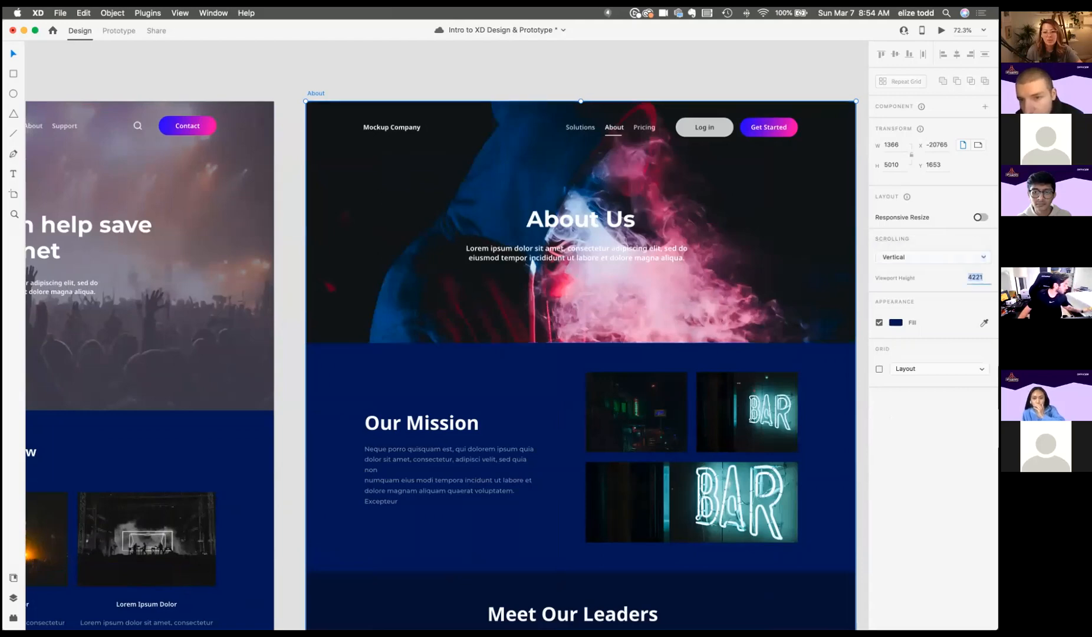
type("768")
key("Return")
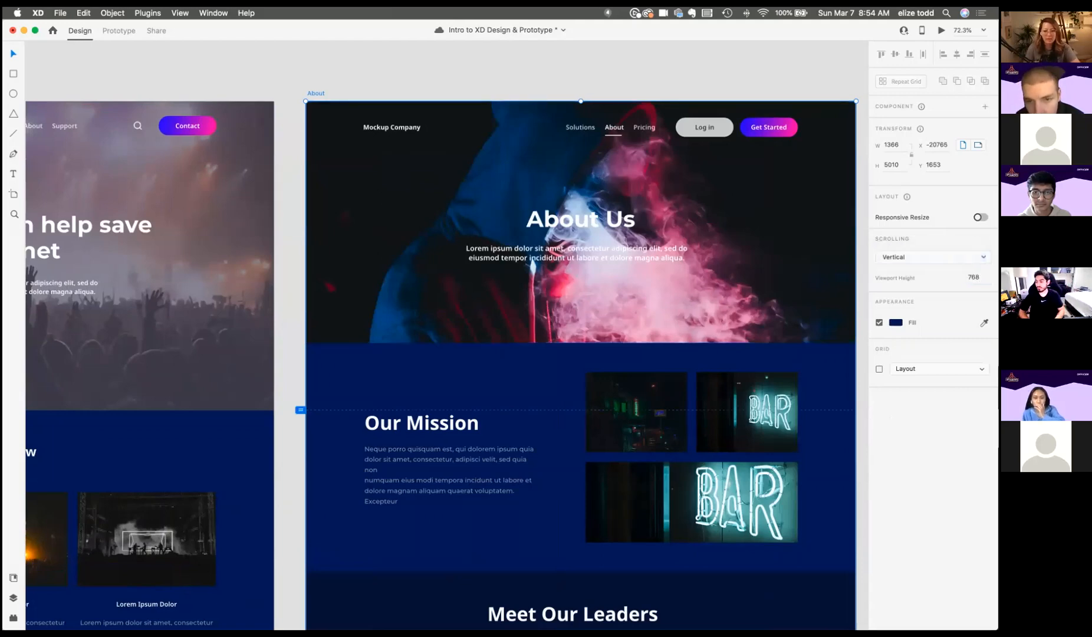
Step: Preview the prototype from the Classic Home artboard, follow the About link to check the new viewport height, and close the preview
scroll(655, 181, "down", 5)
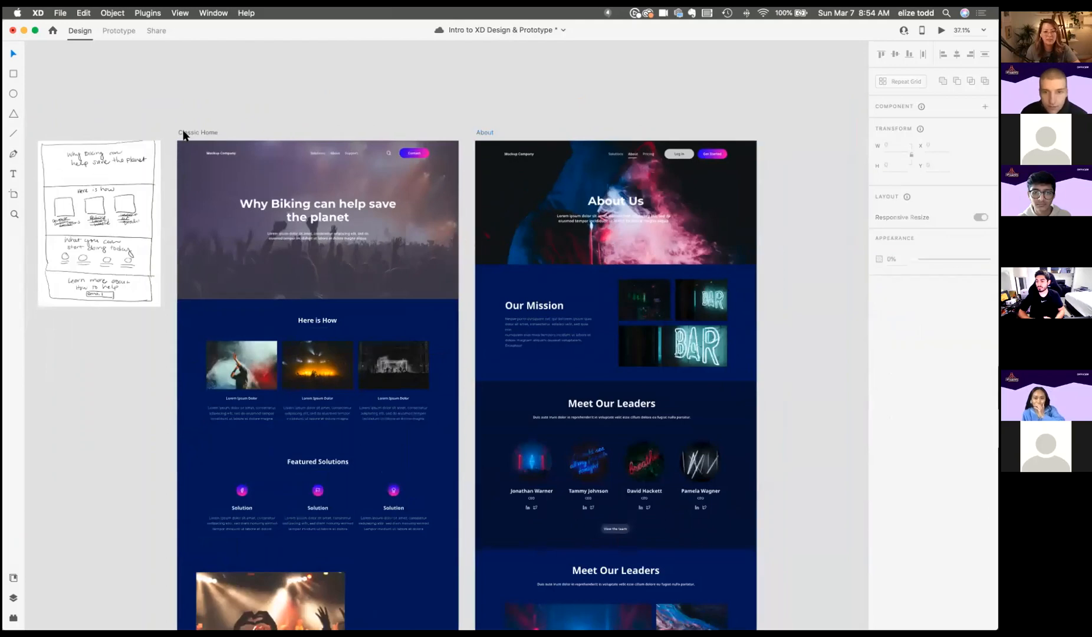
left_click(185, 133)
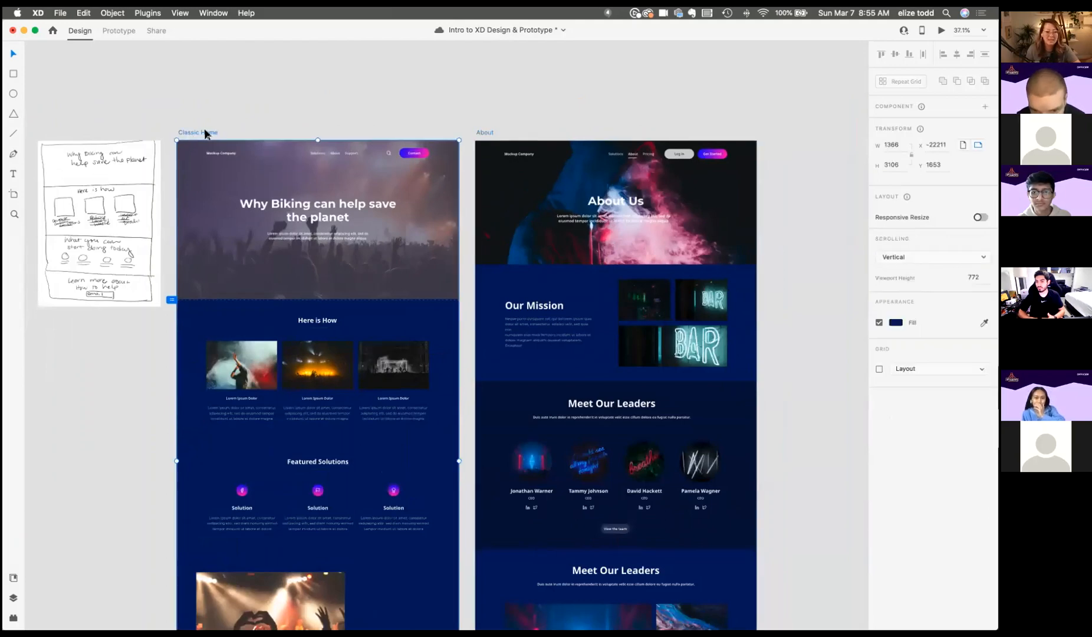
left_click(943, 30)
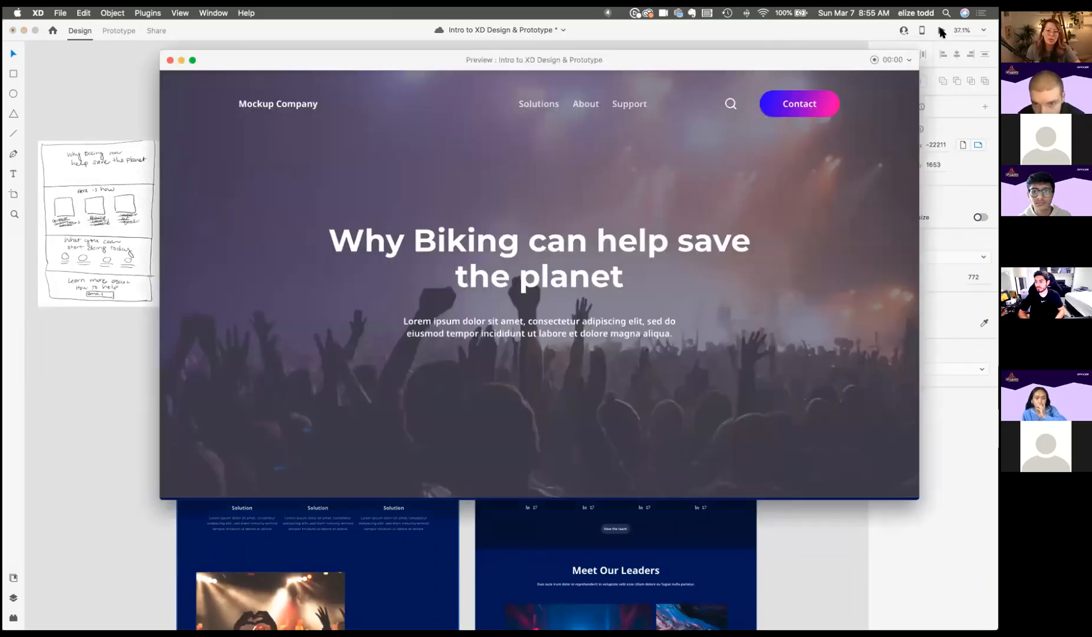
left_click(582, 106)
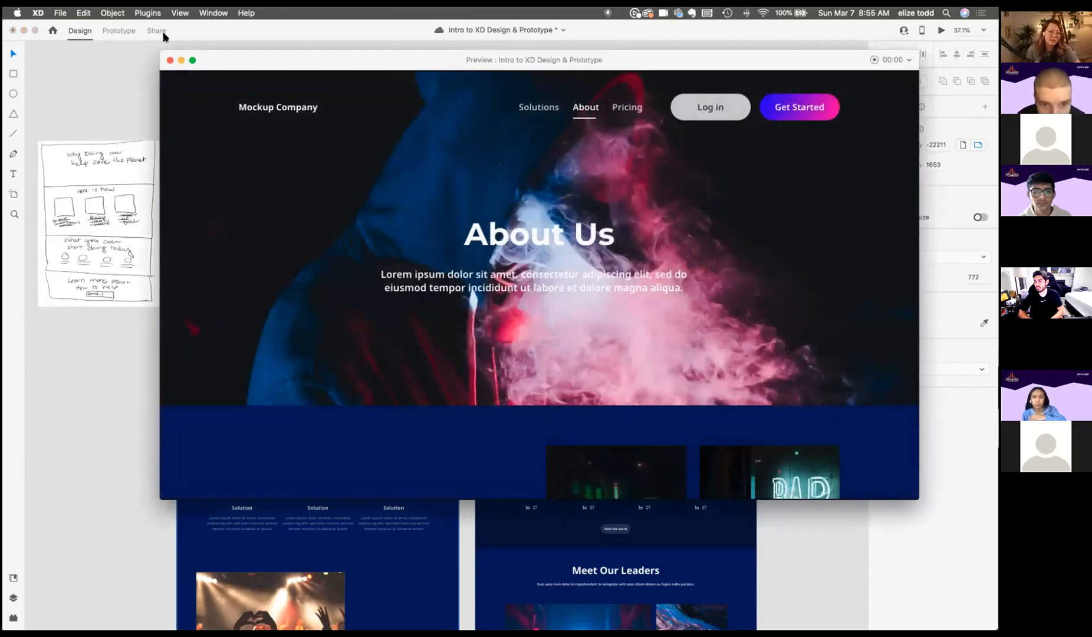
left_click(170, 60)
left_click(438, 93)
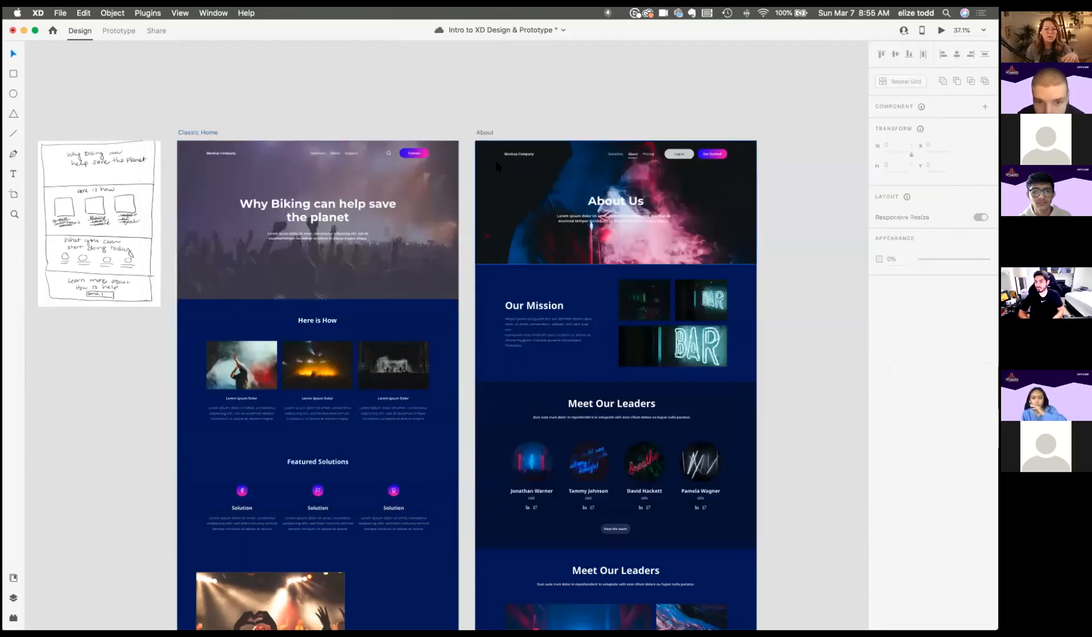
Step: In Prototype mode, wire the Mockup Company logo in the About artboard's header to the Classic Home artboard
scroll(536, 158, "up", 1)
scroll(536, 158, "up", 2)
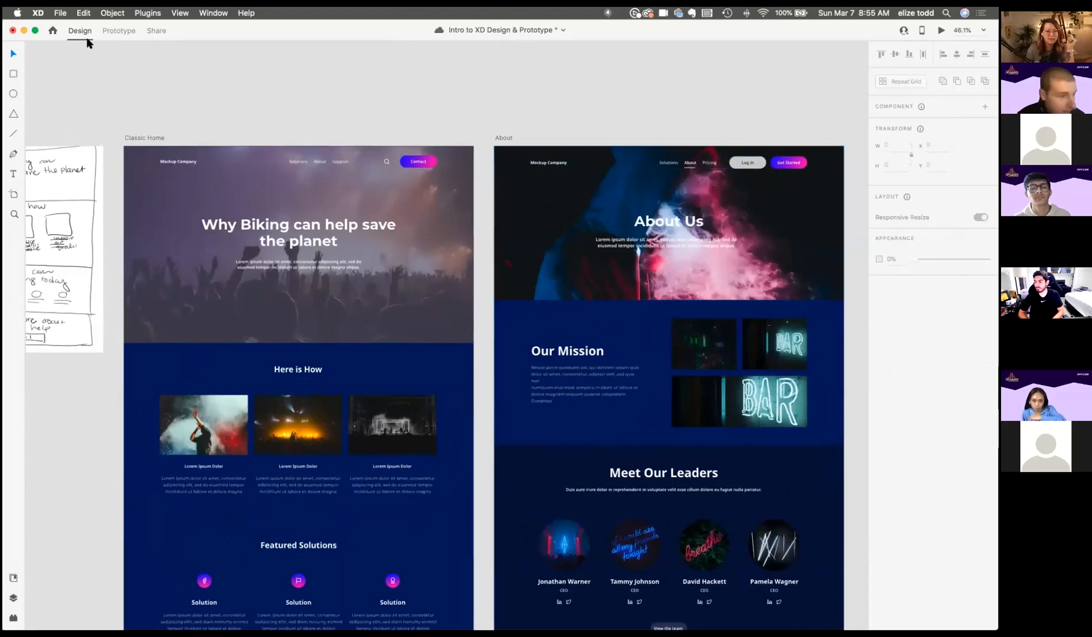
left_click(119, 31)
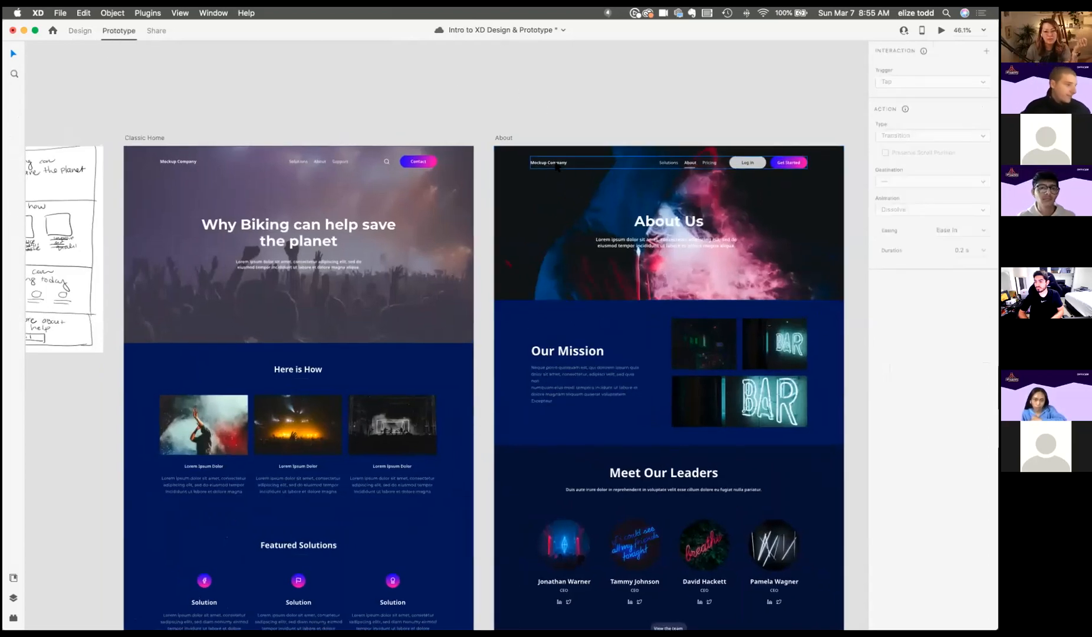
scroll(567, 165, "up", 3)
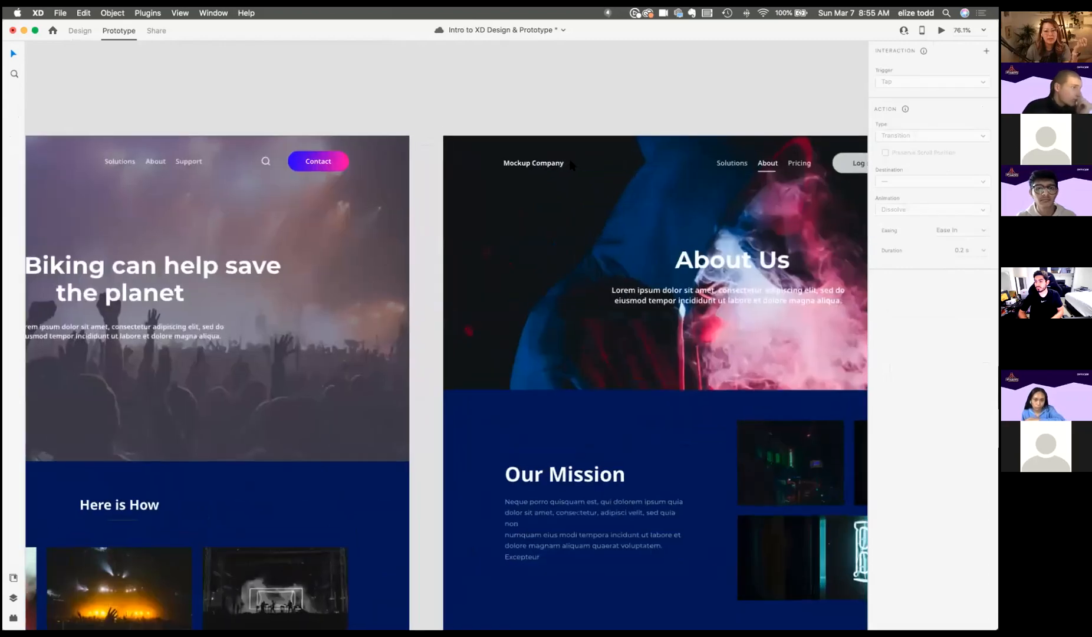
left_click(563, 165)
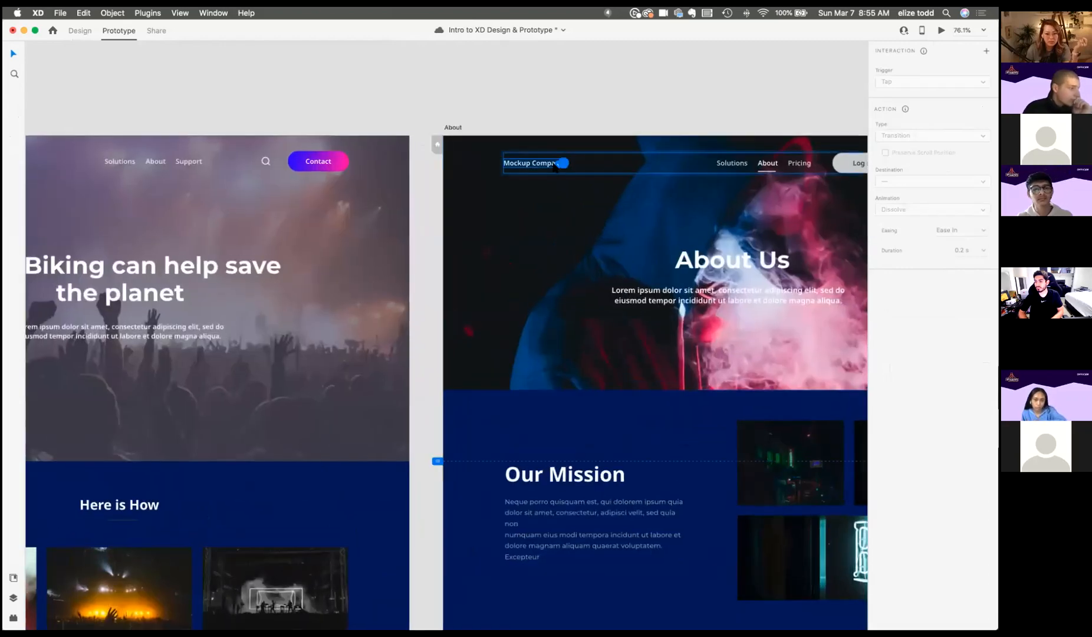
left_click_drag(564, 165, 373, 182)
scroll(373, 180, "down", 5)
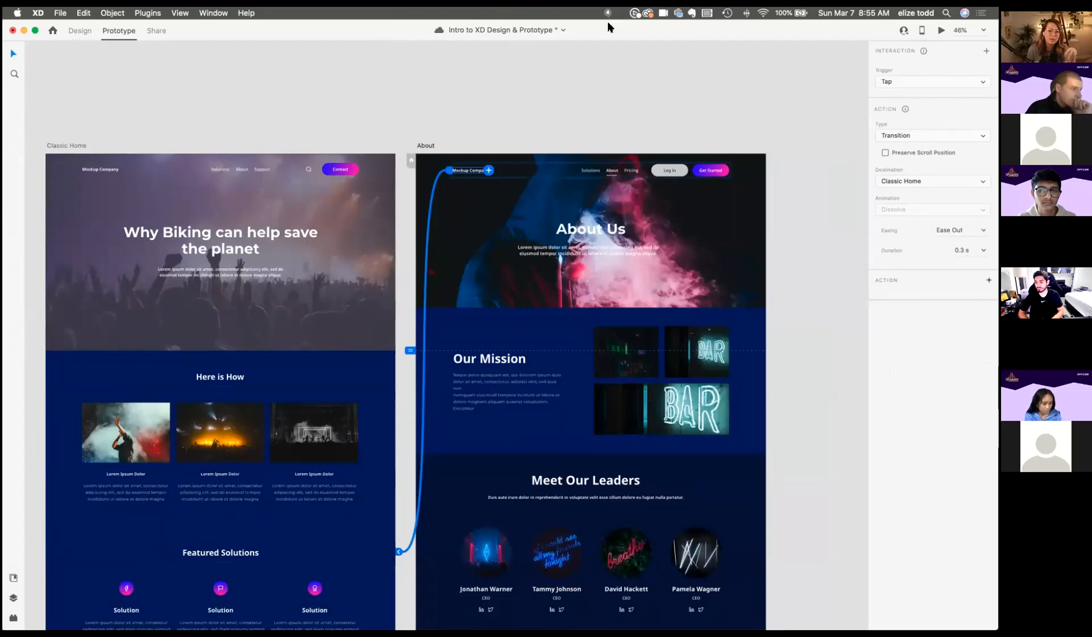
Step: Preview from the About page, follow the logo to the home page and the About link back, and close the preview
left_click(942, 30)
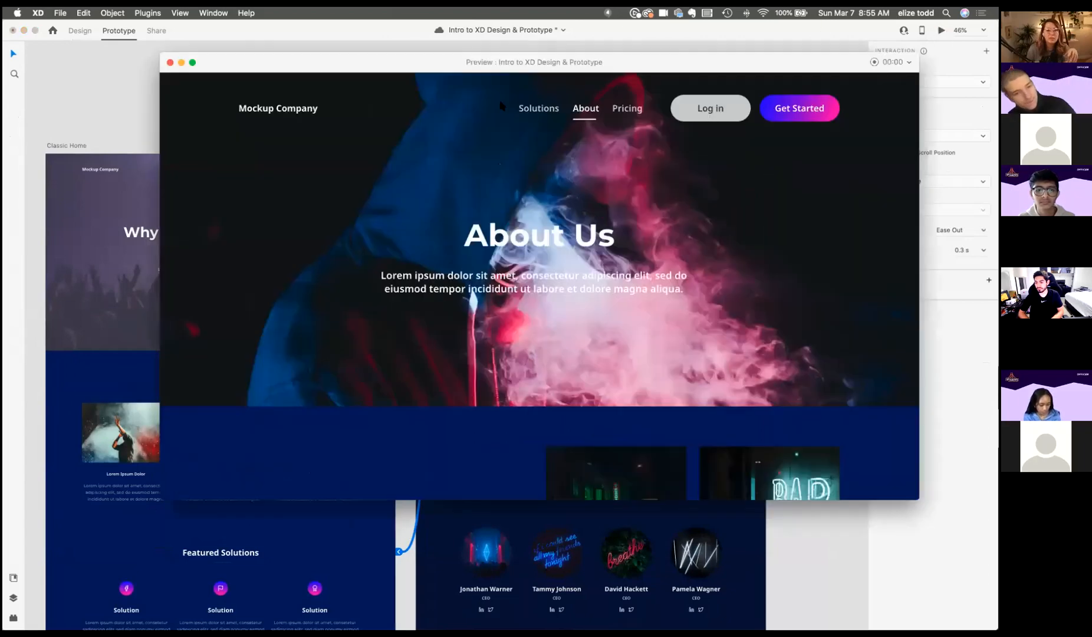
left_click(276, 109)
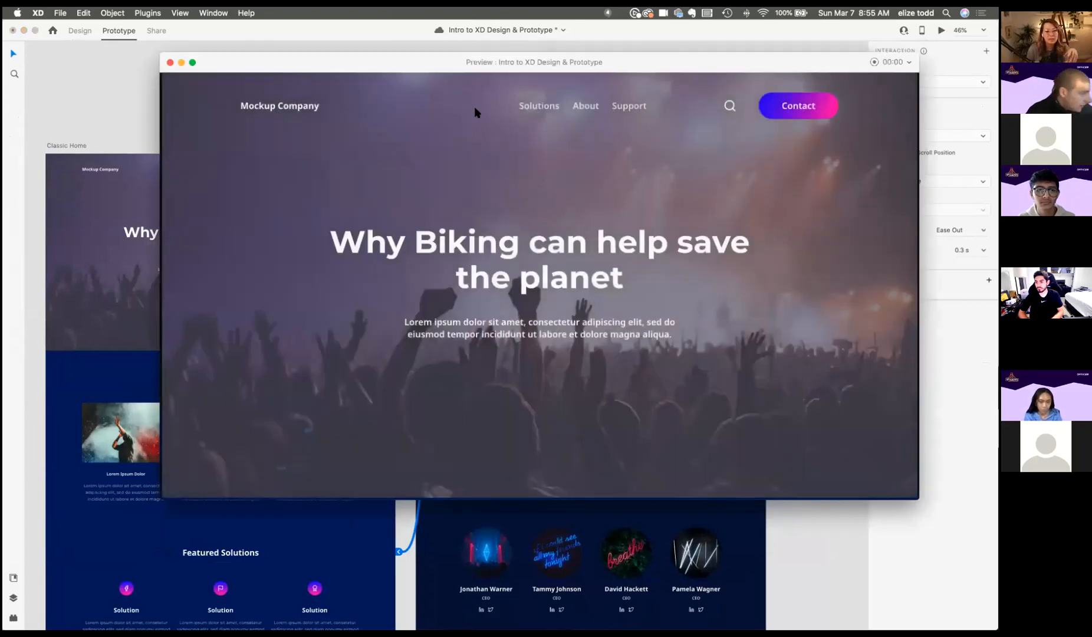
left_click(592, 111)
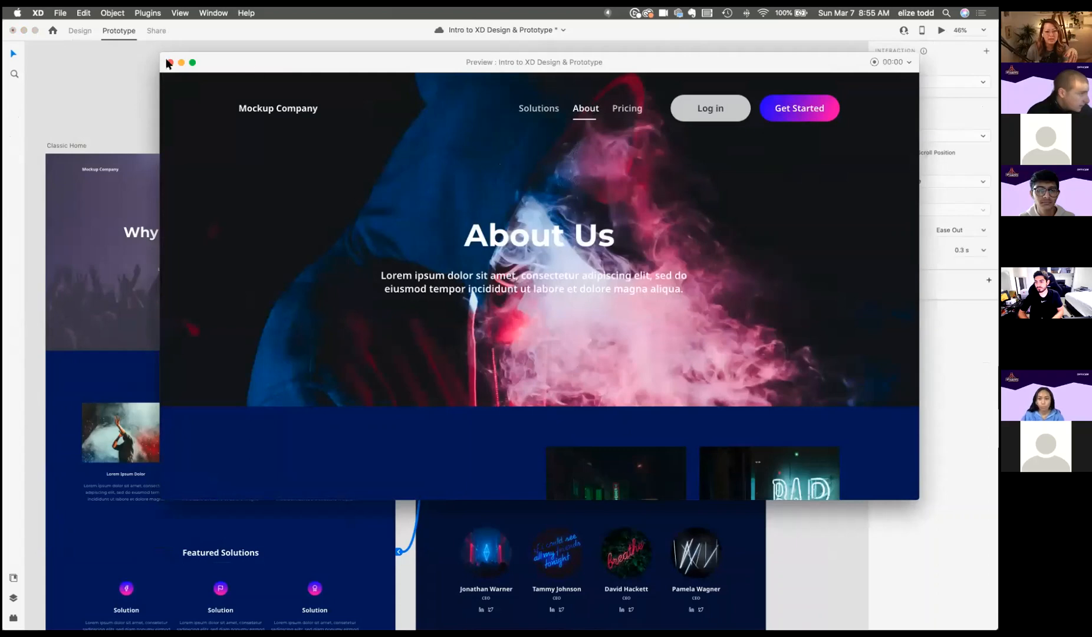
left_click(169, 63)
Step: Return to Design mode and set the Classic Home artboard's viewport height to 768
left_click(75, 149)
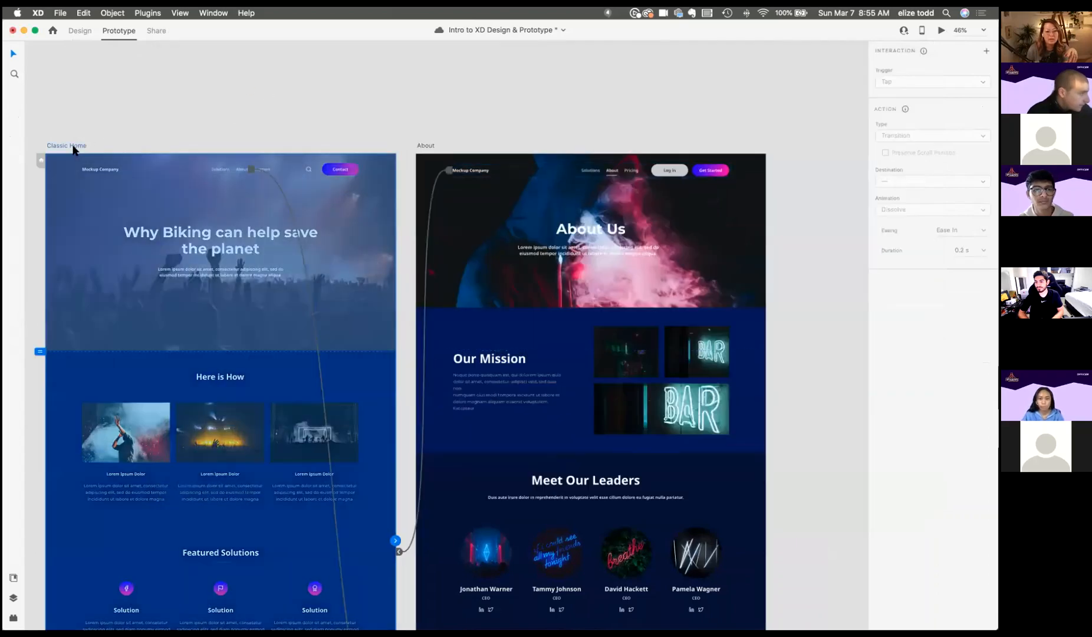
left_click(80, 34)
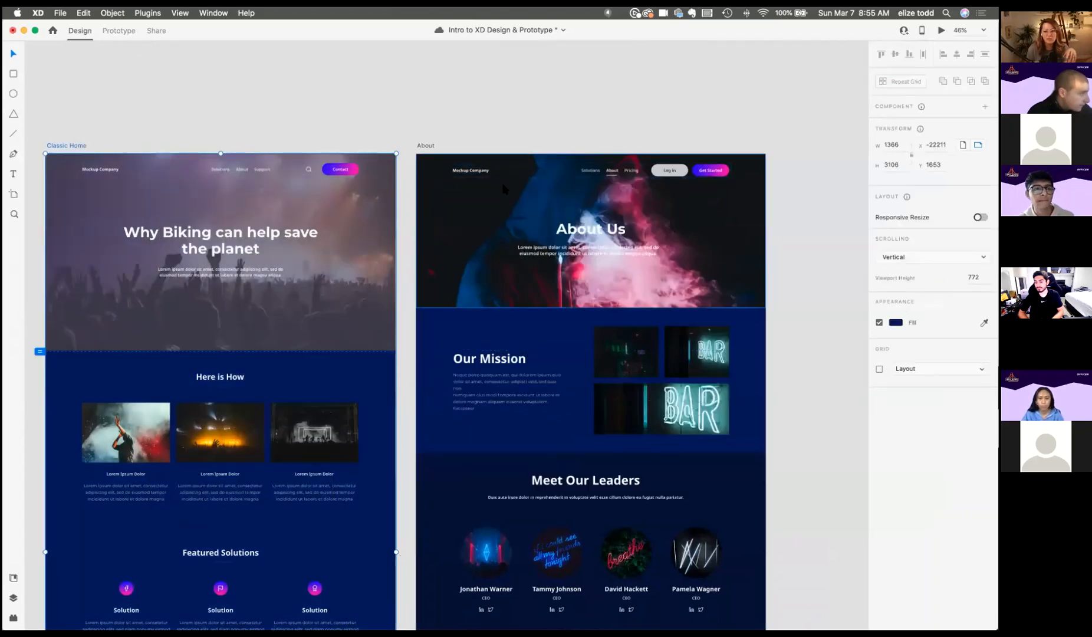
left_click(426, 146)
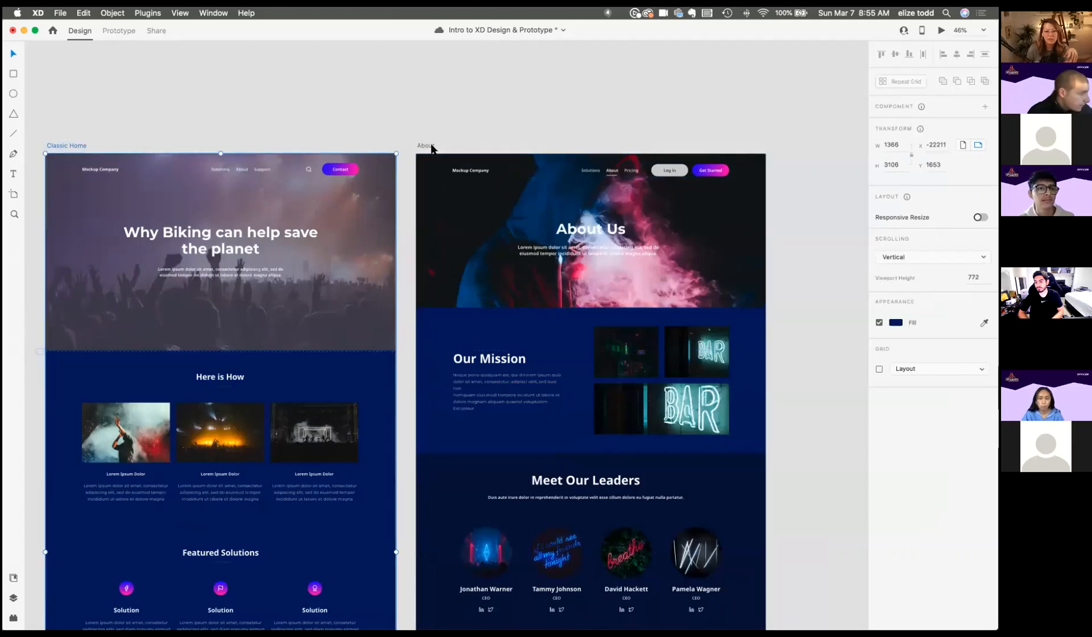
left_click(71, 142)
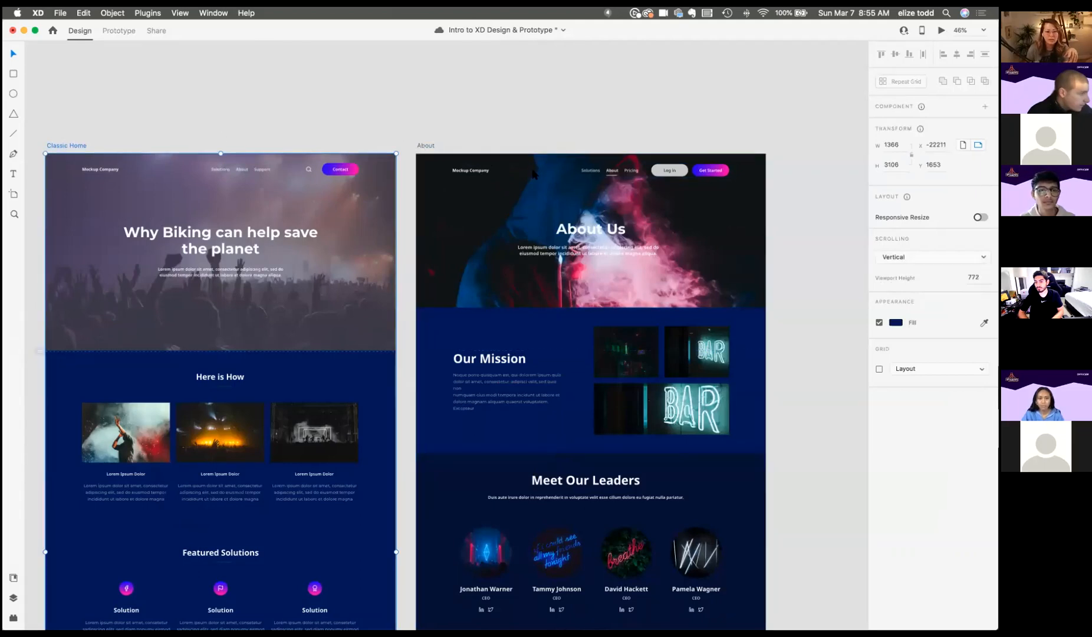
left_click(973, 277)
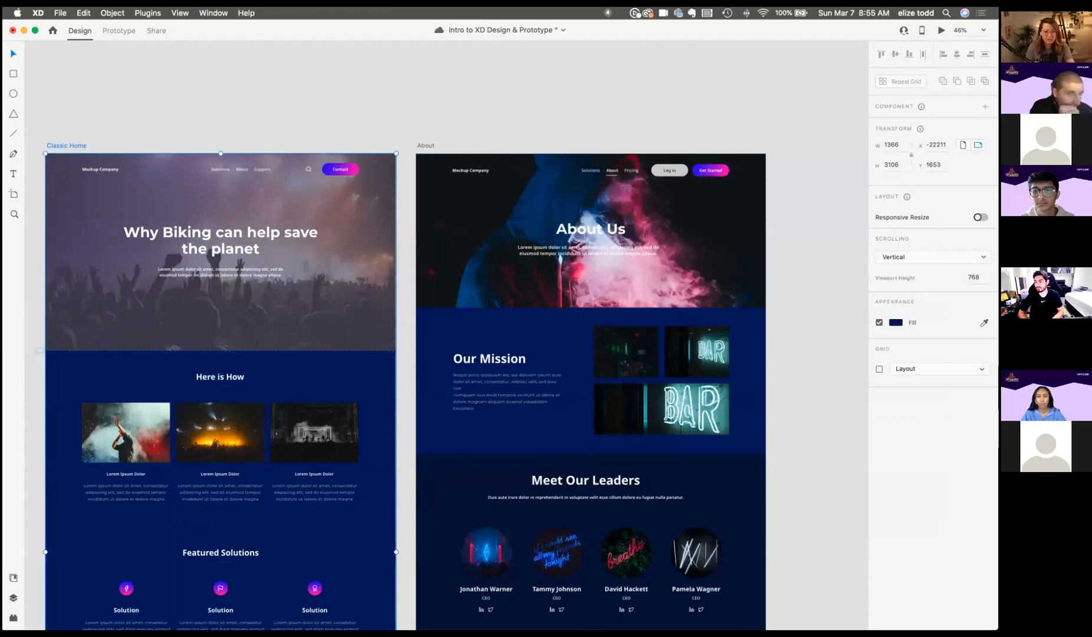
Step: Preview the prototype from Classic Home, test the About link and the Mockup Company logo, and close the preview
left_click(941, 30)
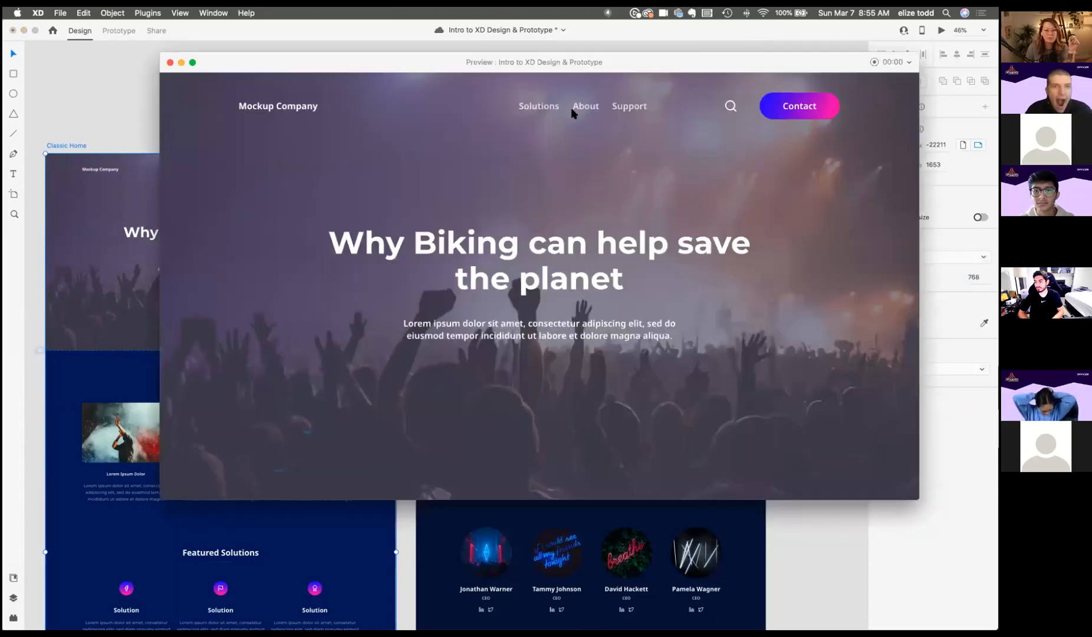
left_click(585, 107)
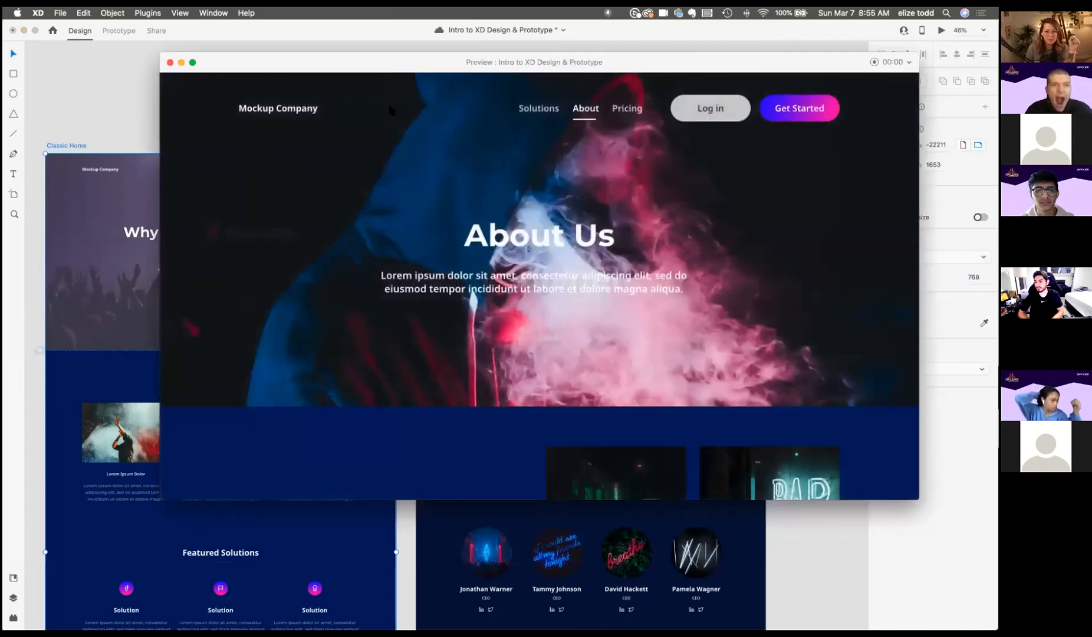
left_click(288, 112)
left_click(170, 62)
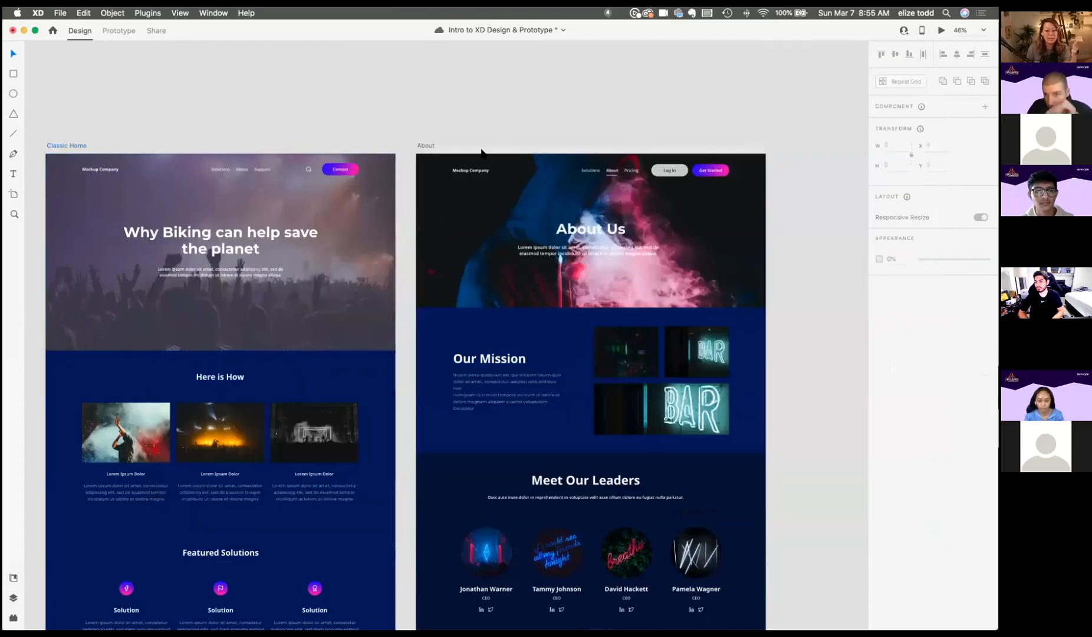
Step: Save the document with the linked Classic Home and About pages
scroll(482, 151, "down", 5)
scroll(481, 150, "down", 5)
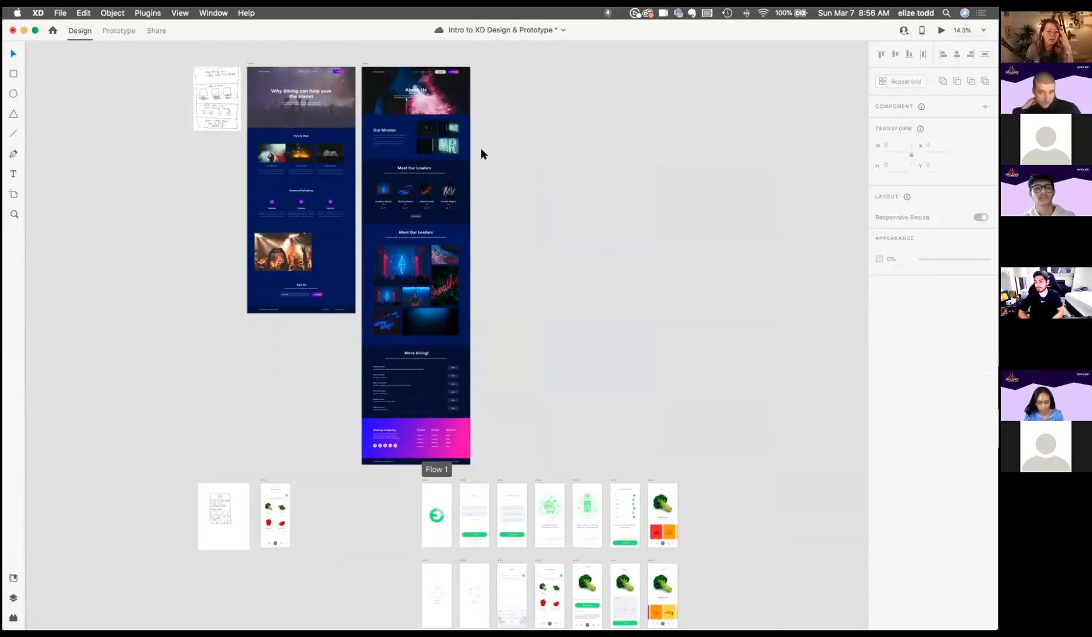
key("super+s")
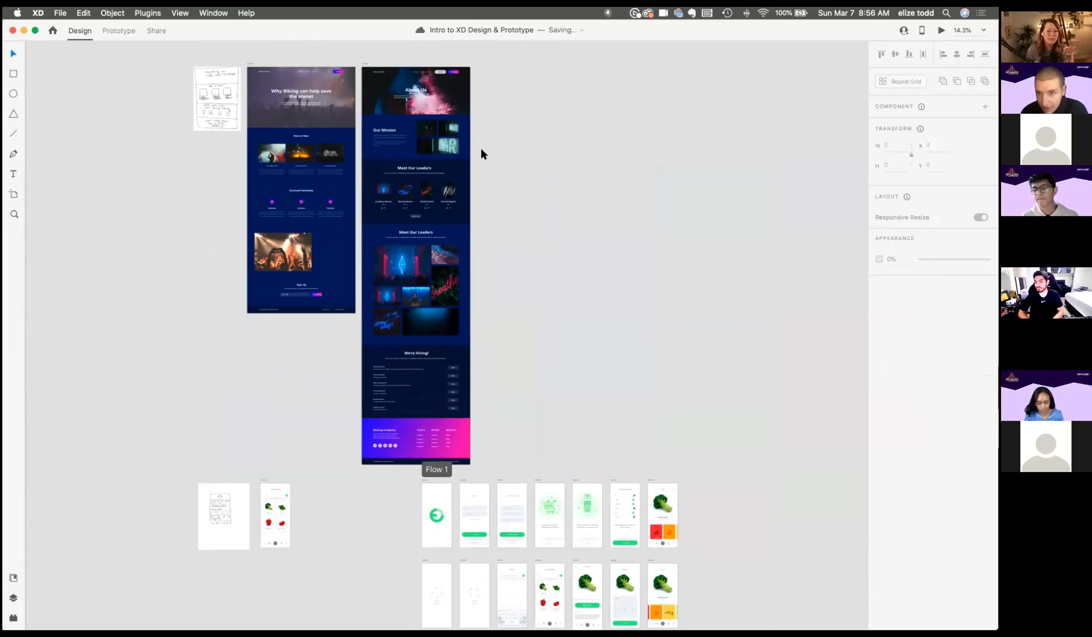
Step: Preview the mobile app flow from the Splash Screen (light) artboard through to its Sign In screen, and close the preview
scroll(481, 153, "down", 2)
scroll(517, 367, "down", 4)
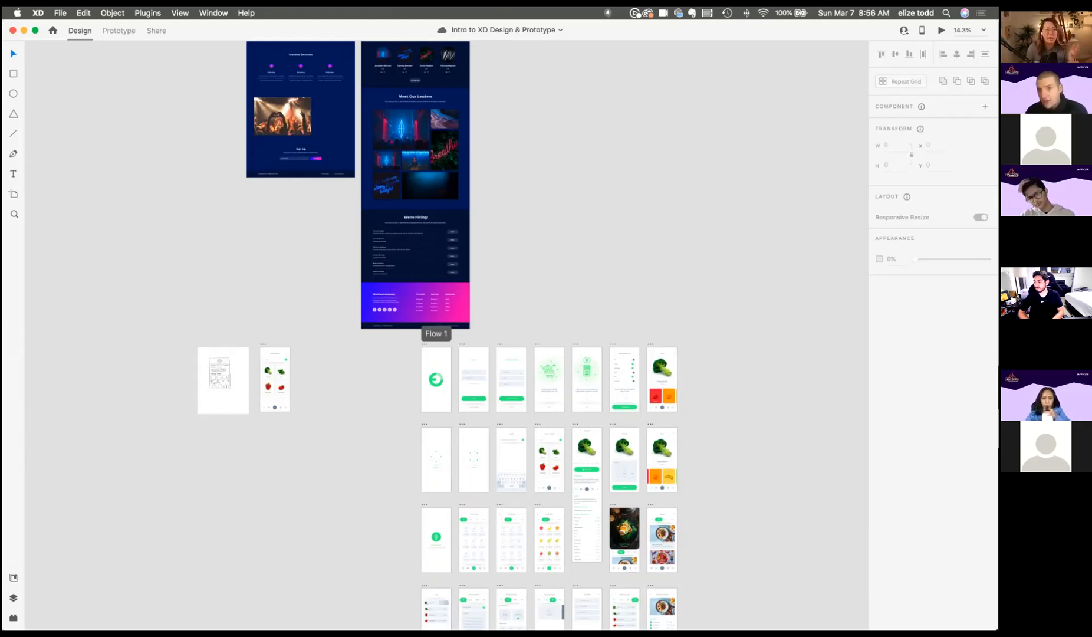
scroll(511, 282, "down", 2)
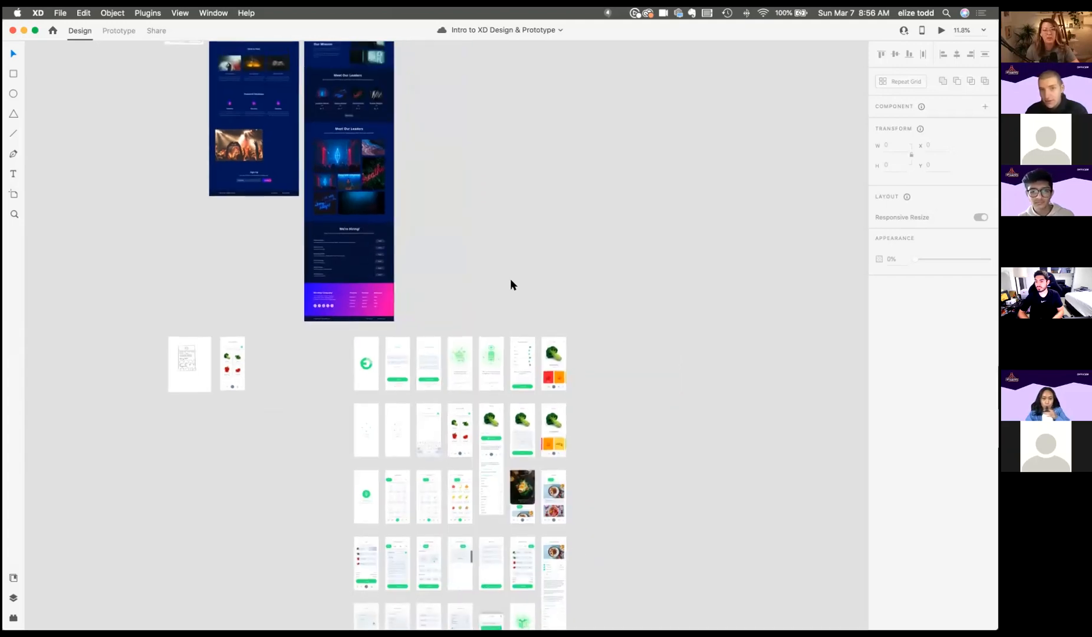
scroll(511, 284, "up", 3)
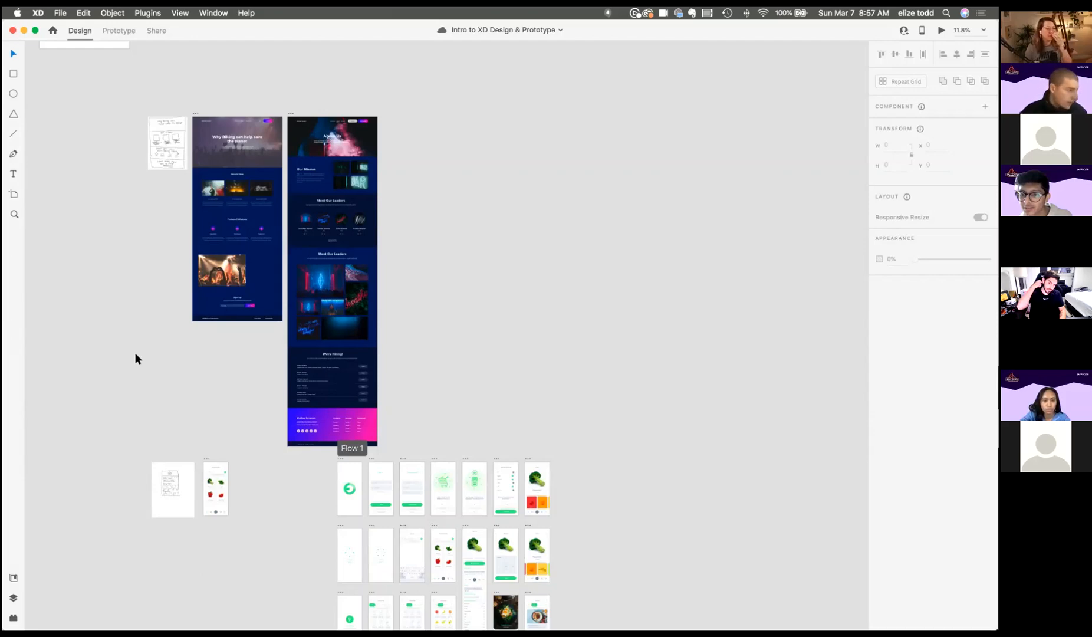
scroll(136, 358, "down", 4)
scroll(136, 359, "up", 5)
left_click(549, 130)
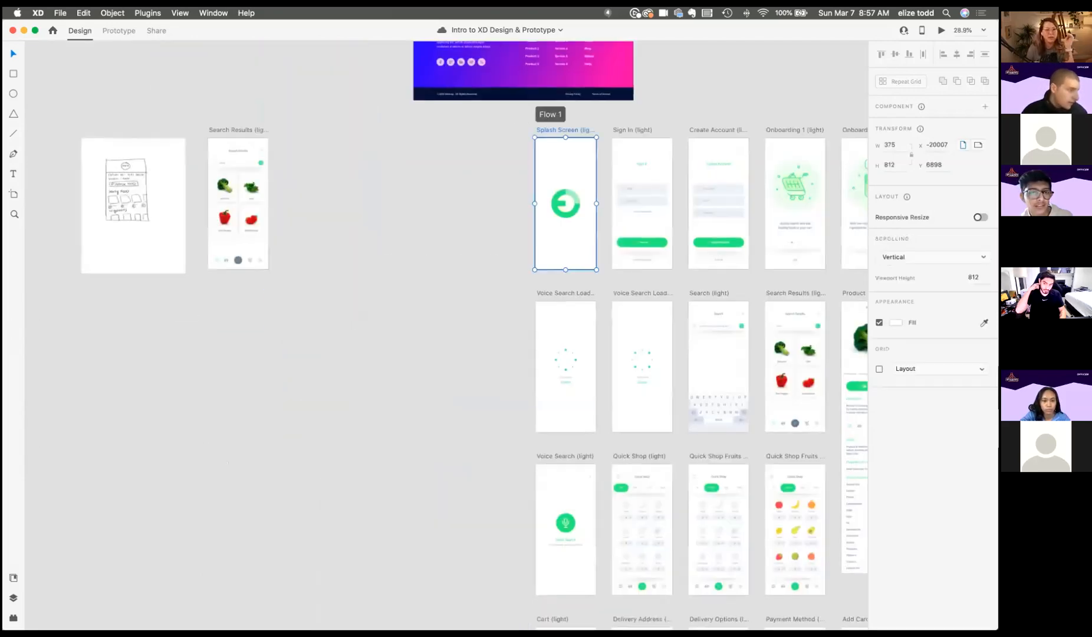
left_click(942, 30)
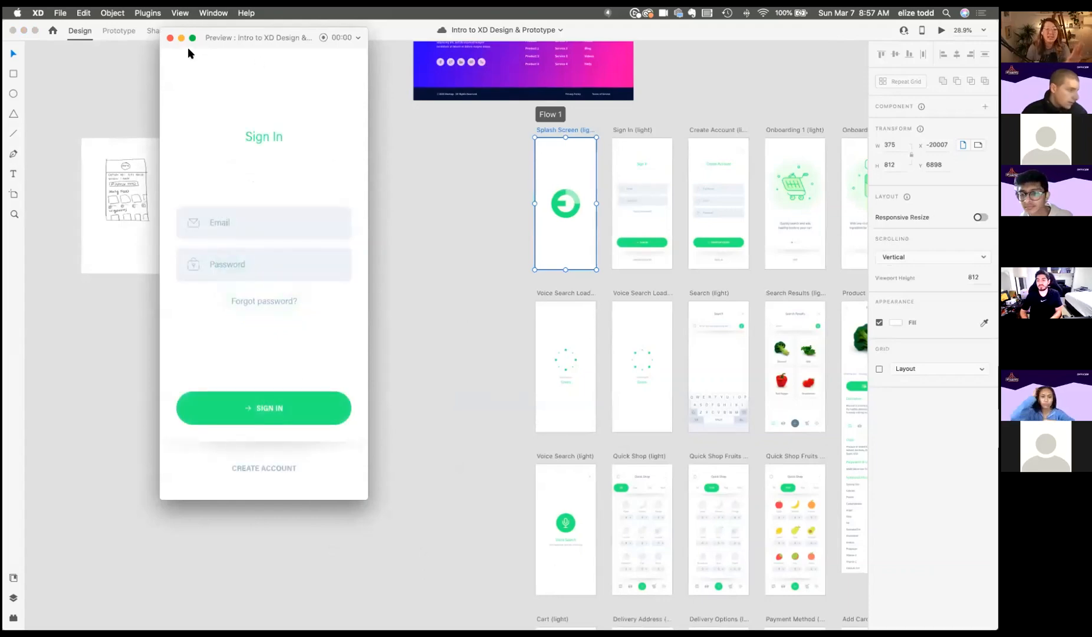
left_click(170, 39)
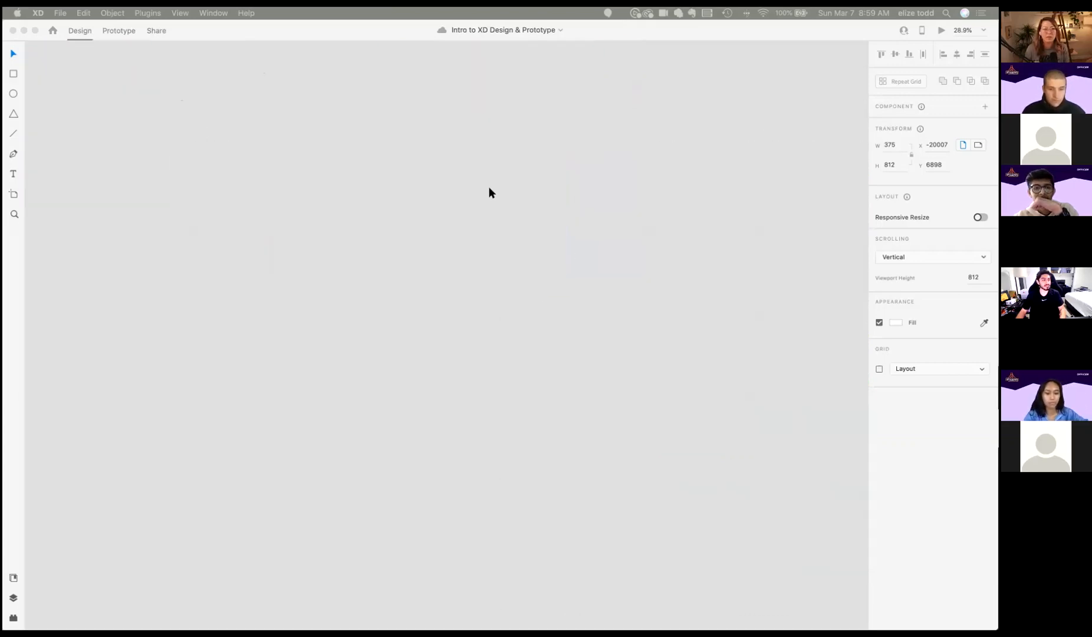
Step: Locate the rounded black T-shirt photo above the Discord slide, examine it up close, and select it
scroll(489, 188, "up", 10)
scroll(489, 188, "right", 20)
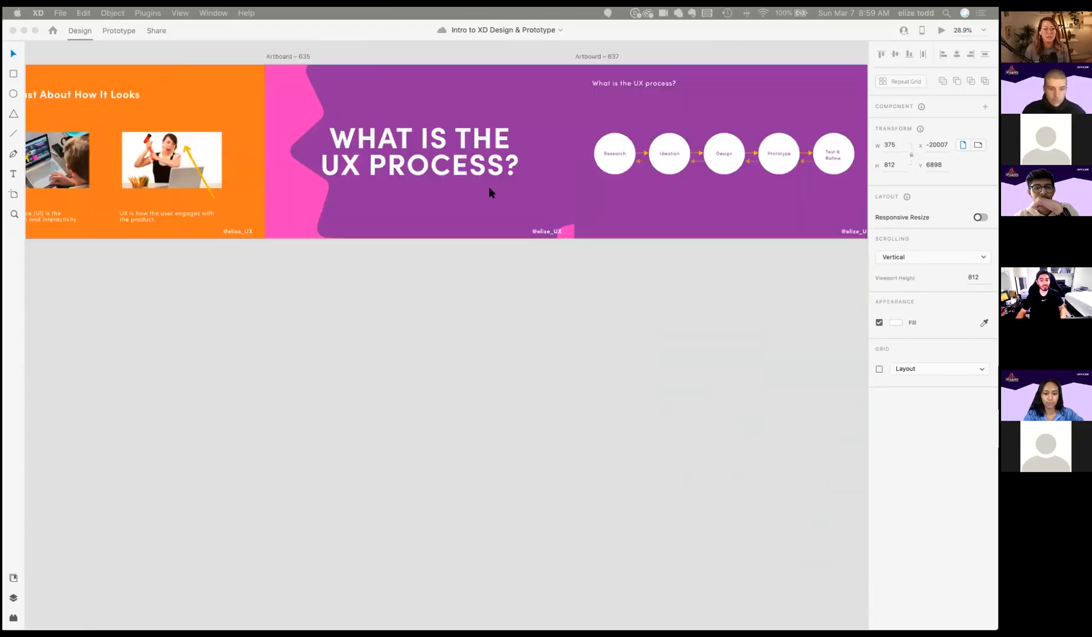
scroll(488, 186, "up", 3)
scroll(489, 186, "left", 5)
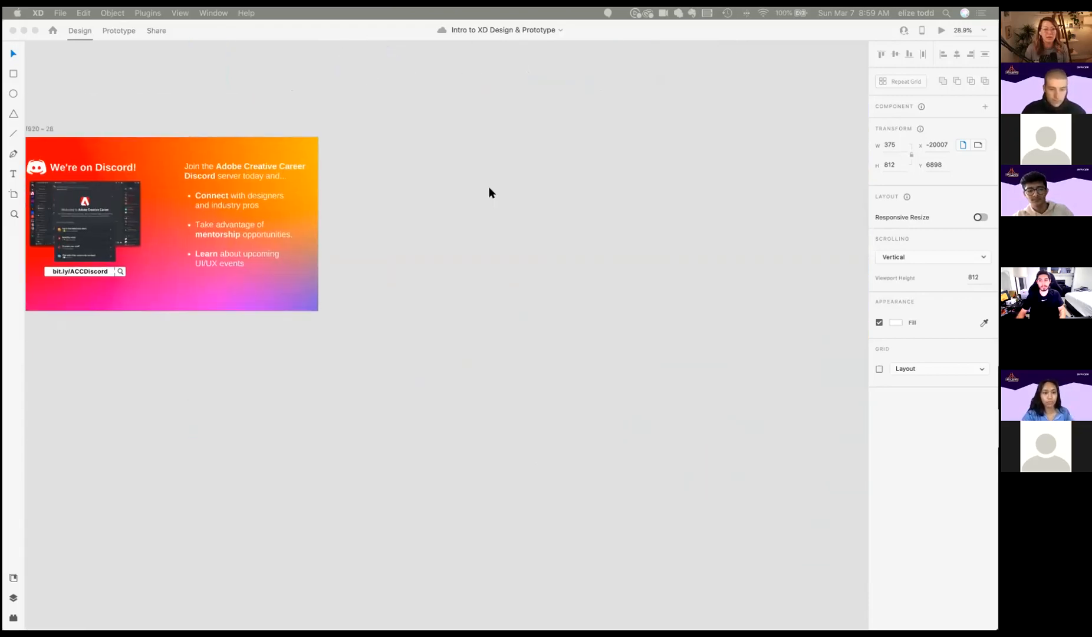
left_click(458, 185)
scroll(459, 186, "down", 5)
scroll(459, 186, "left", 4)
scroll(623, 108, "up", 10)
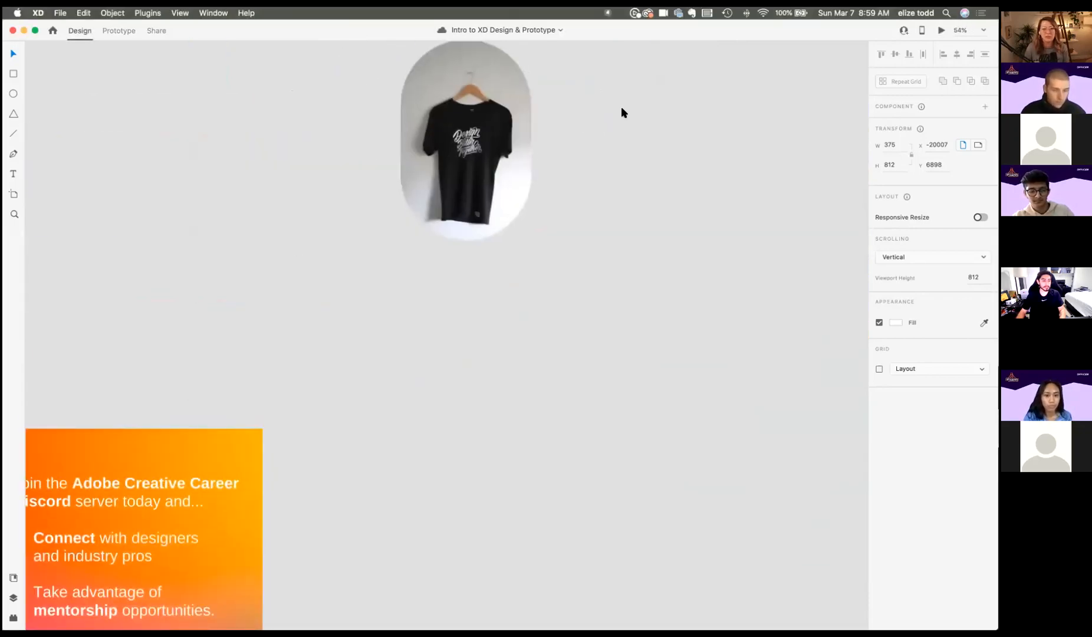
scroll(623, 109, "left", 3)
scroll(623, 109, "up", 5)
scroll(621, 106, "down", 3)
scroll(621, 106, "left", 5)
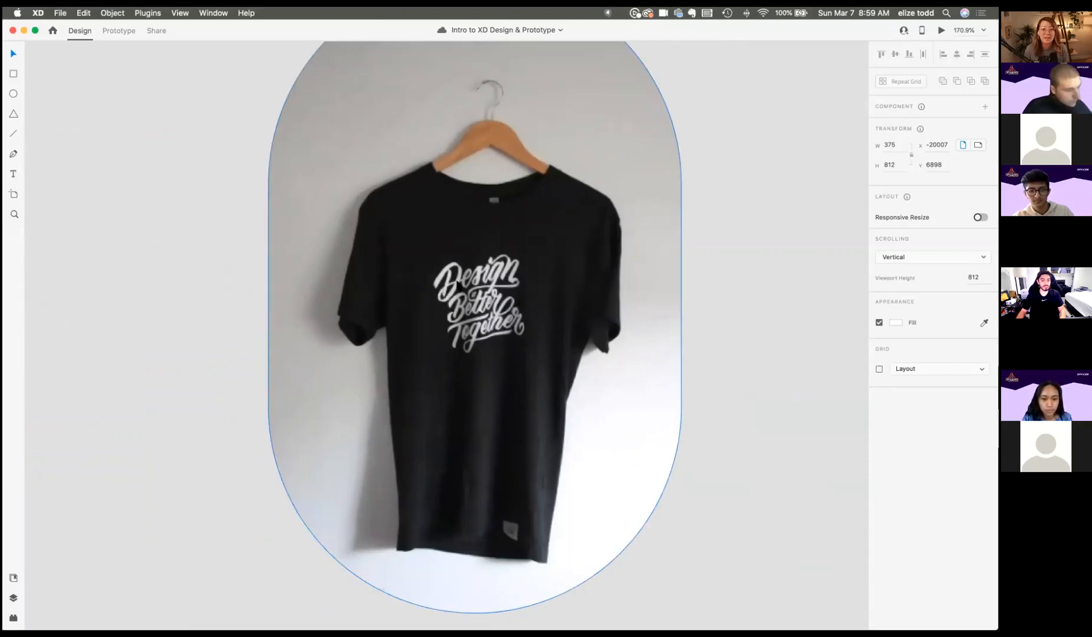
scroll(540, 283, "down", 5)
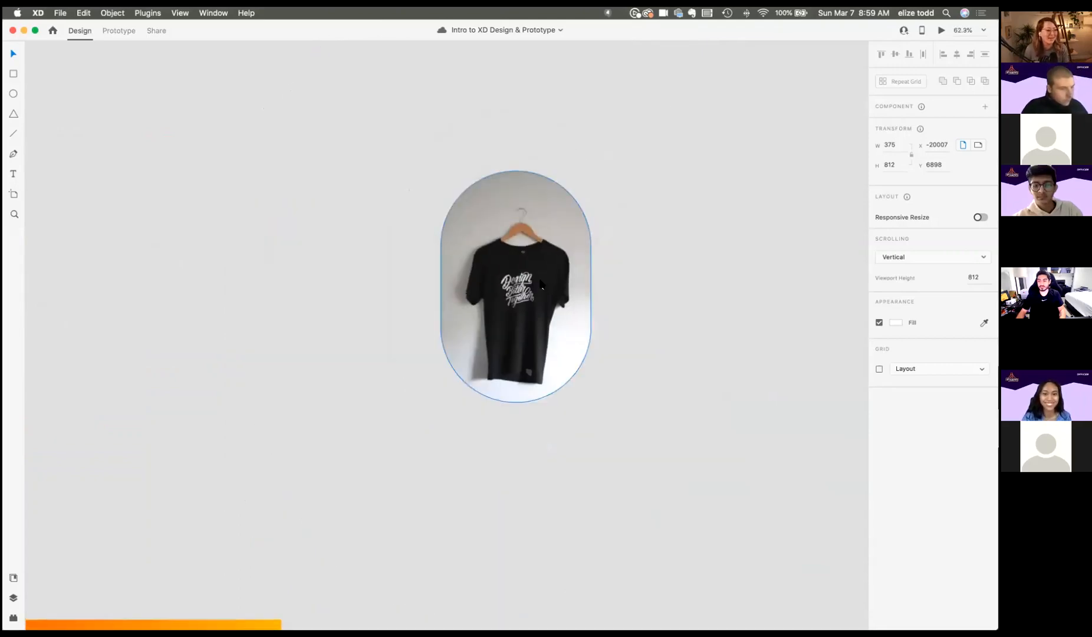
left_click(533, 272)
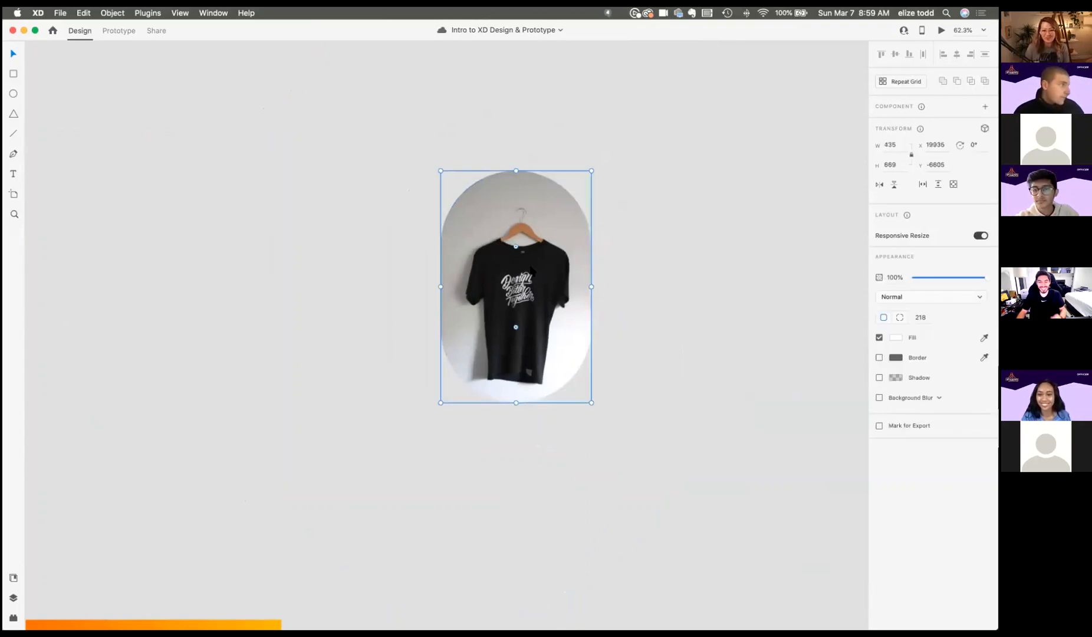